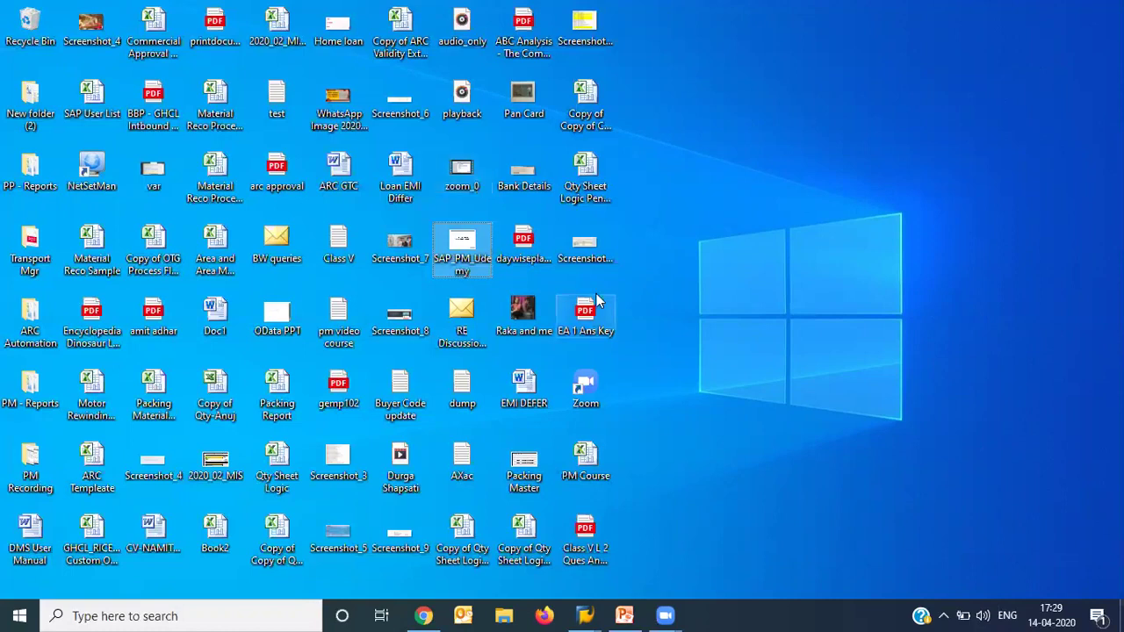
# Open the PM Course workbook from the desktop and dismiss the document recovery list.
pyautogui.click(595, 475)
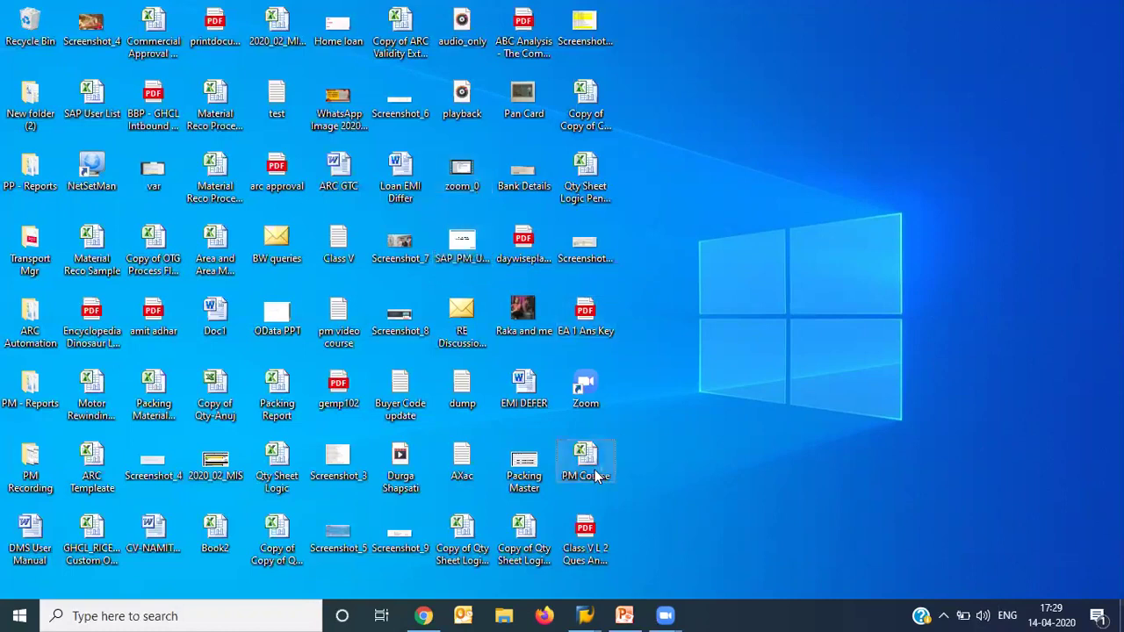
pyautogui.doubleClick(595, 475)
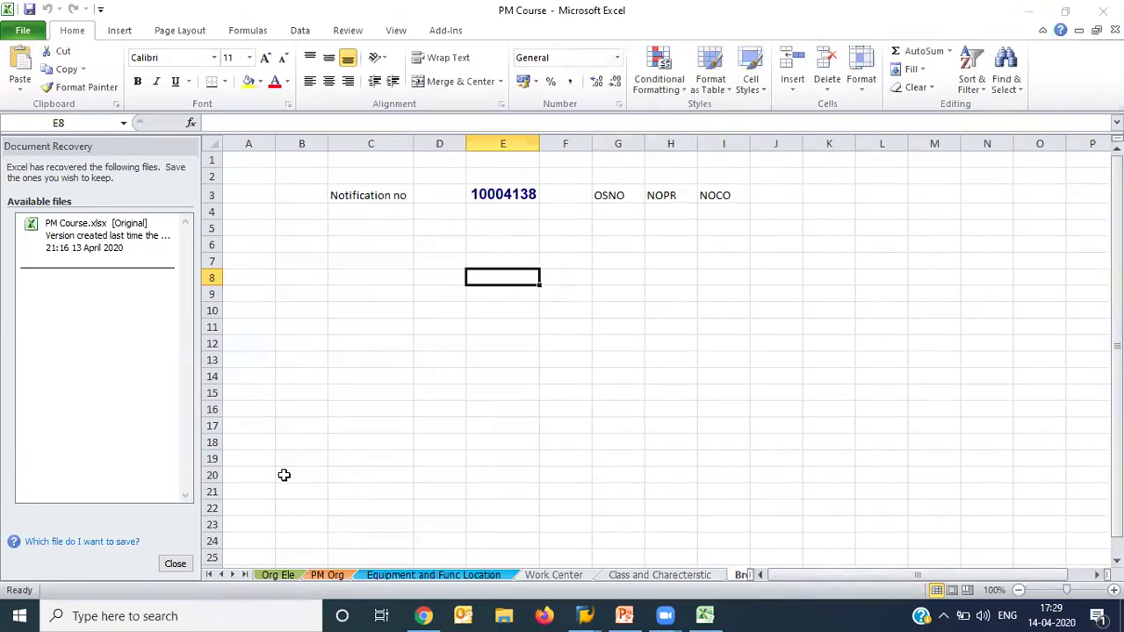
pyautogui.click(175, 563)
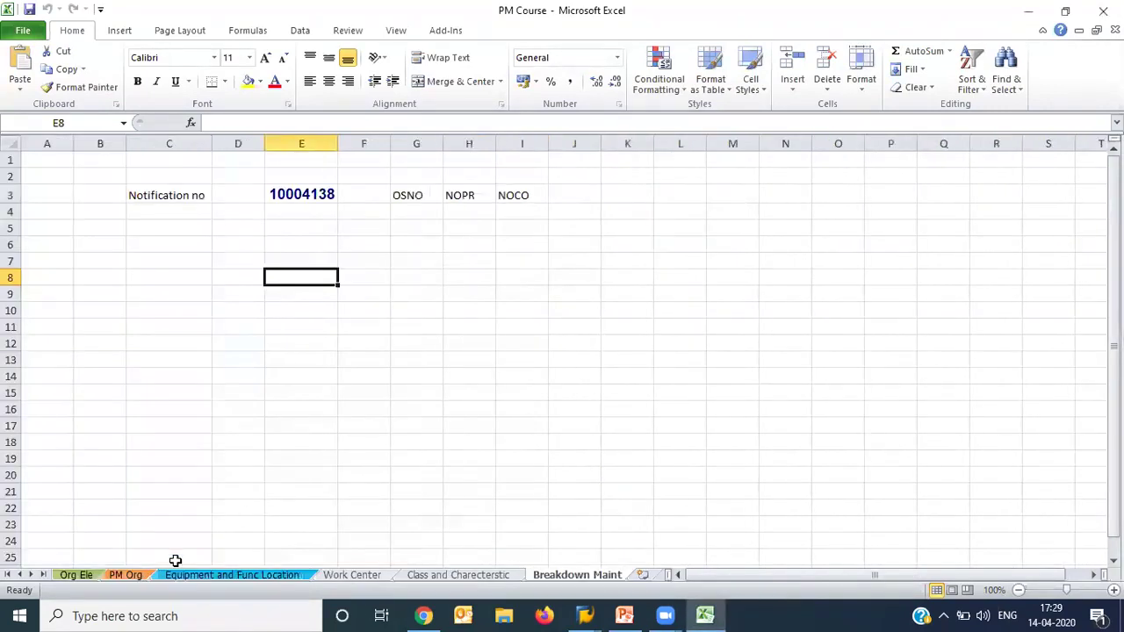
# Add a new worksheet after Breakdown Maint and rename it Calibration.
pyautogui.click(627, 557)
pyautogui.click(642, 573)
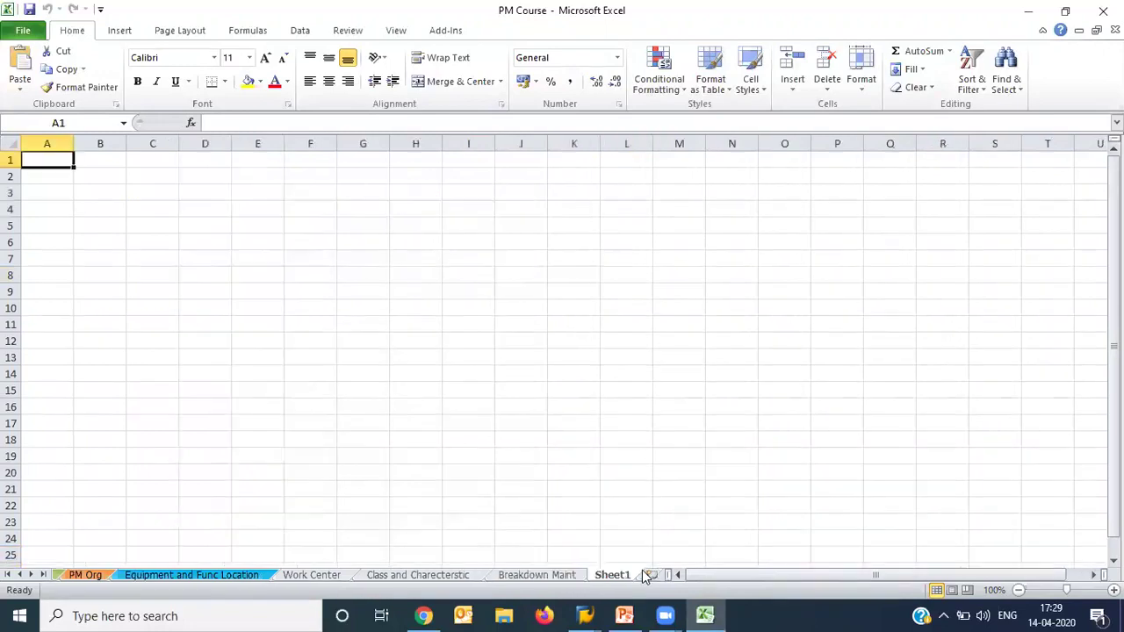
pyautogui.rightClick(586, 572)
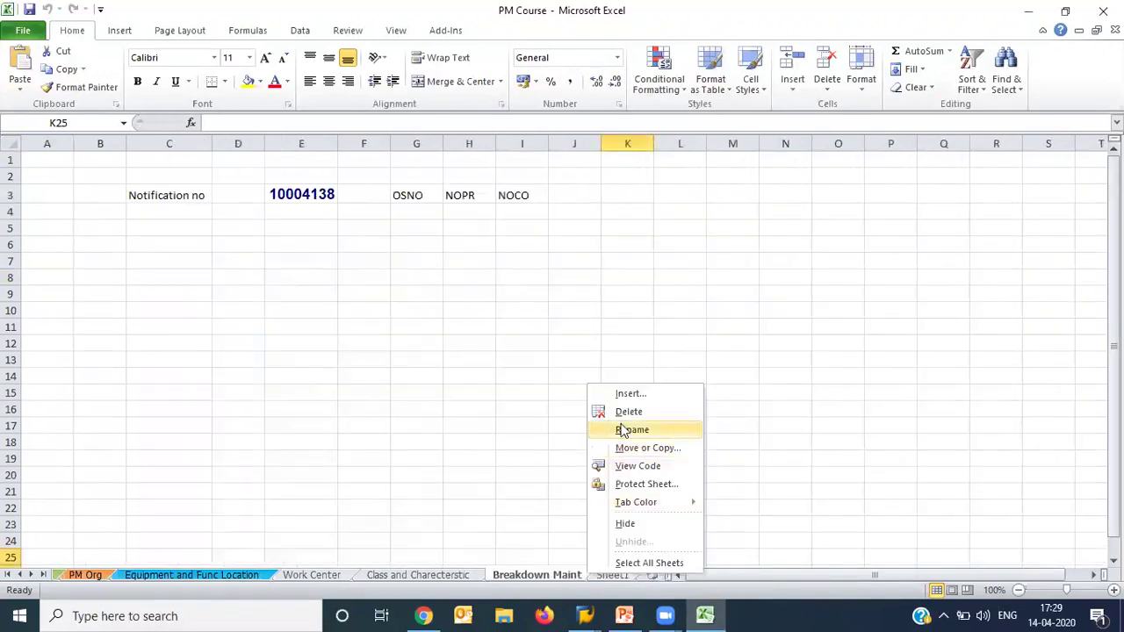
pyautogui.click(597, 575)
pyautogui.rightClick(604, 570)
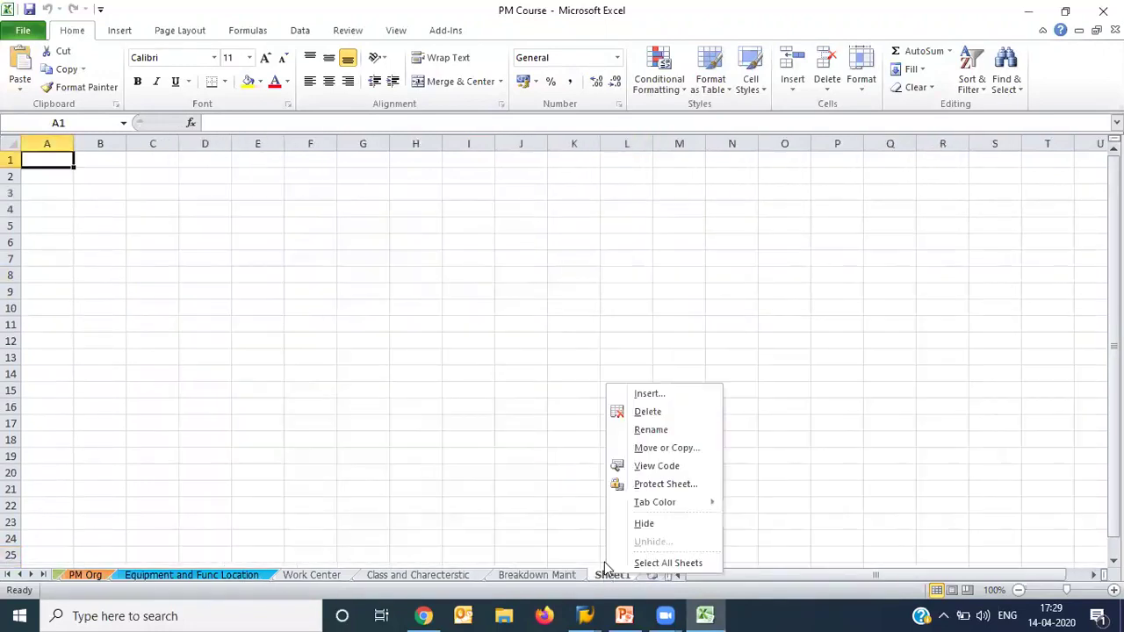
pyautogui.click(634, 431)
pyautogui.write('Calibration')
pyautogui.press('Return')
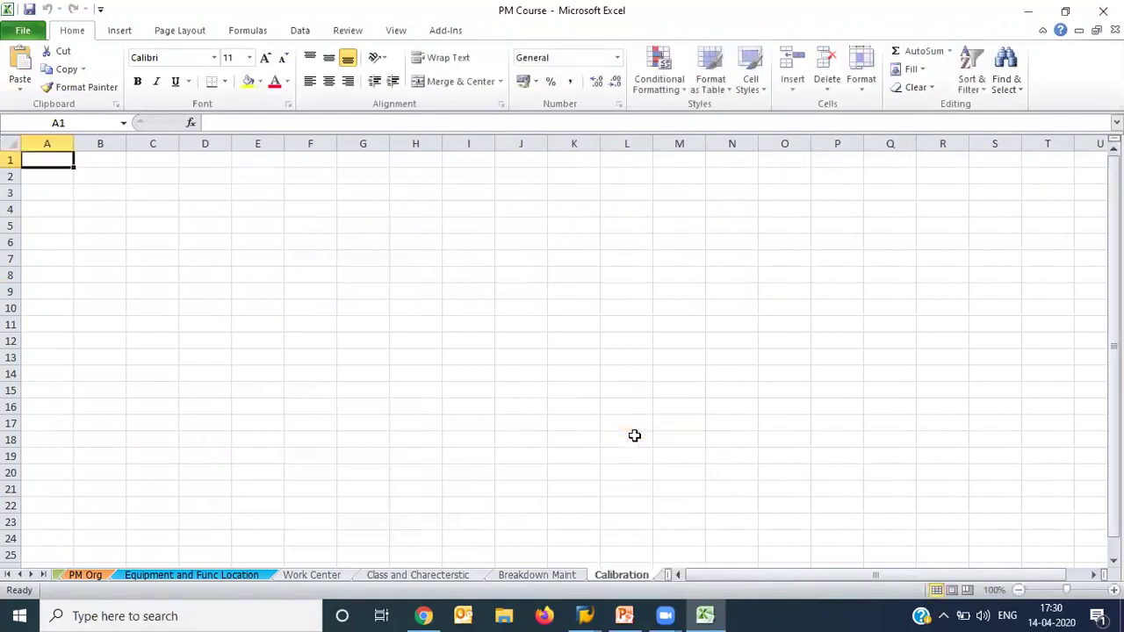
# Enter the heading PM in C3 and list item 1, Equipment Master, in B5 and C5.
pyautogui.click(158, 193)
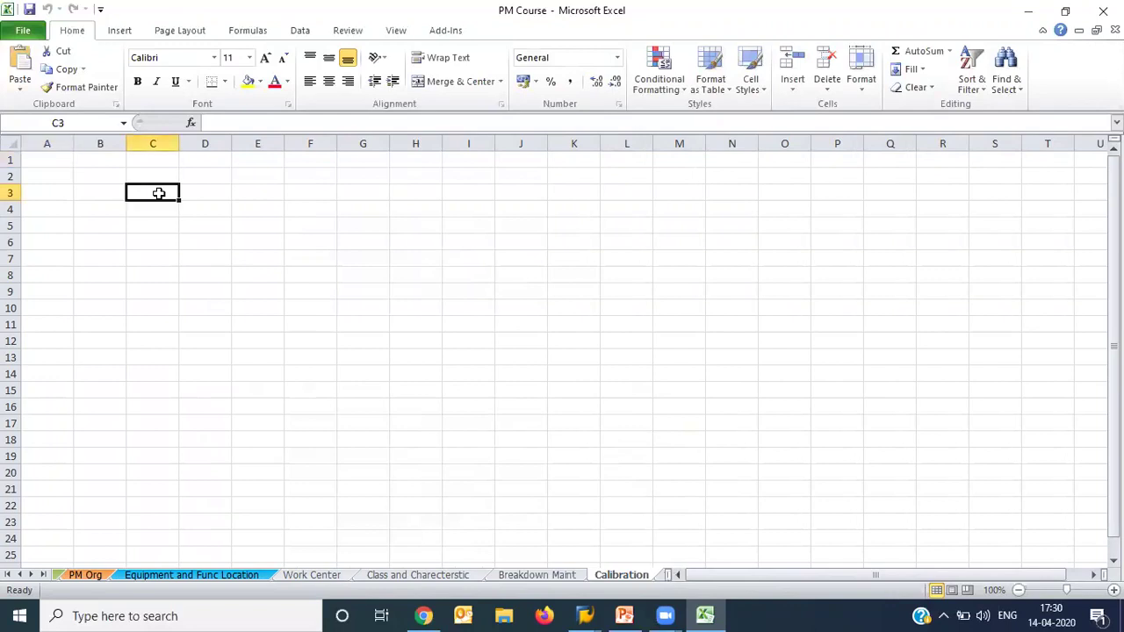
pyautogui.write('PM')
pyautogui.press('Return')
pyautogui.press('Return')
pyautogui.press('Left')
pyautogui.write('1')
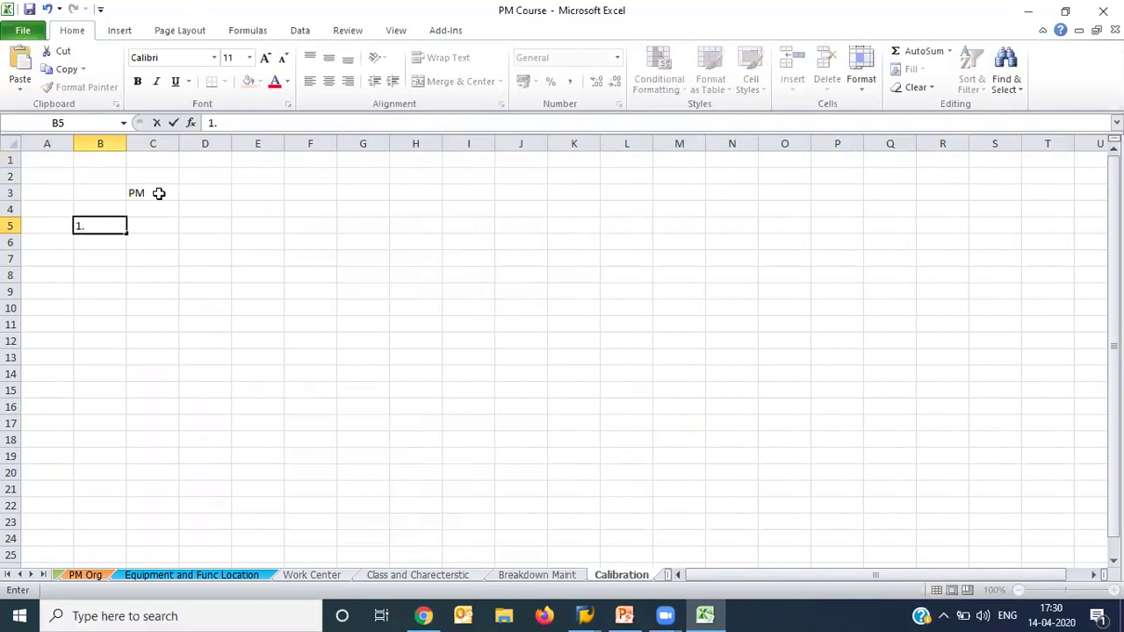
pyautogui.press('Right')
pyautogui.write('Equi')
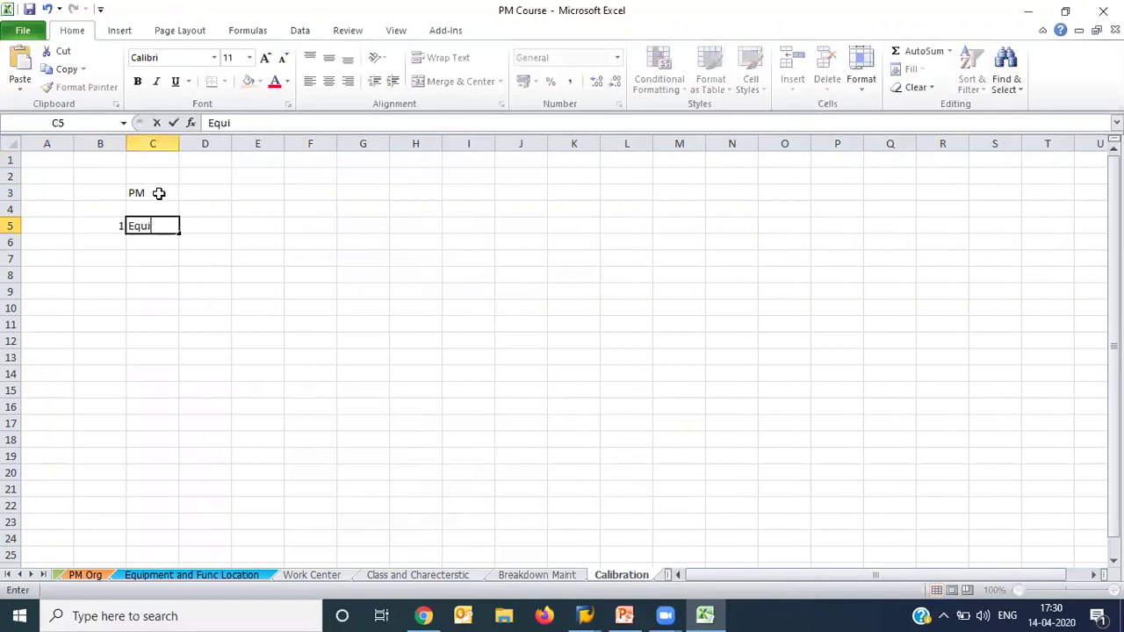
pyautogui.write('pment Master')
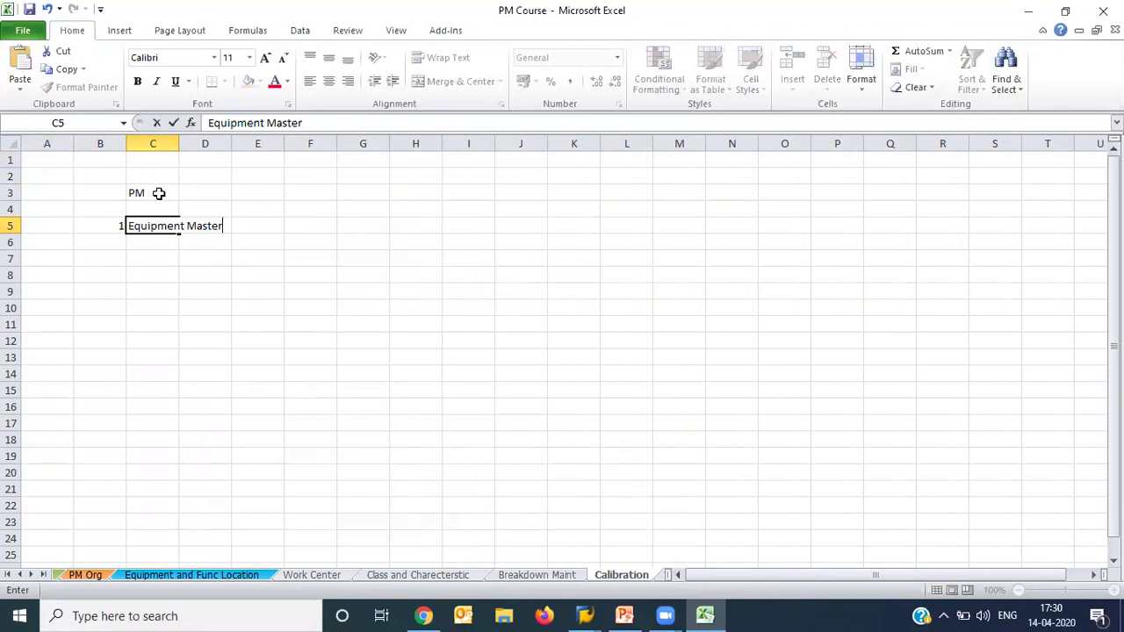
pyautogui.press('Return')
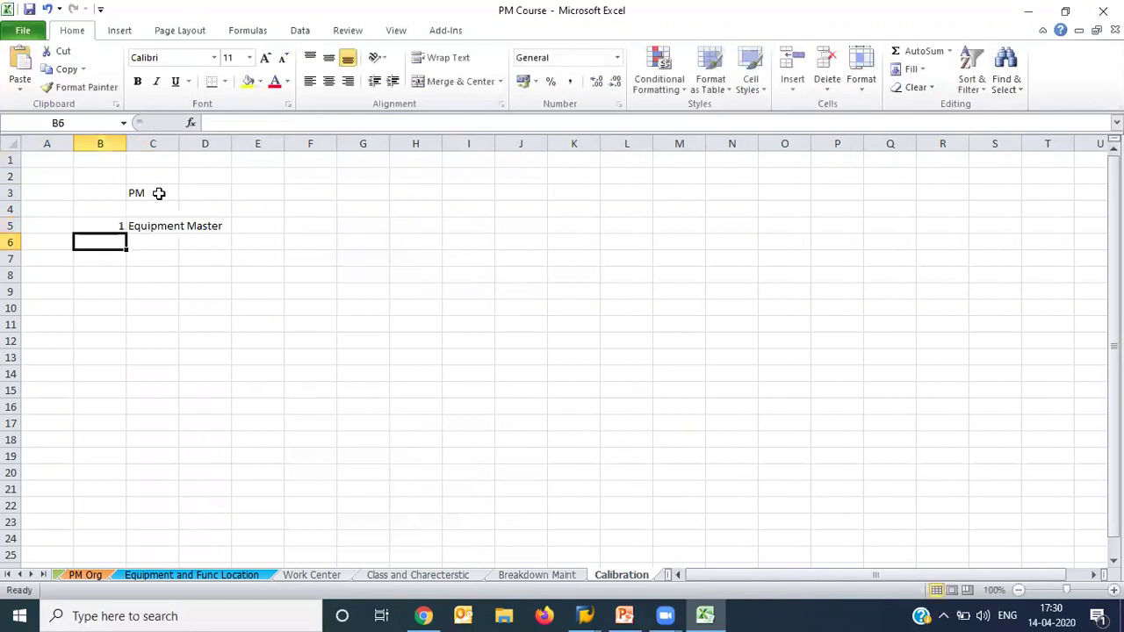
# Add item 2, Task List, to the PM list in B6 and C6.
pyautogui.write('2')
pyautogui.press('Right')
pyautogui.write('Task List')
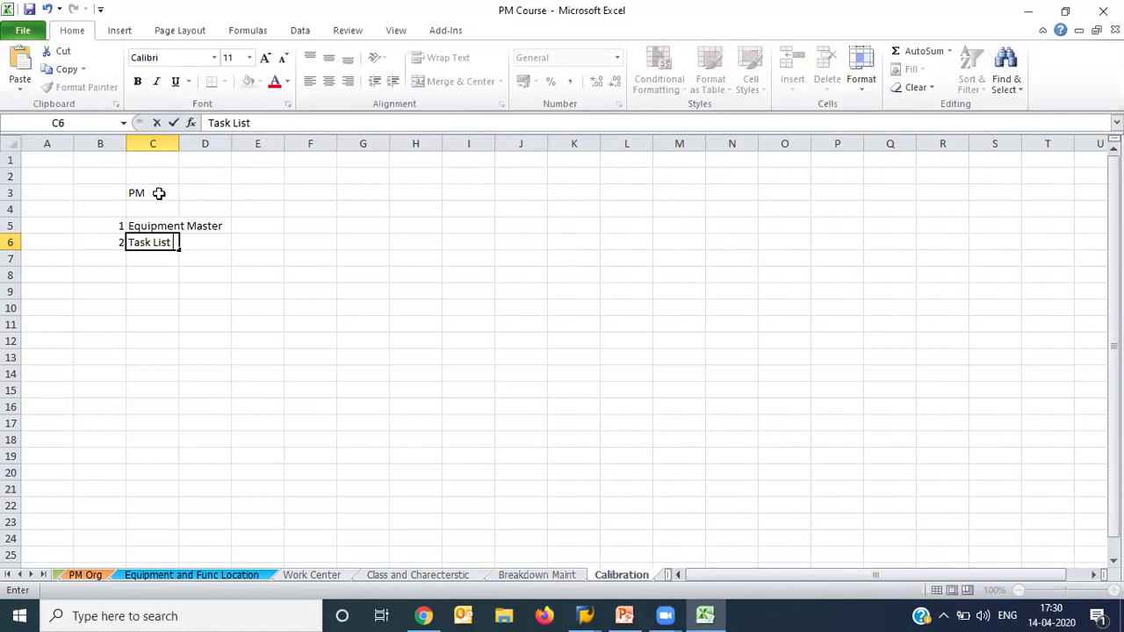
pyautogui.press('Return')
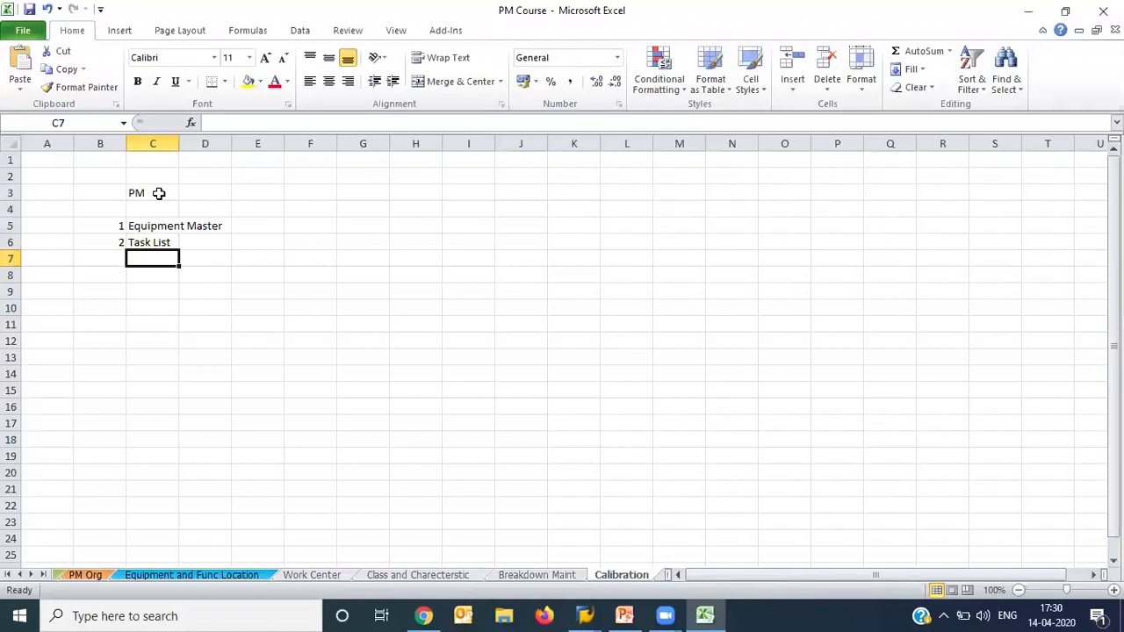
# Add item 3, Maint Plan, to the PM list in B7 and C7.
pyautogui.press('Left')
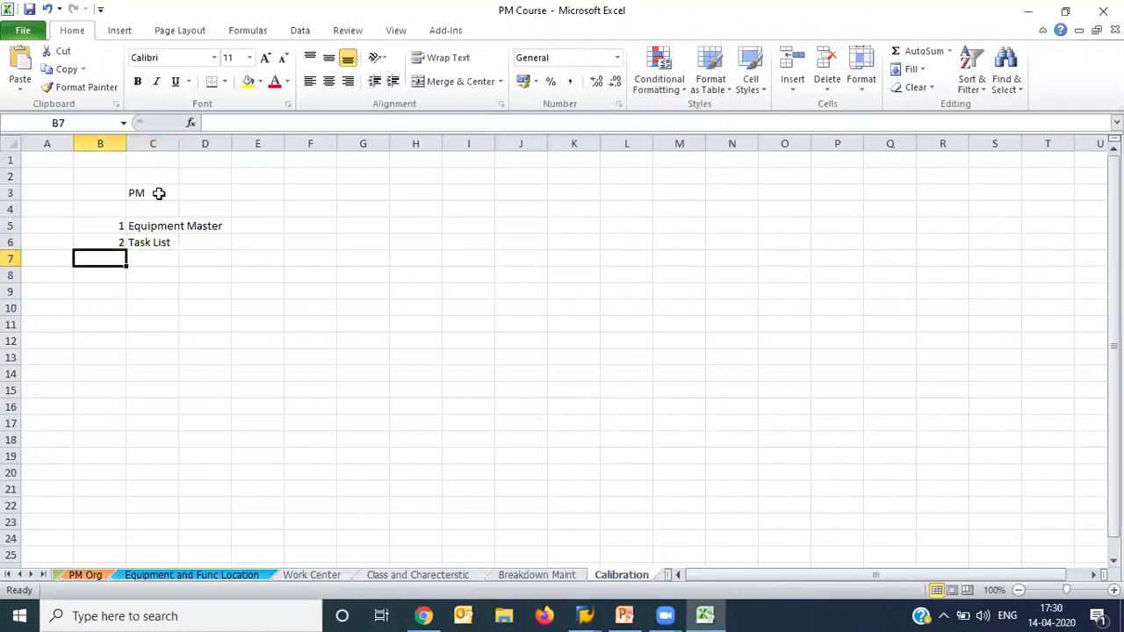
pyautogui.write('2')
pyautogui.press('BackSpace')
pyautogui.write('3')
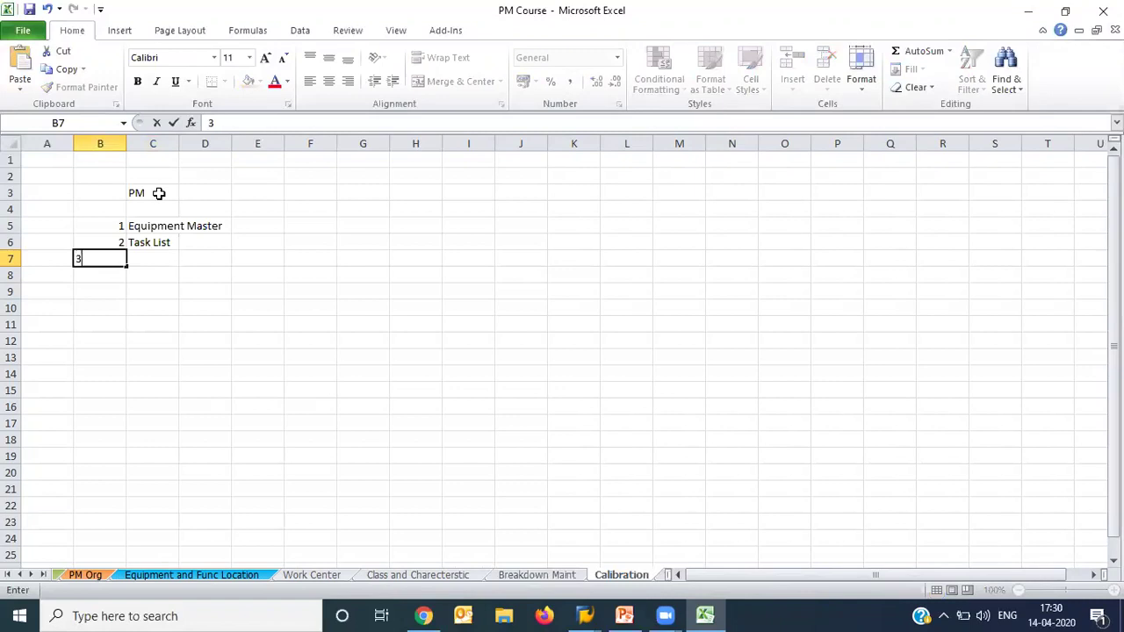
pyautogui.press('Right')
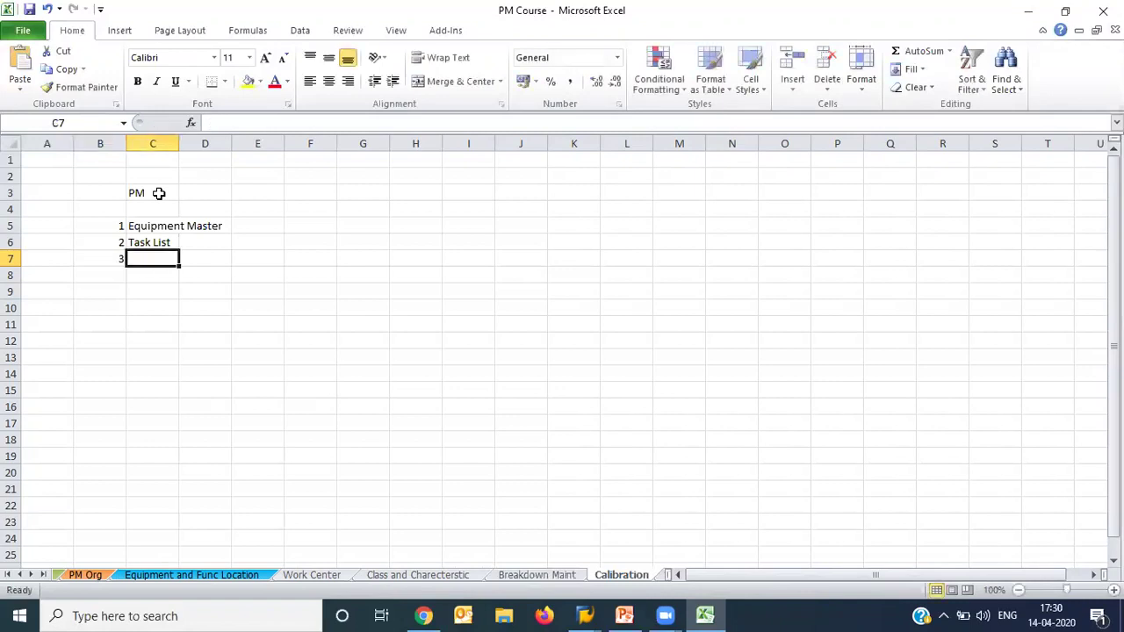
pyautogui.write('Maint Plan')
pyautogui.press('Return')
# Add item 4, Maint Plan schedule, to the PM list in B8 and C8.
pyautogui.write('4')
pyautogui.press('Right')
pyautogui.write('Maint Plan schedule')
pyautogui.press('Return')
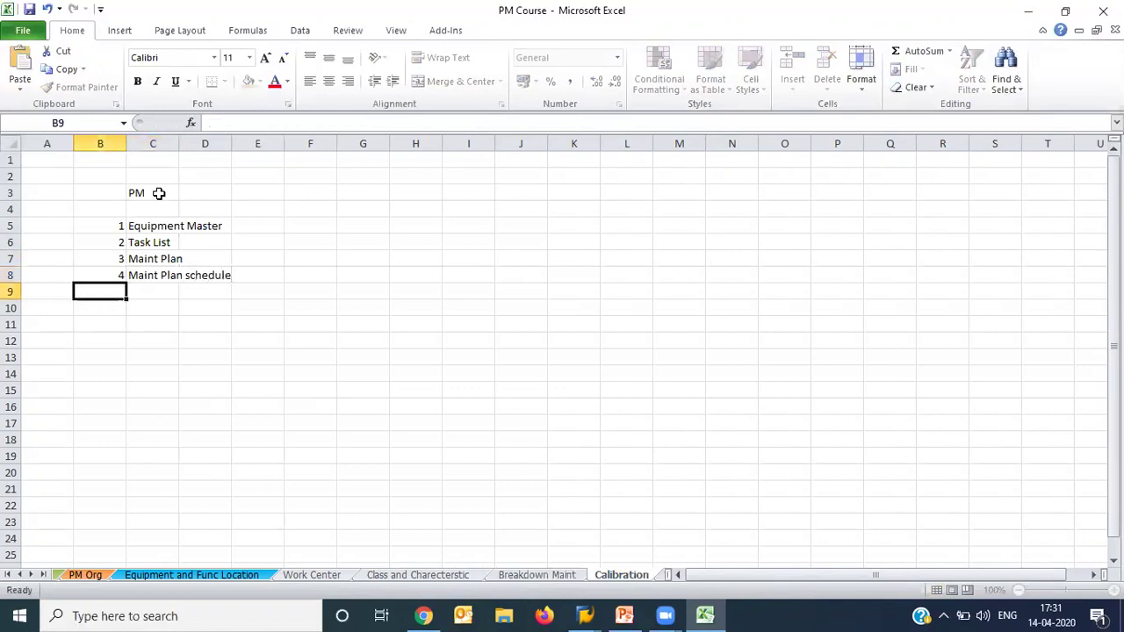
# Enter the heading QM in H3 and list item 1, Master Insp Char, in G5 and H5.
pyautogui.click(423, 192)
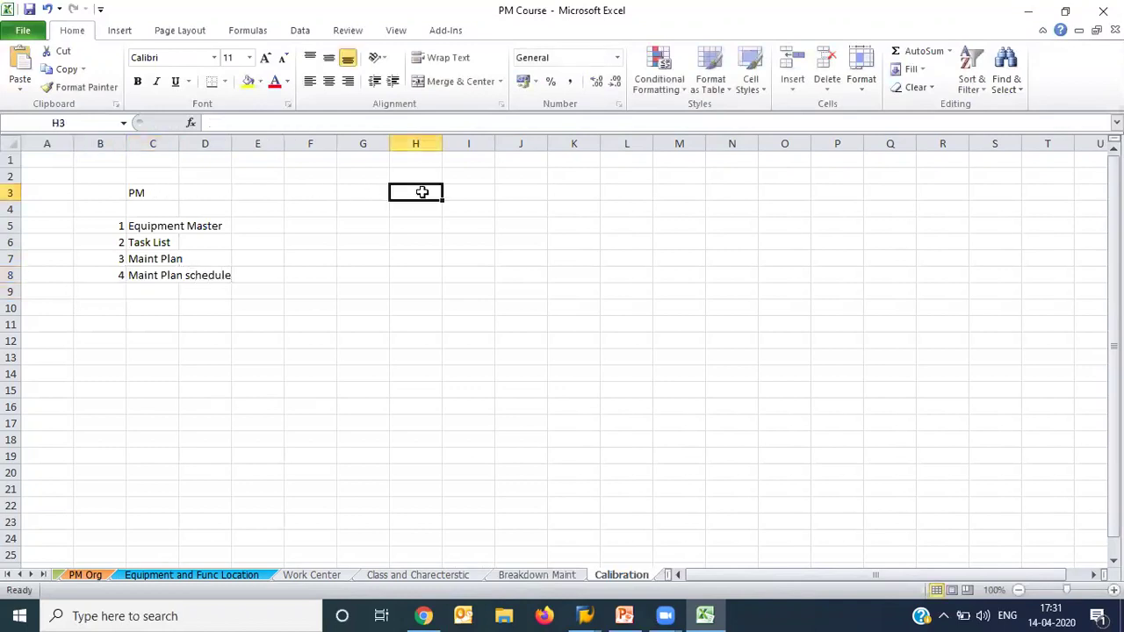
pyautogui.write('QM')
pyautogui.press('Return')
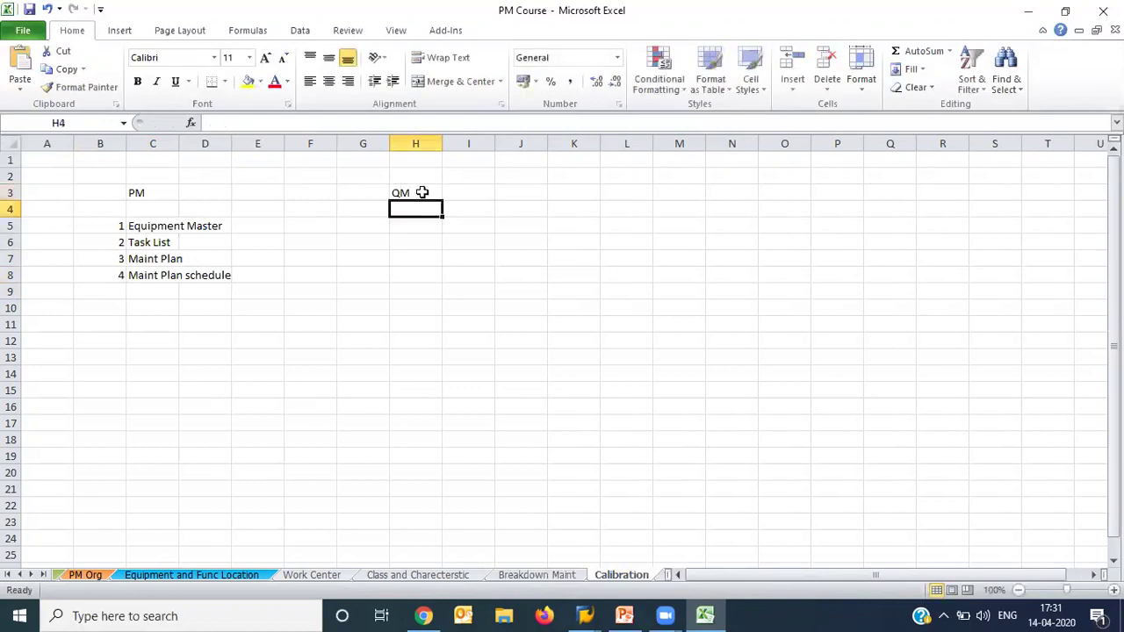
pyautogui.press('Return')
pyautogui.press('Left')
pyautogui.write('1')
pyautogui.press('Tab')
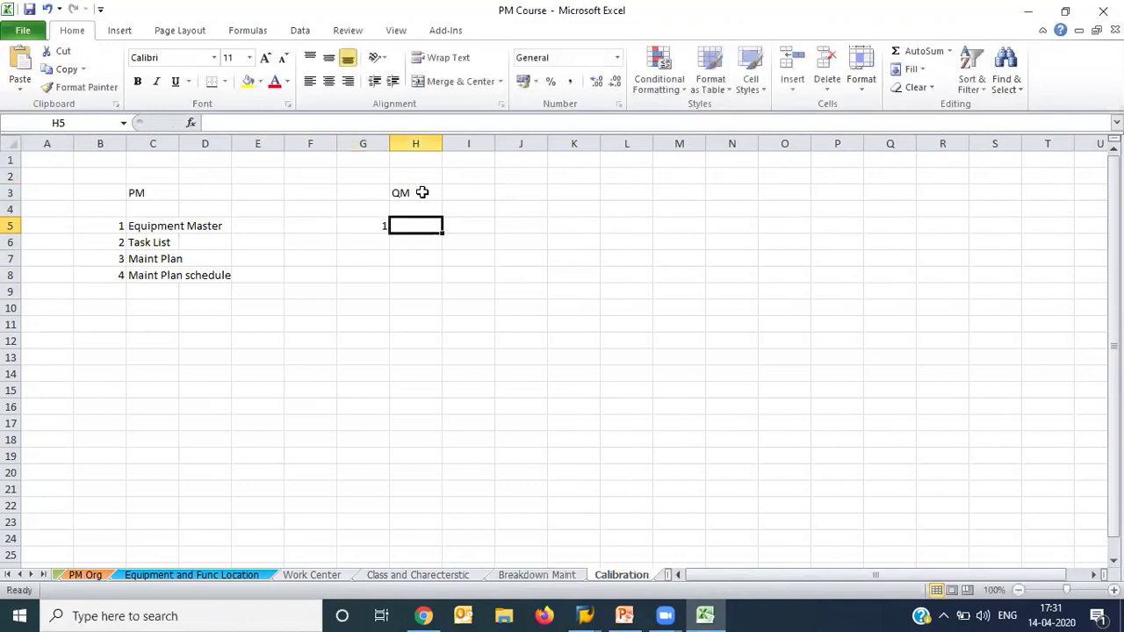
pyautogui.write('Maste')
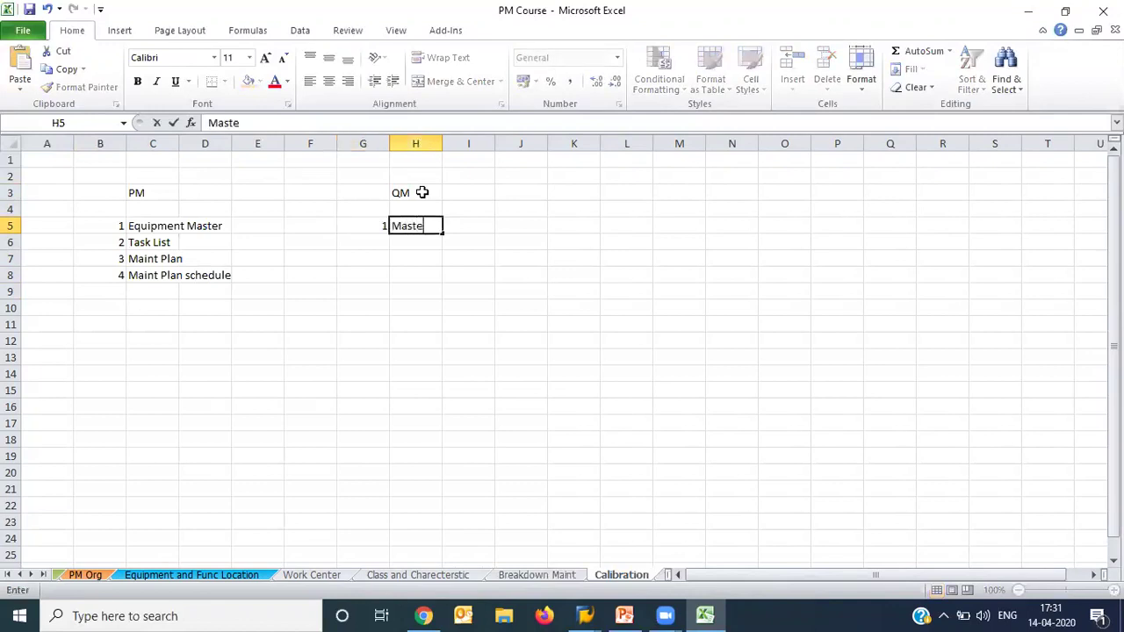
pyautogui.write('r Insp Char')
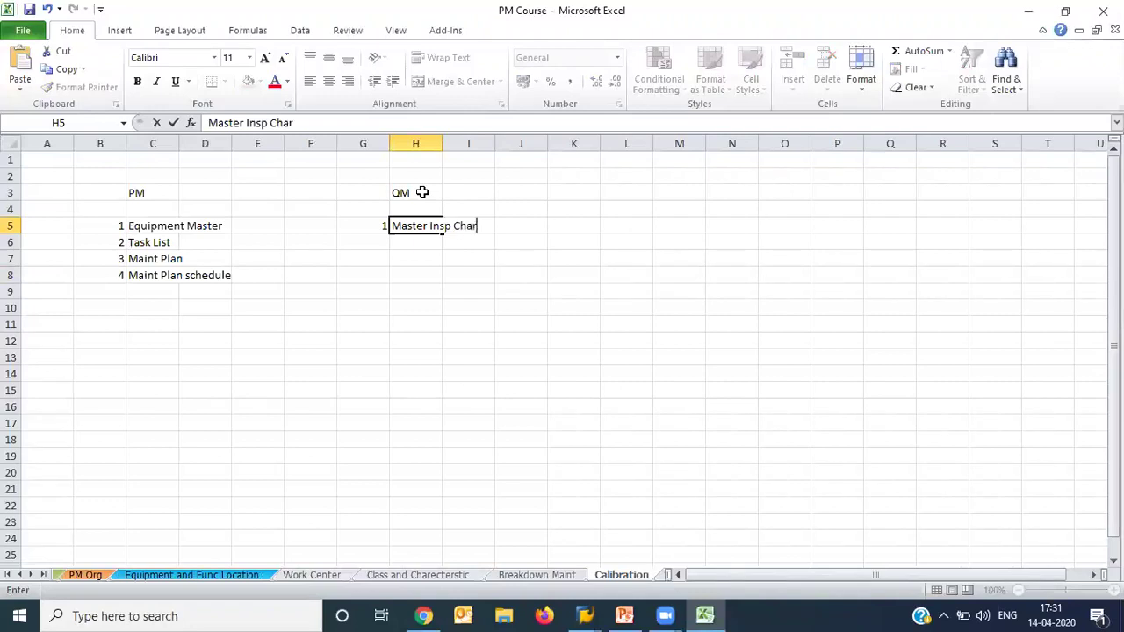
pyautogui.press('Tab')
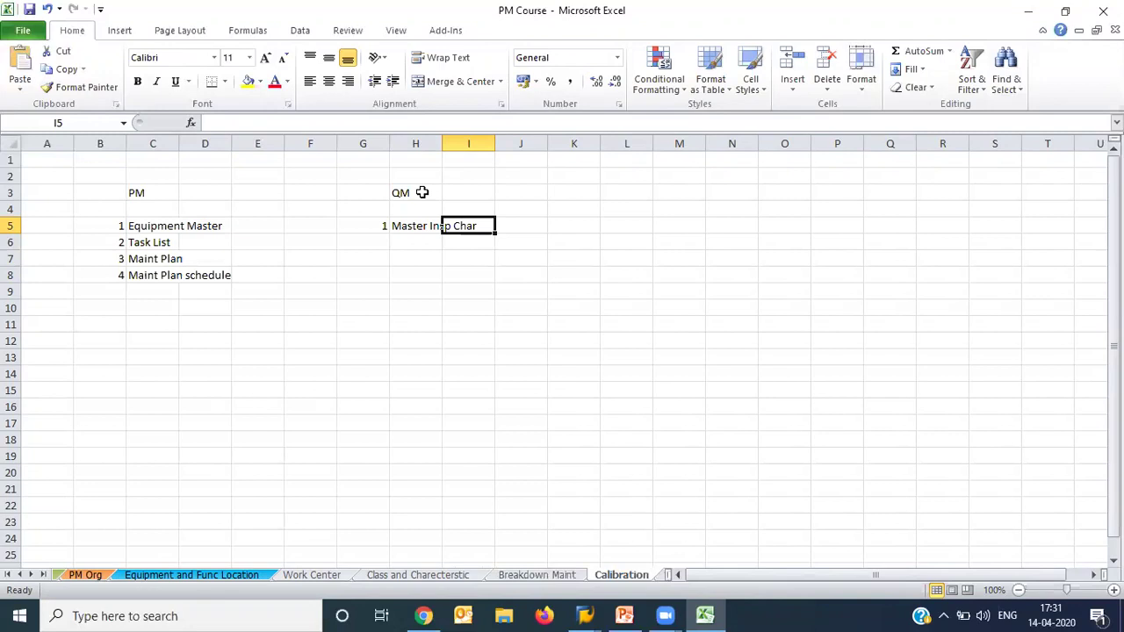
# Add item 2, Inspection Lot, to the QM list in G6 and H6.
pyautogui.press('Down')
pyautogui.press('Left')
pyautogui.press('Left')
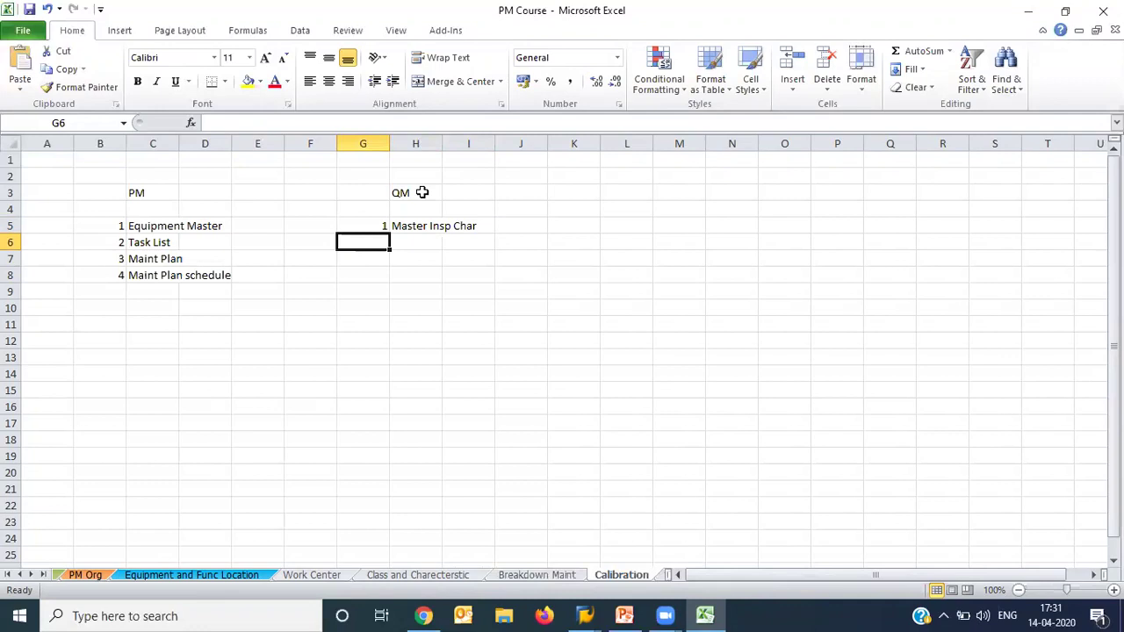
pyautogui.write('2')
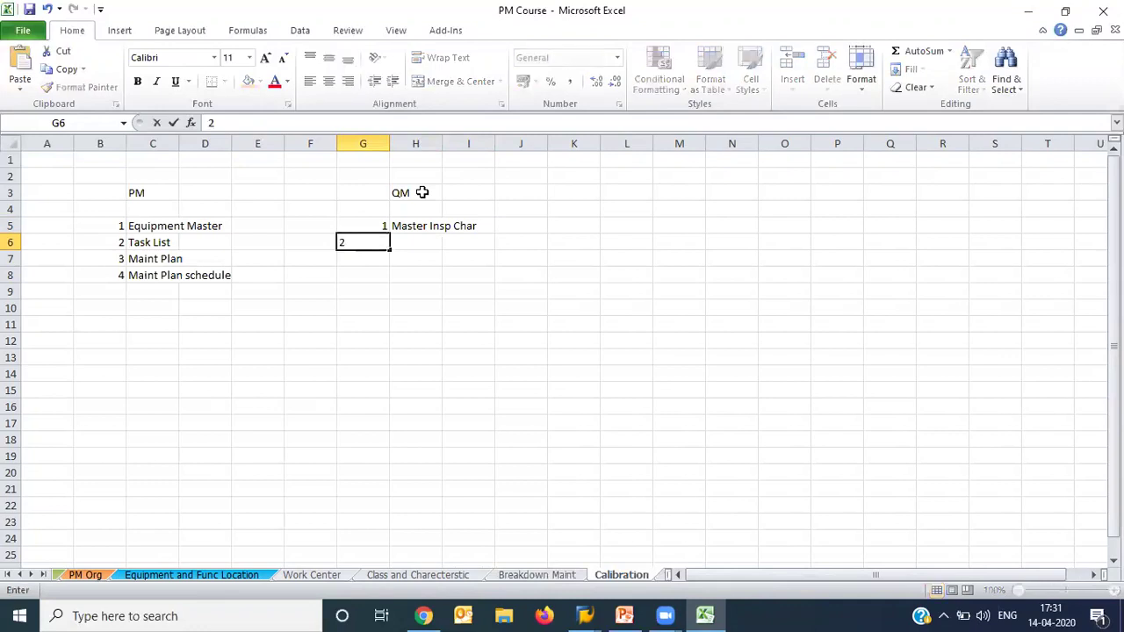
pyautogui.press('Tab')
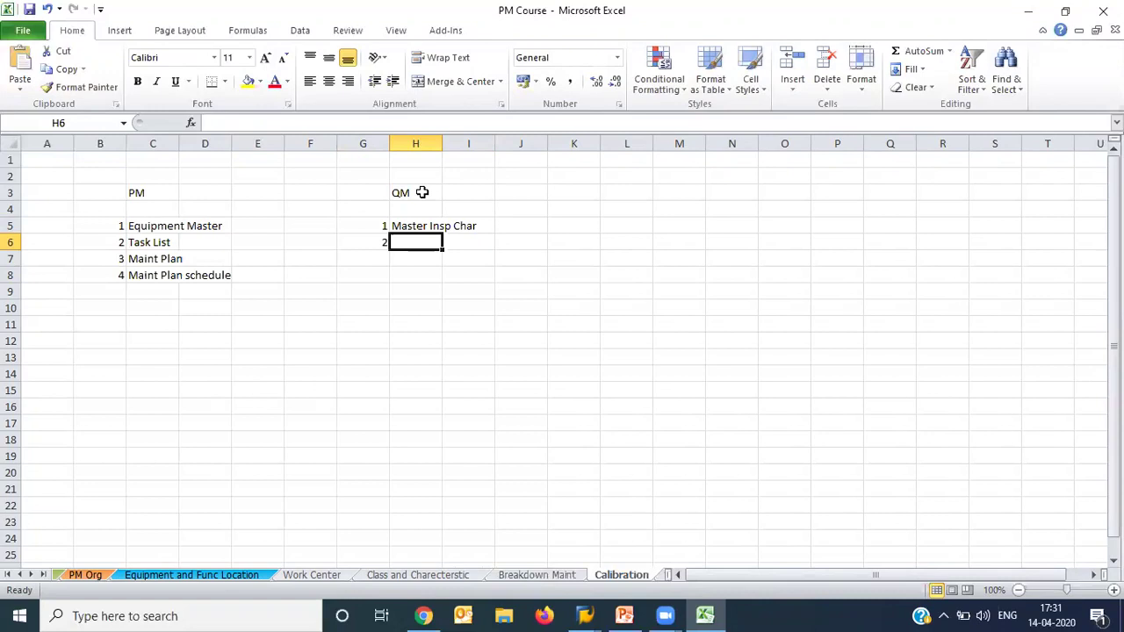
pyautogui.write('Inspection')
pyautogui.write('t')
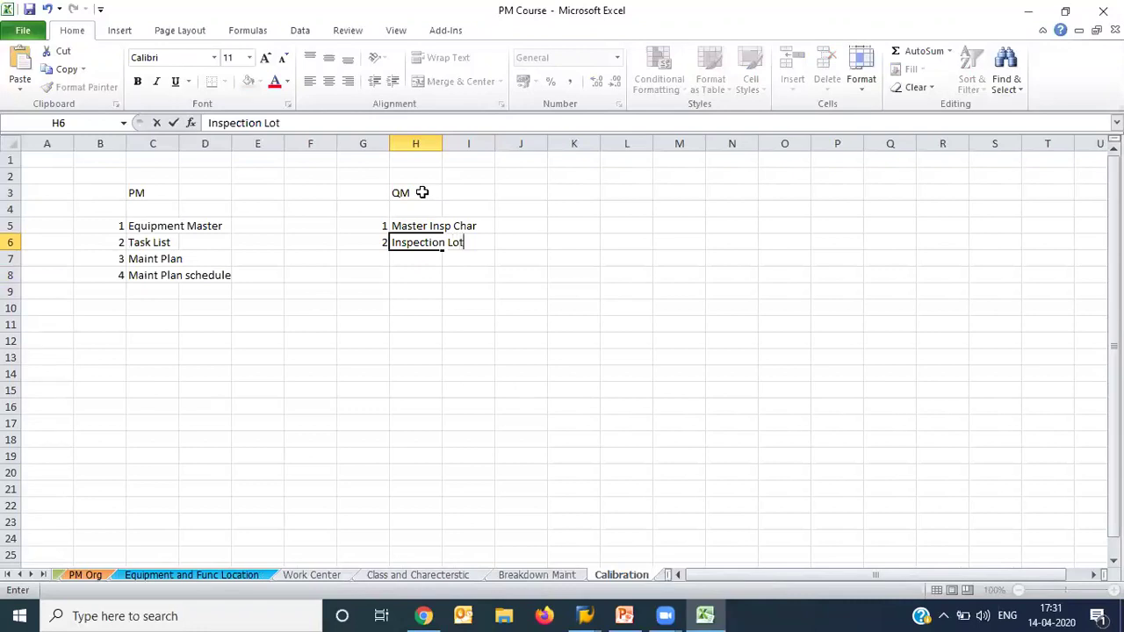
pyautogui.press('Return')
# Enter the note Auto in J6 beside the Inspection Lot item.
pyautogui.press('Up')
pyautogui.press('Right')
pyautogui.press('Right')
pyautogui.press('Right')
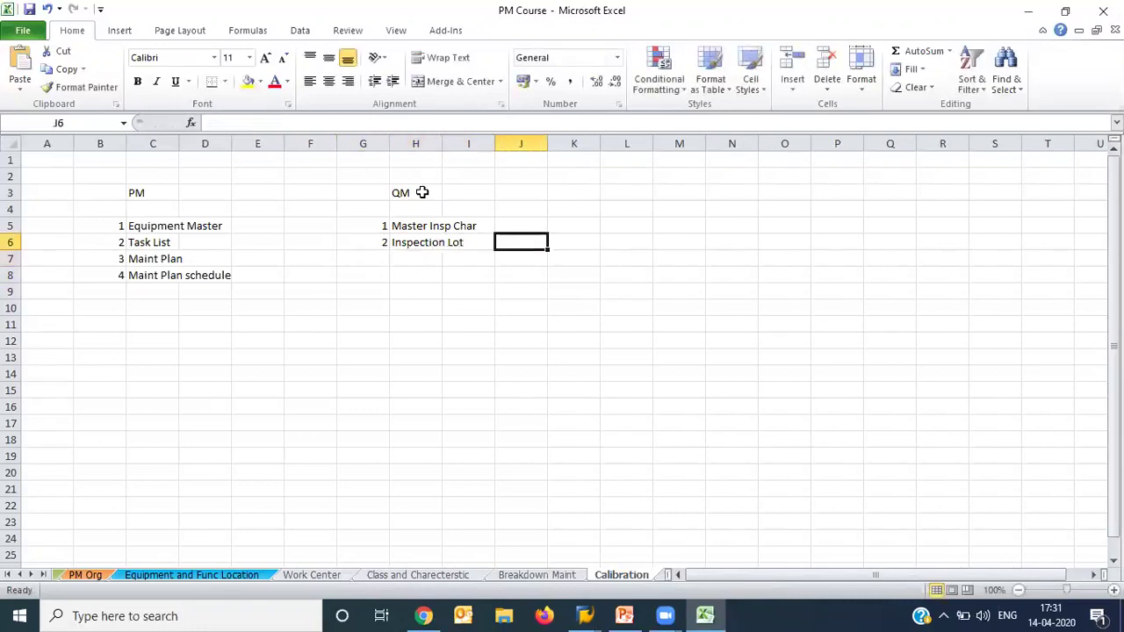
pyautogui.write('Auto')
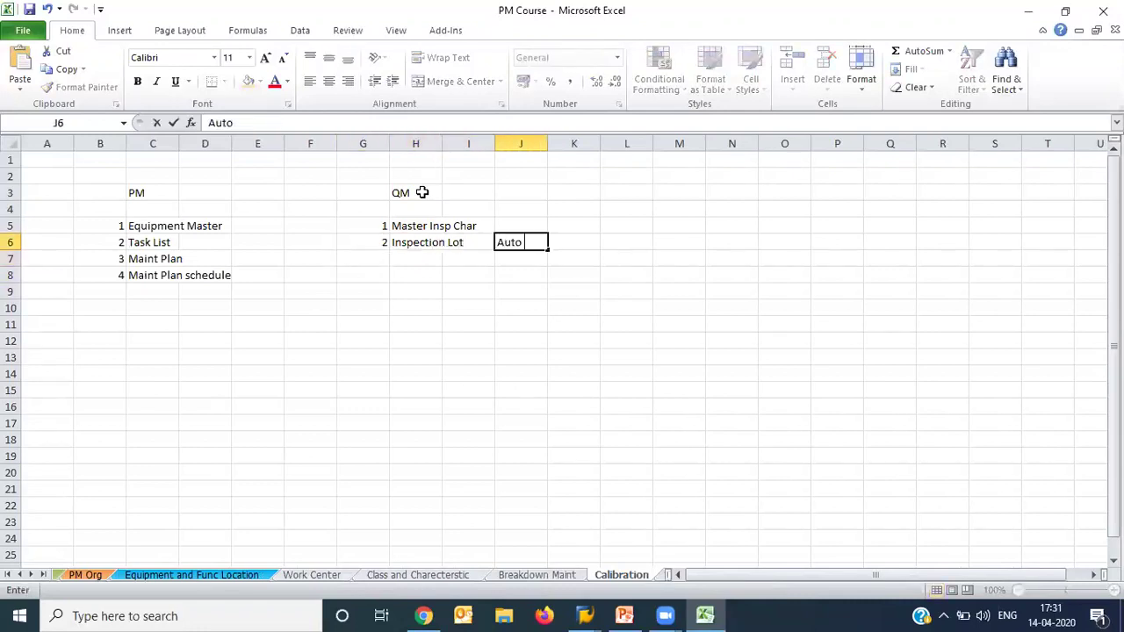
pyautogui.press('Return')
# Add item 3, Result Recording, to the QM list in G7 and H7.
pyautogui.press('Left')
pyautogui.press('Left')
pyautogui.press('Left')
pyautogui.write('3')
pyautogui.press('Right')
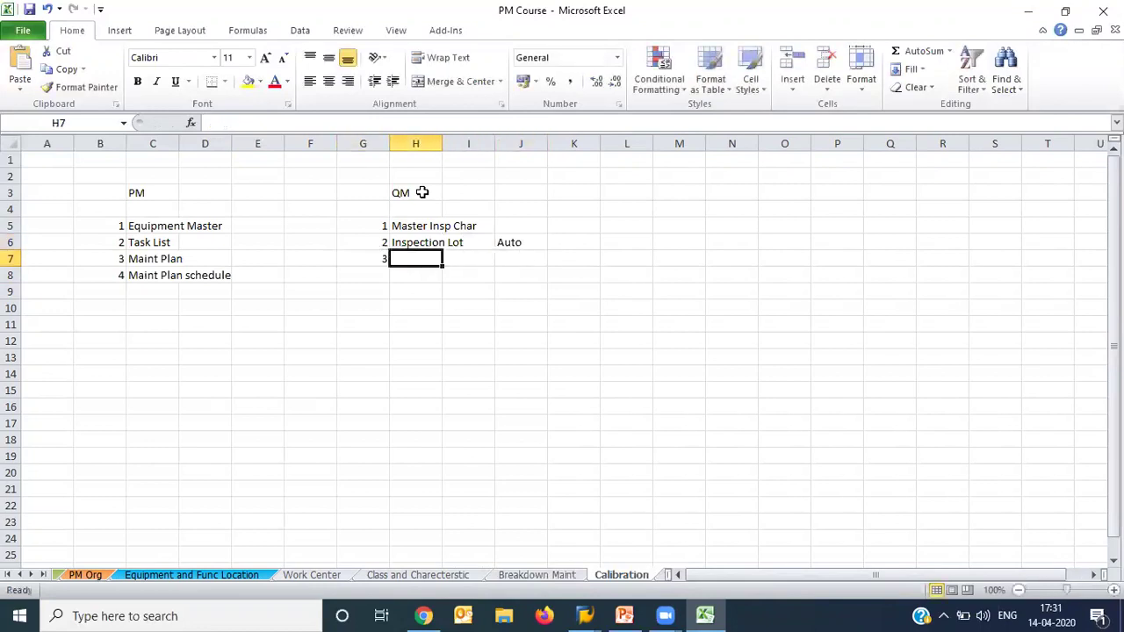
pyautogui.write('Result Recording')
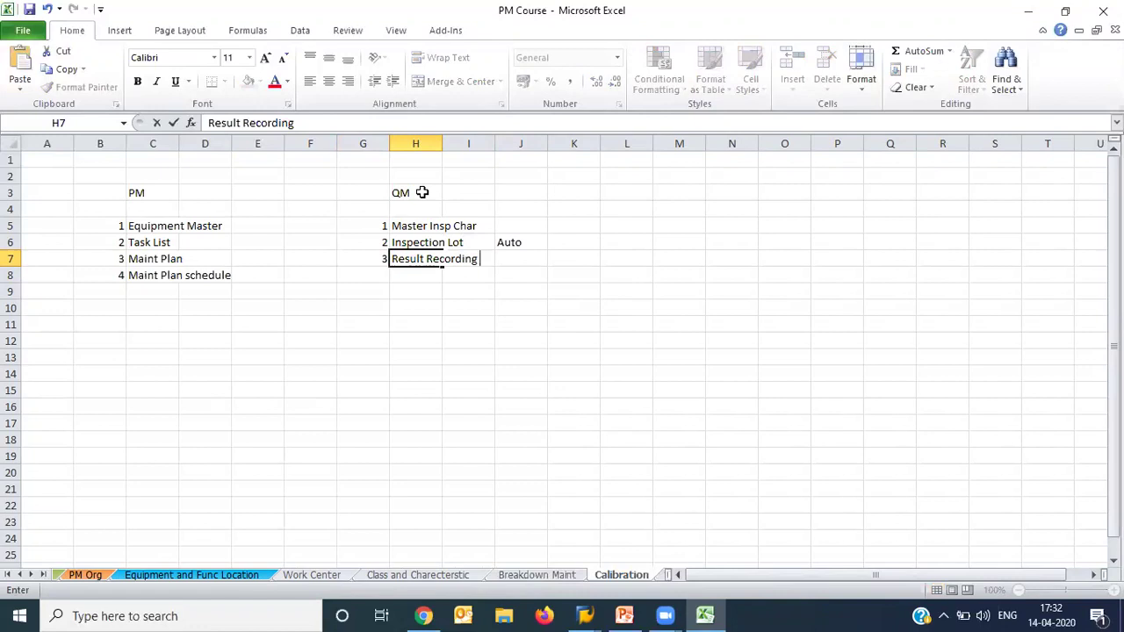
pyautogui.press('Return')
# Add item 4, Usage Decesion - Accept or Reject, to the QM list in G8 and H8.
pyautogui.press('Left')
pyautogui.write('4')
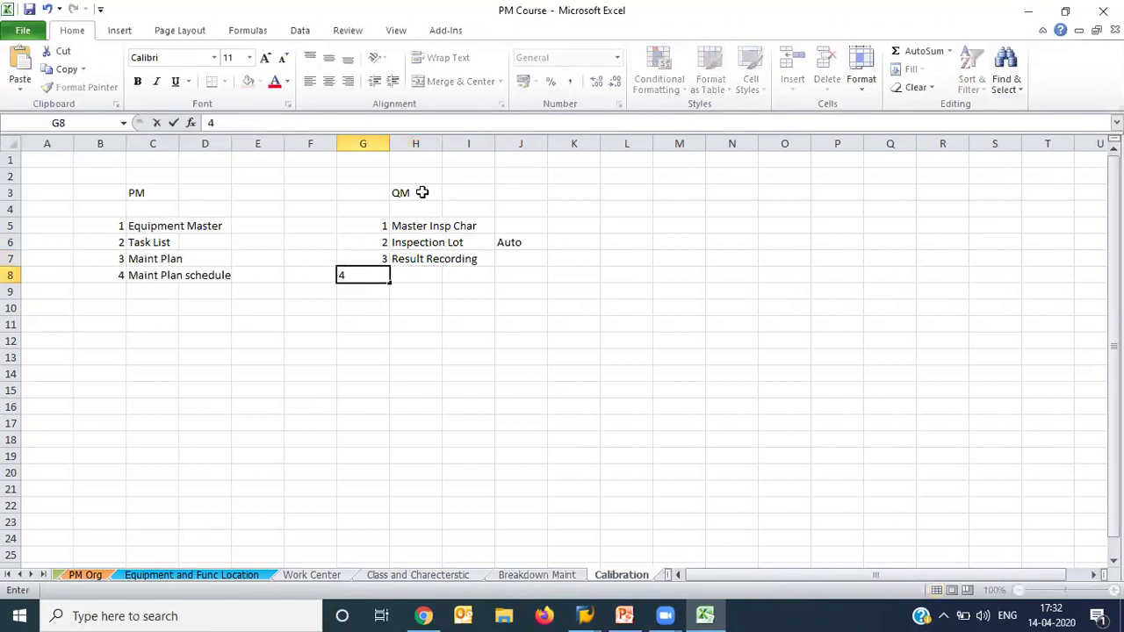
pyautogui.press('Tab')
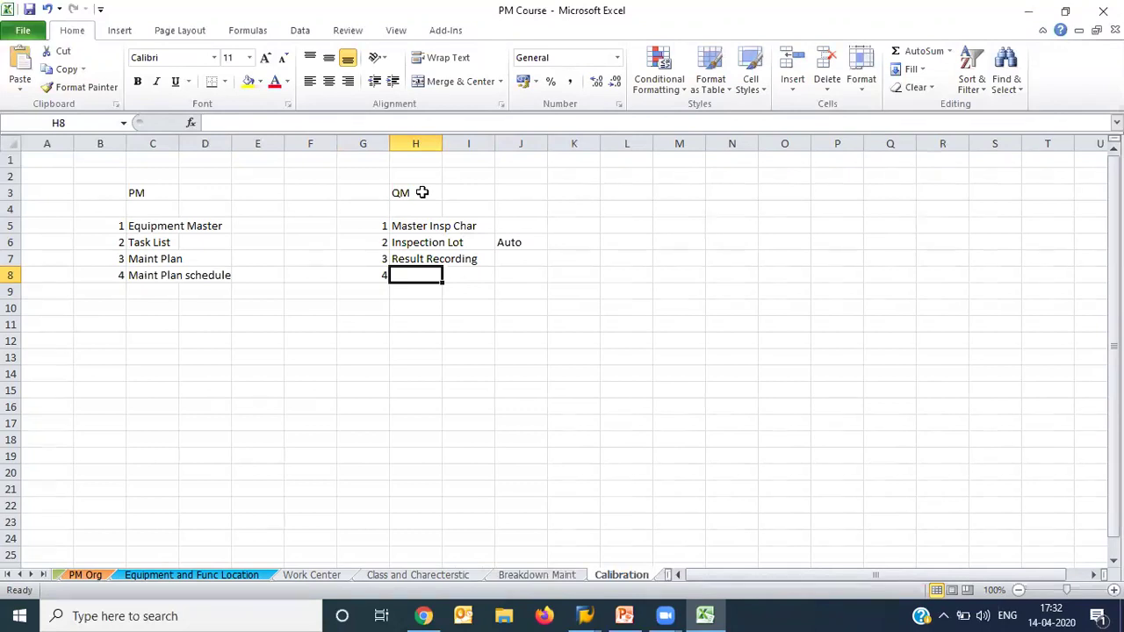
pyautogui.write('U')
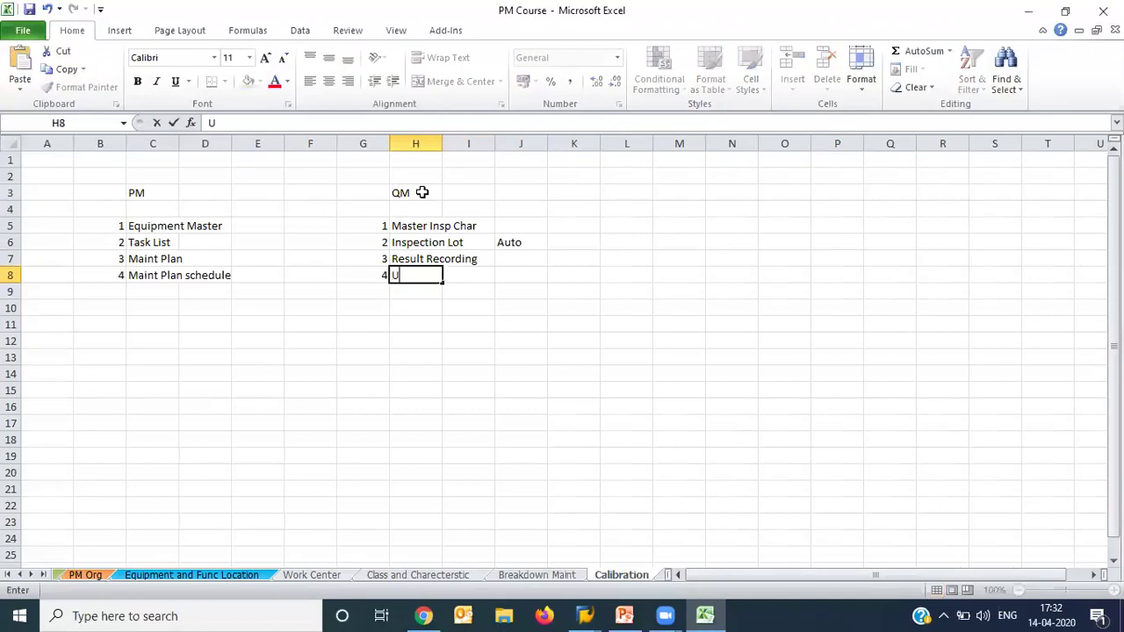
pyautogui.write('sage Decesion')
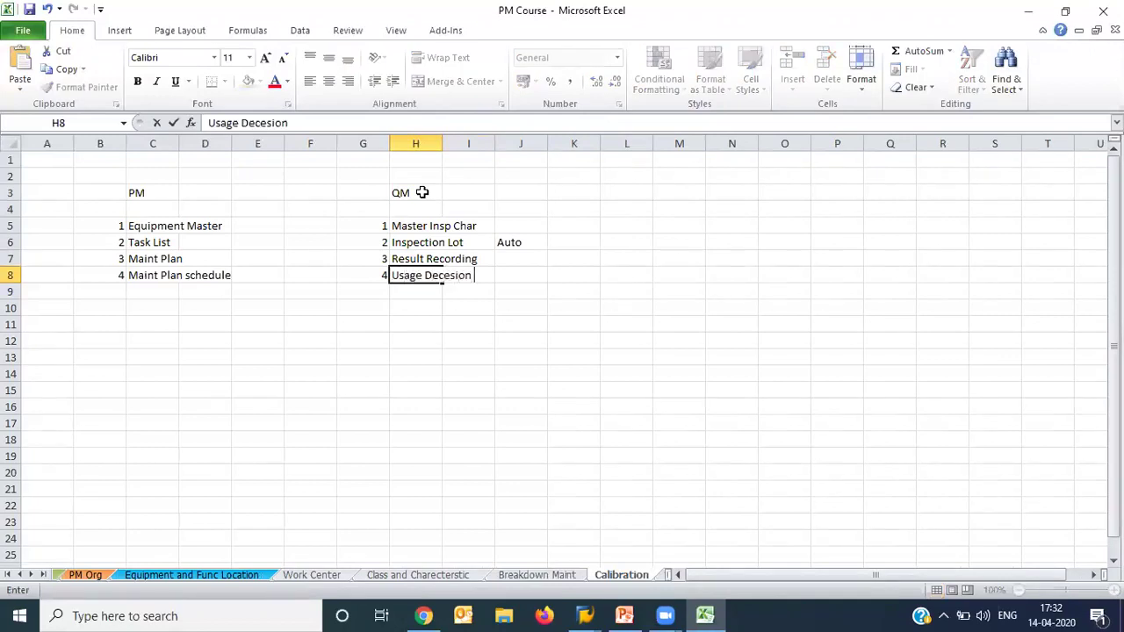
pyautogui.write(' =')
pyautogui.press('BackSpace')
pyautogui.write('0')
pyautogui.press('BackSpace')
pyautogui.write('- Accept or Reke')
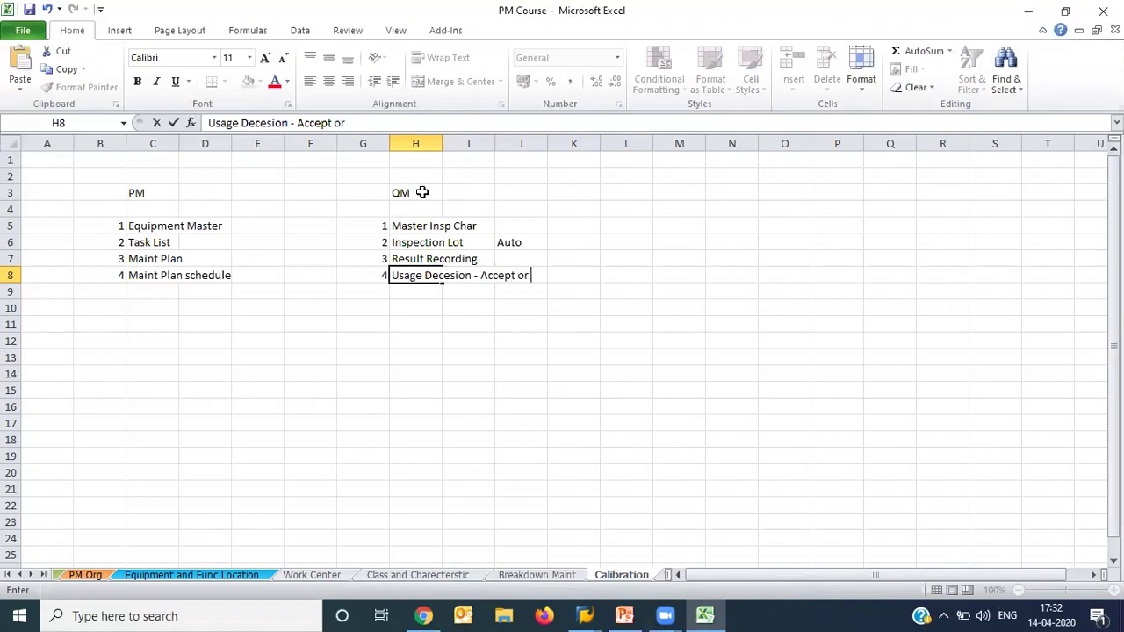
pyautogui.press('BackSpace')
pyautogui.press('BackSpace')
pyautogui.write('ject')
pyautogui.press('Return')
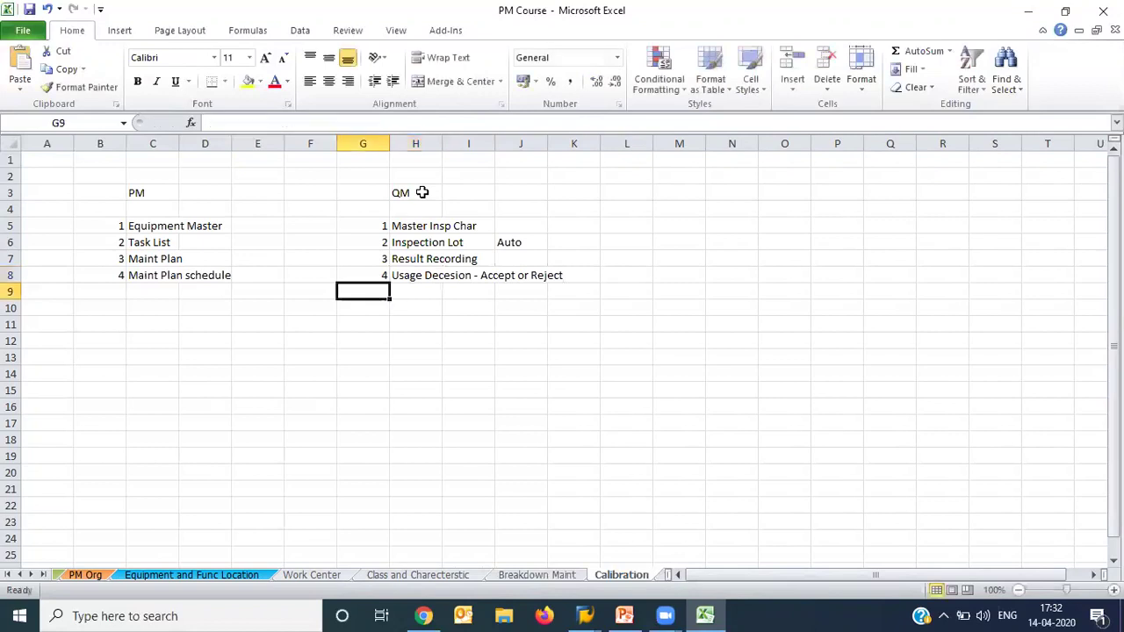
# Draw a straight arrow about 5.93 cm wide from Master Insp Char in the QM list to Task List in the PM list.
pyautogui.click(128, 32)
pyautogui.click(178, 70)
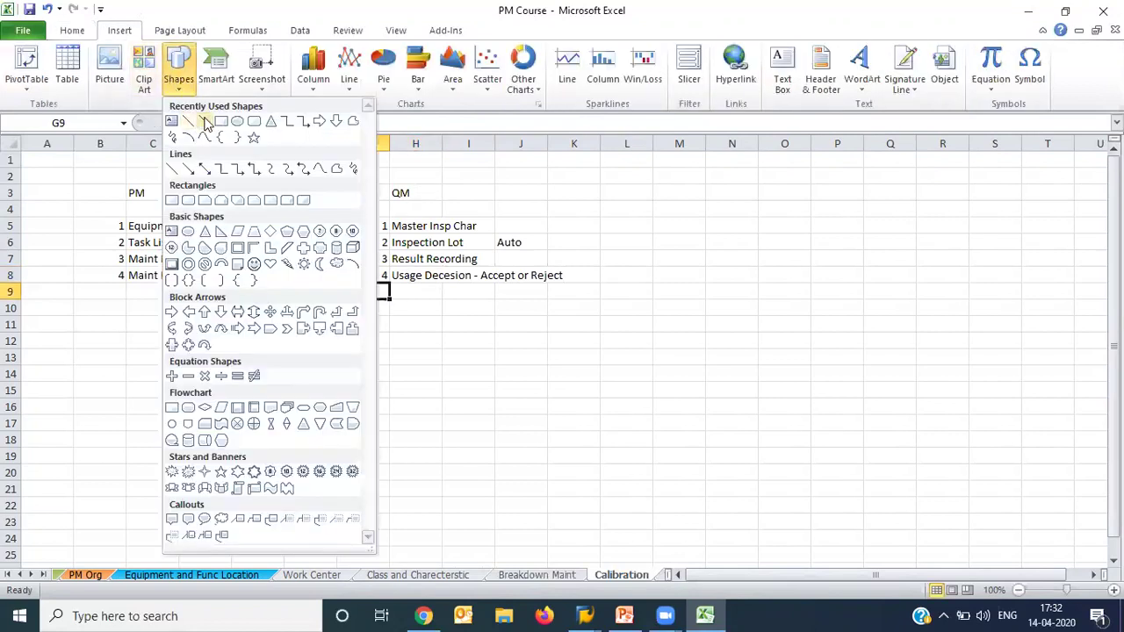
pyautogui.click(205, 121)
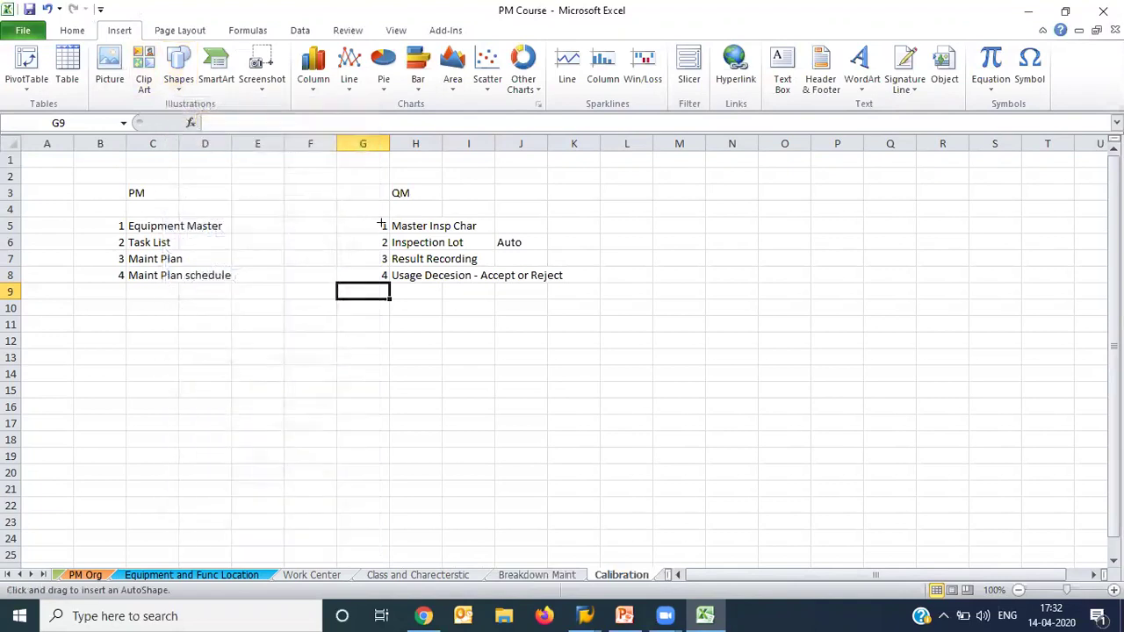
pyautogui.moveTo(380, 221); pyautogui.dragTo(197, 244)
pyautogui.click(46, 54)
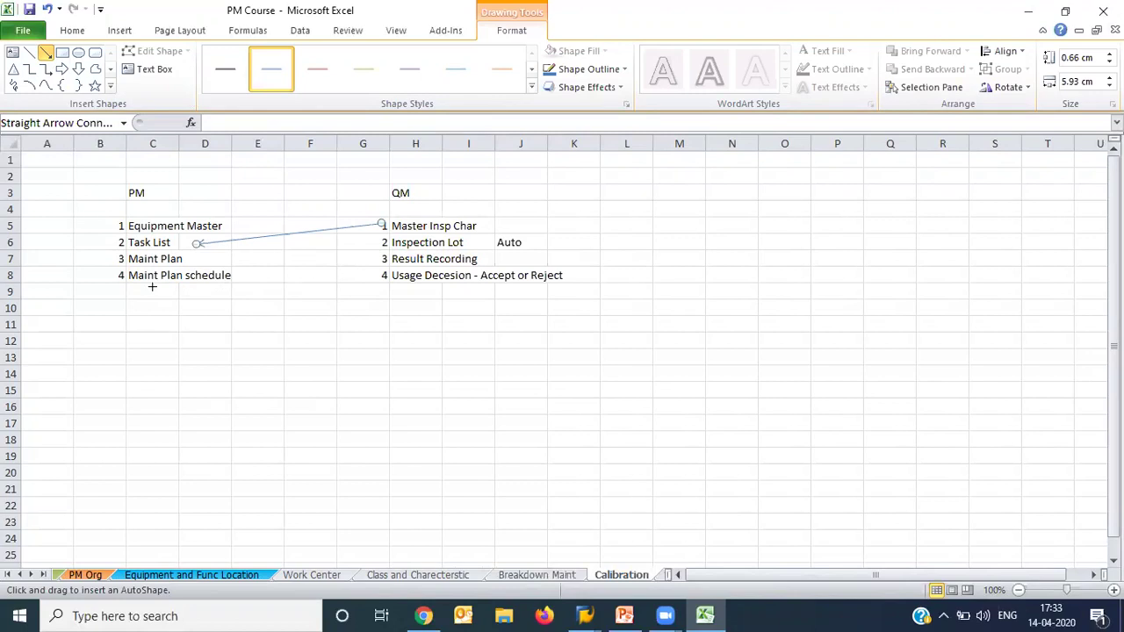
pyautogui.press('Escape')
# Add item 5, Maint Order, to the PM list in B9 and C9.
pyautogui.click(105, 293)
pyautogui.write('5')
pyautogui.press('Tab')
pyautogui.write('Maint Order')
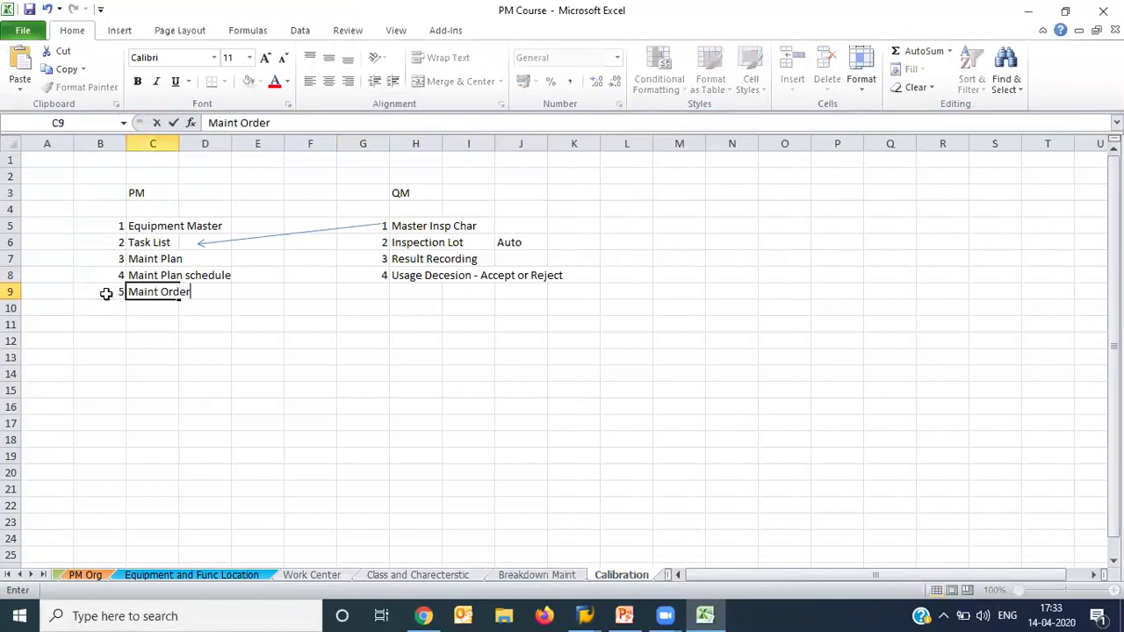
pyautogui.press('Return')
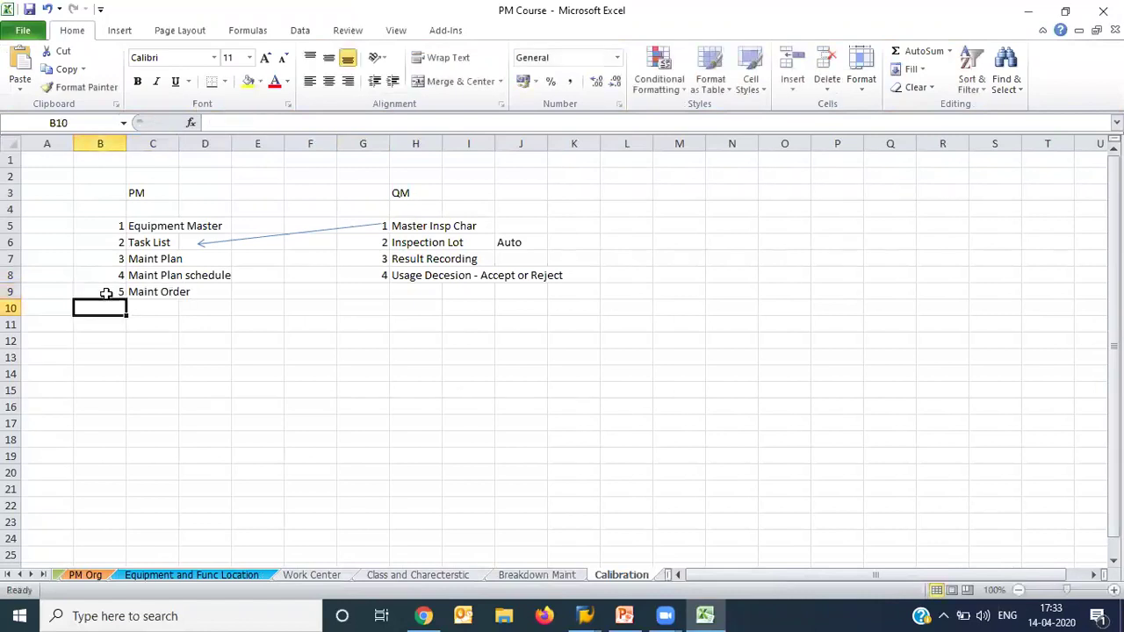
# Draw a straight arrow about 6.03 cm wide from Maint Order in the PM list to Inspection Lot in the QM list.
pyautogui.click(120, 36)
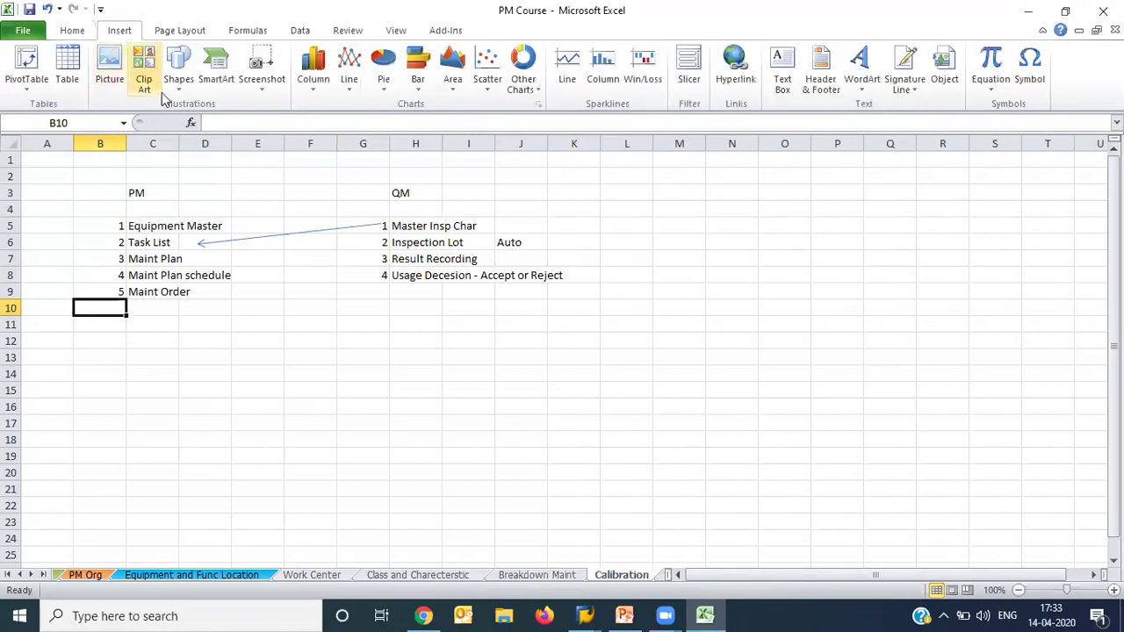
pyautogui.click(179, 72)
pyautogui.click(203, 121)
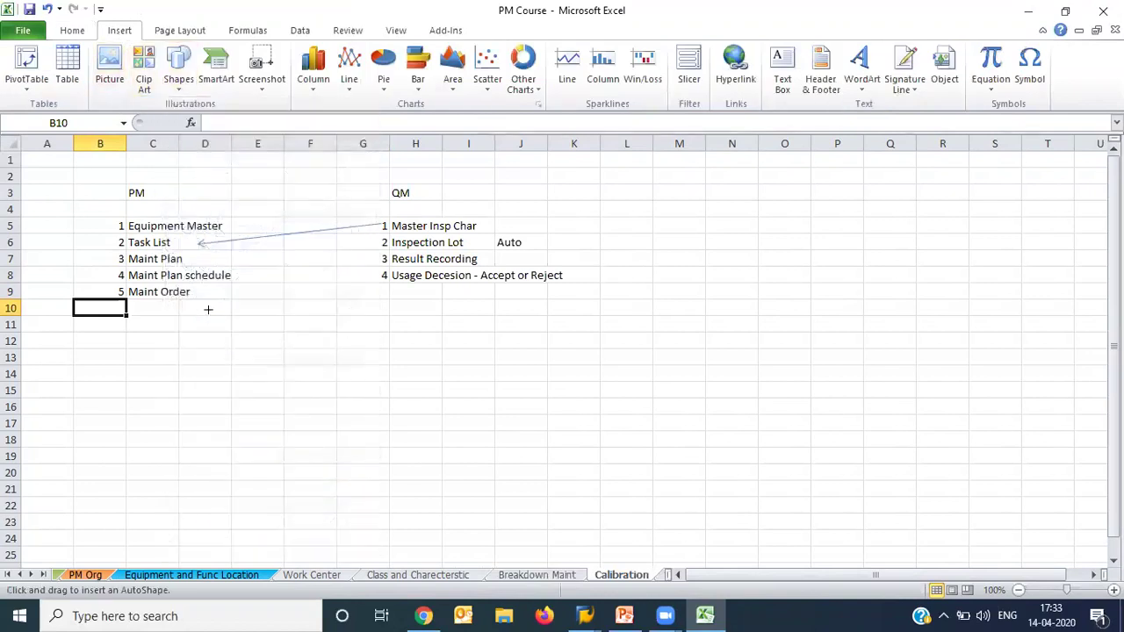
pyautogui.moveTo(190, 292); pyautogui.dragTo(378, 248)
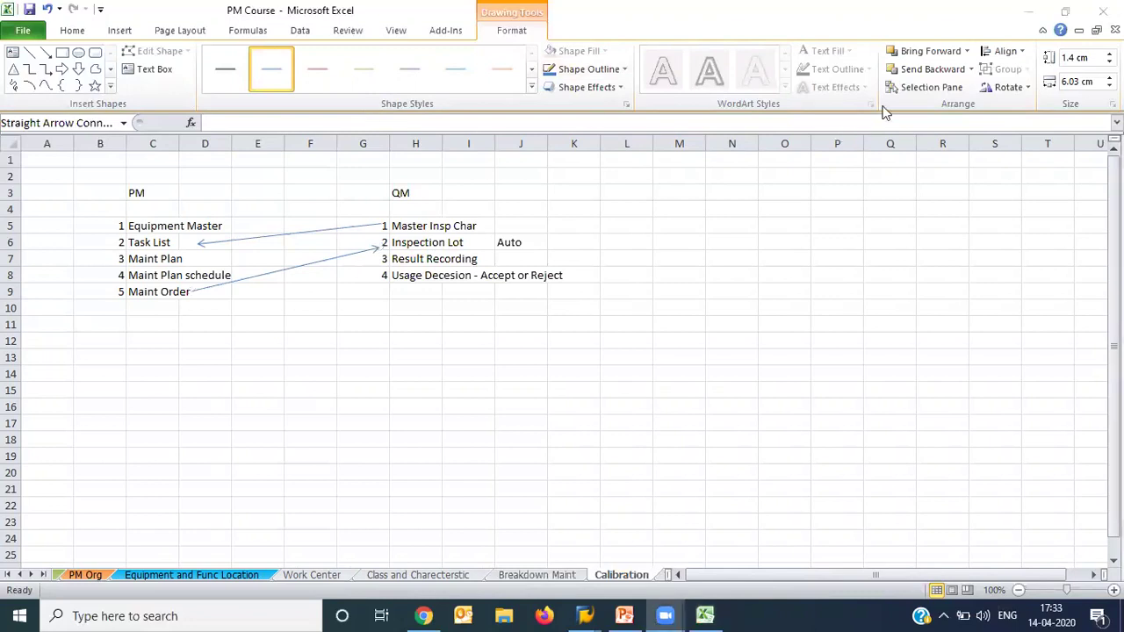
# Switch to SAP, run transaction ie01 and start a new category M equipment record described as Presure Guage.
pyautogui.hotkey('alt', 'Tab')
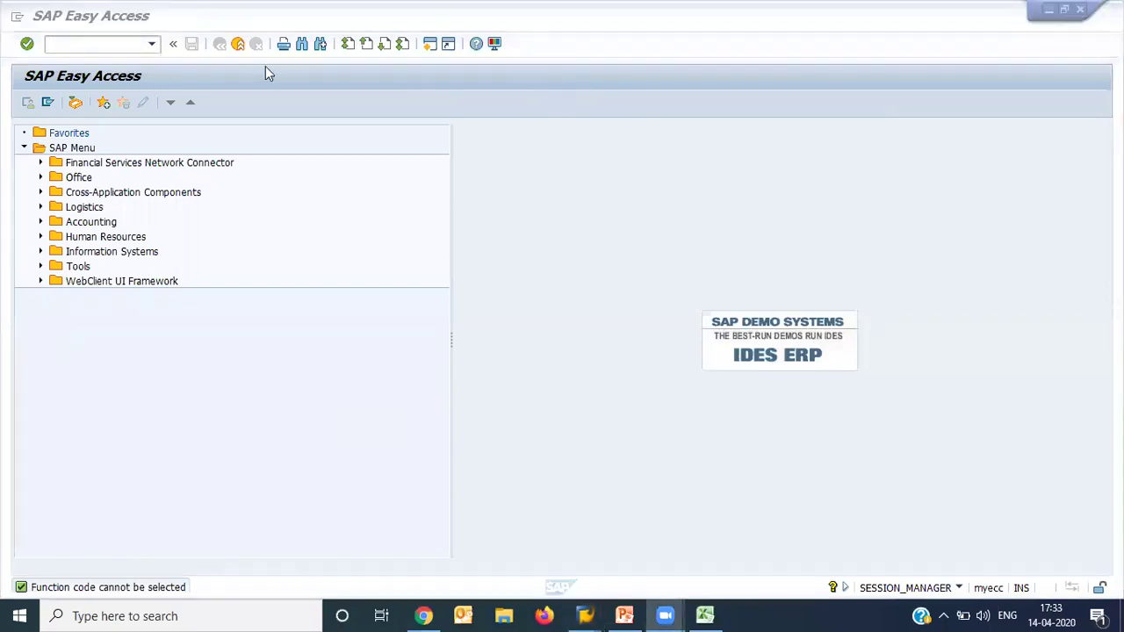
pyautogui.click(101, 40)
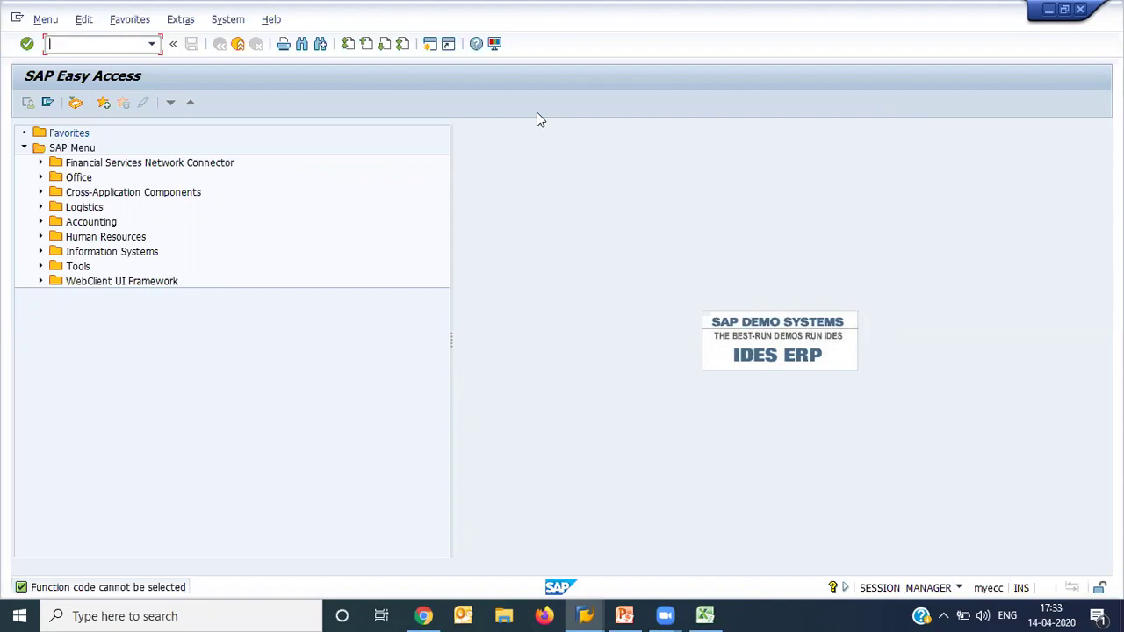
pyautogui.write('ie01')
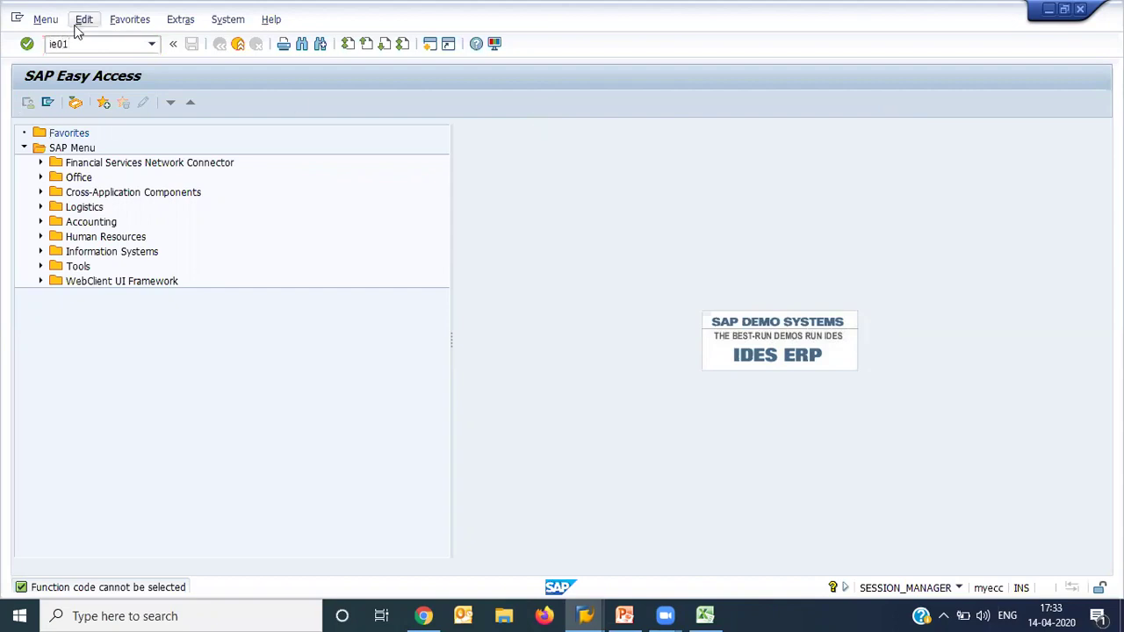
pyautogui.press('Return')
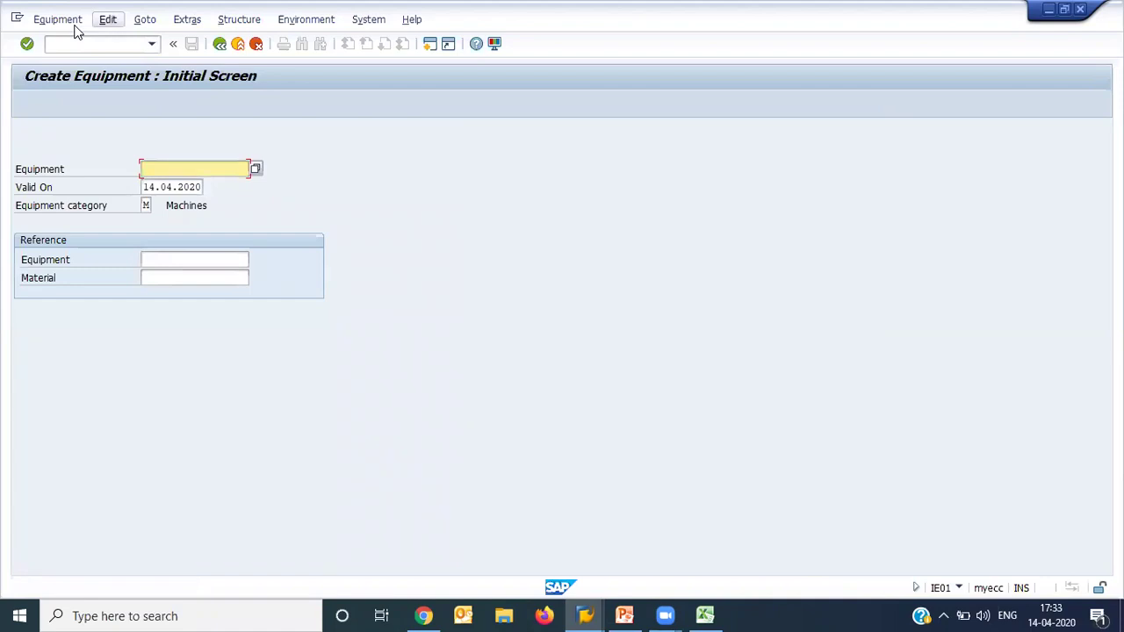
pyautogui.press('Return')
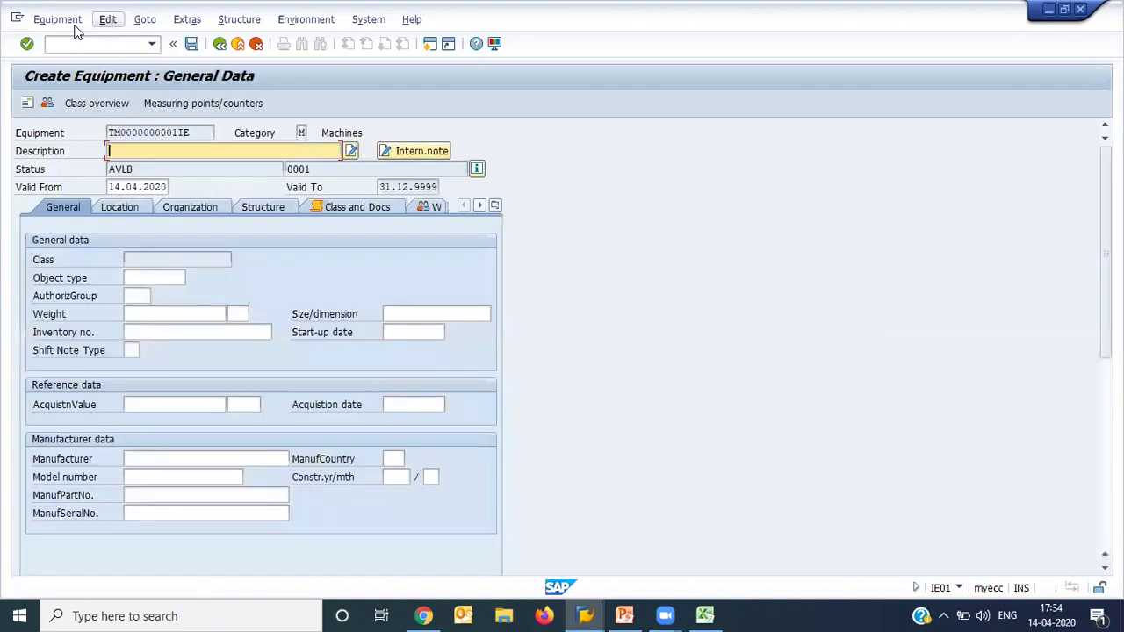
pyautogui.write('Presure Guage')
# Set the equipment's location data to maintenance plant PM01 and ABC indicator A.
pyautogui.click(118, 206)
pyautogui.click(143, 259)
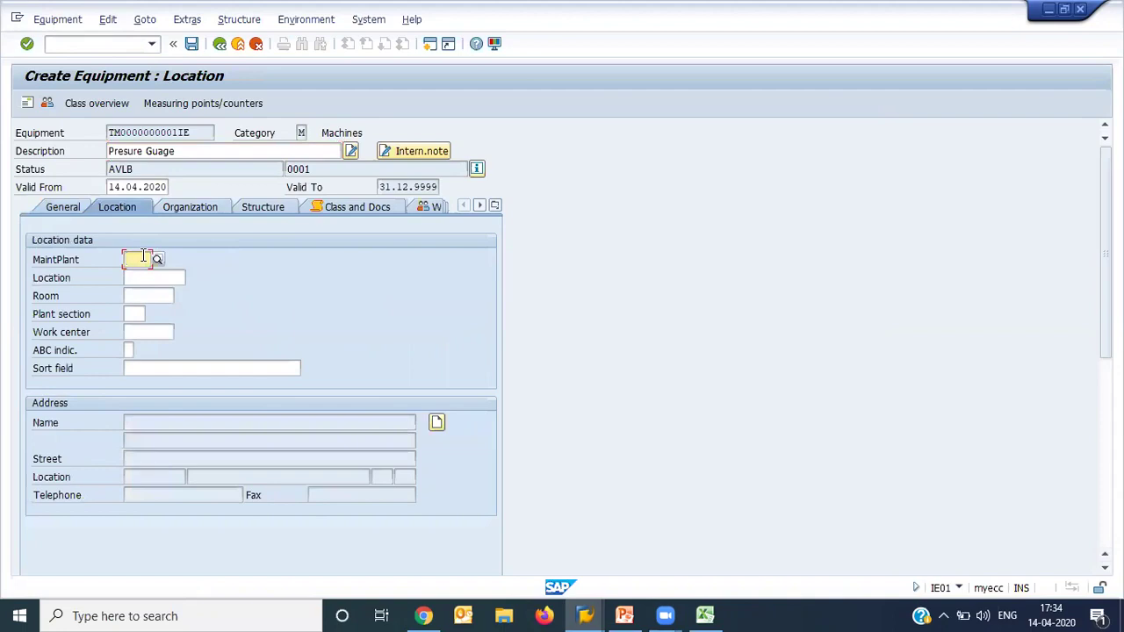
pyautogui.press('Down')
pyautogui.press('Return')
pyautogui.click(145, 330)
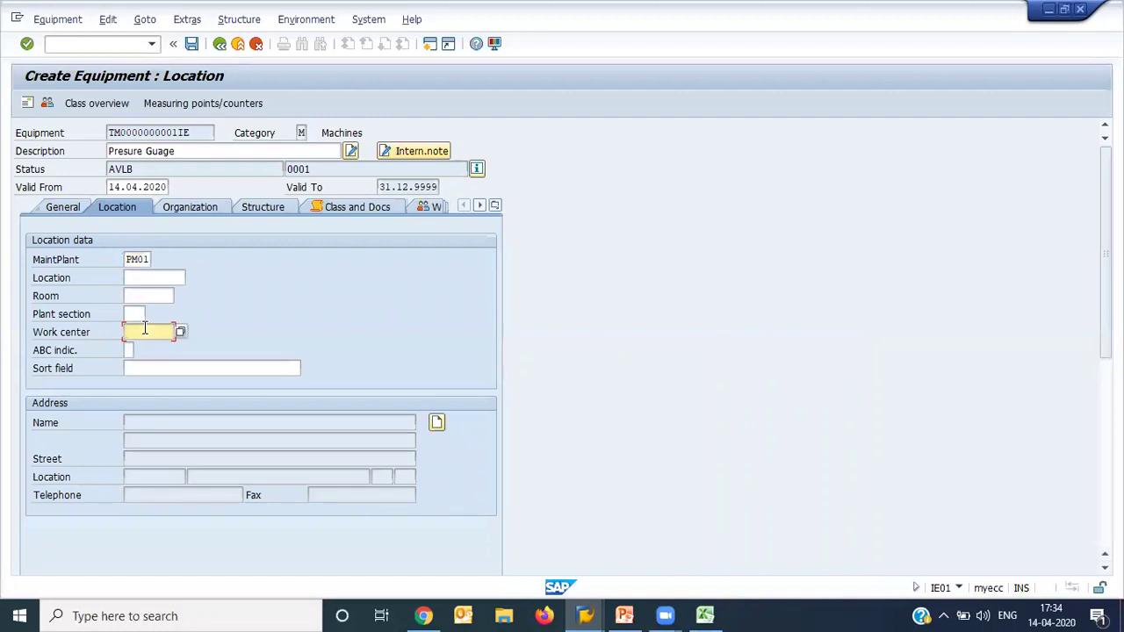
pyautogui.press('Tab')
pyautogui.click(145, 330)
pyautogui.press('Return')
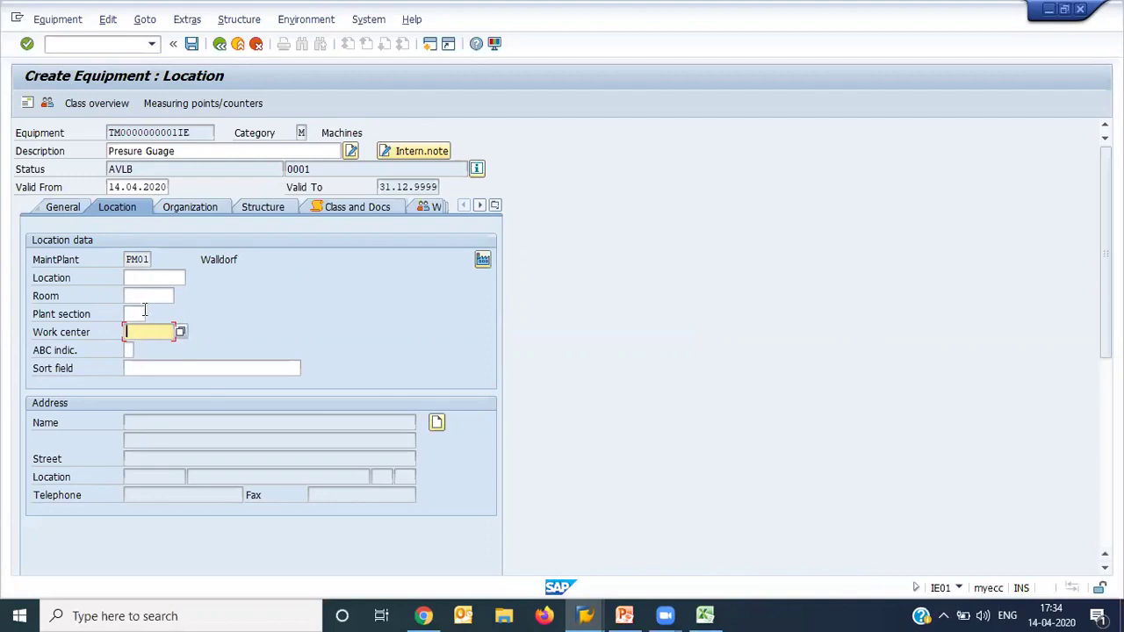
pyautogui.click(131, 349)
pyautogui.write('A')
pyautogui.press('Return')
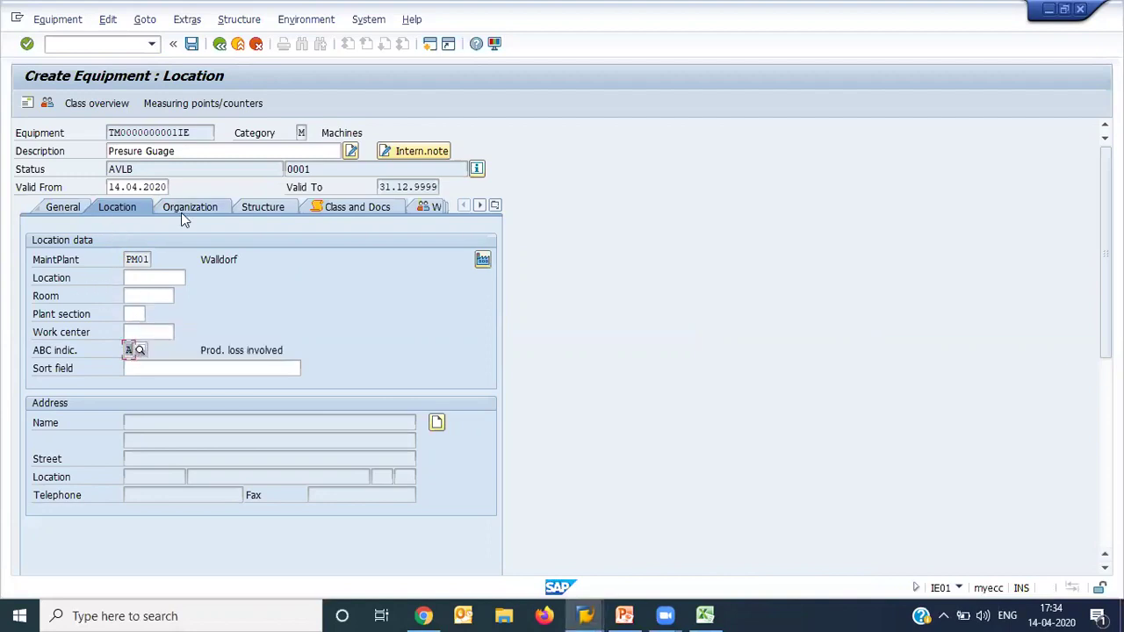
# Enter Allen Bradly as the manufacturer in the equipment's general data and save the new record.
pyautogui.click(63, 209)
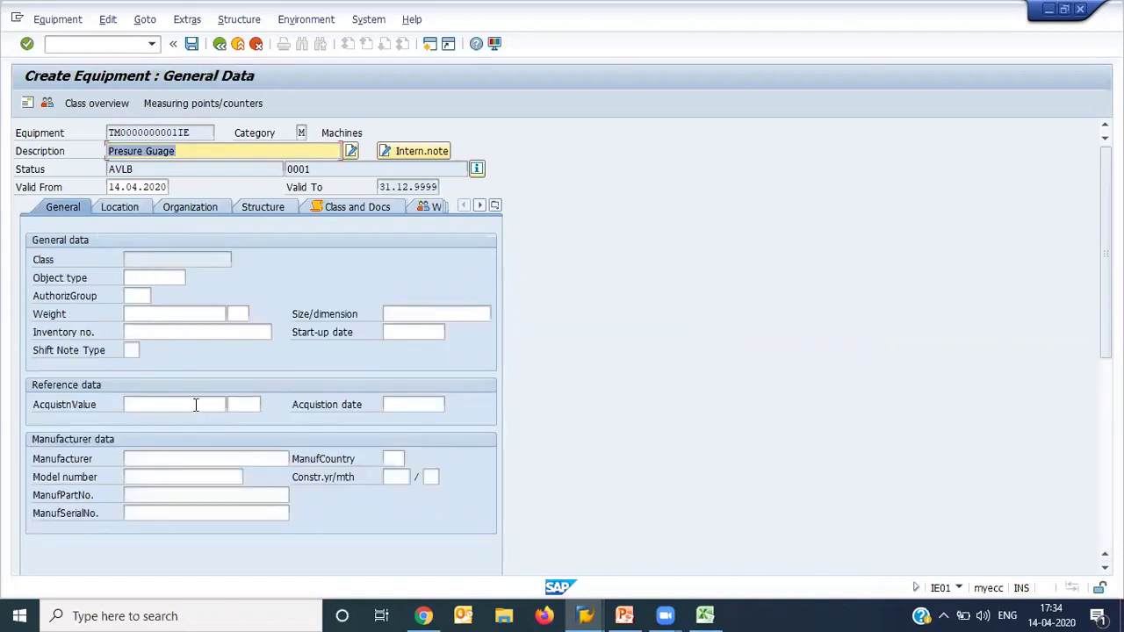
pyautogui.click(185, 458)
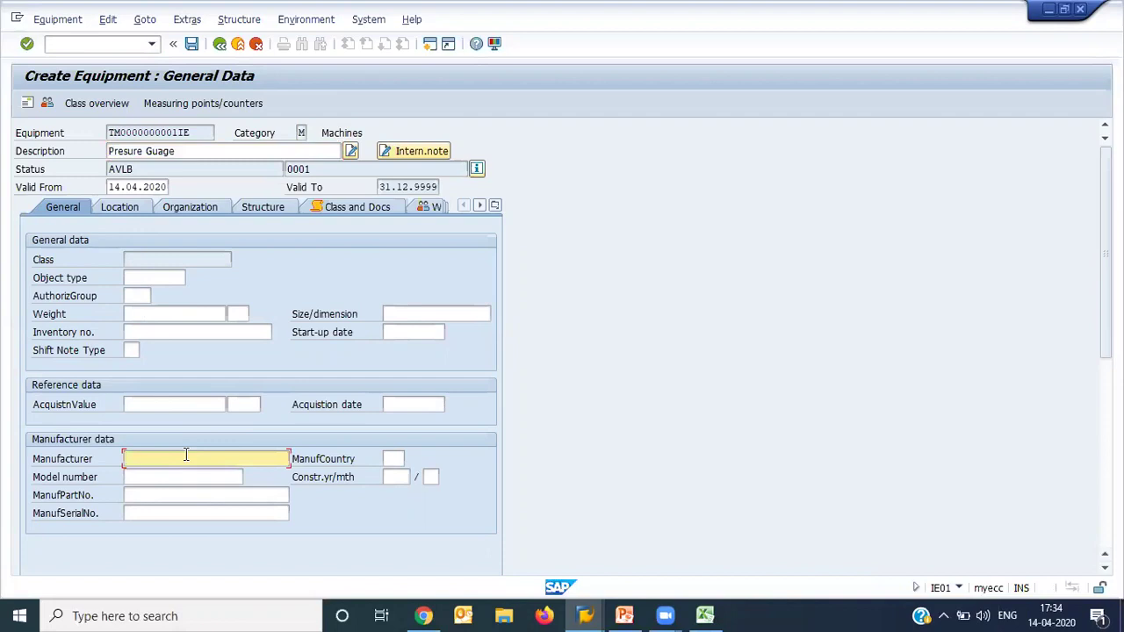
pyautogui.write('Allen Bradly')
pyautogui.hotkey('ctrl', 'a')
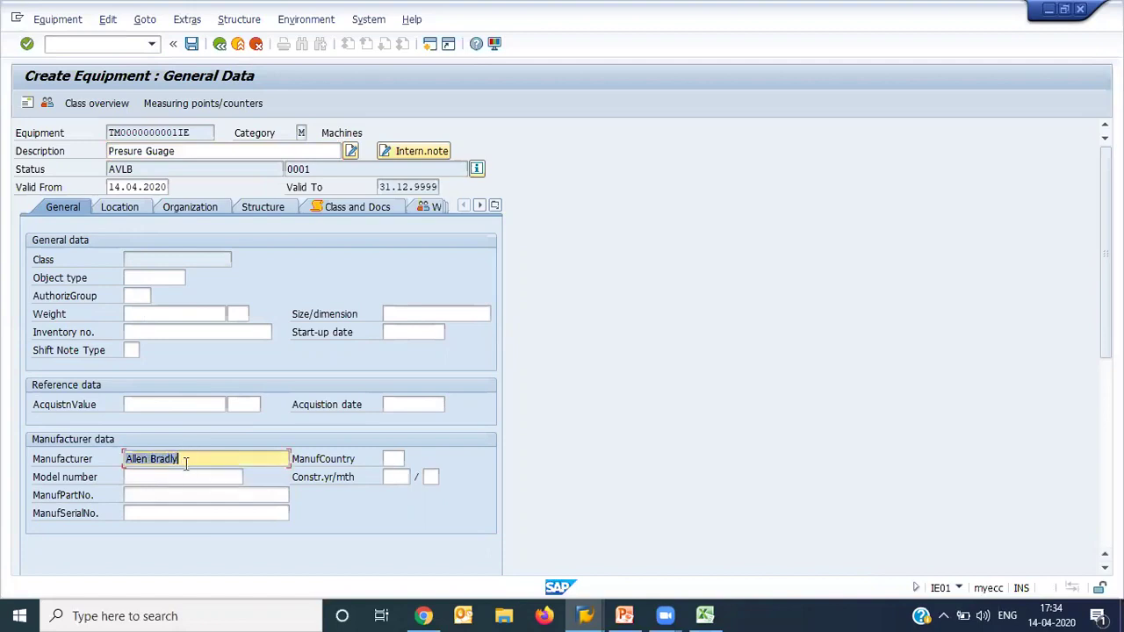
pyautogui.click(193, 46)
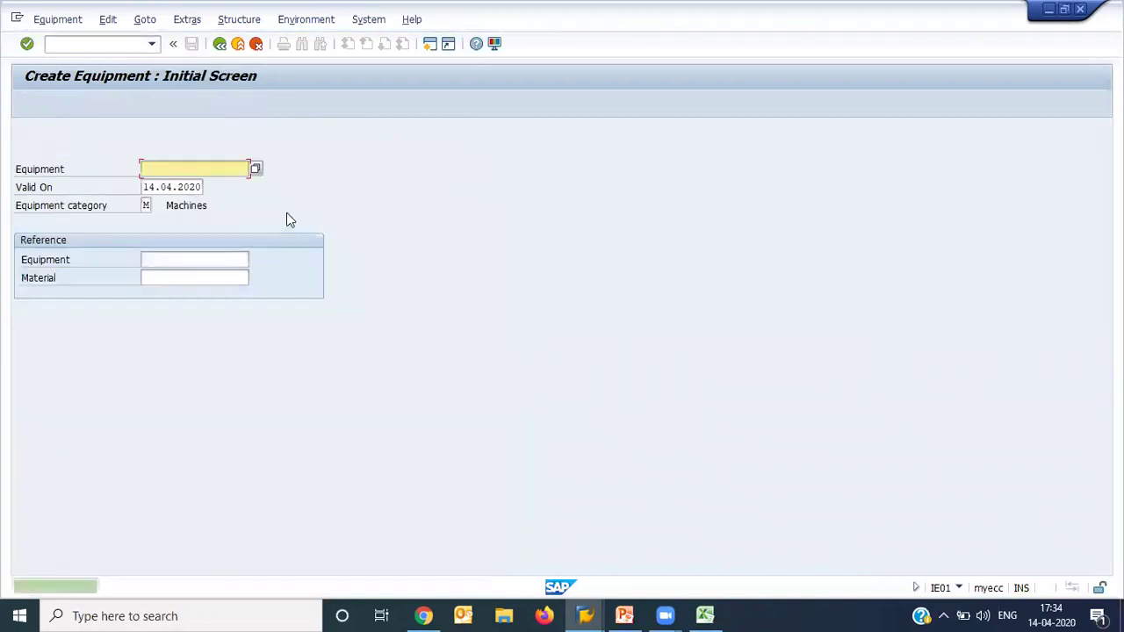
# Open the new equipment for change, copy its number and paste it into C14 of the Calibration sheet in Excel.
pyautogui.click(60, 23)
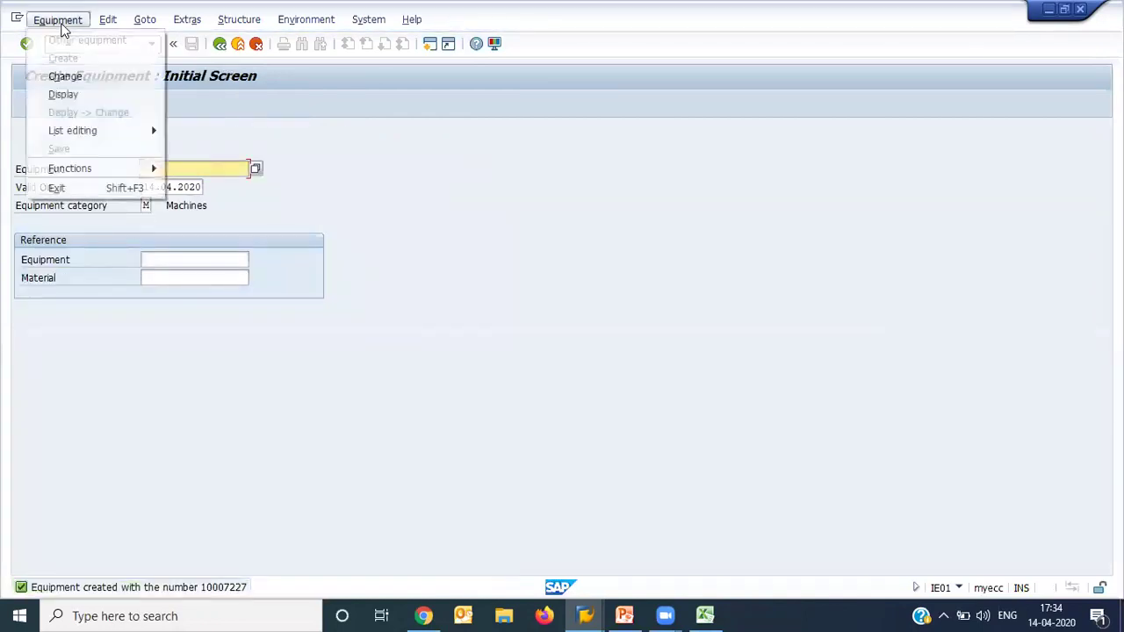
pyautogui.click(65, 76)
pyautogui.hotkey('ctrl', 'c')
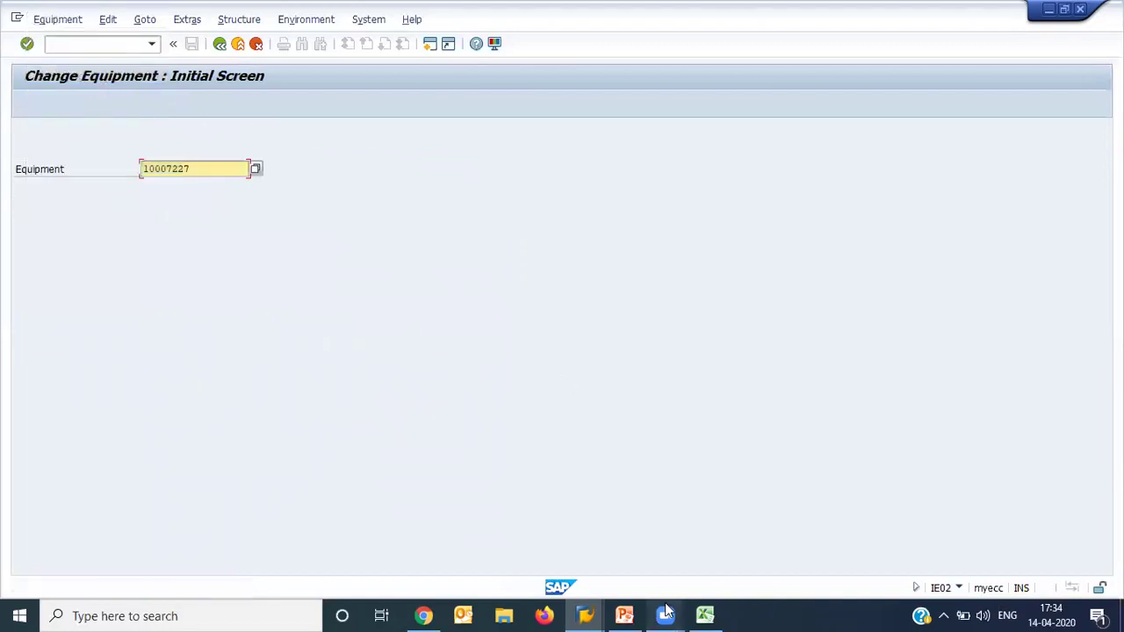
pyautogui.click(702, 612)
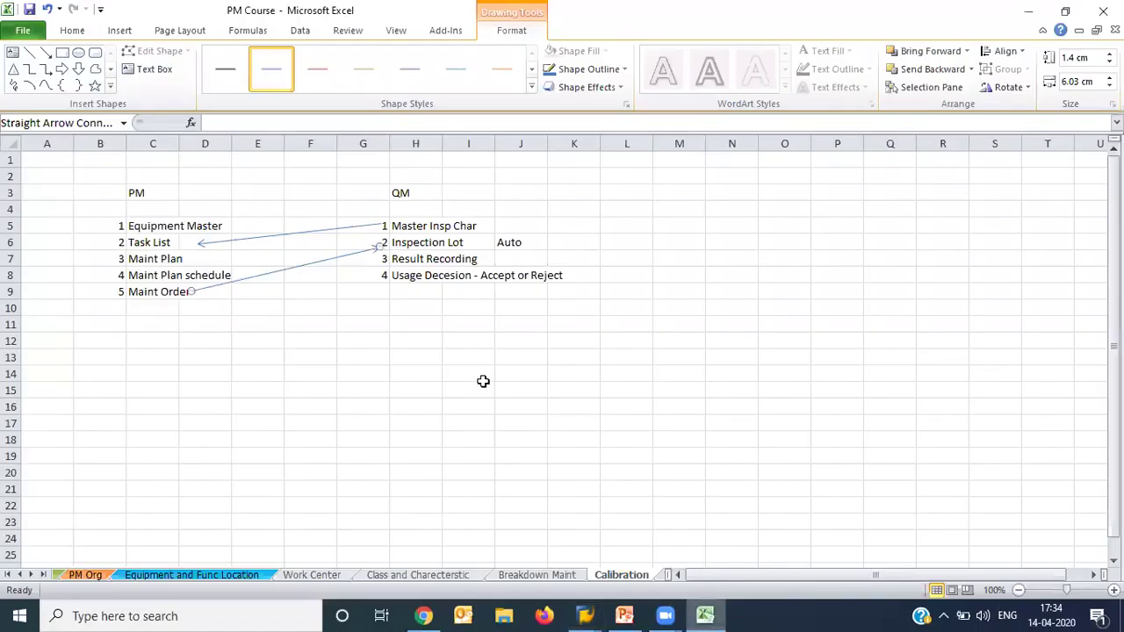
pyautogui.click(148, 371)
pyautogui.hotkey('ctrl', 'v')
pyautogui.press('Return')
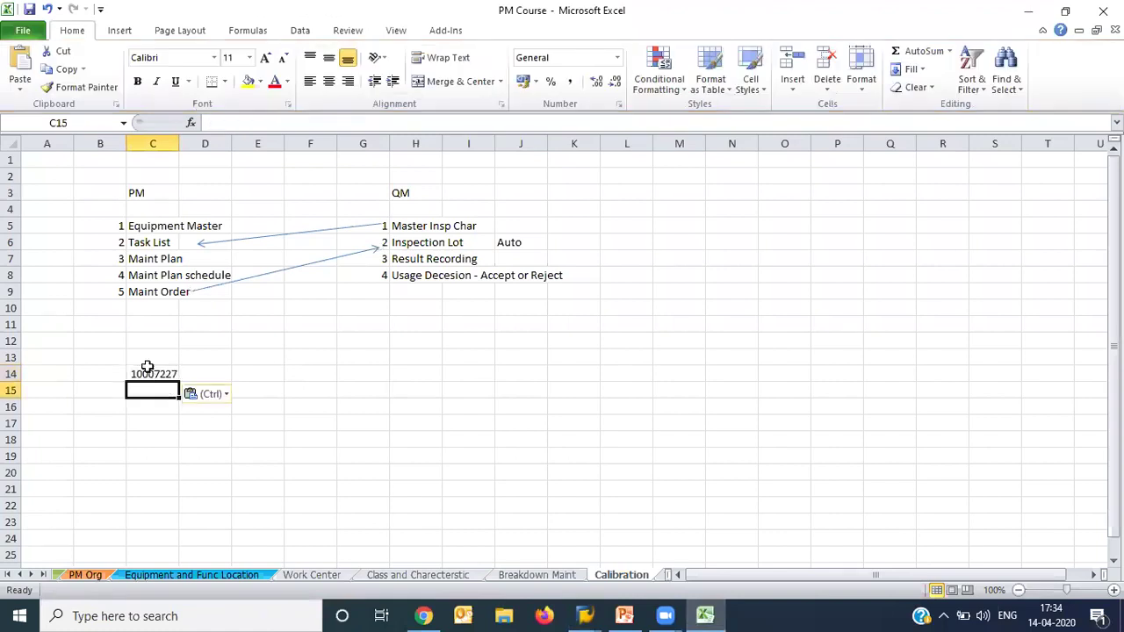
pyautogui.click(595, 614)
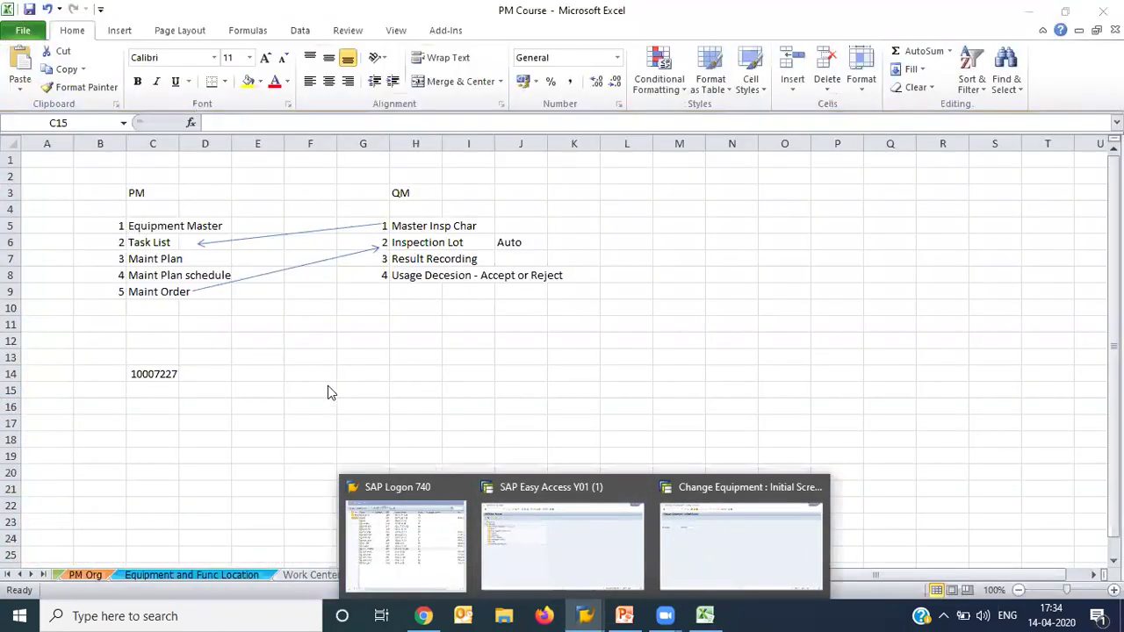
pyautogui.click(327, 385)
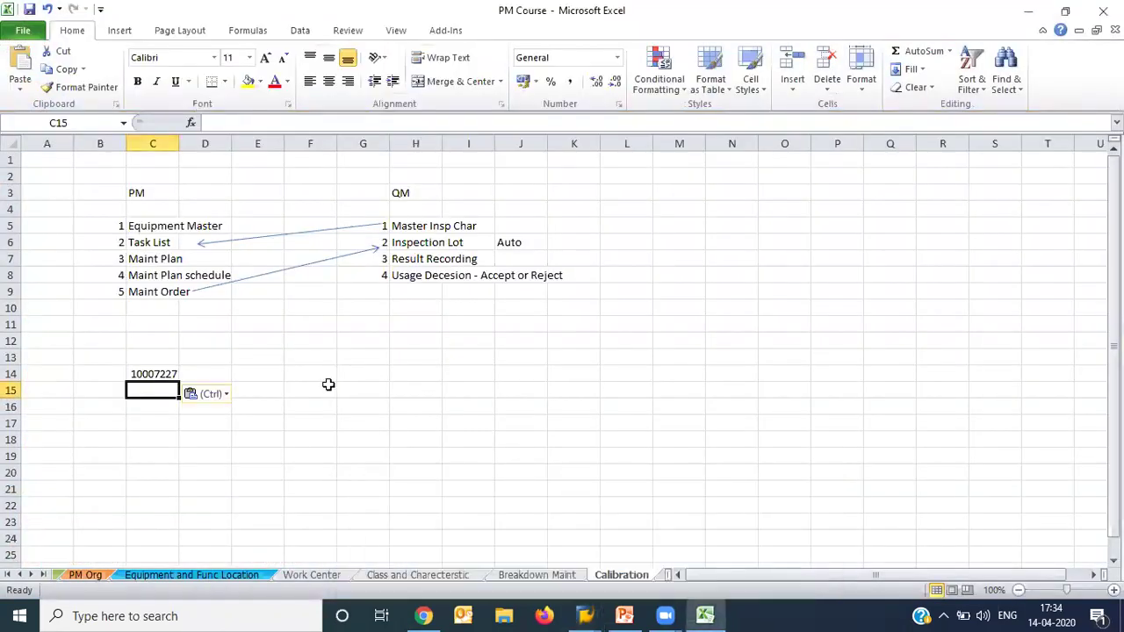
pyautogui.click(411, 224)
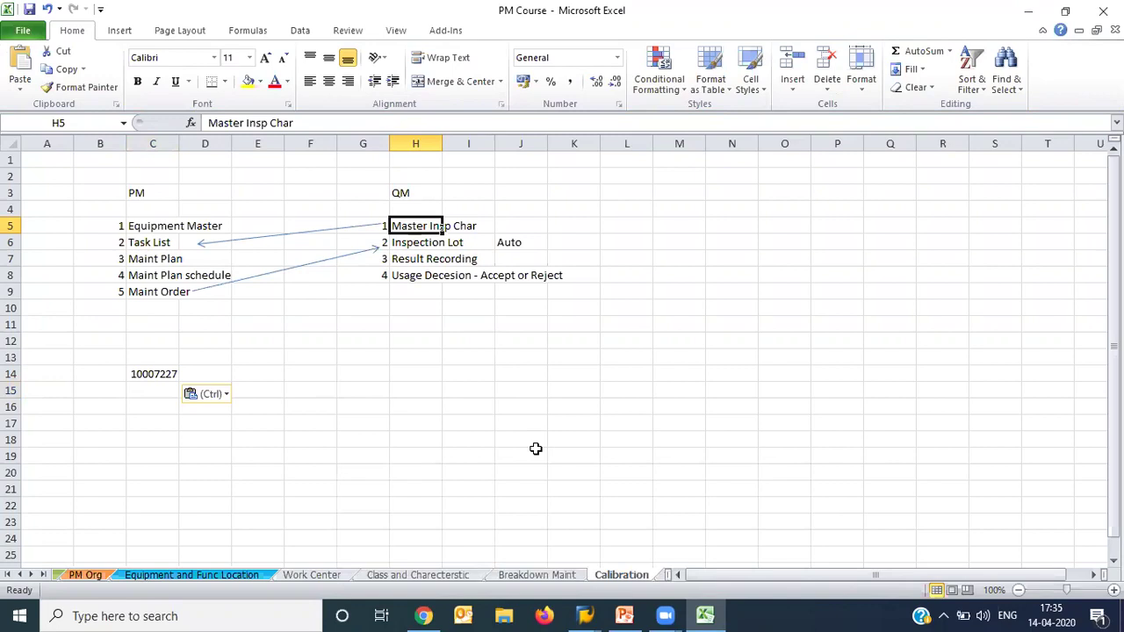
# Switch to SAP and open Create for inspection characteristics under Logistics, Quality Management, Quality Planning, Basic Data.
pyautogui.moveTo(584, 615)
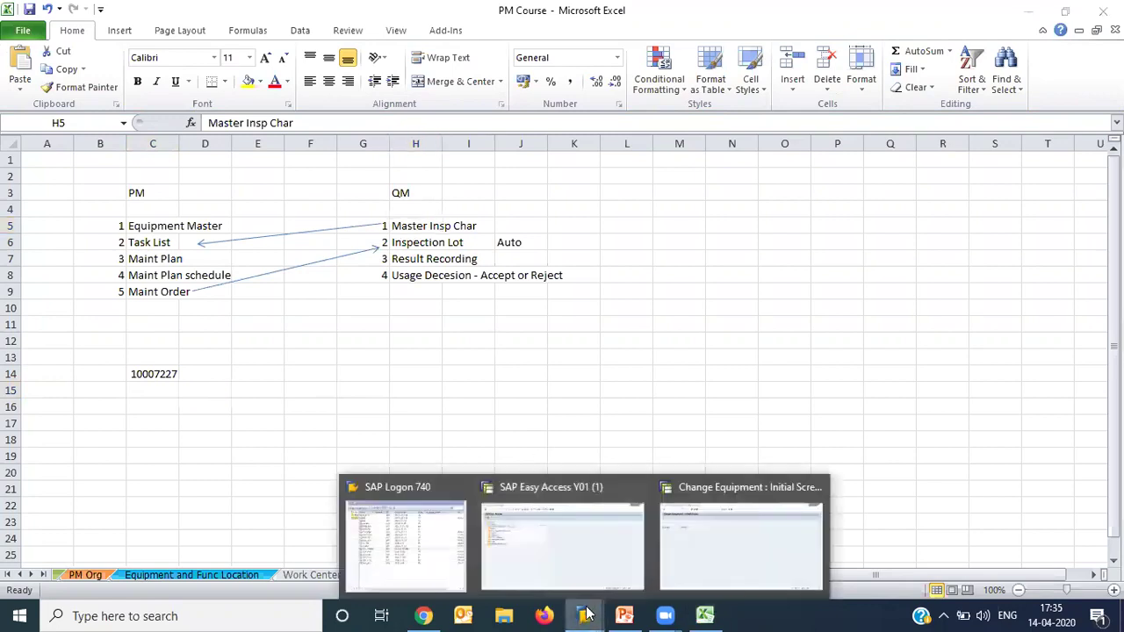
pyautogui.click(703, 544)
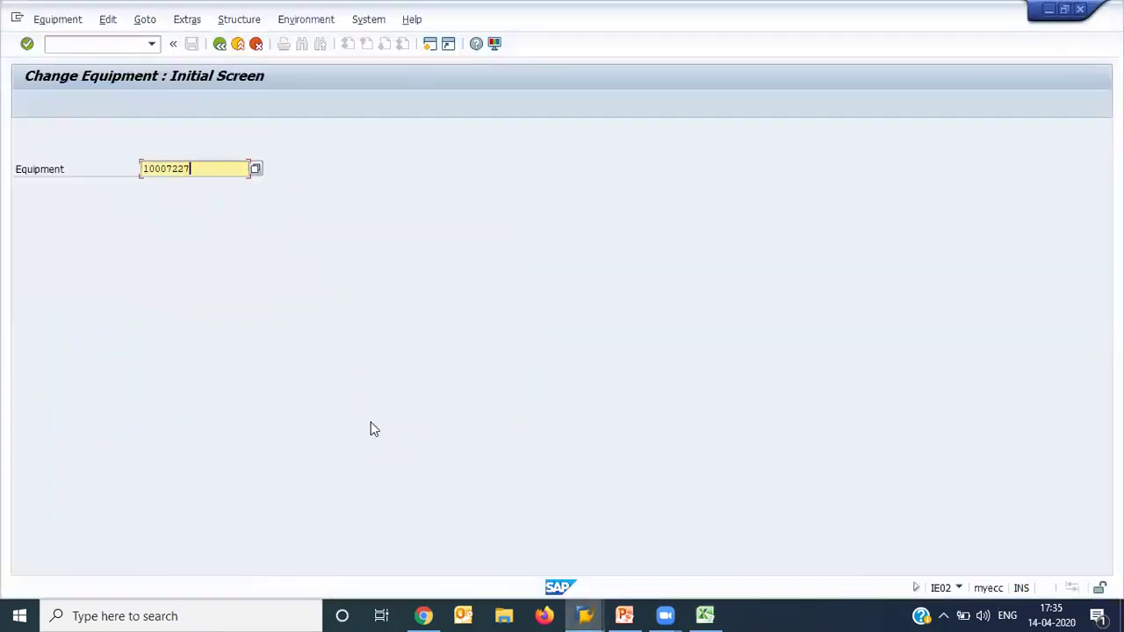
pyautogui.press('F3')
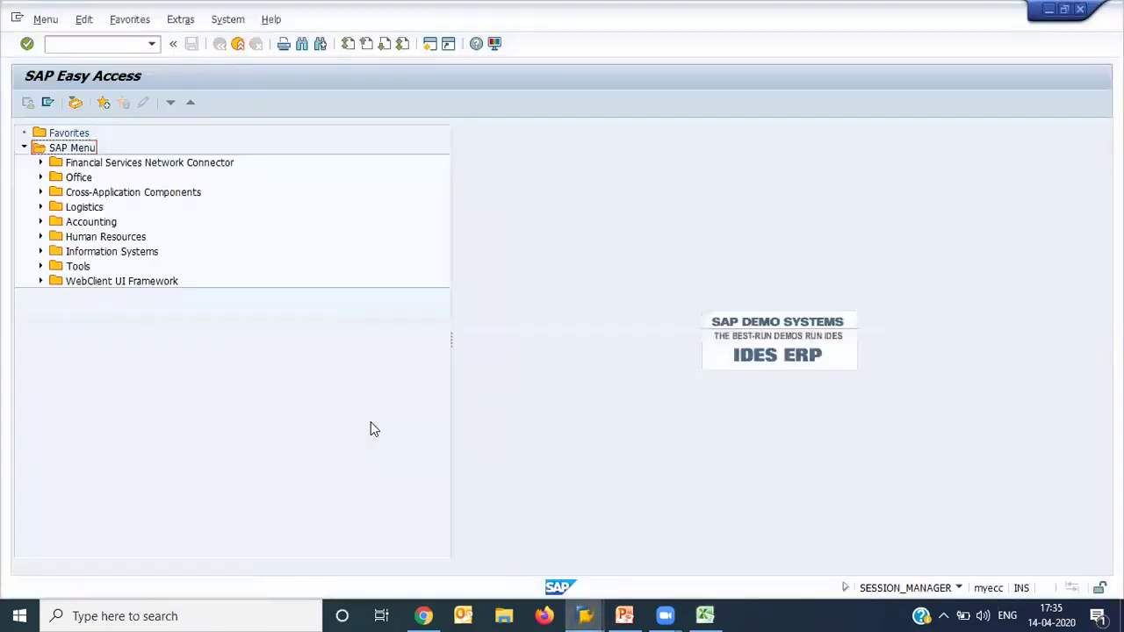
pyautogui.click(40, 208)
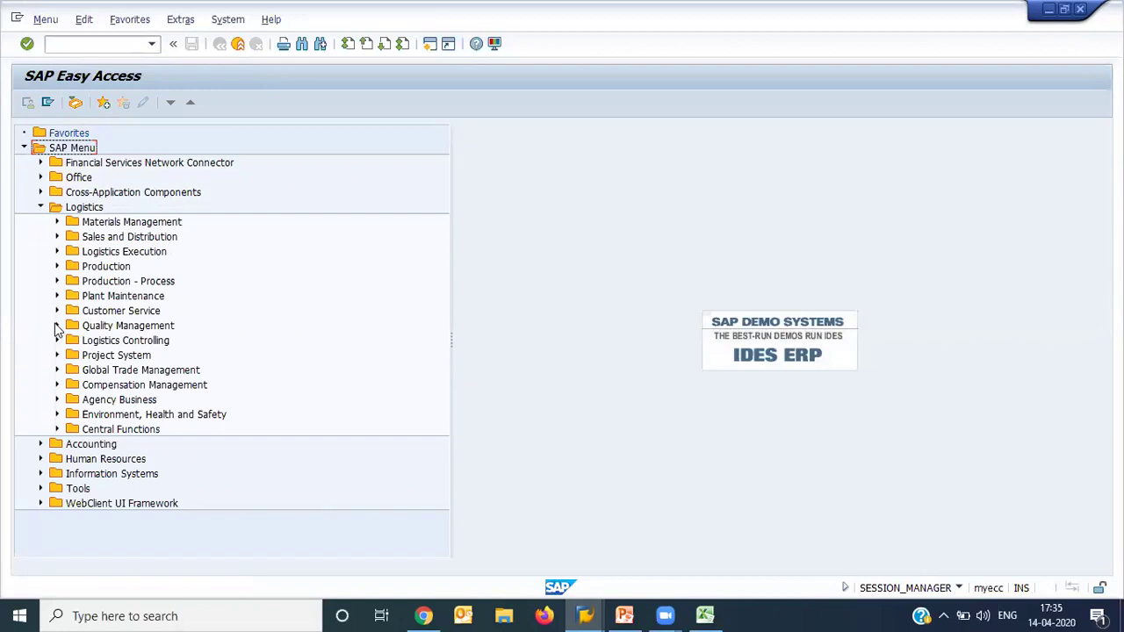
pyautogui.click(56, 327)
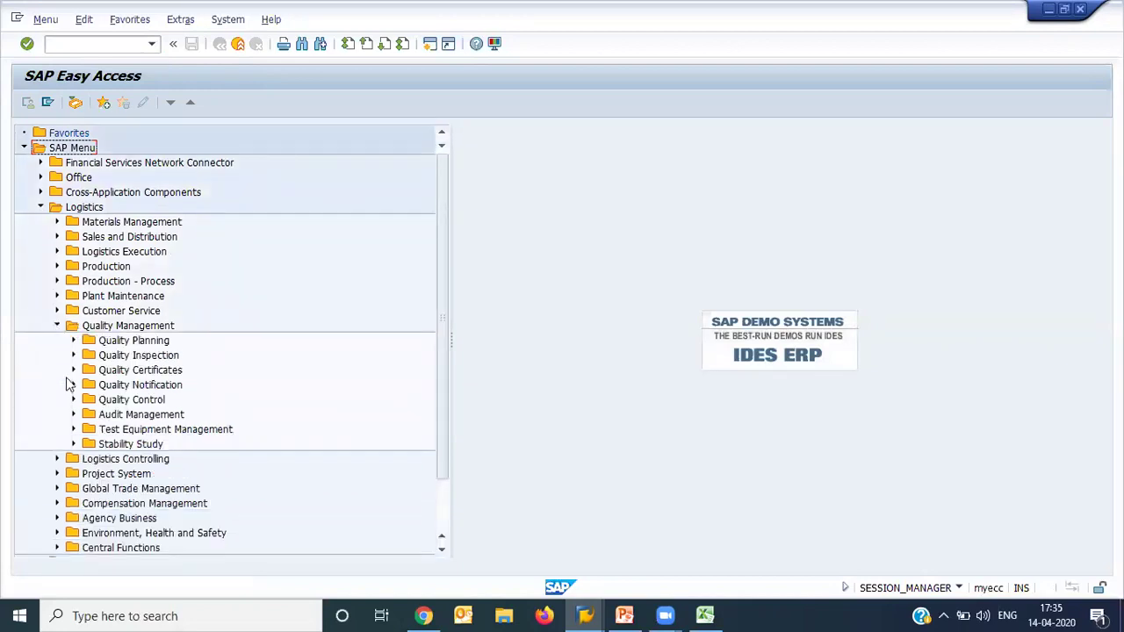
pyautogui.click(73, 356)
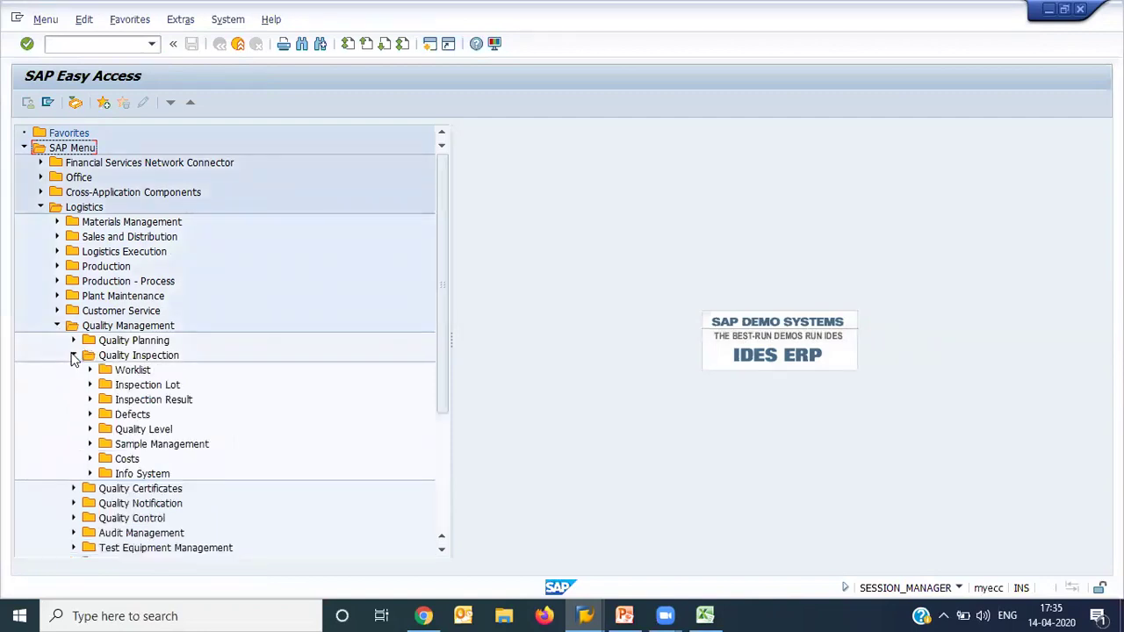
pyautogui.click(74, 355)
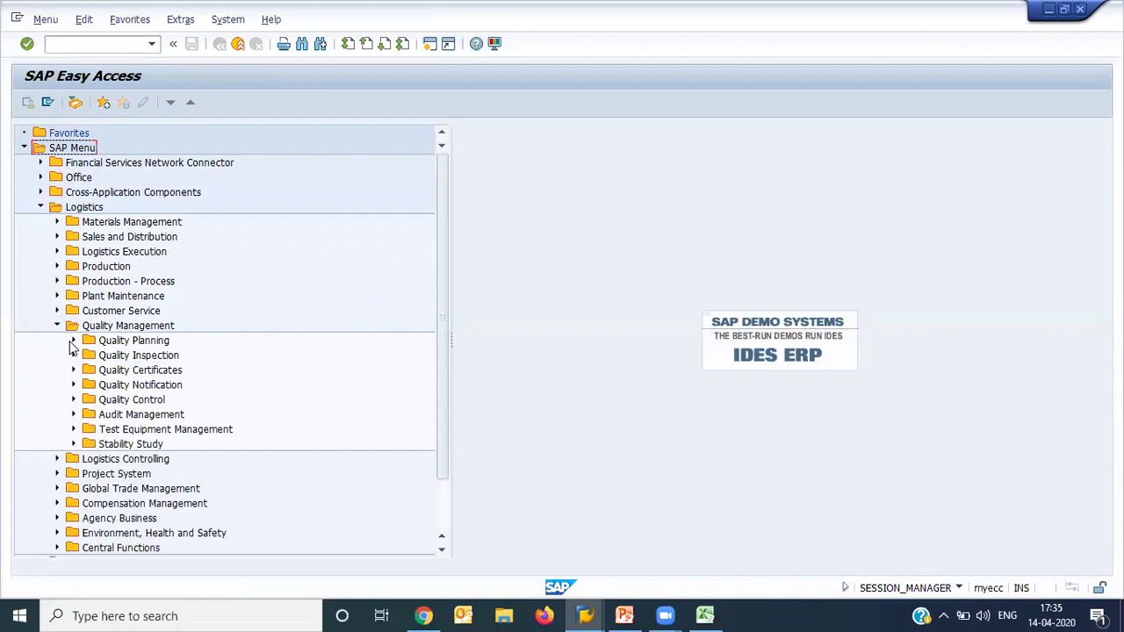
pyautogui.click(73, 341)
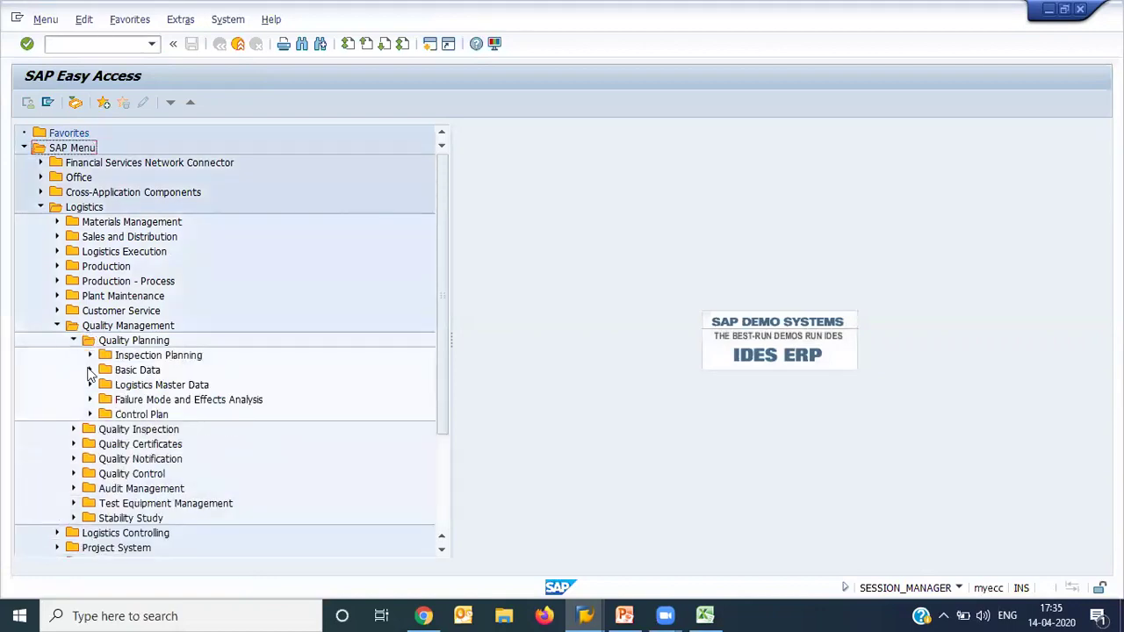
pyautogui.click(90, 370)
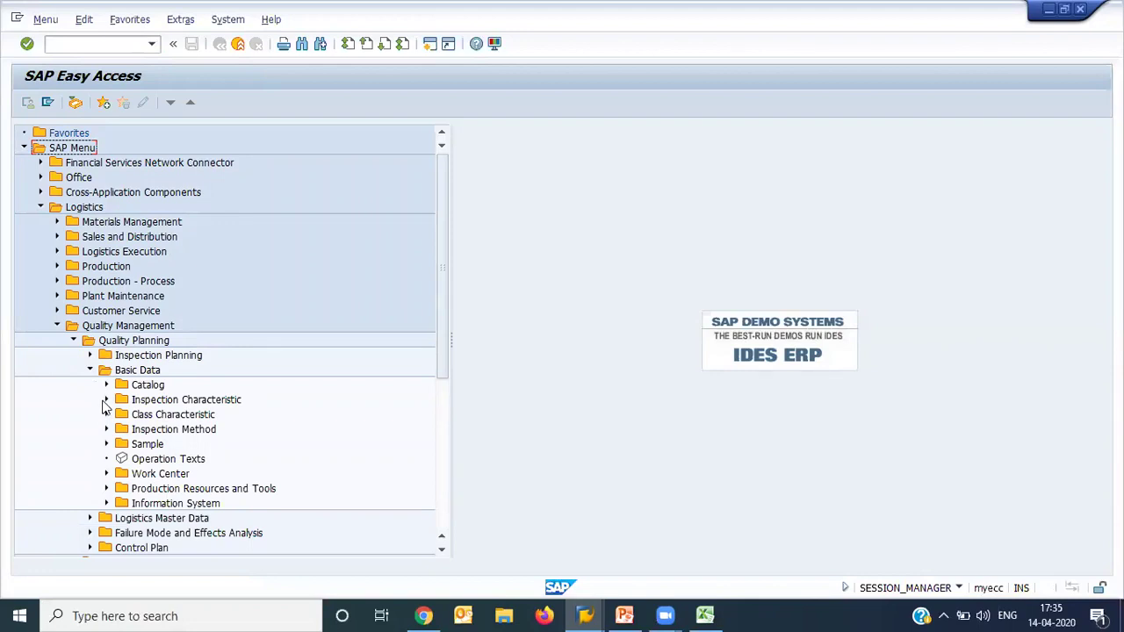
pyautogui.click(106, 400)
pyautogui.click(171, 417)
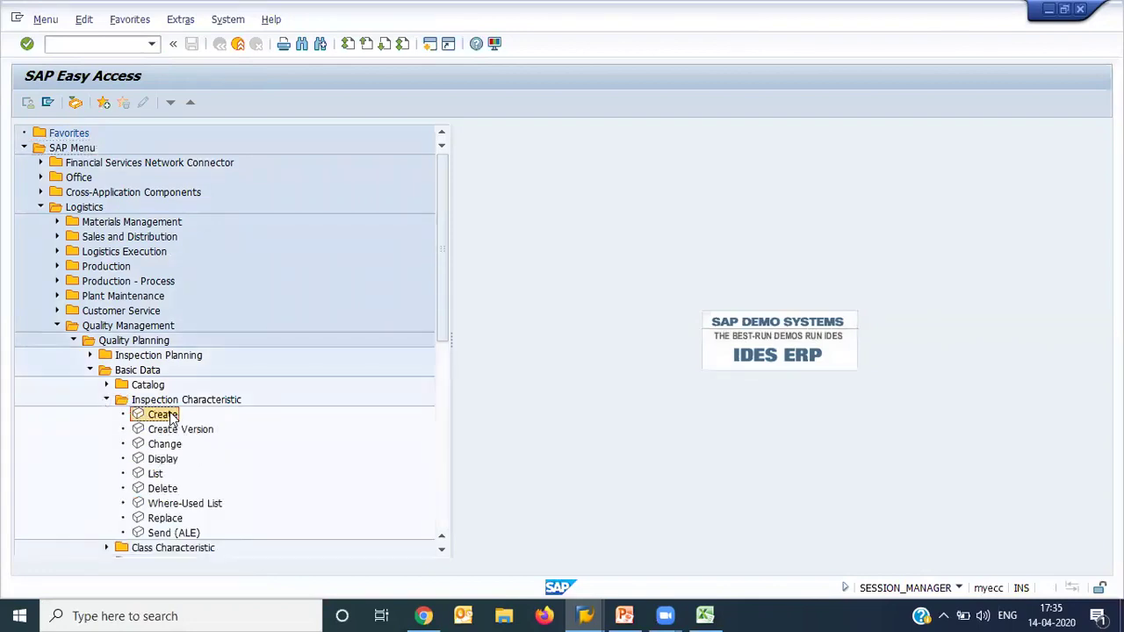
pyautogui.doubleClick(171, 416)
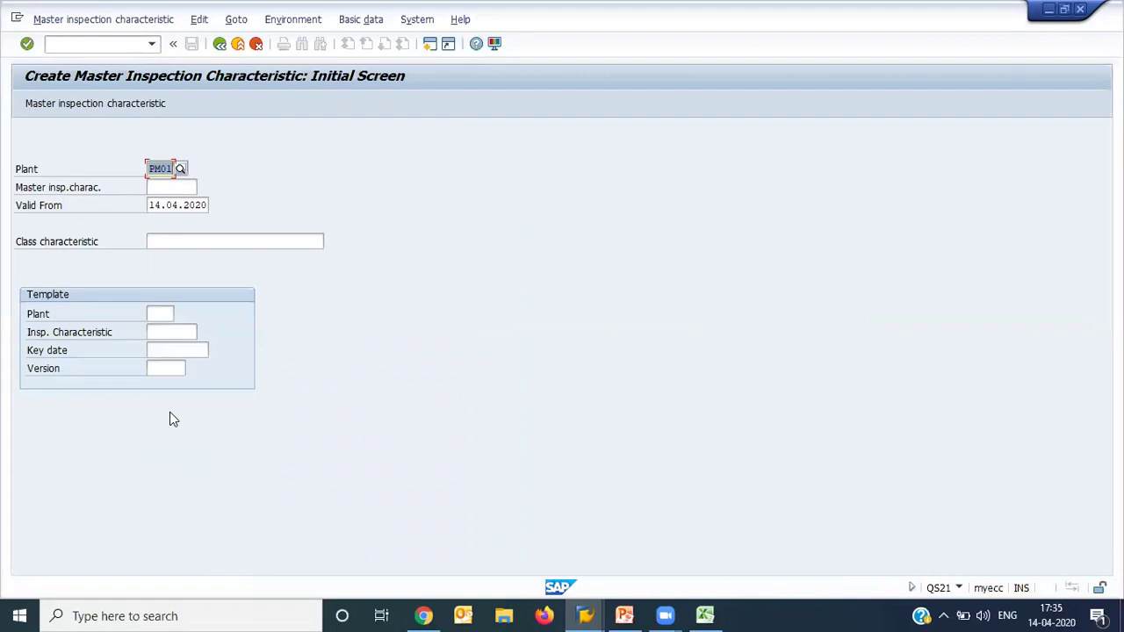
# Start a new master inspection characteristic named test in plant PM01.
pyautogui.click(171, 167)
pyautogui.press('Home')
pyautogui.press('Tab')
pyautogui.write('test')
pyautogui.press('Return')
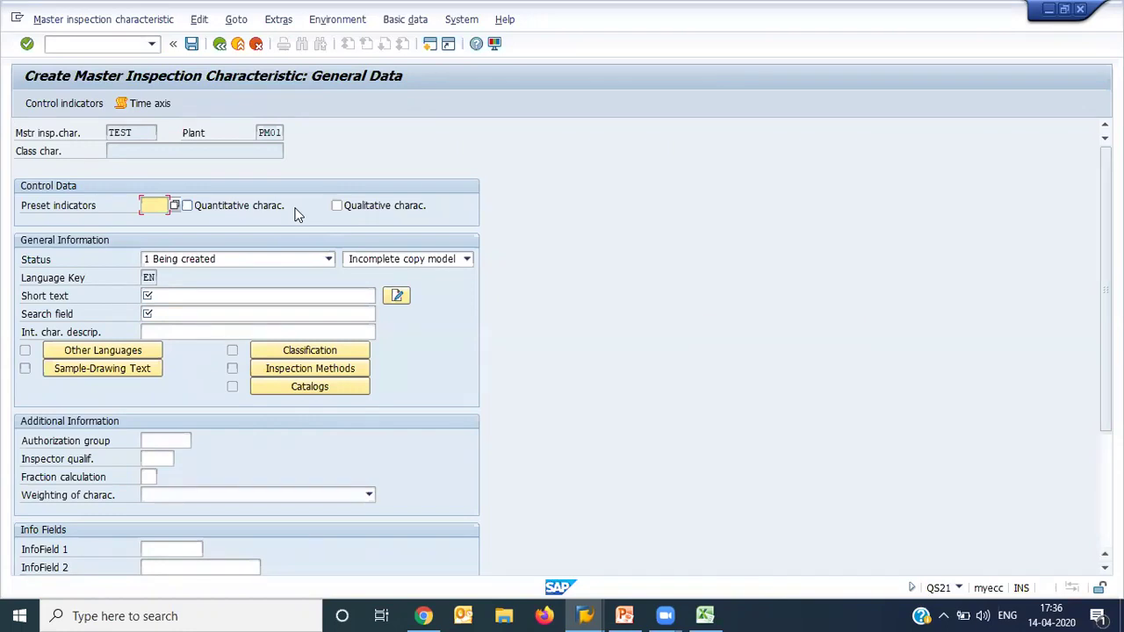
# Define the characteristic as quantitative and set its status to 2 Released.
pyautogui.click(264, 205)
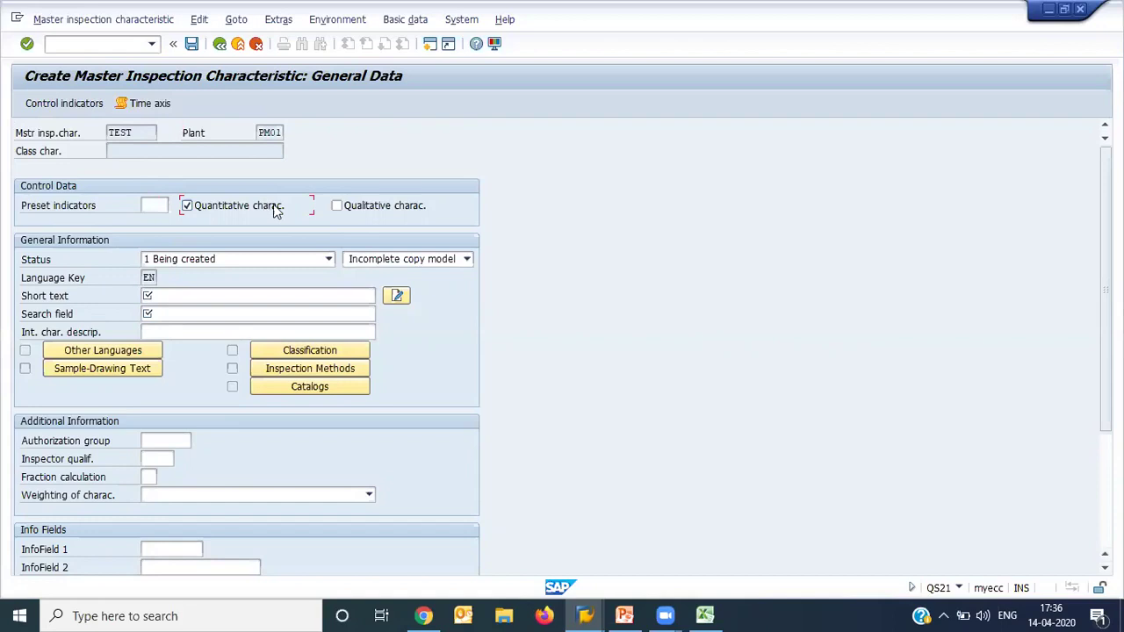
pyautogui.click(246, 259)
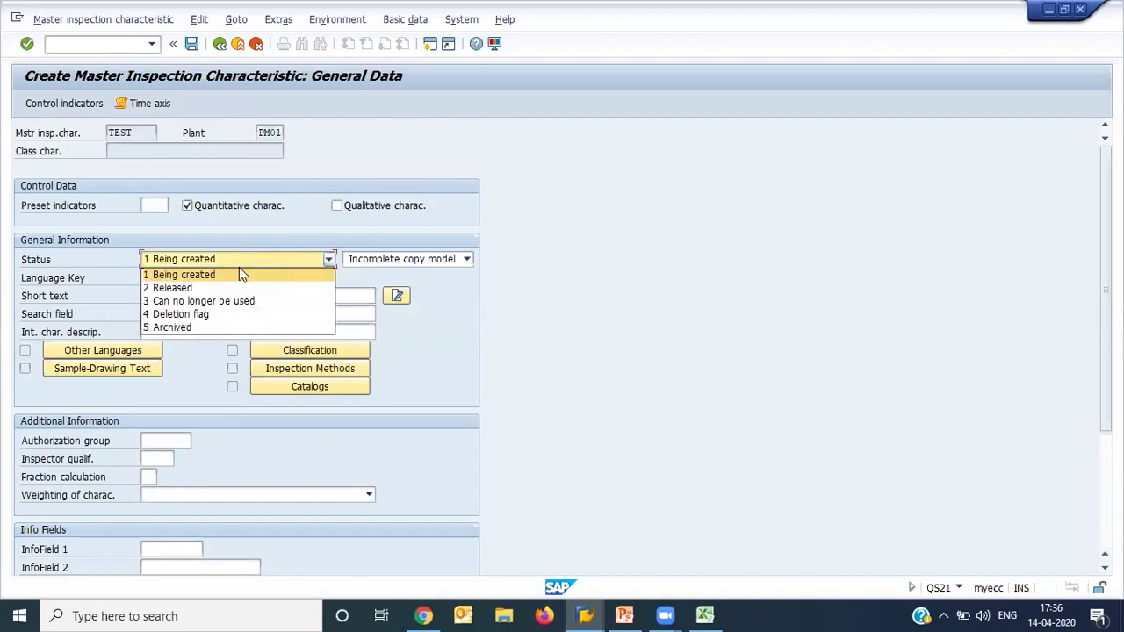
pyautogui.click(204, 287)
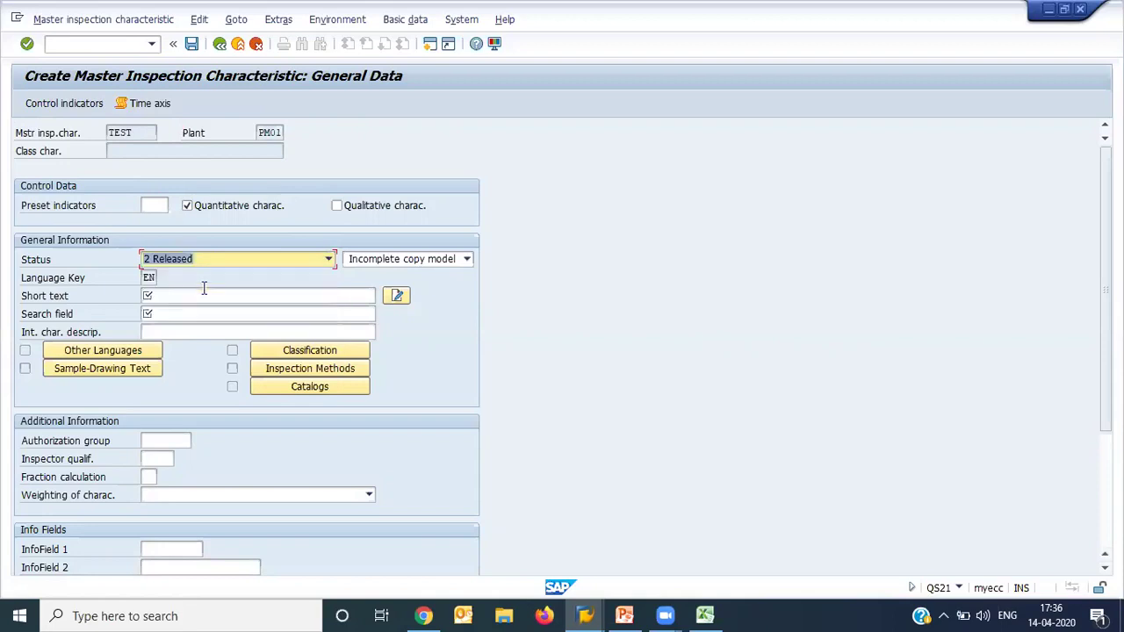
# Enter Presure as both the short text and the search field of the characteristic and confirm the general data.
pyautogui.click(220, 299)
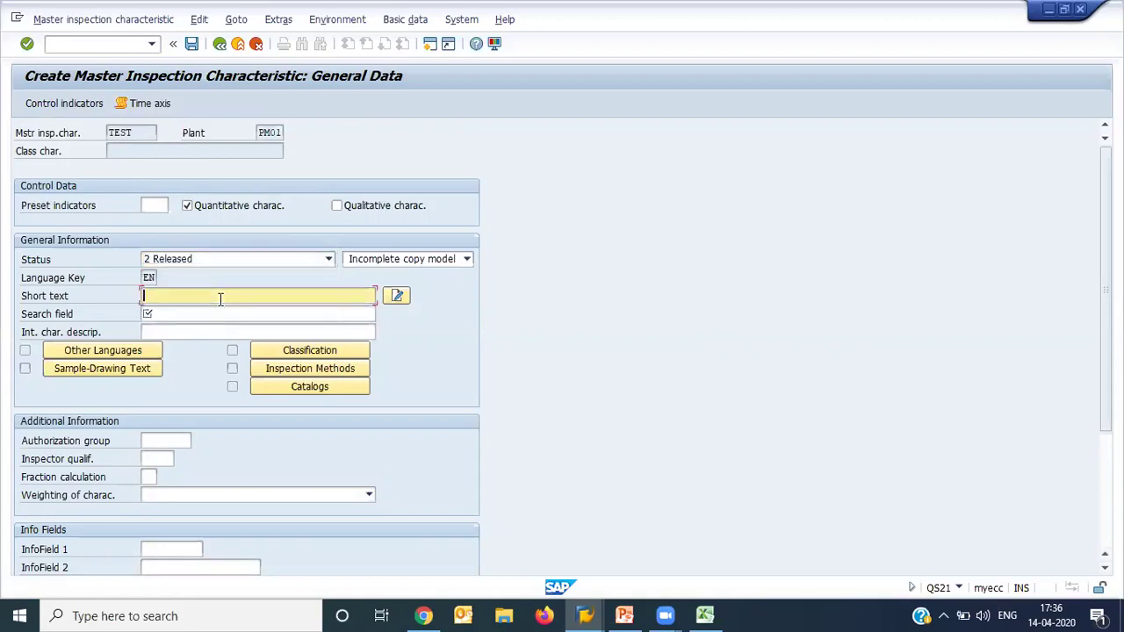
pyautogui.click(221, 298)
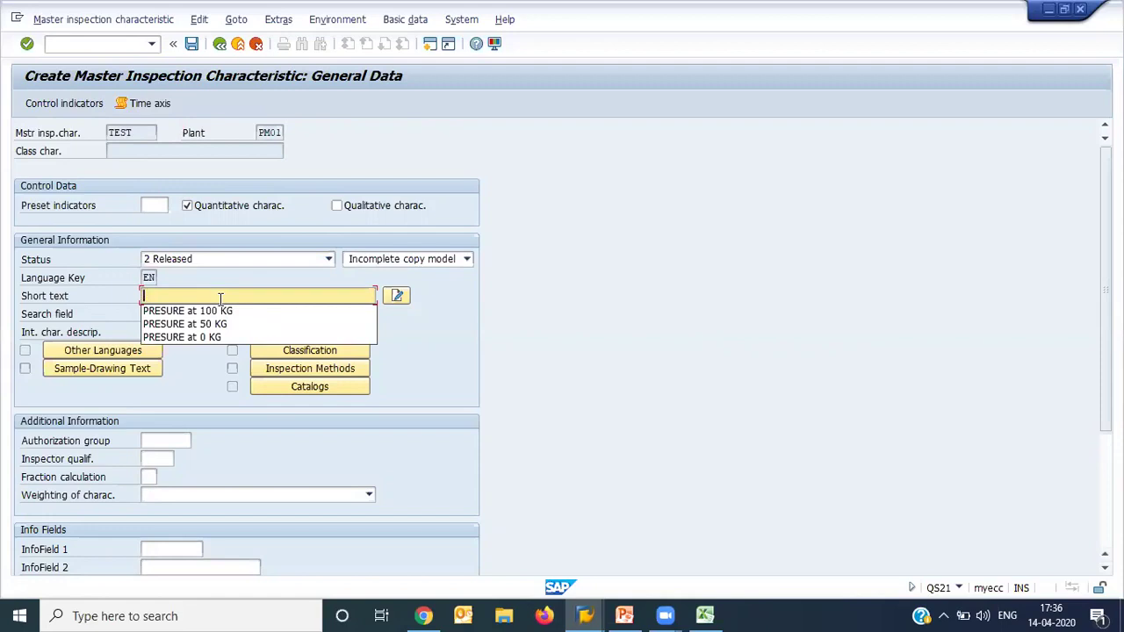
pyautogui.write('prsure')
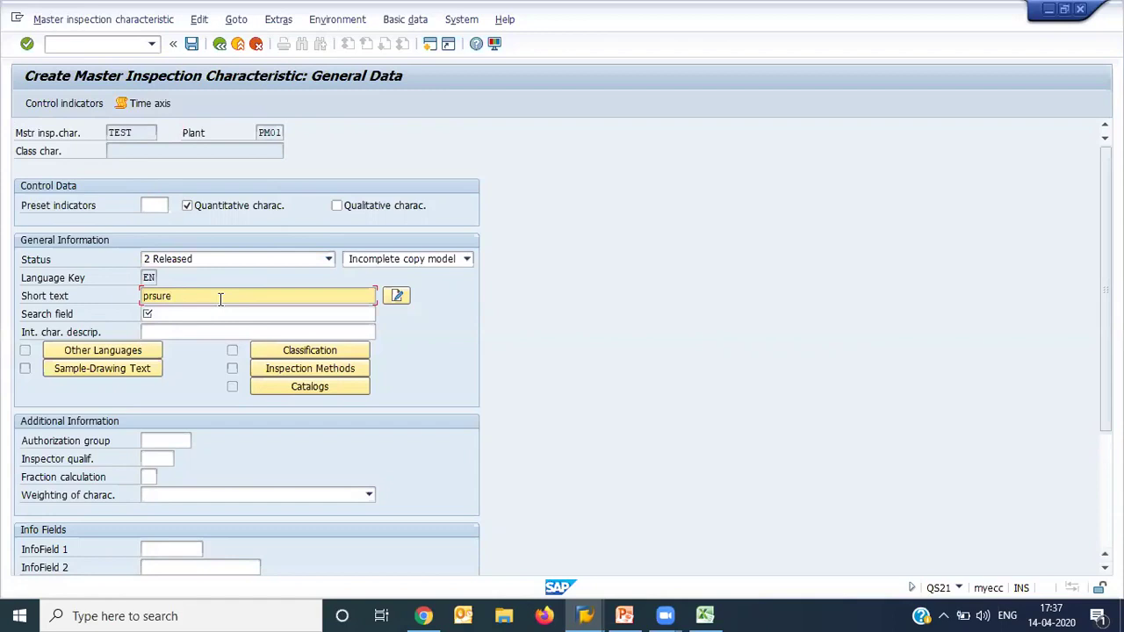
pyautogui.press('BackSpace')
pyautogui.press('BackSpace')
pyautogui.press('BackSpace')
pyautogui.press('BackSpace')
pyautogui.press('BackSpace')
pyautogui.press('BackSpace')
pyautogui.write('Presue')
pyautogui.press('BackSpace')
pyautogui.write('re')
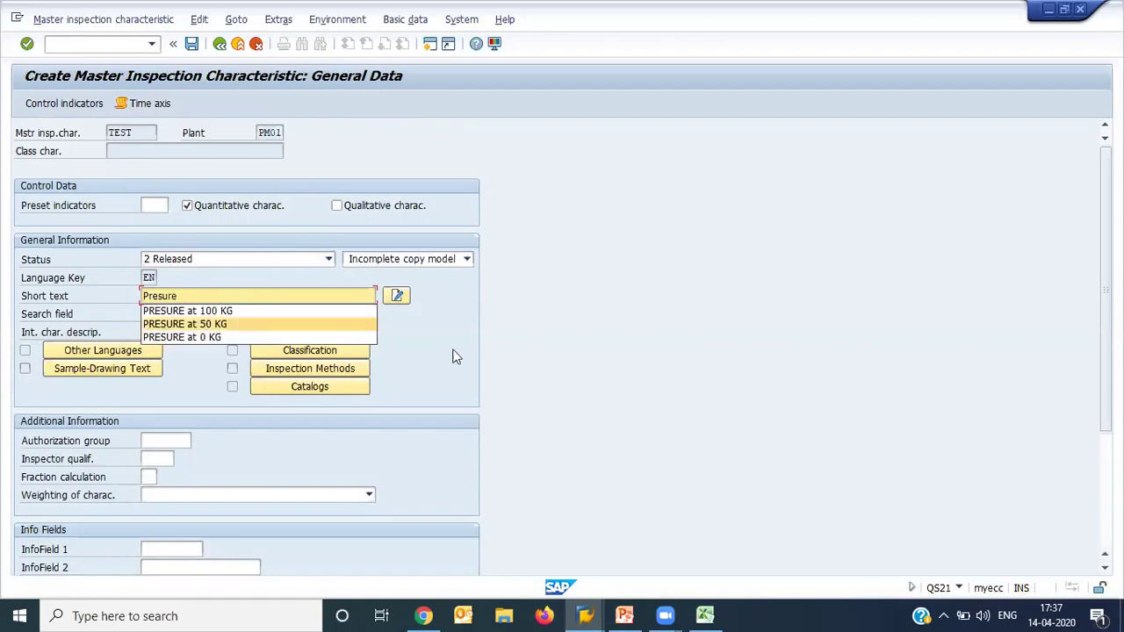
pyautogui.press('Tab')
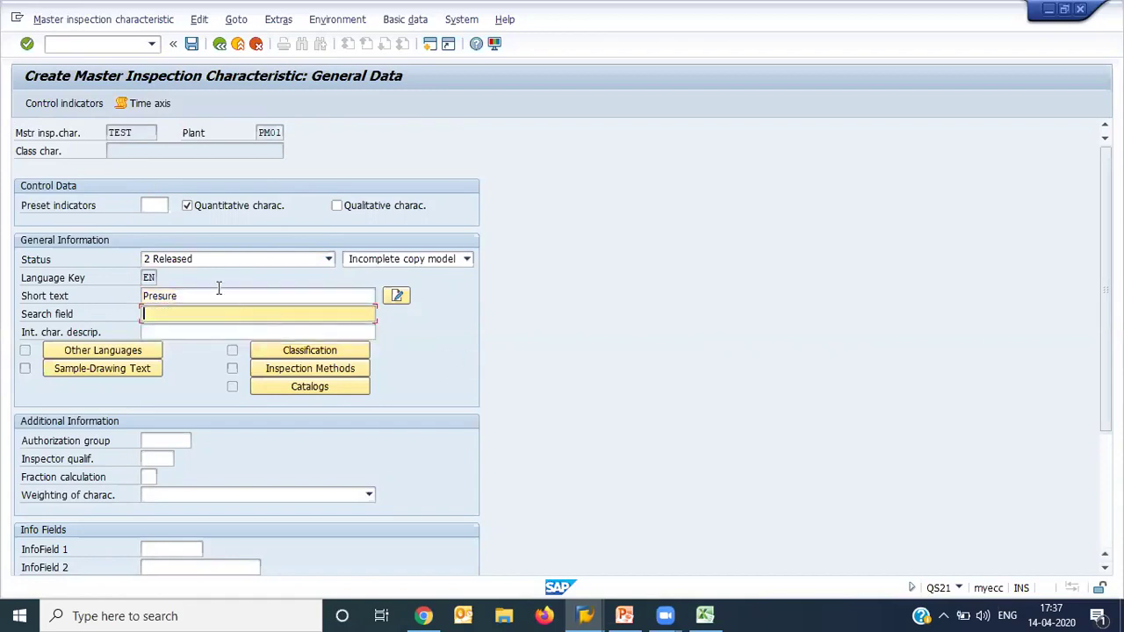
pyautogui.hotkey('shift', 'Tab')
pyautogui.hotkey('ctrl', 'c')
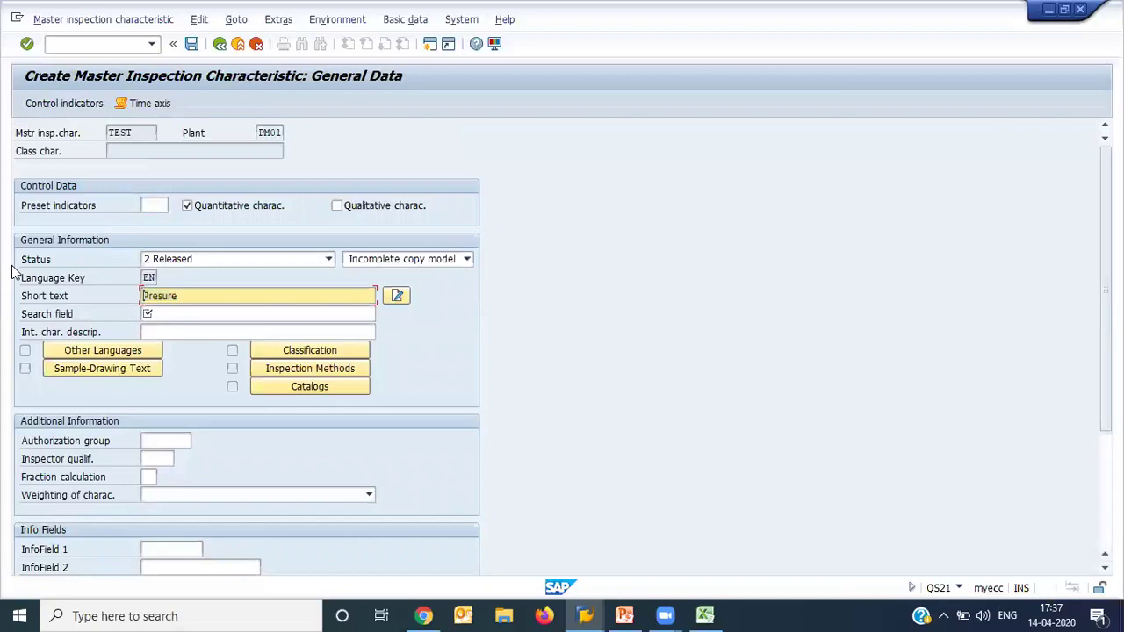
pyautogui.click(160, 315)
pyautogui.hotkey('ctrl', 'v')
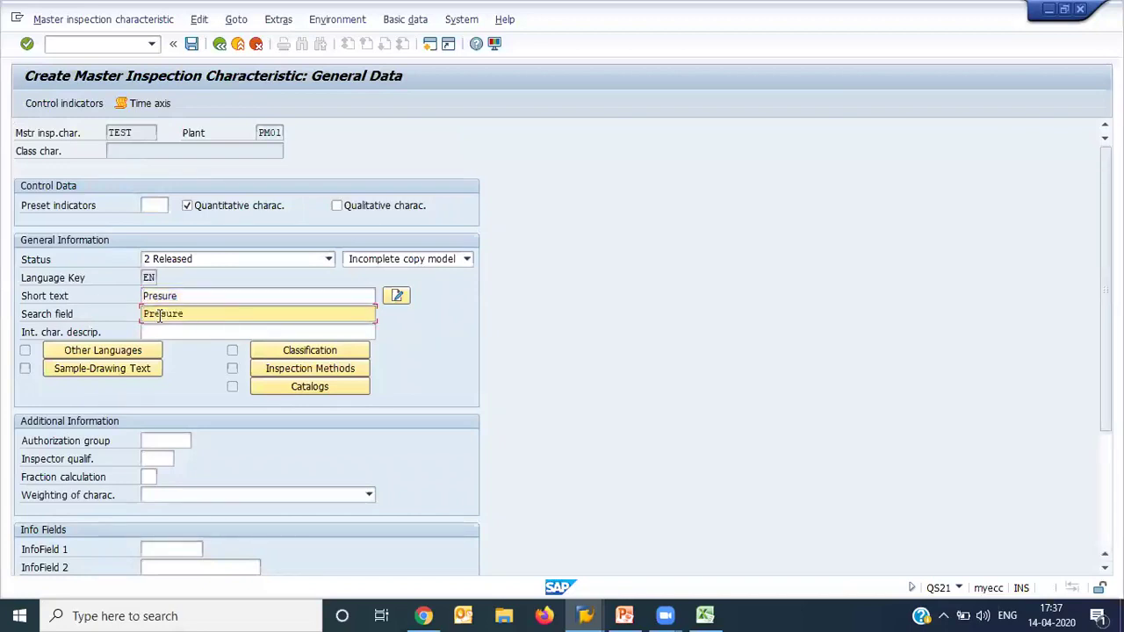
pyautogui.press('Return')
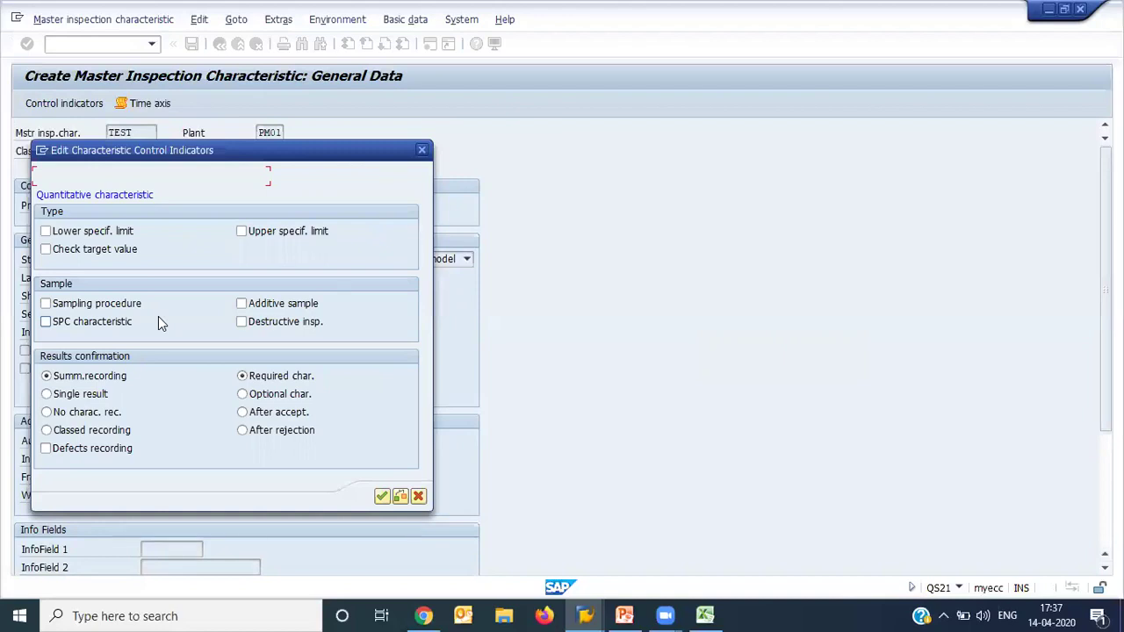
# Accept the control indicators without a lower specification limit, with summarized recording, required characteristic, fixed scope and recording of measured values.
pyautogui.click(77, 235)
pyautogui.click(78, 237)
pyautogui.click(127, 230)
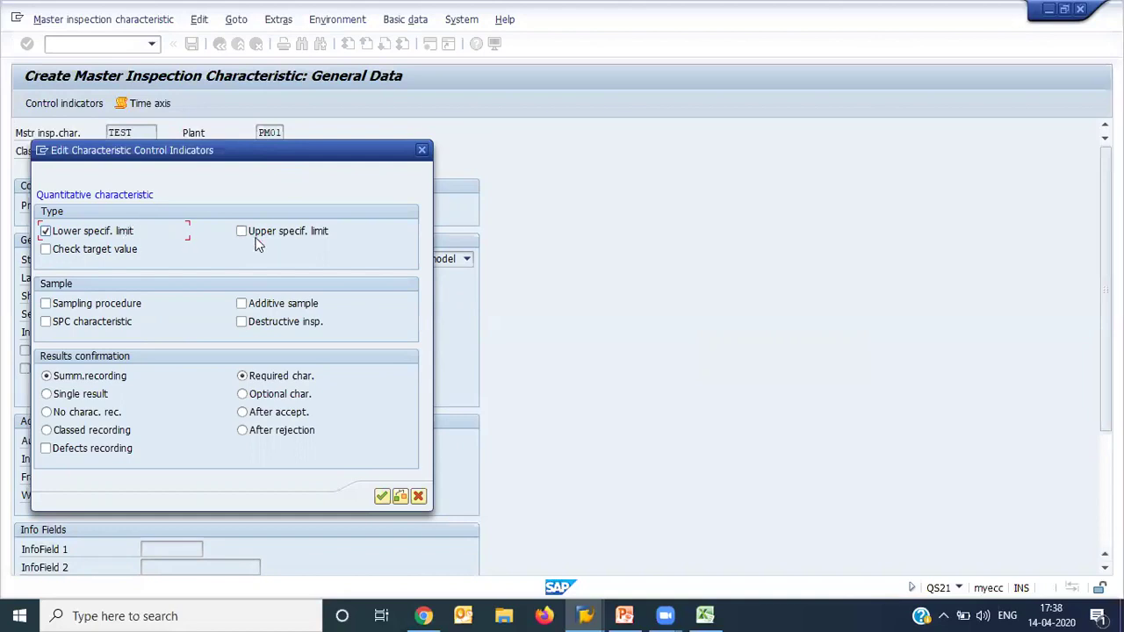
pyautogui.click(112, 236)
pyautogui.press('Return')
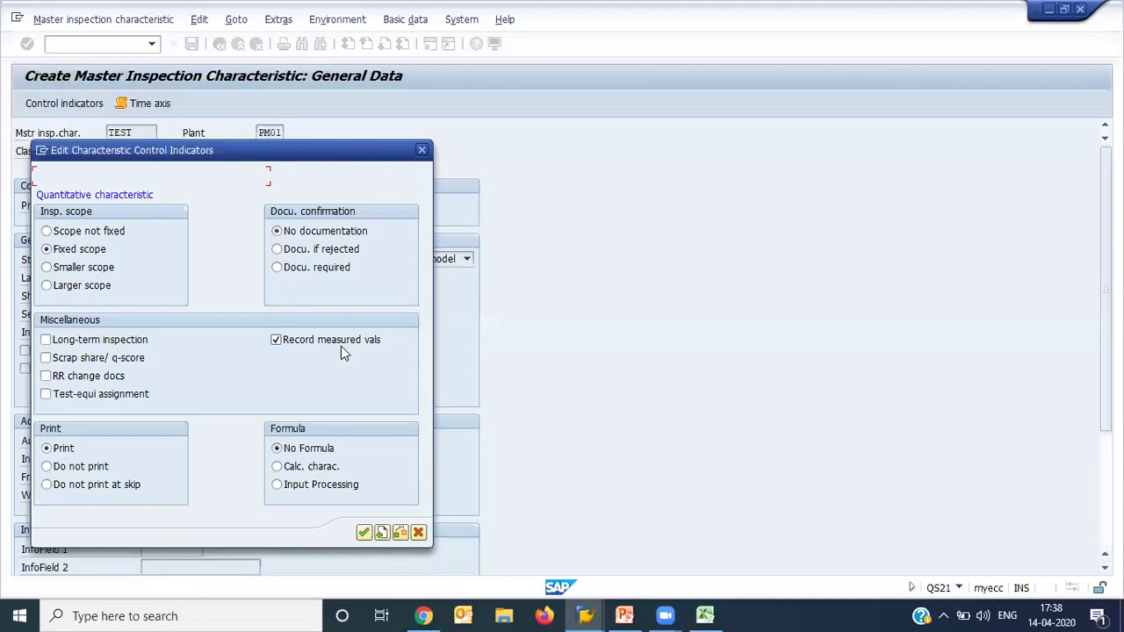
pyautogui.press('Return')
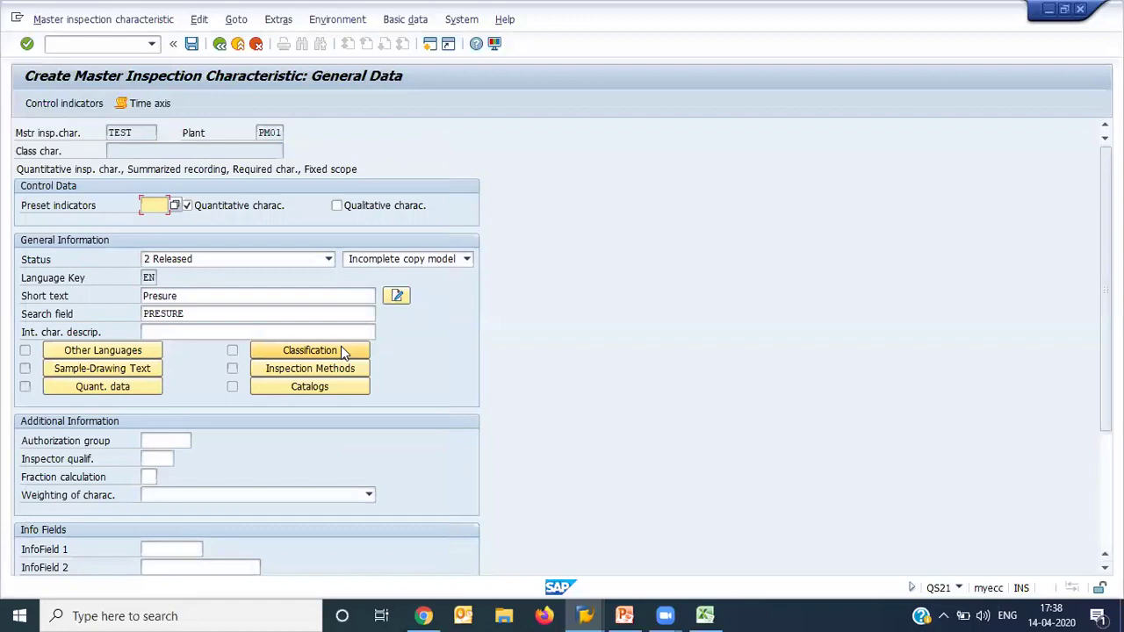
# Switch from creating to changing master inspection characteristics, discarding the unsaved TEST entry.
pyautogui.click(104, 45)
pyautogui.click(90, 20)
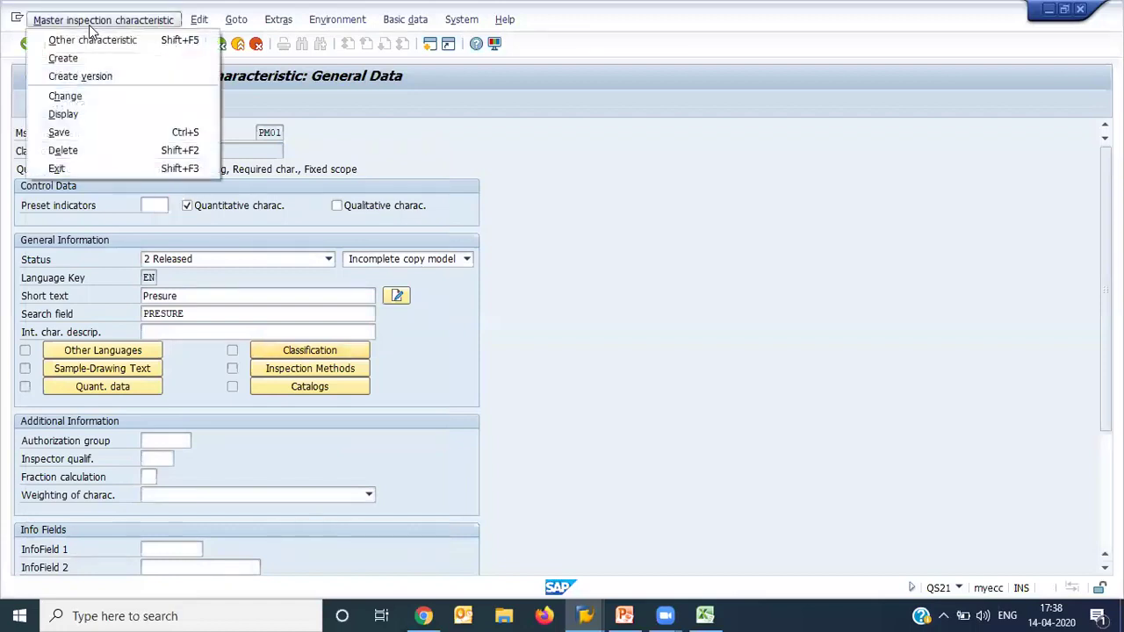
pyautogui.click(109, 93)
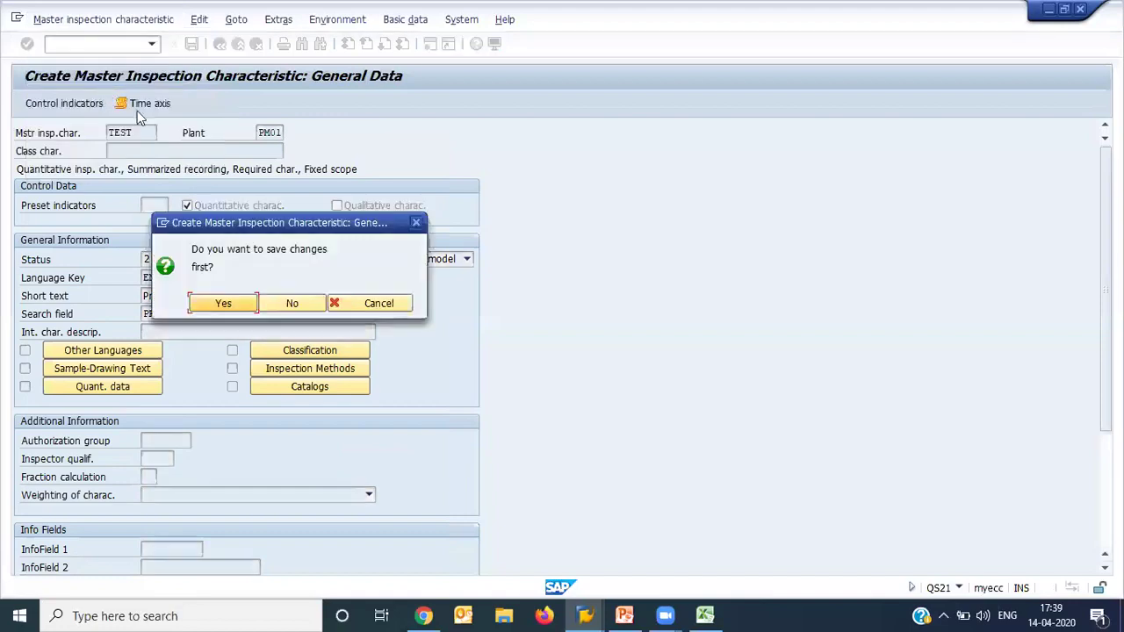
pyautogui.click(280, 303)
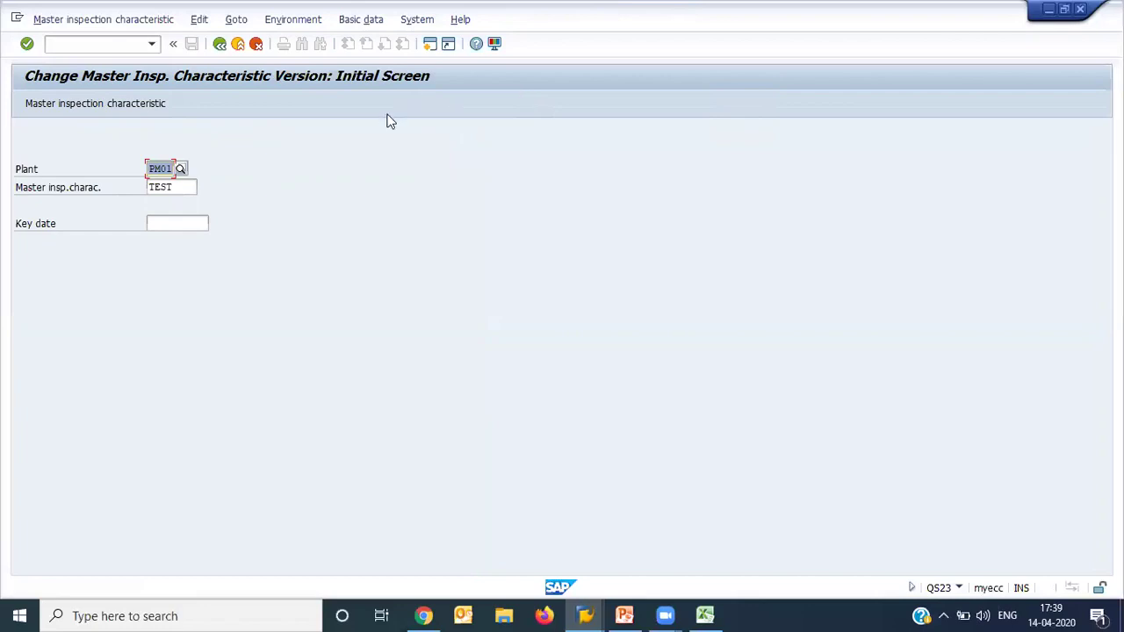
# Replace TEST with the existing master inspection characteristic 0% in plant PM01 and open it to examine its general data.
pyautogui.click(182, 186)
pyautogui.press('Home')
pyautogui.press('Delete')
pyautogui.press('Delete')
pyautogui.press('Delete')
pyautogui.press('Delete')
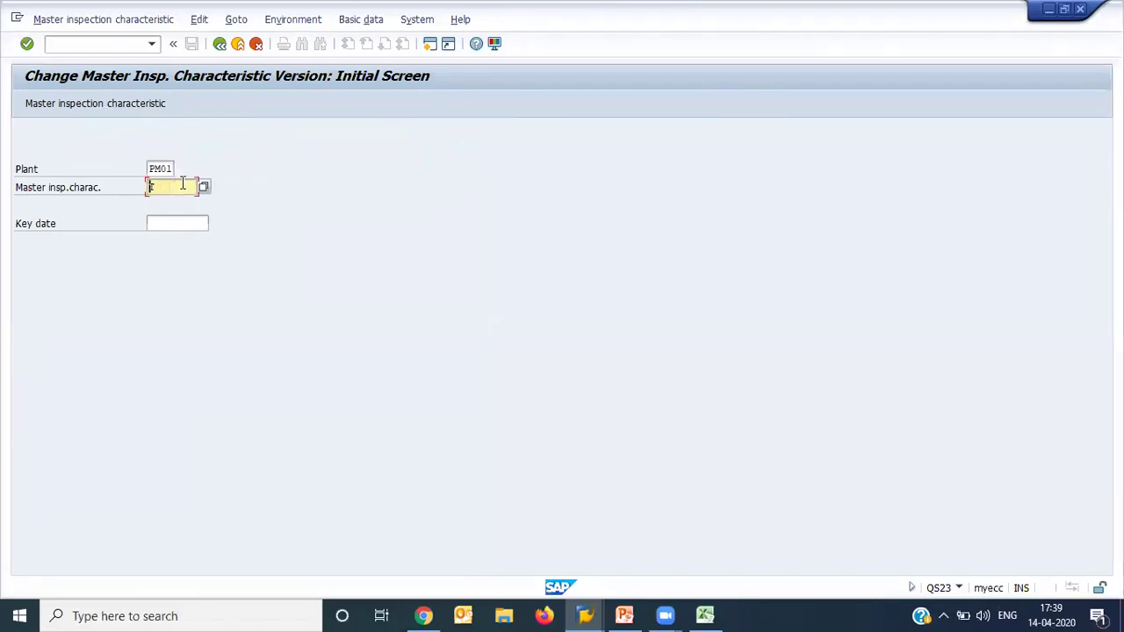
pyautogui.press('Down')
pyautogui.press('Down')
pyautogui.press('Down')
pyautogui.press('Return')
pyautogui.press('Return')
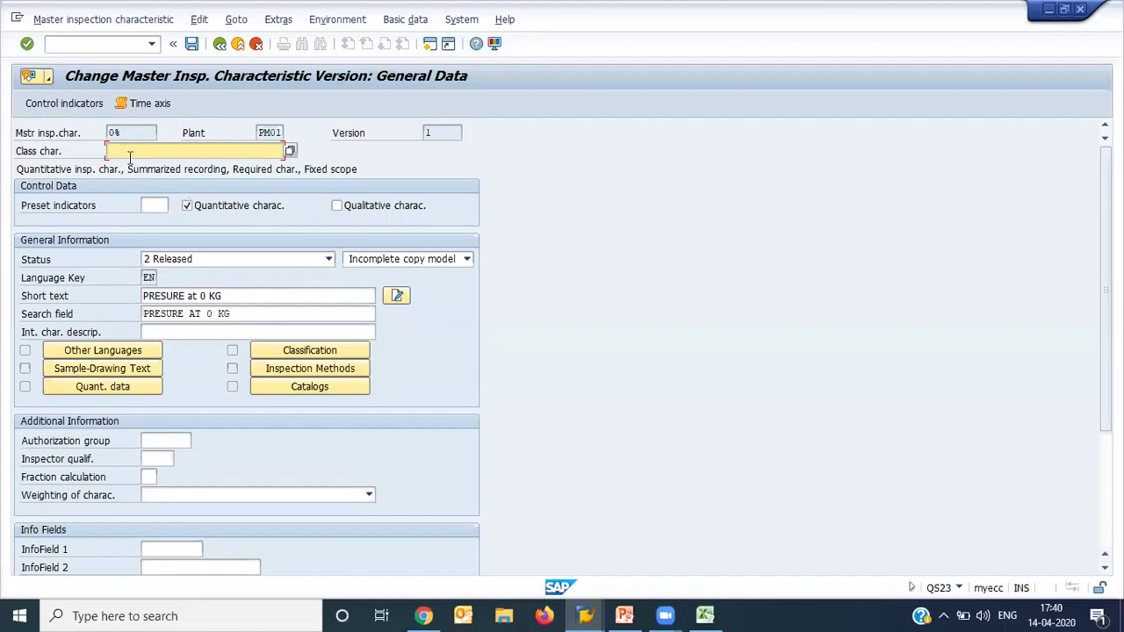
pyautogui.click(153, 132)
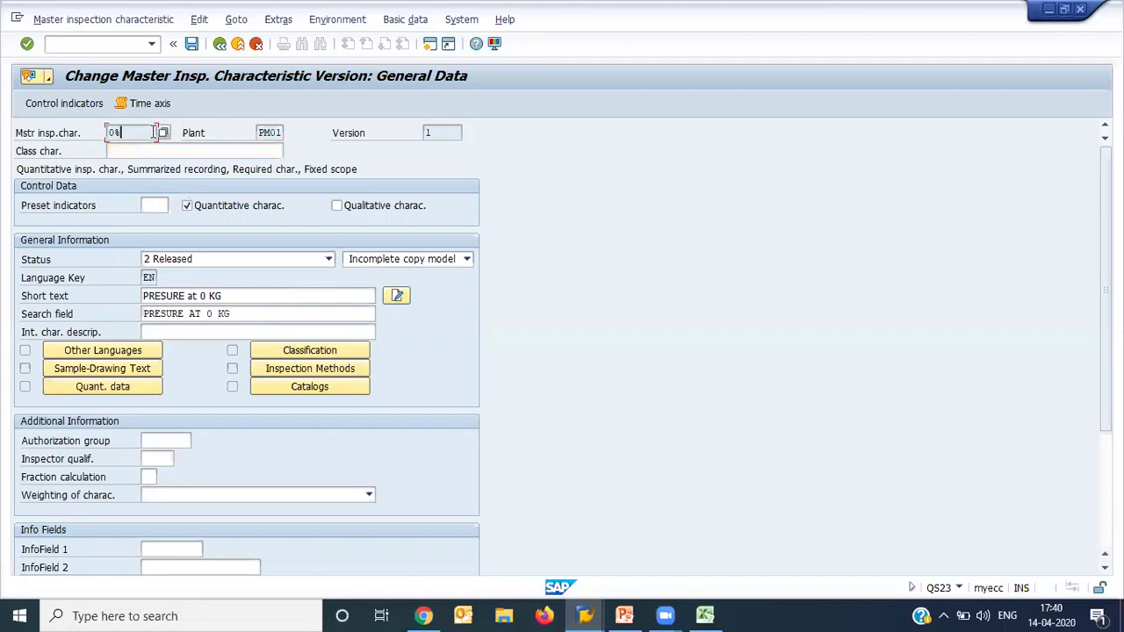
# Leave the characteristic and go to transaction IA06 for changing general task lists.
pyautogui.click(109, 46)
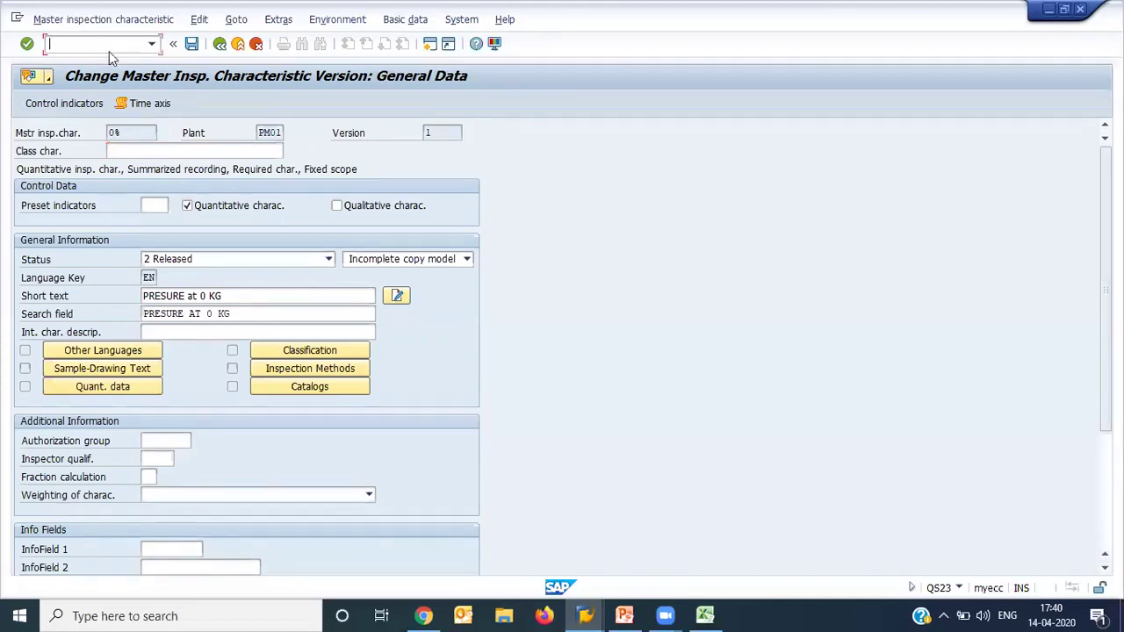
pyautogui.write('/nia06')
pyautogui.press('Return')
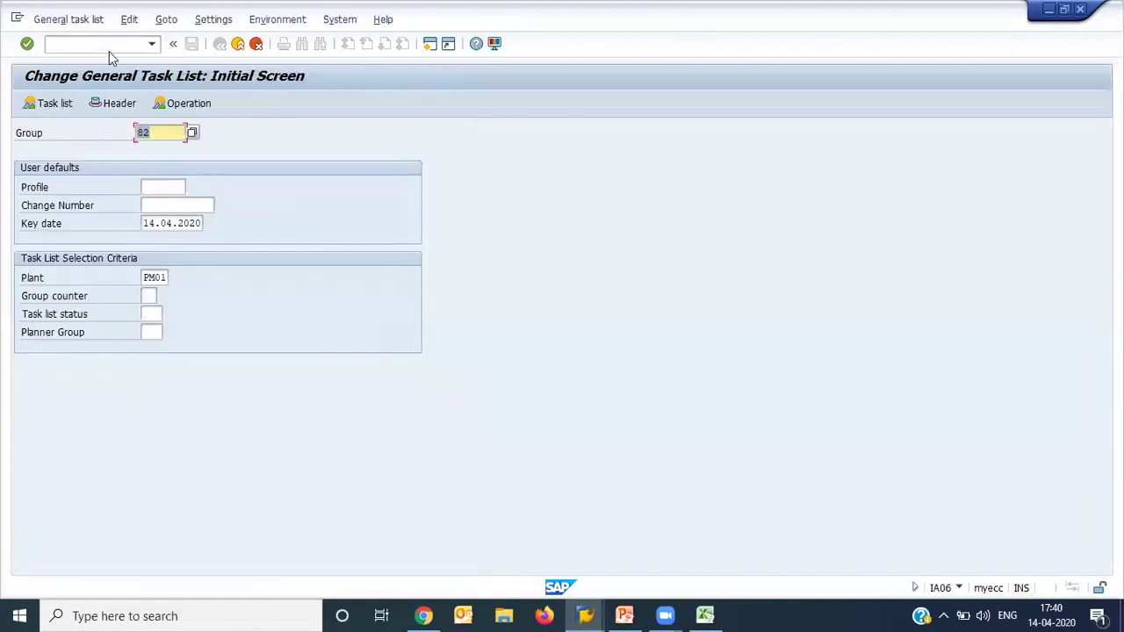
# Try to open general task lists for change in plant PM01 with an empty group and key date 01.01.2020.
pyautogui.press('BackSpace')
pyautogui.press('Tab')
pyautogui.press('Tab')
pyautogui.press('Tab')
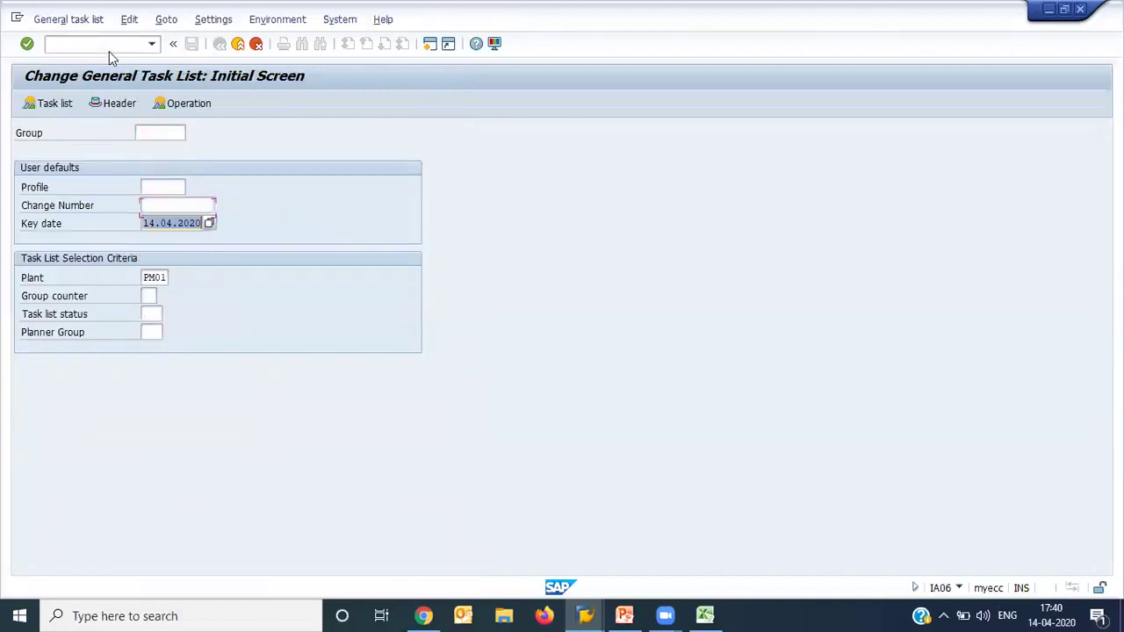
pyautogui.press('BackSpace')
pyautogui.press('Down')
pyautogui.press('Return')
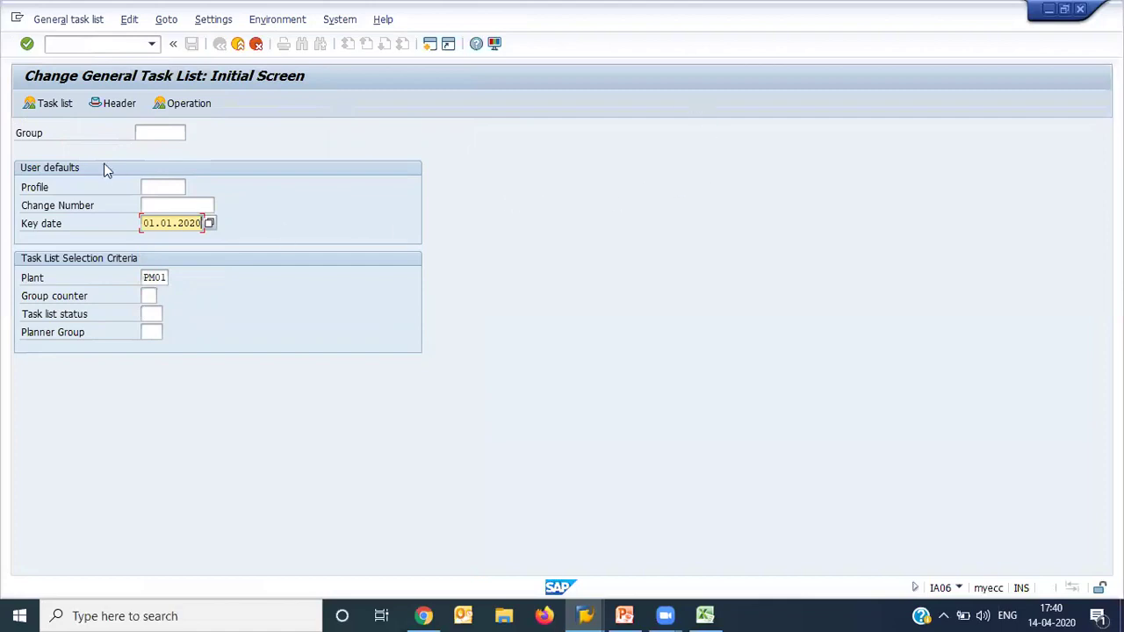
pyautogui.press('Return')
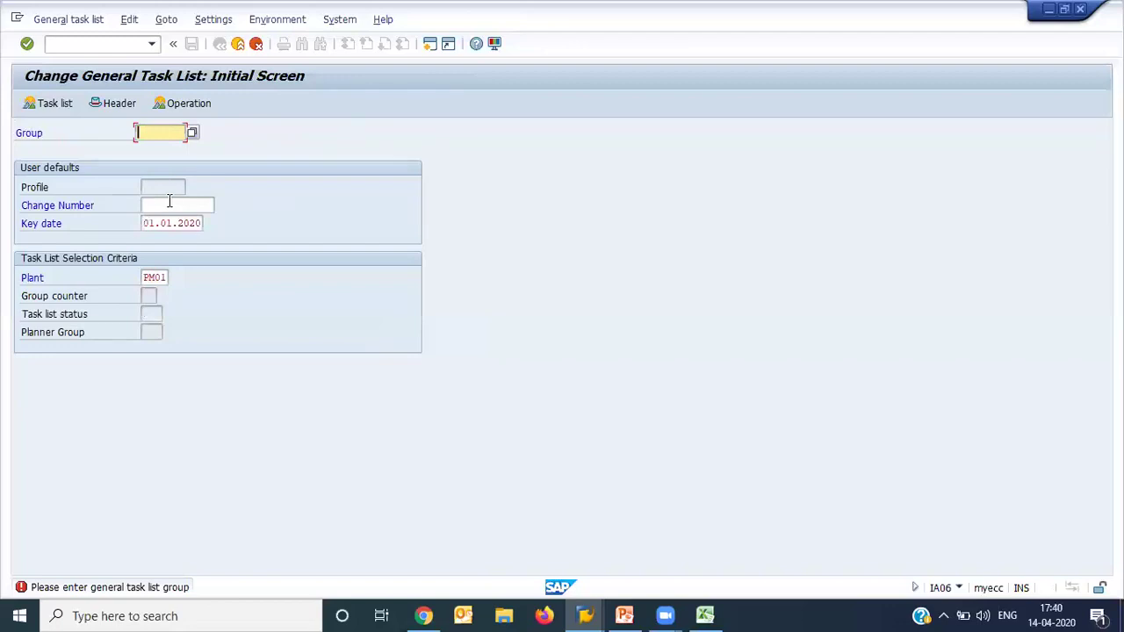
# Switch to creating a general task list and open its header with key date 01.01.2020.
pyautogui.click(71, 26)
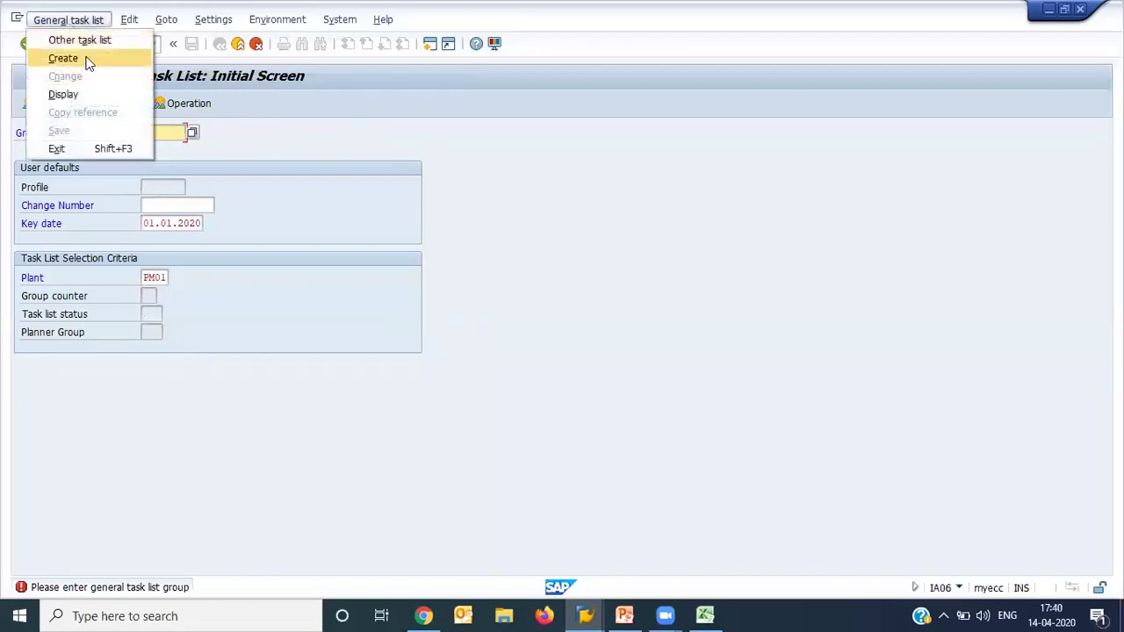
pyautogui.click(88, 60)
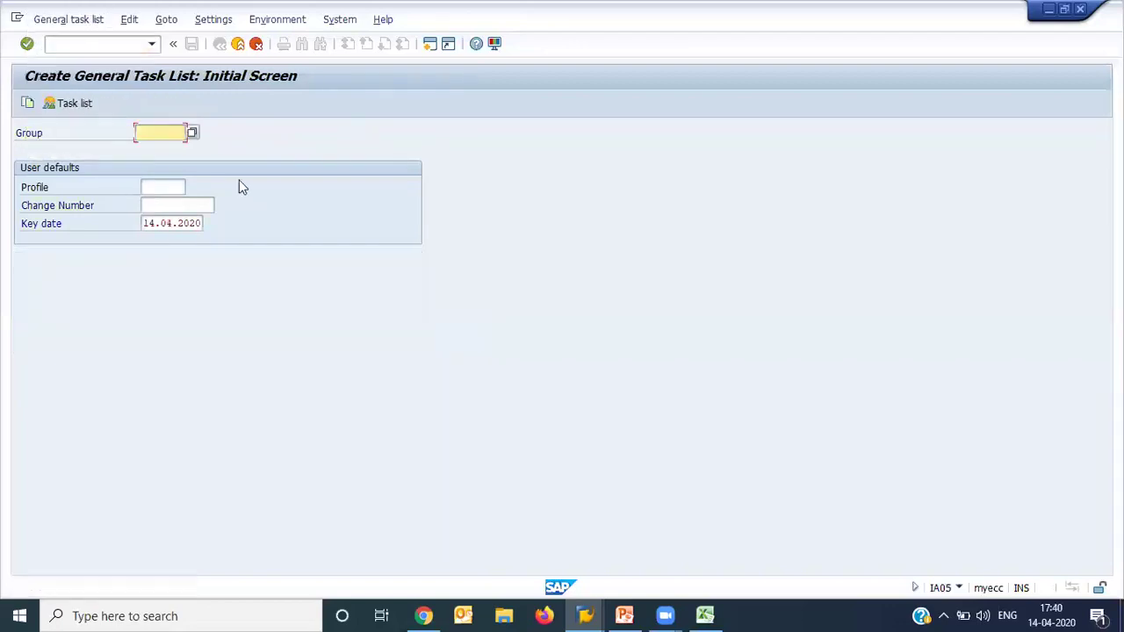
pyautogui.click(148, 223)
pyautogui.doubleClick(145, 223)
pyautogui.write('1')
pyautogui.press('Down')
pyautogui.press('Return')
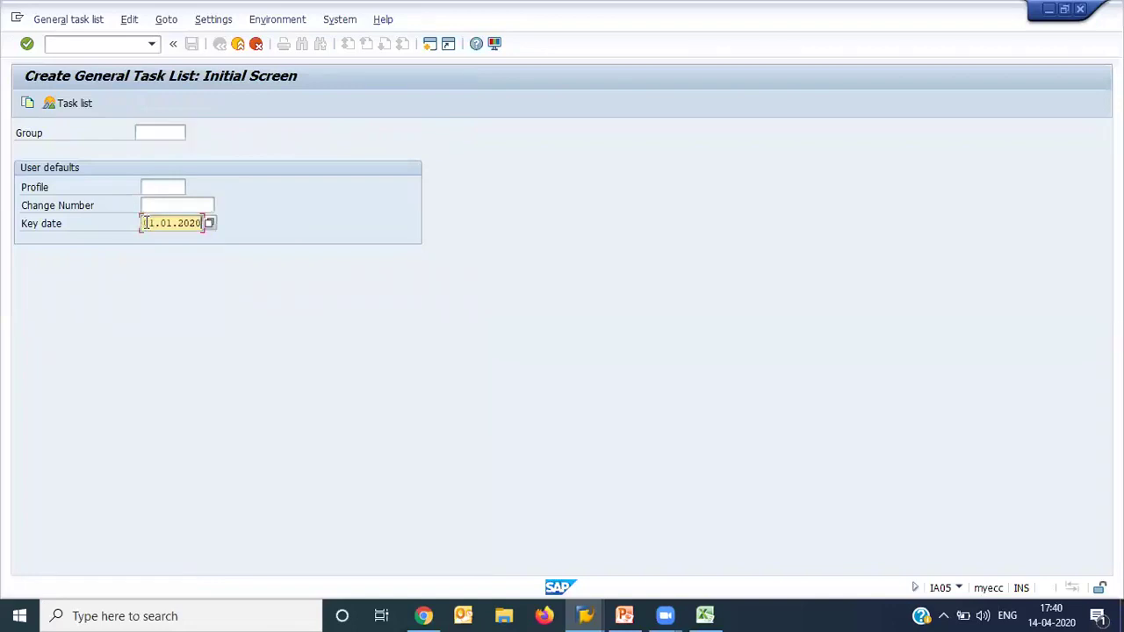
pyautogui.press('Return')
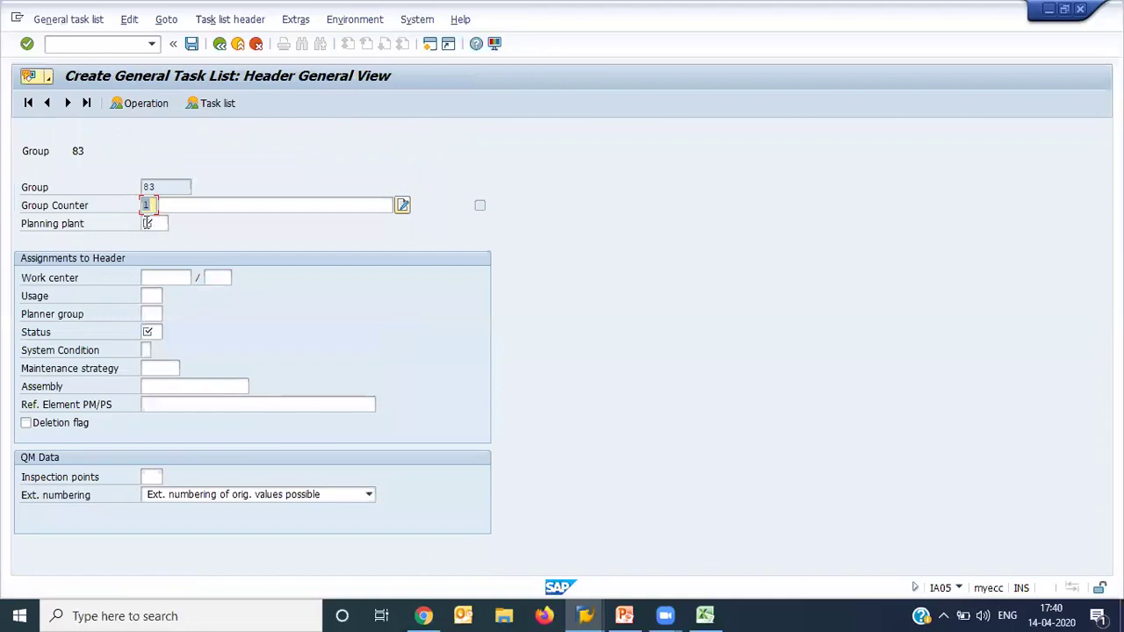
# Describe group counter 1 of the task list as Presure Guage Calibration.
pyautogui.press('Tab')
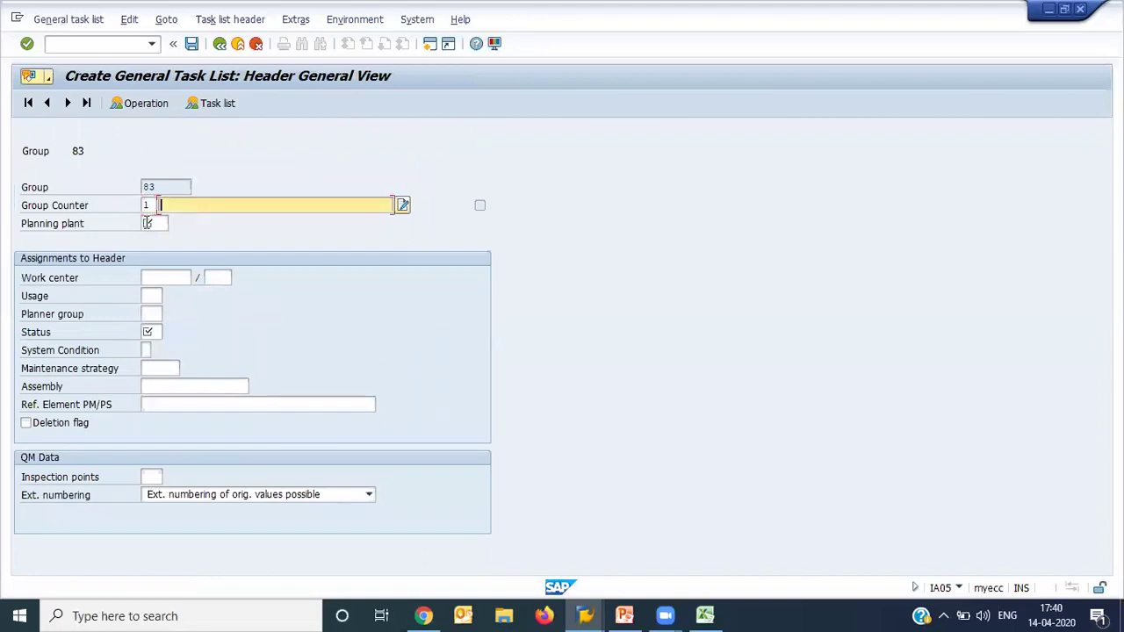
pyautogui.write('Equipmn')
pyautogui.press('BackSpace')
pyautogui.press('BackSpace')
pyautogui.press('BackSpace')
pyautogui.press('BackSpace')
pyautogui.press('BackSpace')
pyautogui.press('BackSpace')
pyautogui.press('BackSpace')
pyautogui.write('Presure Guage Calibration')
# Assign planning plant PM01, work center PUMP-1 and usage 4 to the task list header.
pyautogui.click(147, 223)
pyautogui.press('Down')
pyautogui.press('Return')
pyautogui.press('Tab')
pyautogui.press('Down')
pyautogui.press('Return')
pyautogui.press('Tab')
pyautogui.press('Down')
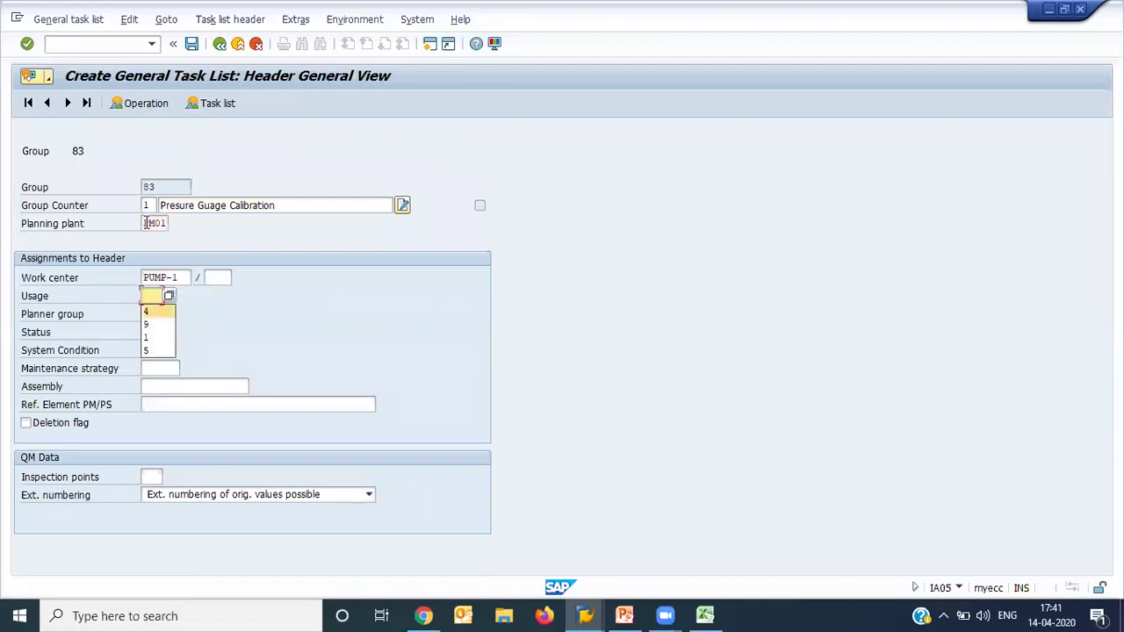
pyautogui.press('Return')
pyautogui.press('Return')
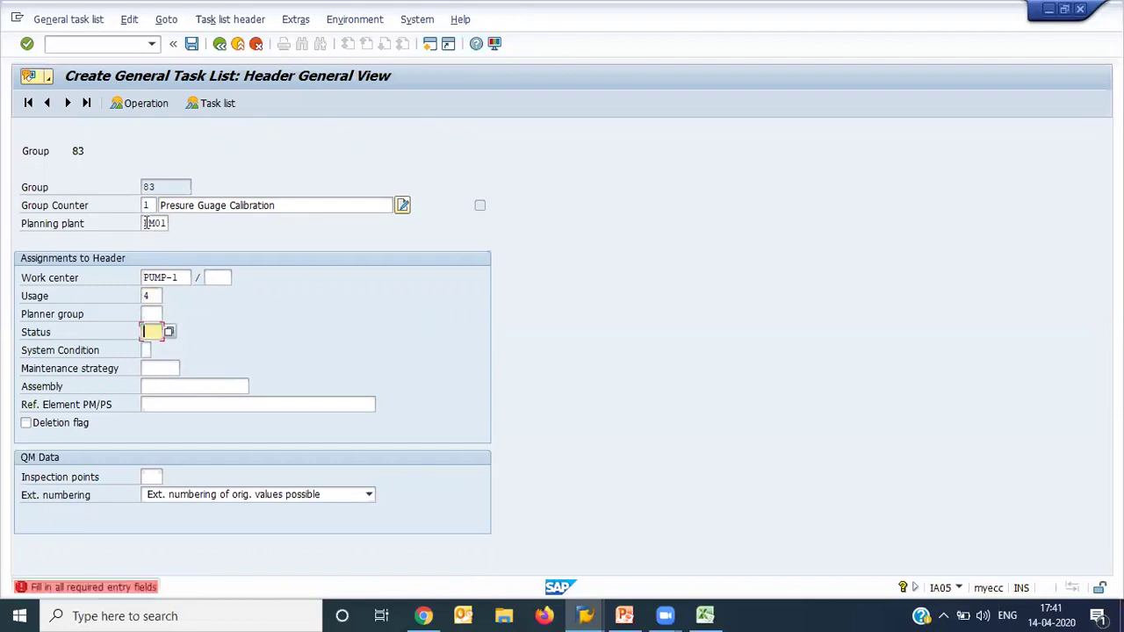
# Set the header's planner group to 1 and its status to 4, Released (general).
pyautogui.hotkey('shift', 'Tab')
pyautogui.press('F4')
pyautogui.press('Down')
pyautogui.press('Down')
pyautogui.press('Return')
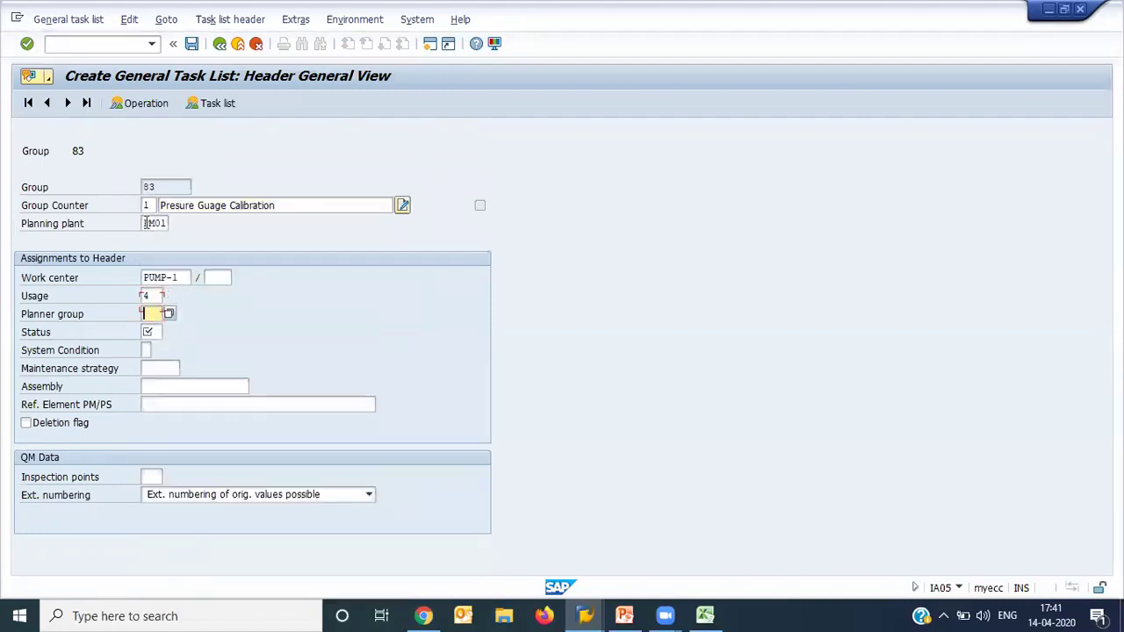
pyautogui.press('F4')
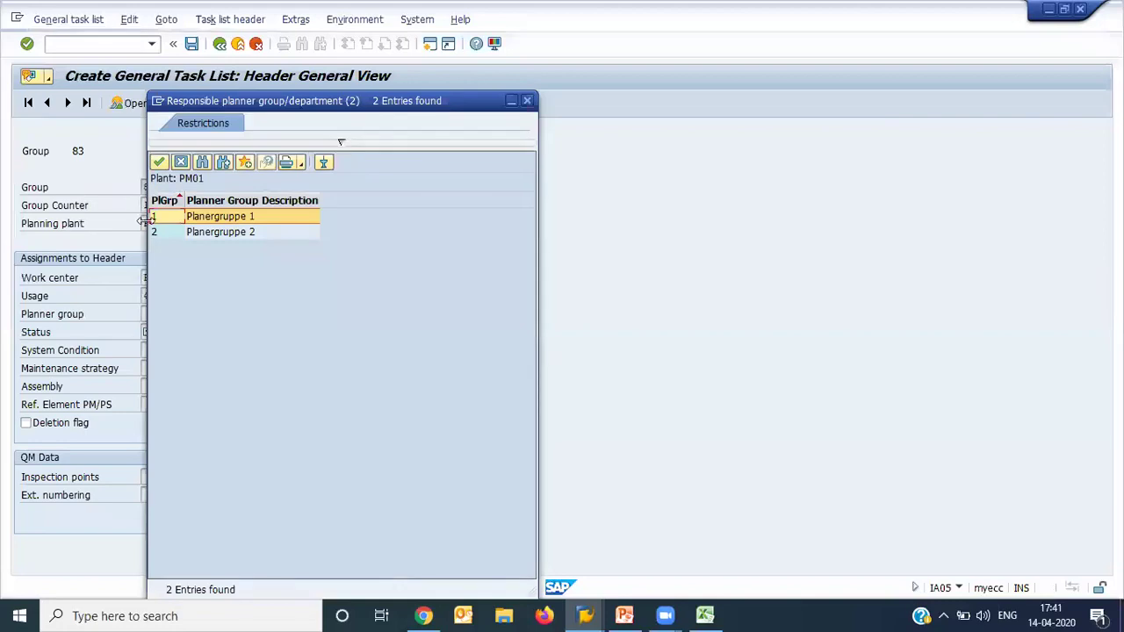
pyautogui.press('Return')
pyautogui.press('F4')
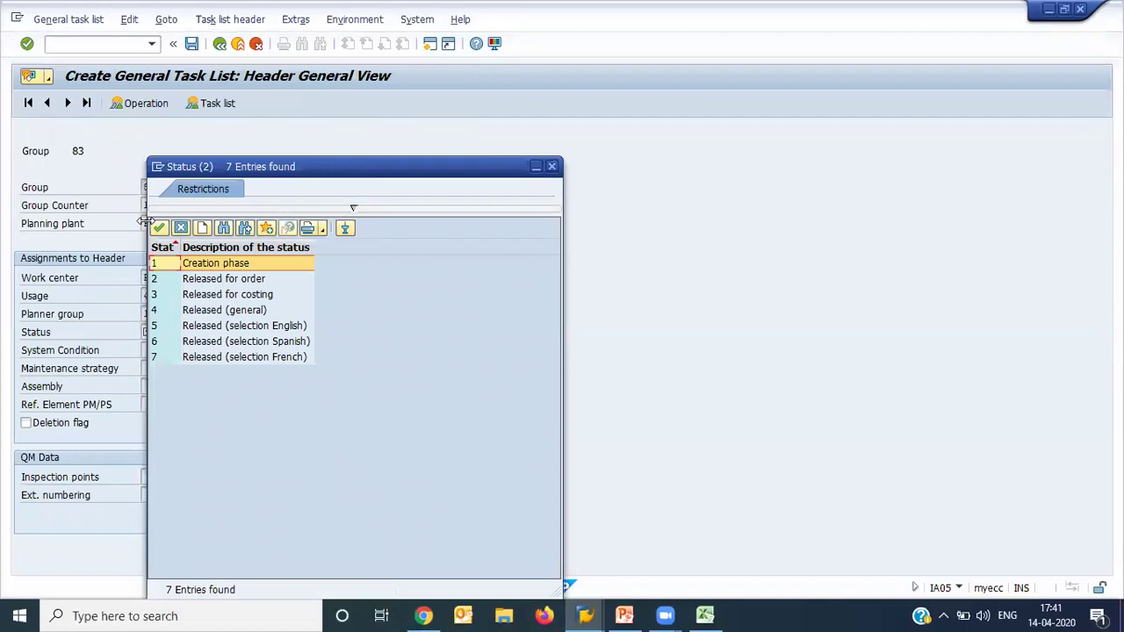
pyautogui.press('Down')
pyautogui.press('Down')
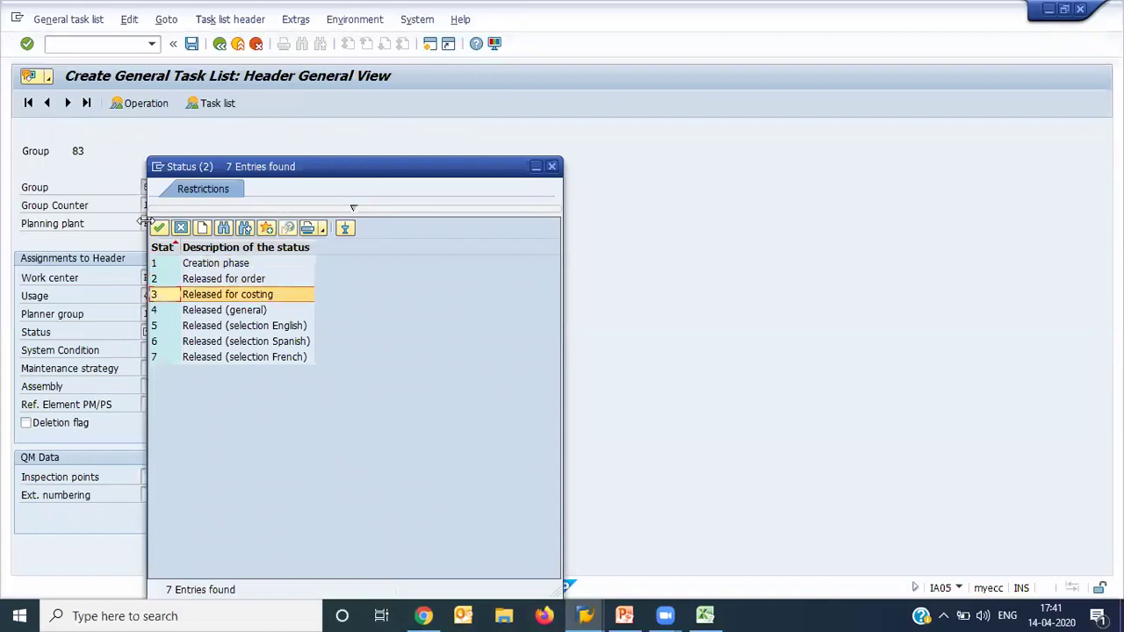
pyautogui.press('Down')
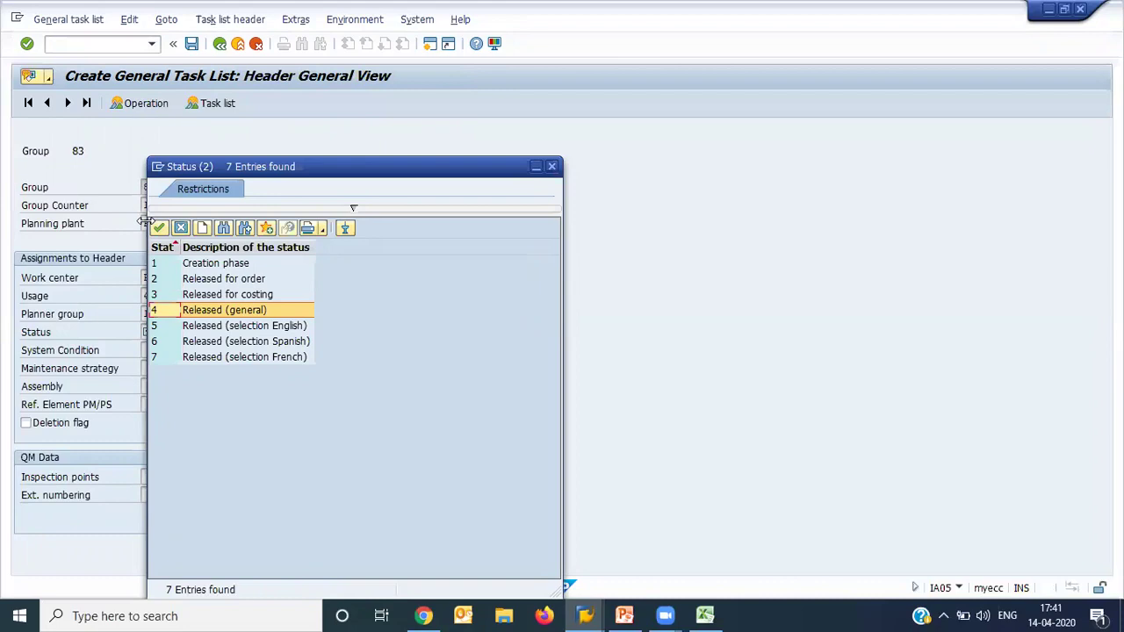
pyautogui.press('Return')
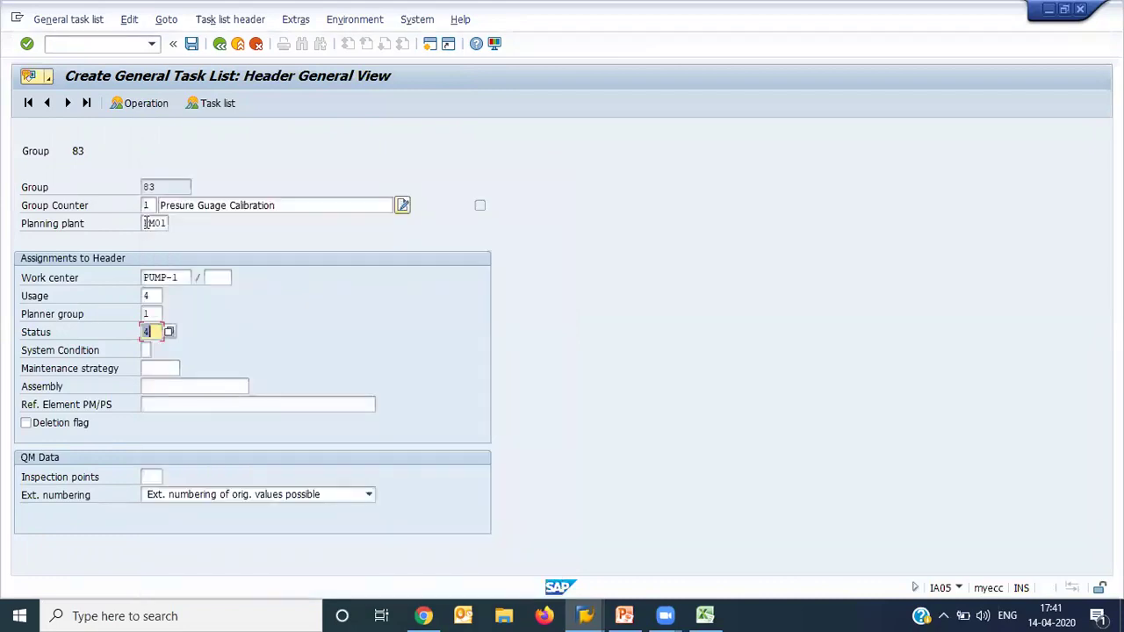
# Set the maintenance strategy to PM and the inspection points to 300, and confirm the header data.
pyautogui.press('Tab')
pyautogui.press('Tab')
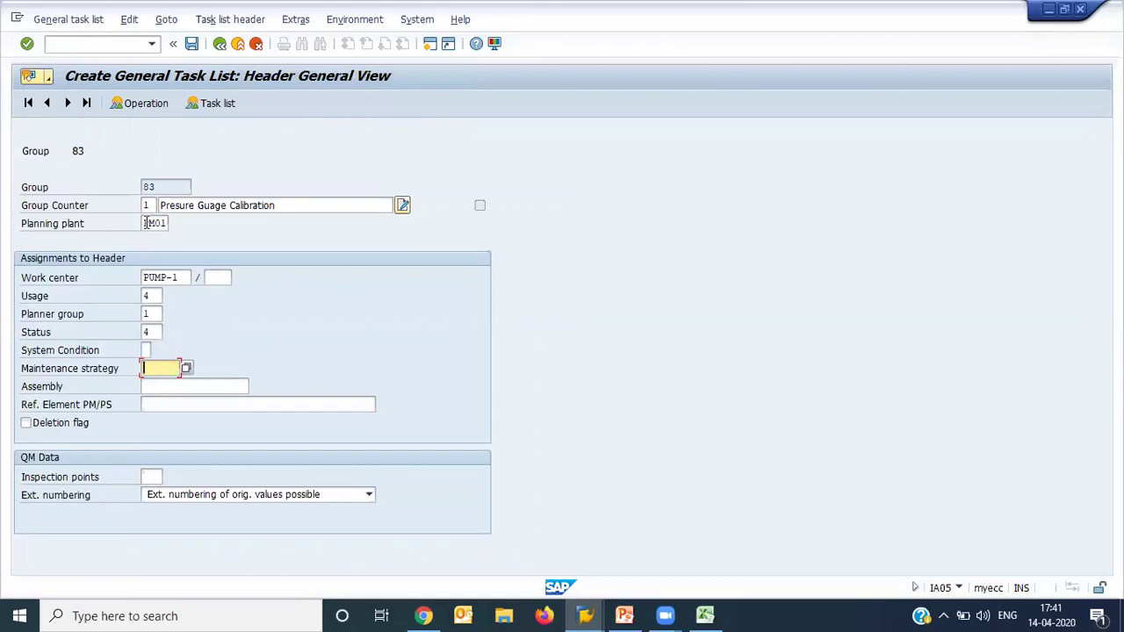
pyautogui.write('PM')
pyautogui.click(154, 474)
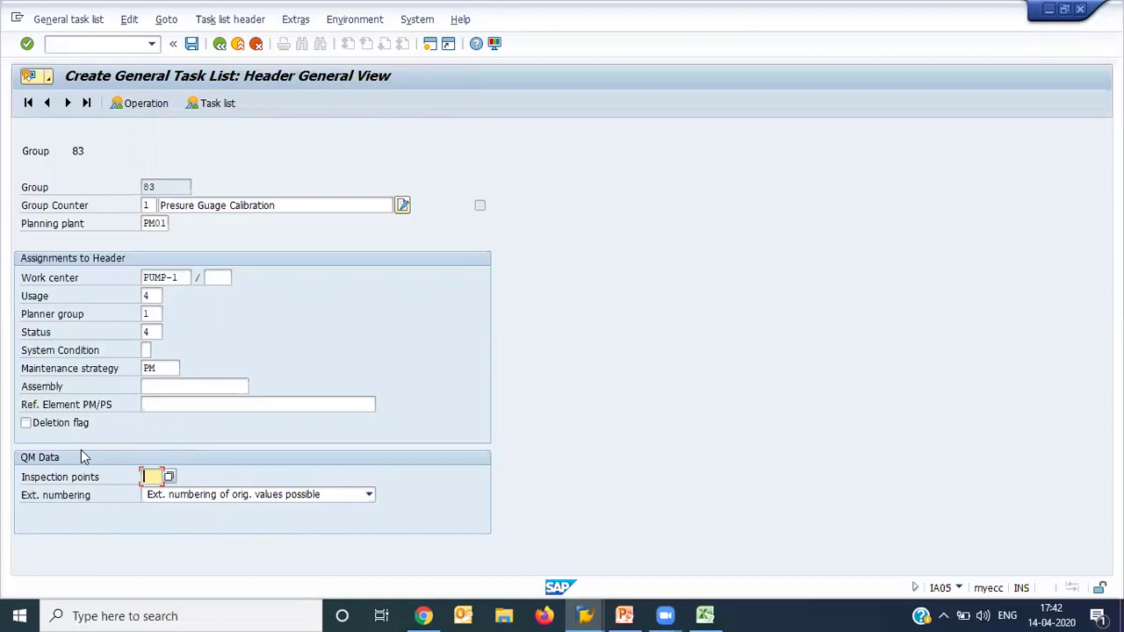
pyautogui.write('300')
pyautogui.press('Return')
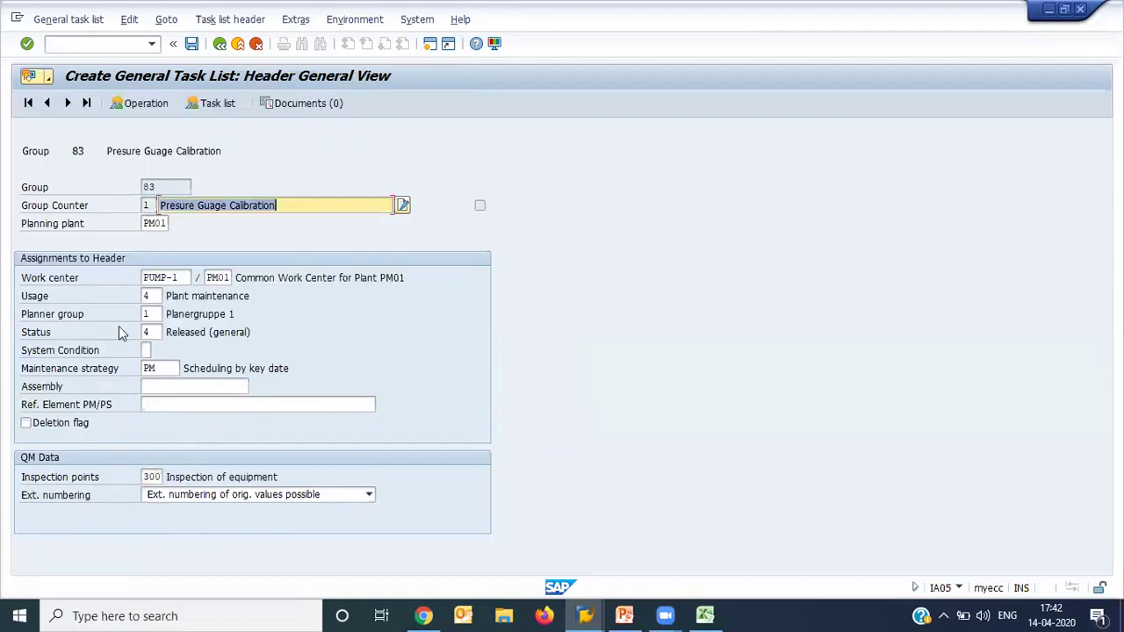
# Open the operation overview and describe operation 0010 as CALIBRATION.
pyautogui.click(139, 105)
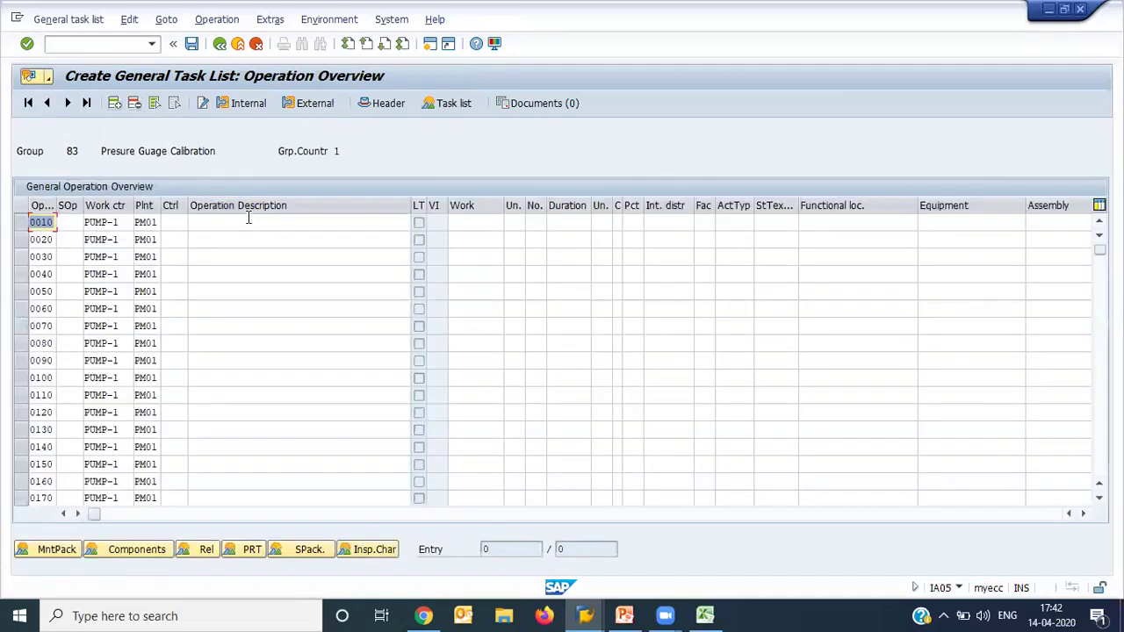
pyautogui.click(248, 220)
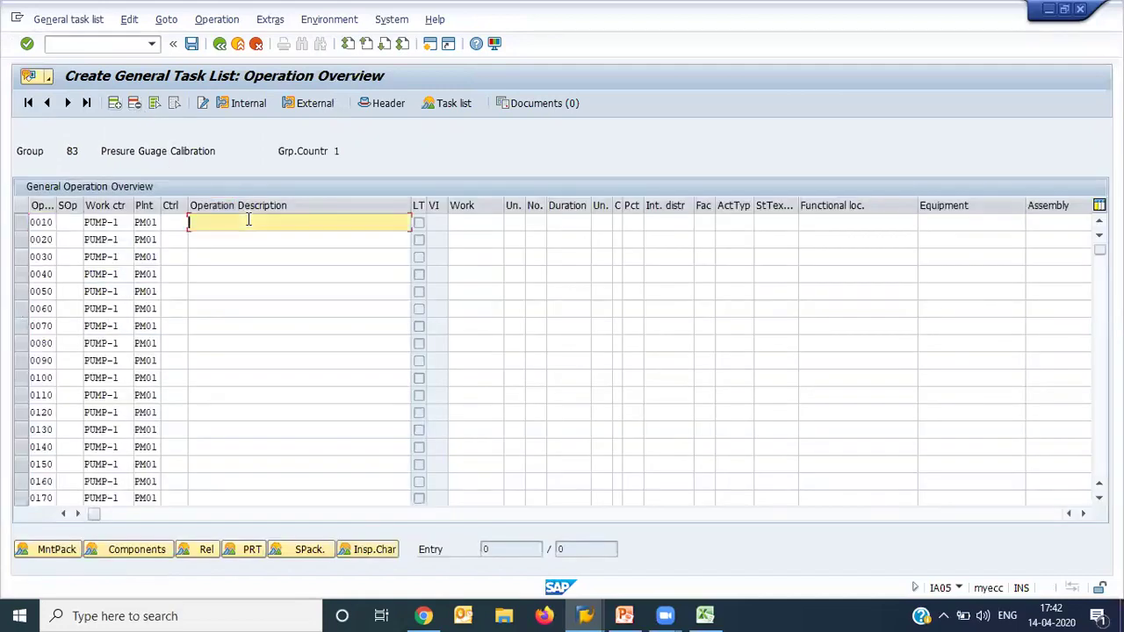
pyautogui.write('CA')
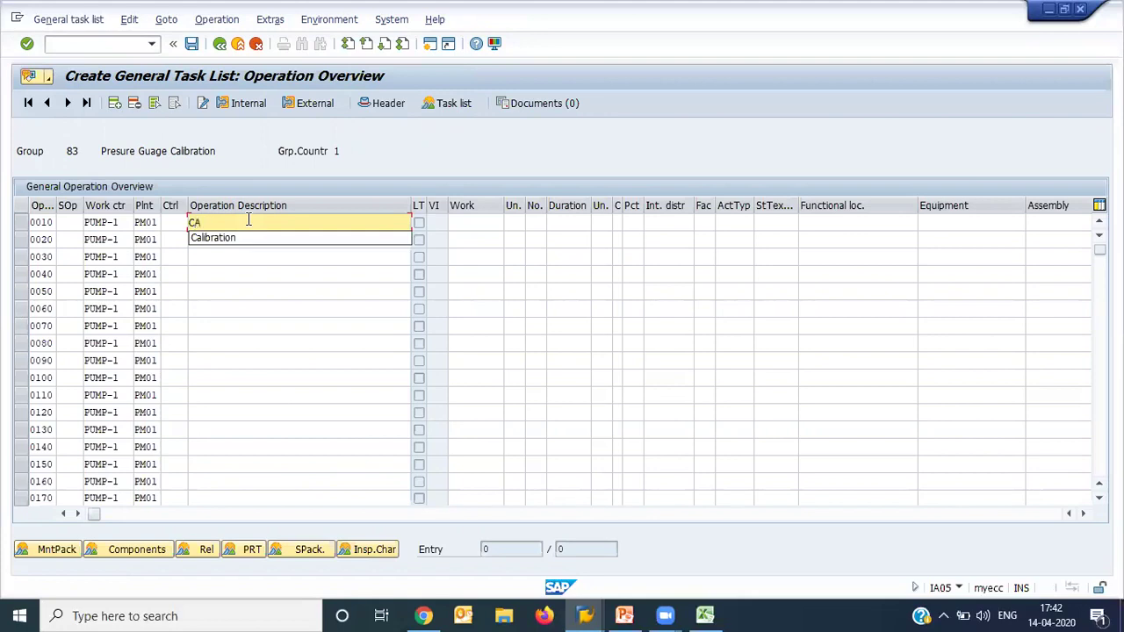
pyautogui.write('LIBRATION')
pyautogui.click(300, 247)
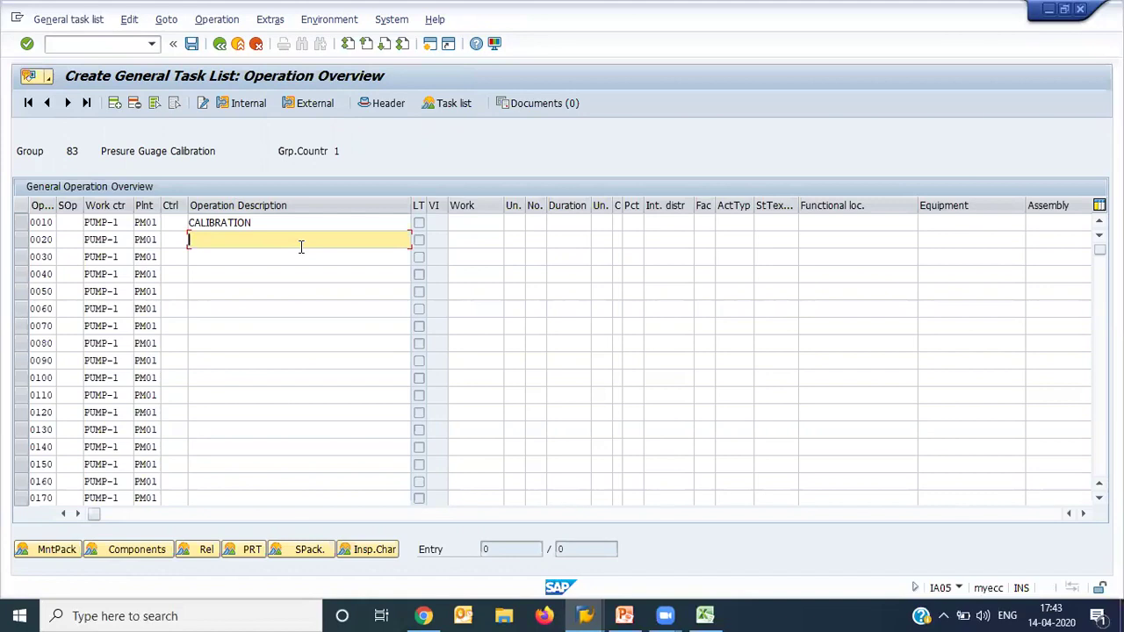
# Assign the 1M maintenance package to operation 0010 and return to the operation overview.
pyautogui.click(20, 223)
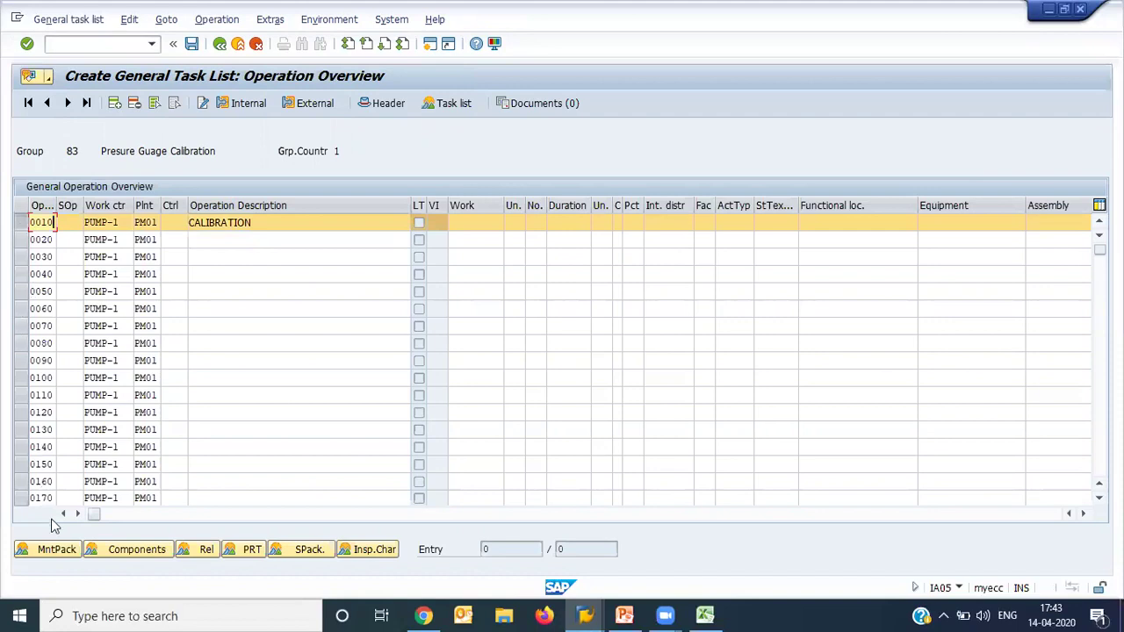
pyautogui.click(55, 556)
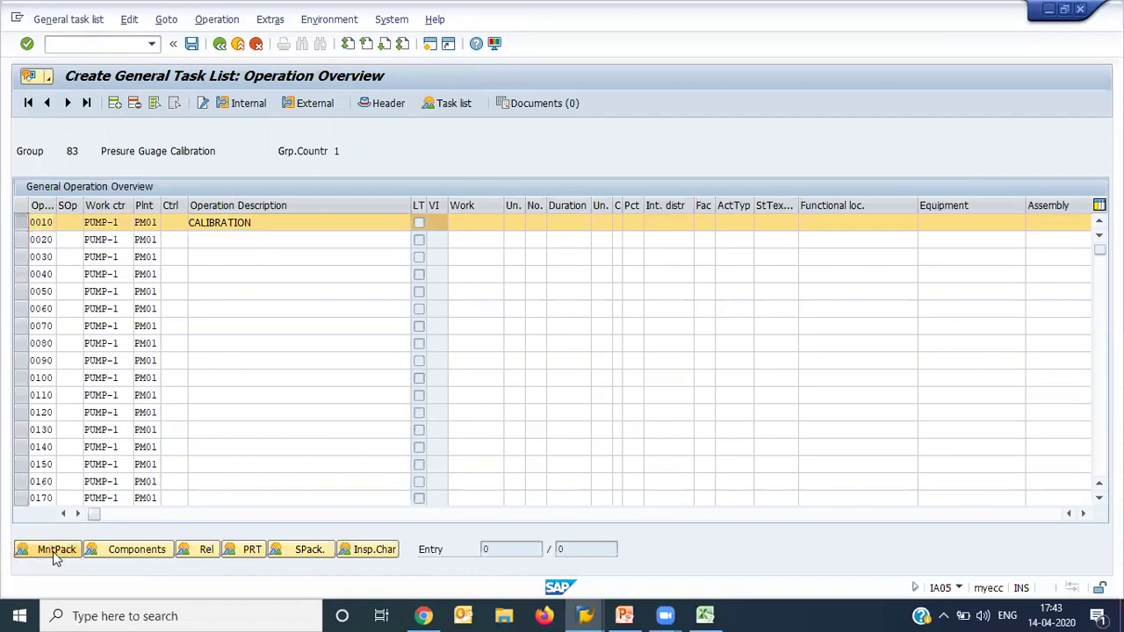
pyautogui.press('Down')
pyautogui.press('Return')
pyautogui.press('Return')
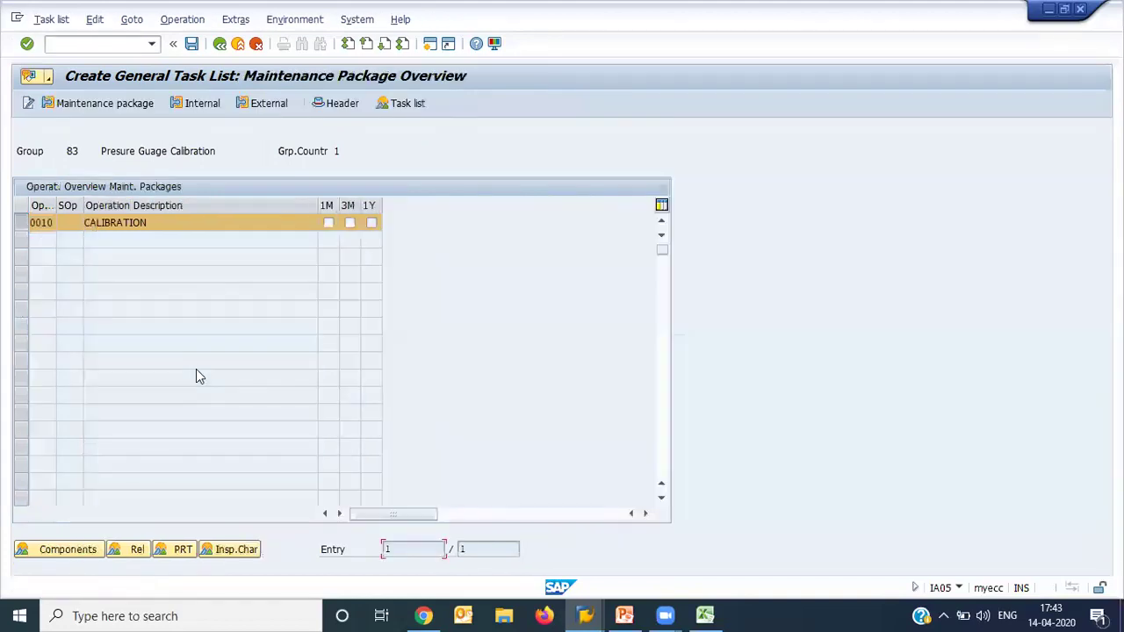
pyautogui.click(327, 223)
pyautogui.click(220, 43)
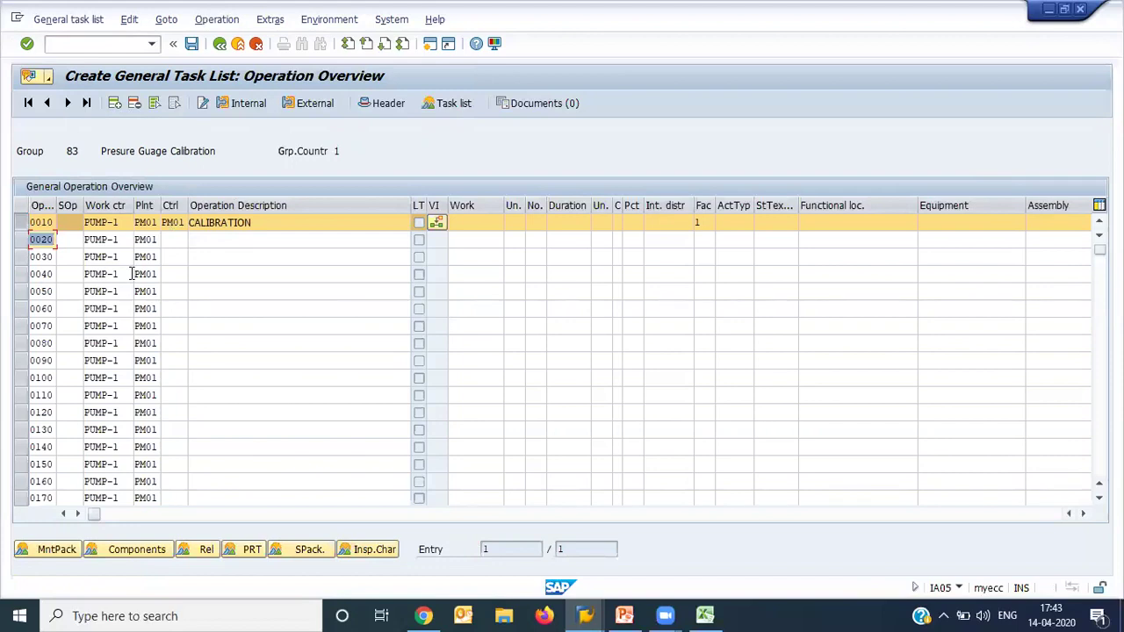
# Open the inspection characteristics of operation 0010 and enter master characteristic 0% as characteristic 10.
pyautogui.click(370, 553)
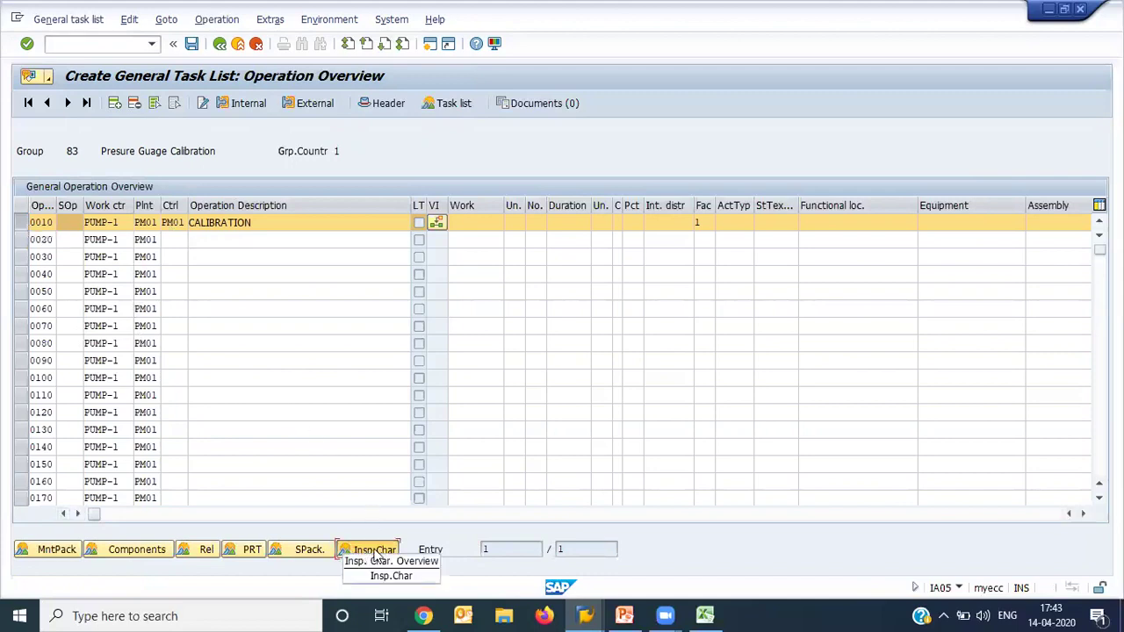
pyautogui.click(156, 237)
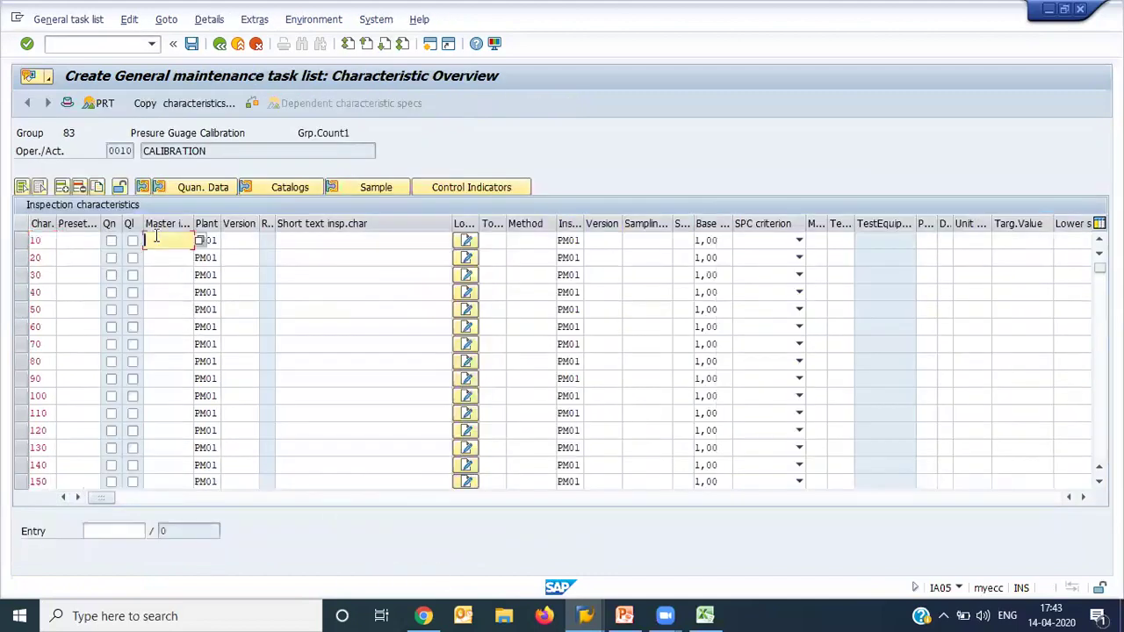
pyautogui.click(157, 237)
pyautogui.press('Down')
pyautogui.press('Down')
pyautogui.press('Down')
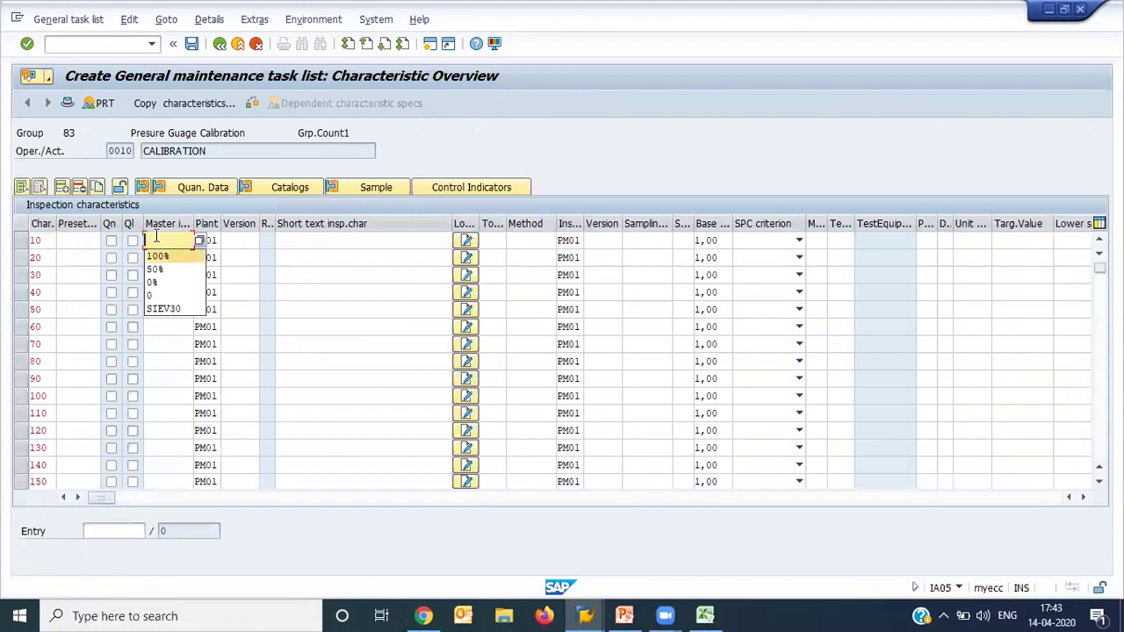
pyautogui.press('Return')
# Enter master characteristics 50% and 100% as characteristics 20 and 30 and confirm the inspection characteristics.
pyautogui.press('Down')
pyautogui.press('Down')
pyautogui.press('Down')
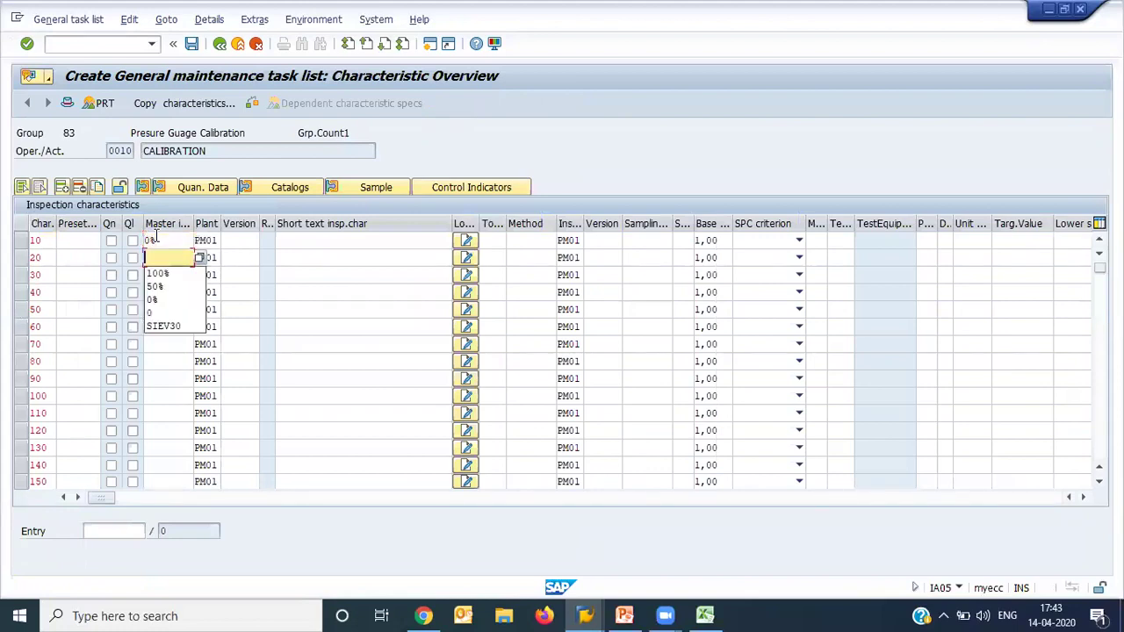
pyautogui.press('Return')
pyautogui.press('Down')
pyautogui.press('Return')
pyautogui.press('Return')
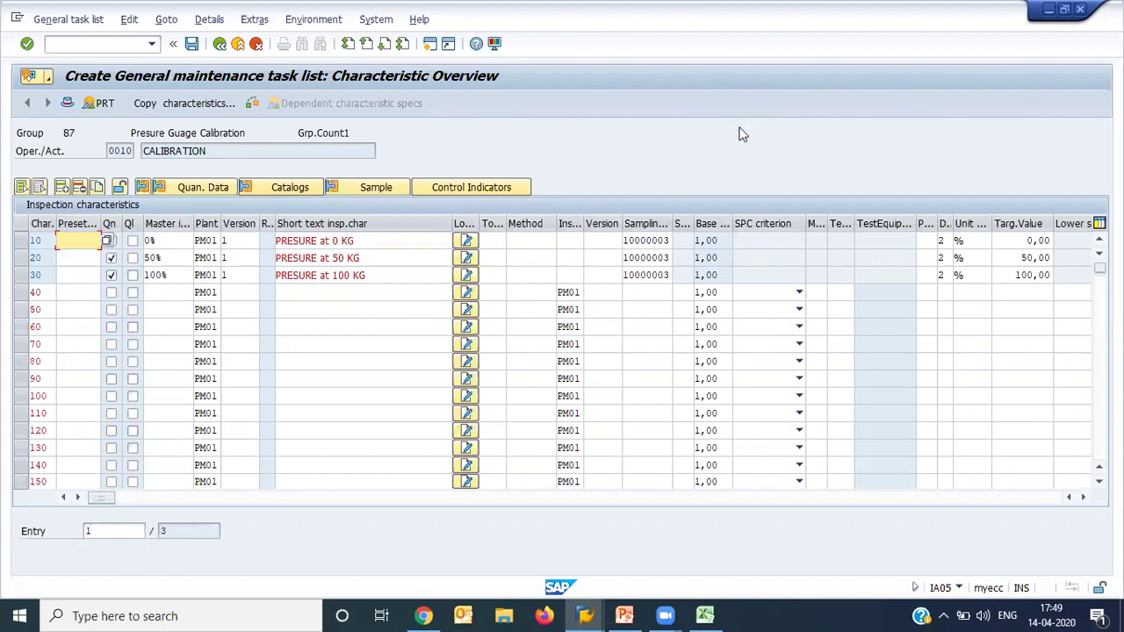
pyautogui.click(1022, 243)
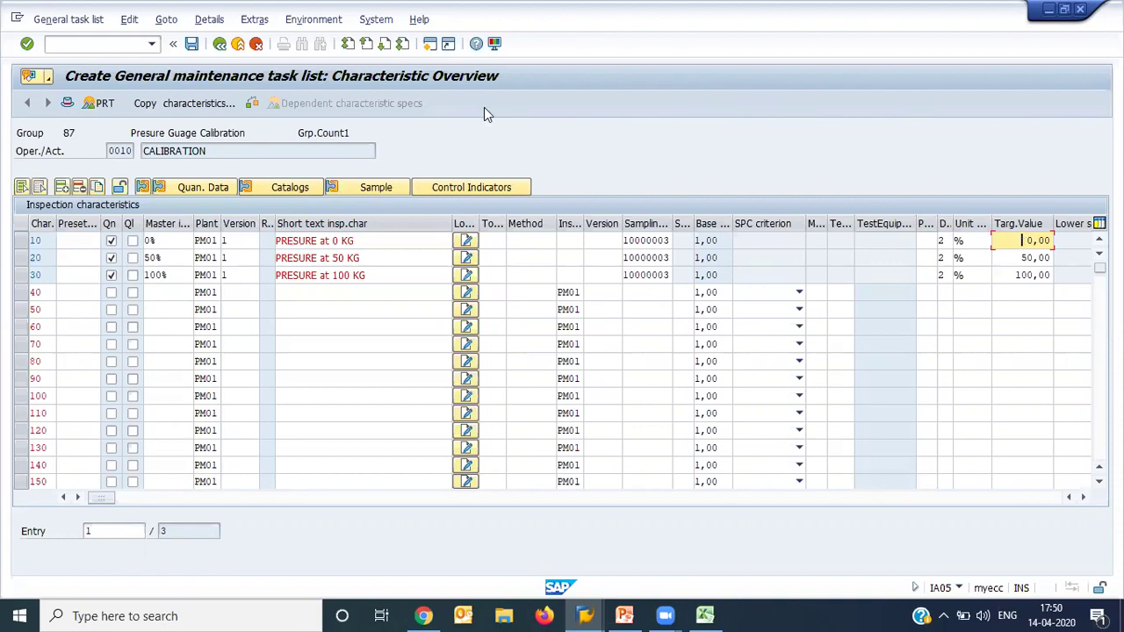
# Check the target values of the inspection characteristics, save the general task list and return to SAP Easy Access.
pyautogui.click(403, 255)
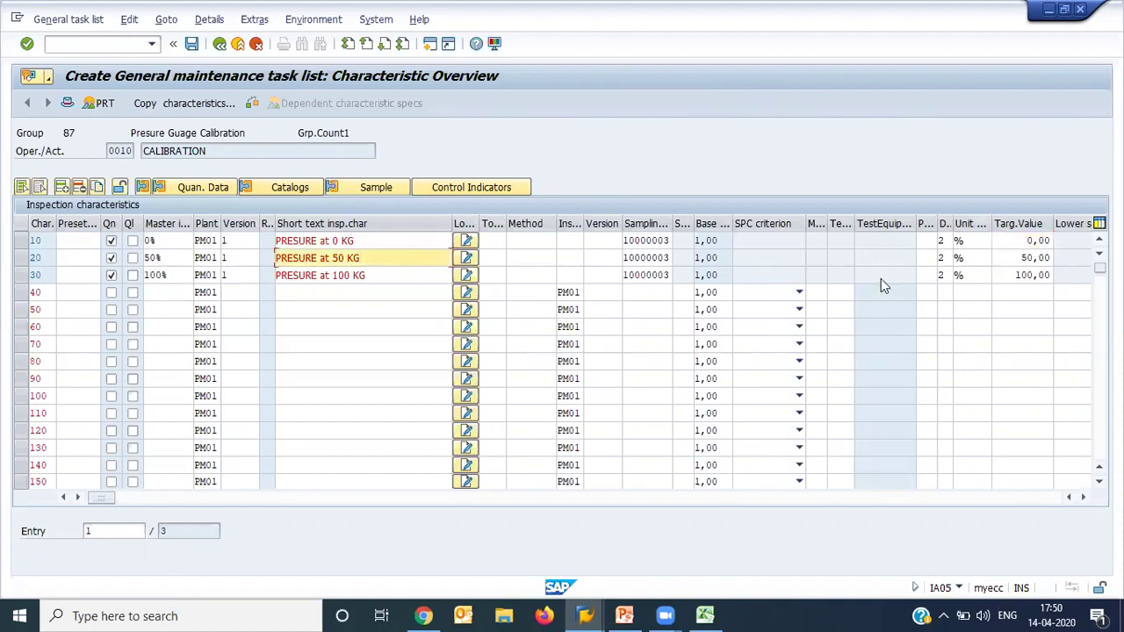
pyautogui.click(1011, 257)
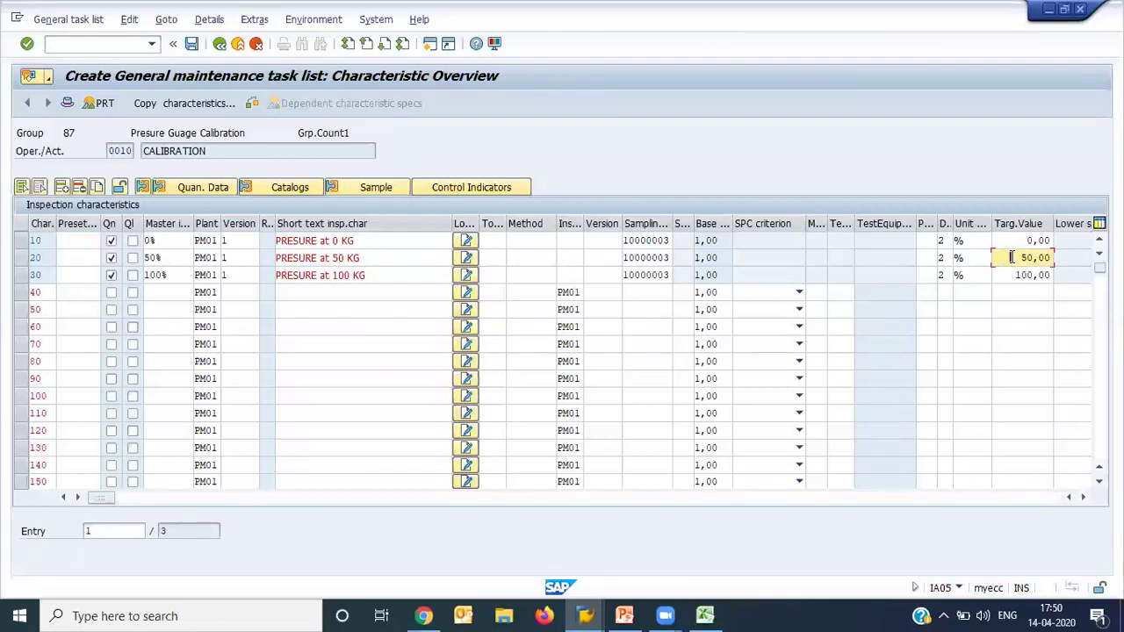
pyautogui.click(400, 279)
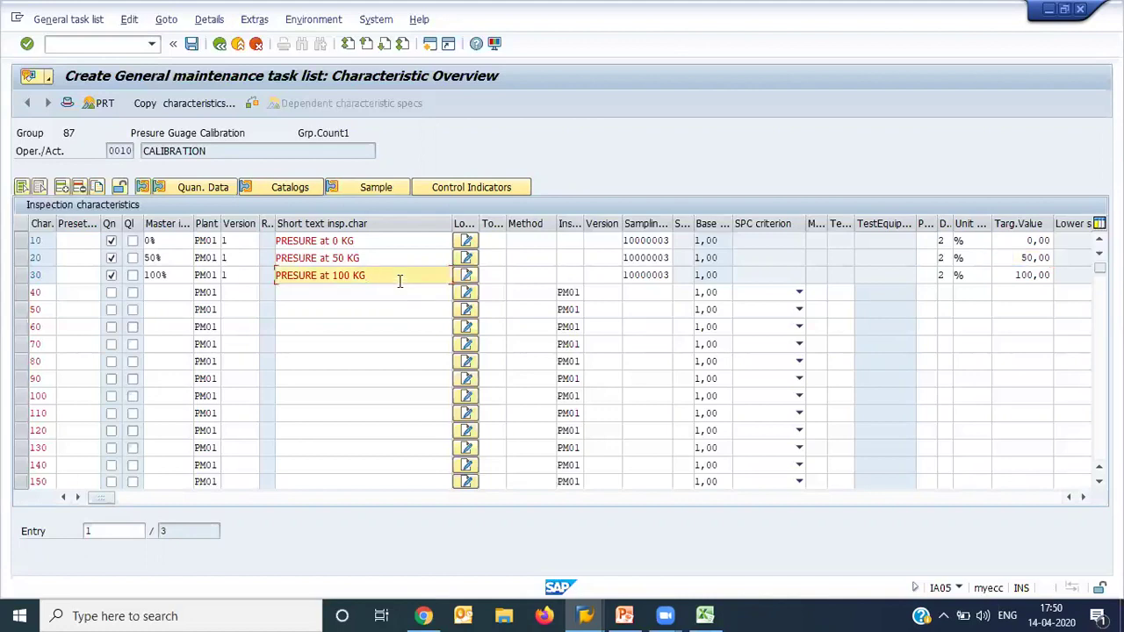
pyautogui.click(1012, 276)
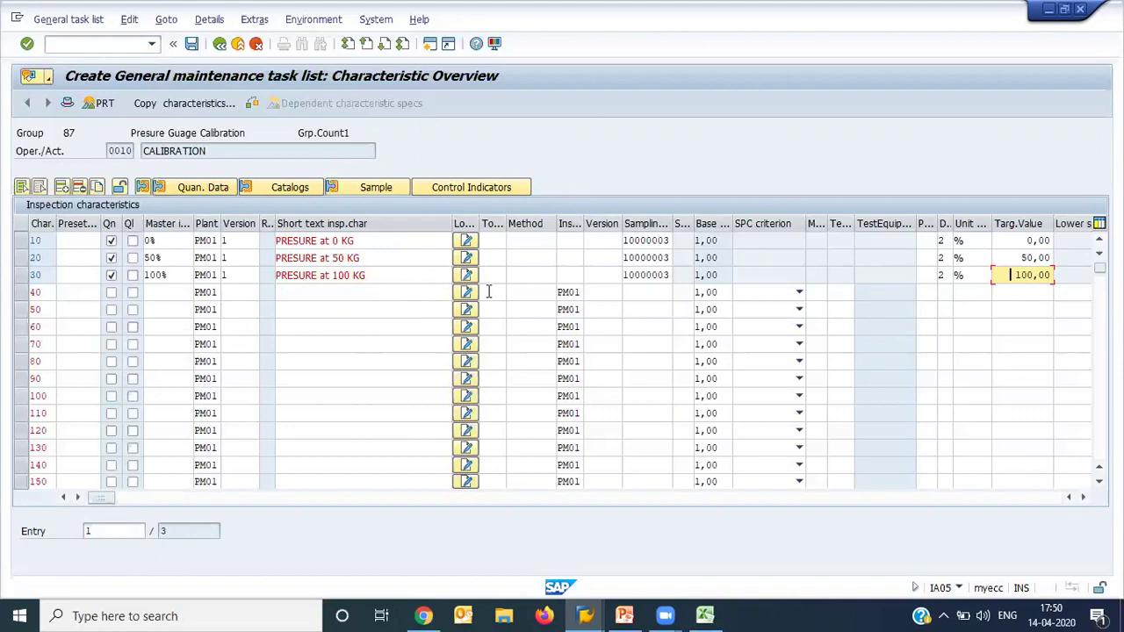
pyautogui.click(193, 45)
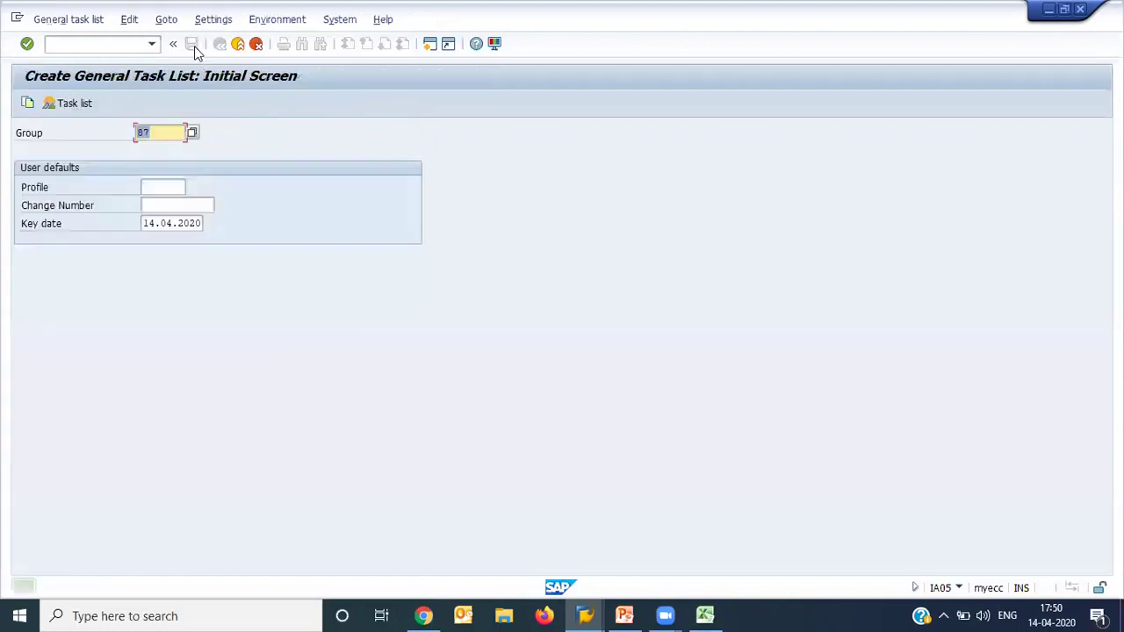
pyautogui.click(239, 46)
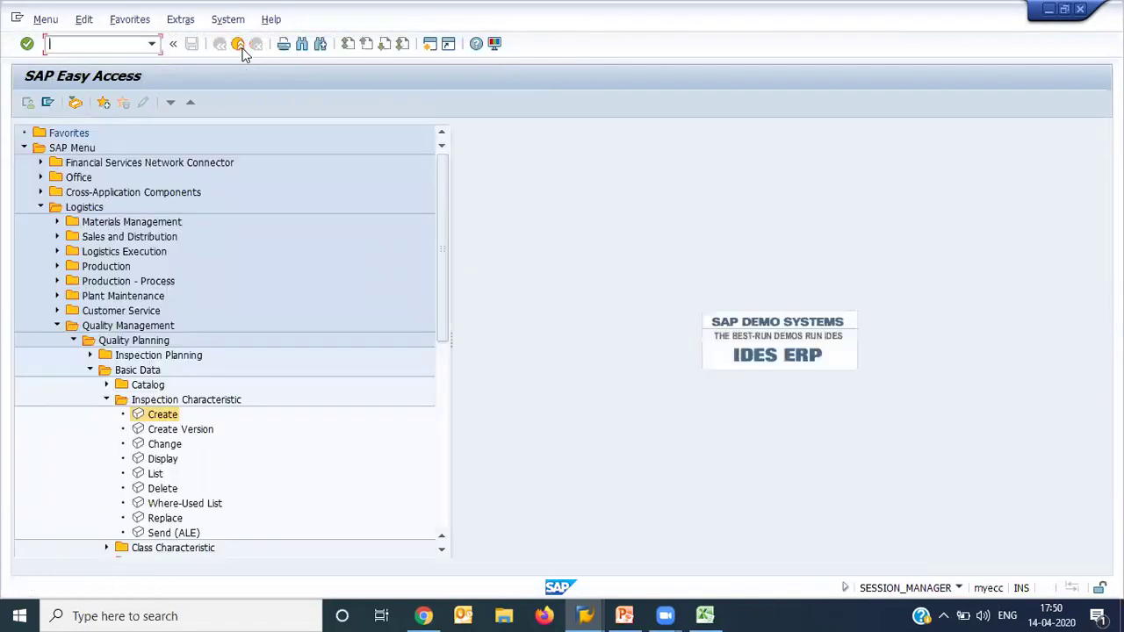
pyautogui.click(243, 49)
# Start creating a maintenance plan in transaction IP01 with category QM Calibration Plans and strategy PM.
pyautogui.write('I')
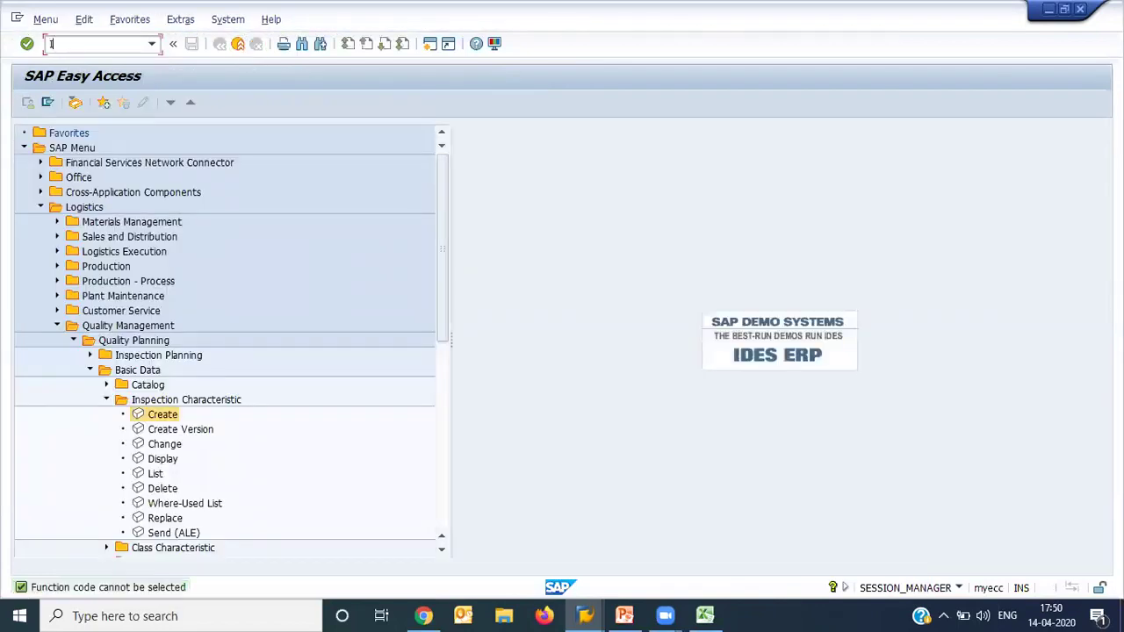
pyautogui.write('P01')
pyautogui.press('Return')
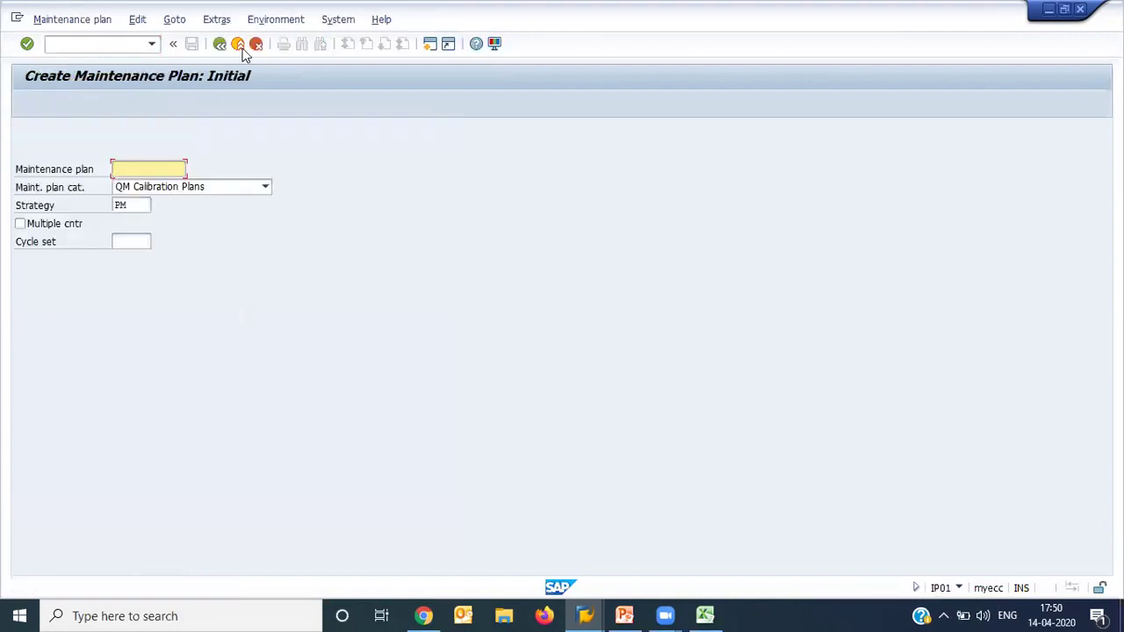
pyautogui.click(228, 186)
pyautogui.click(228, 186)
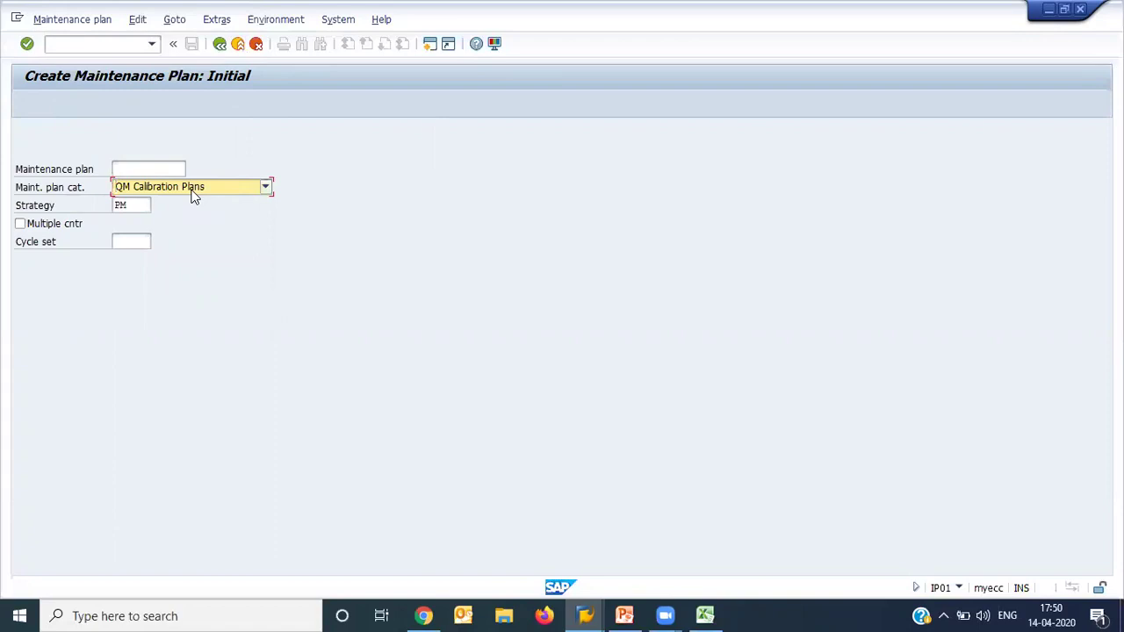
pyautogui.click(127, 204)
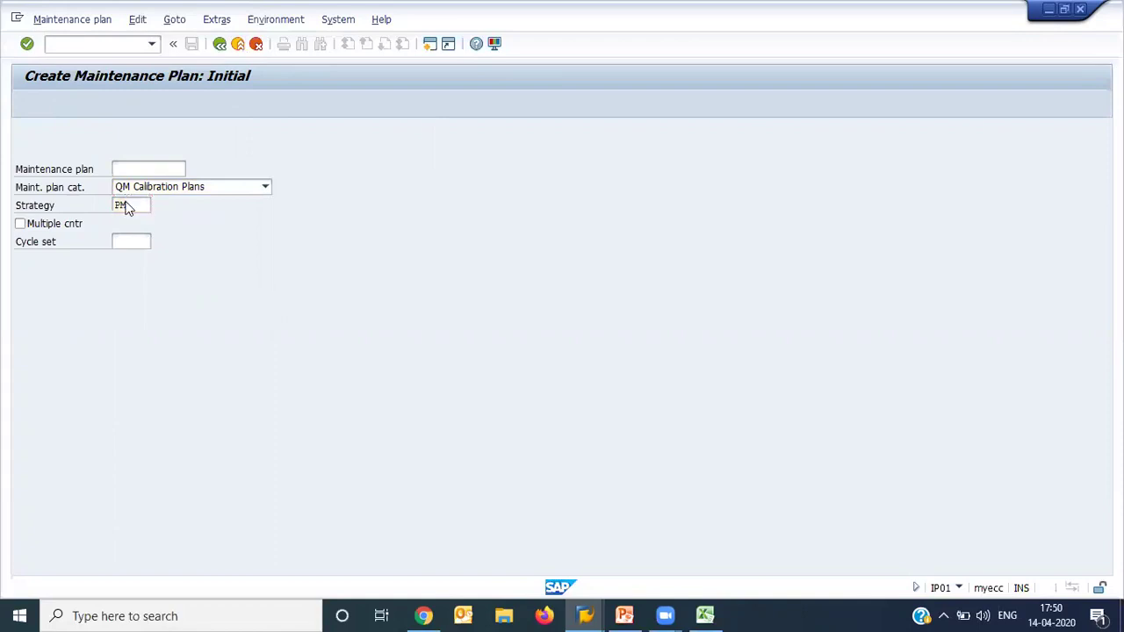
pyautogui.press('Return')
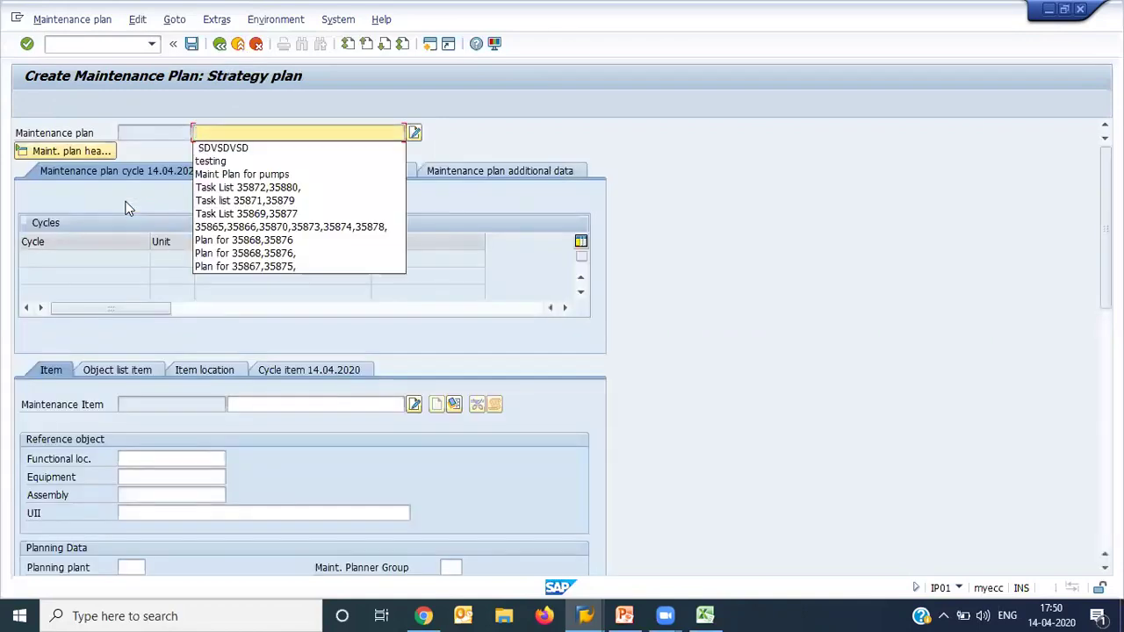
# Describe the maintenance plan as CALIBRATION OF 10007227, copying the equipment number from the Calibration sheet in Excel.
pyautogui.write('C')
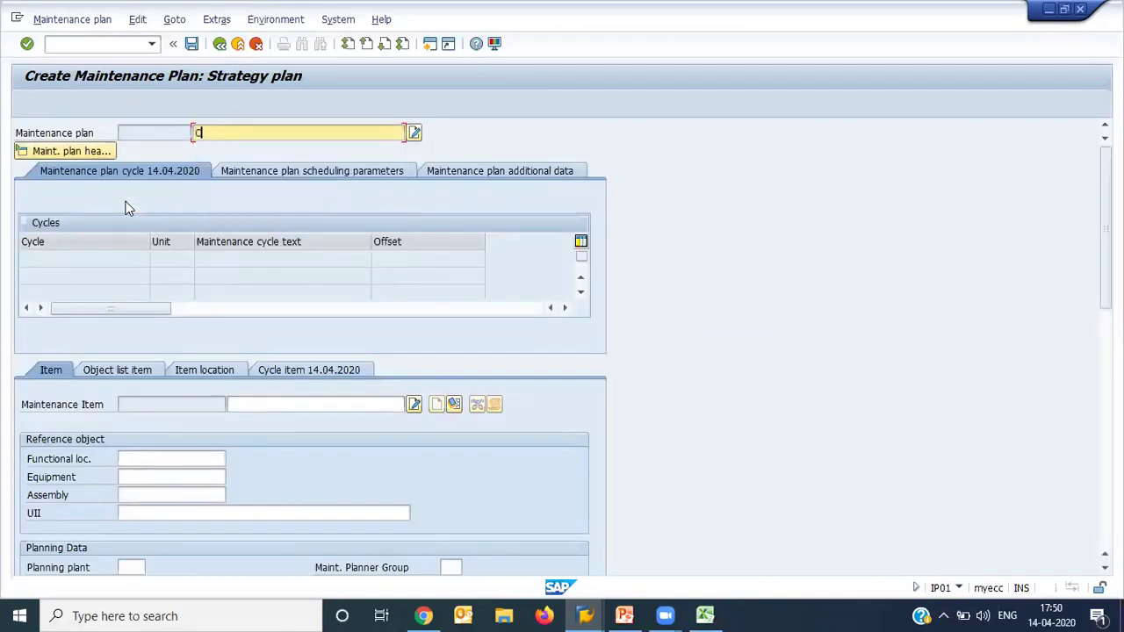
pyautogui.write('ALIBRATION OF')
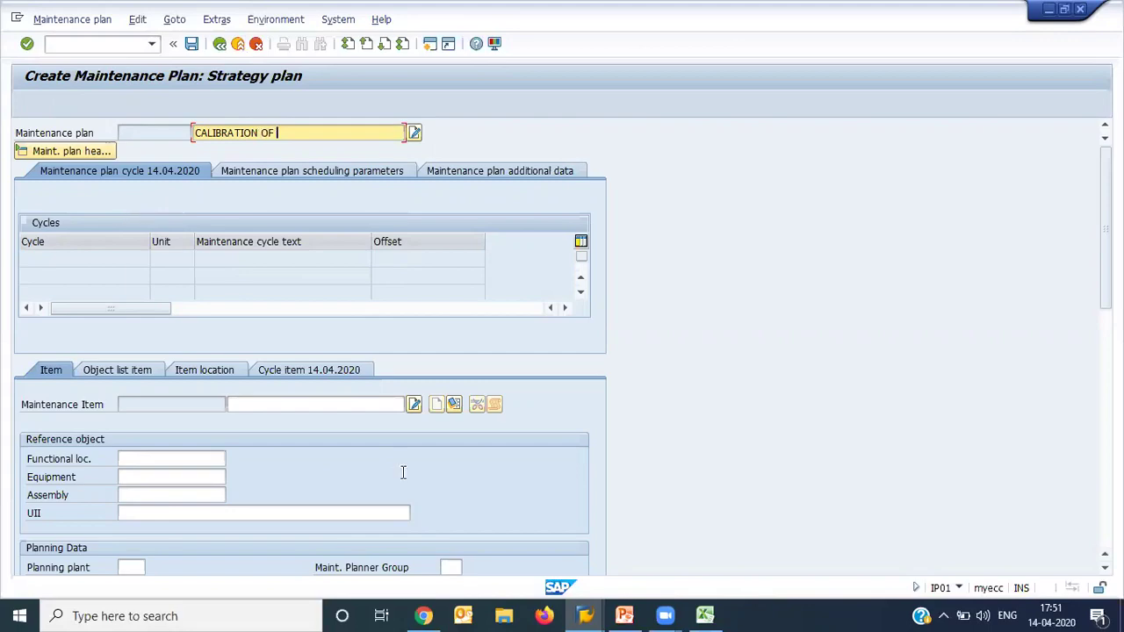
pyautogui.click(701, 614)
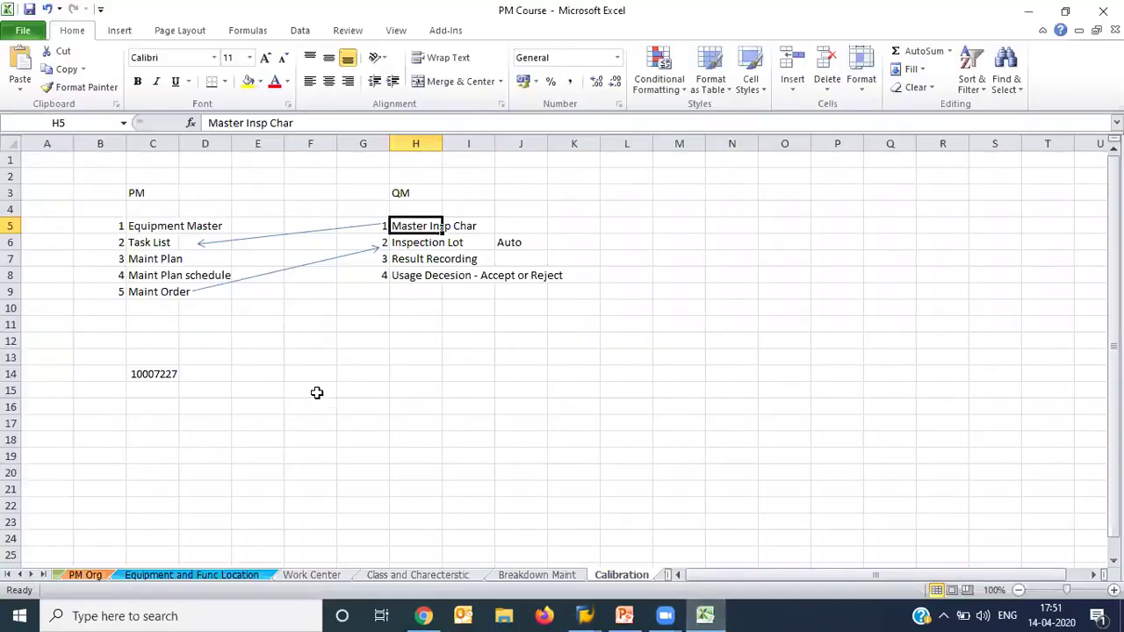
pyautogui.click(169, 375)
pyautogui.hotkey('ctrl', 'c')
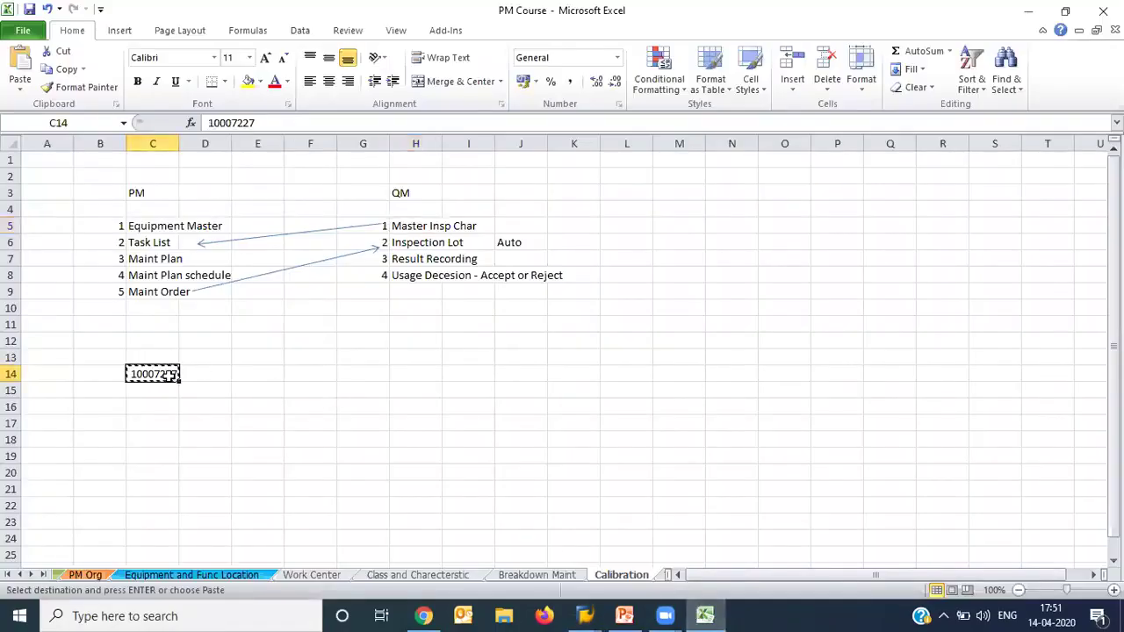
pyautogui.hotkey('alt', 'Tab')
pyautogui.hotkey('ctrl', 'v')
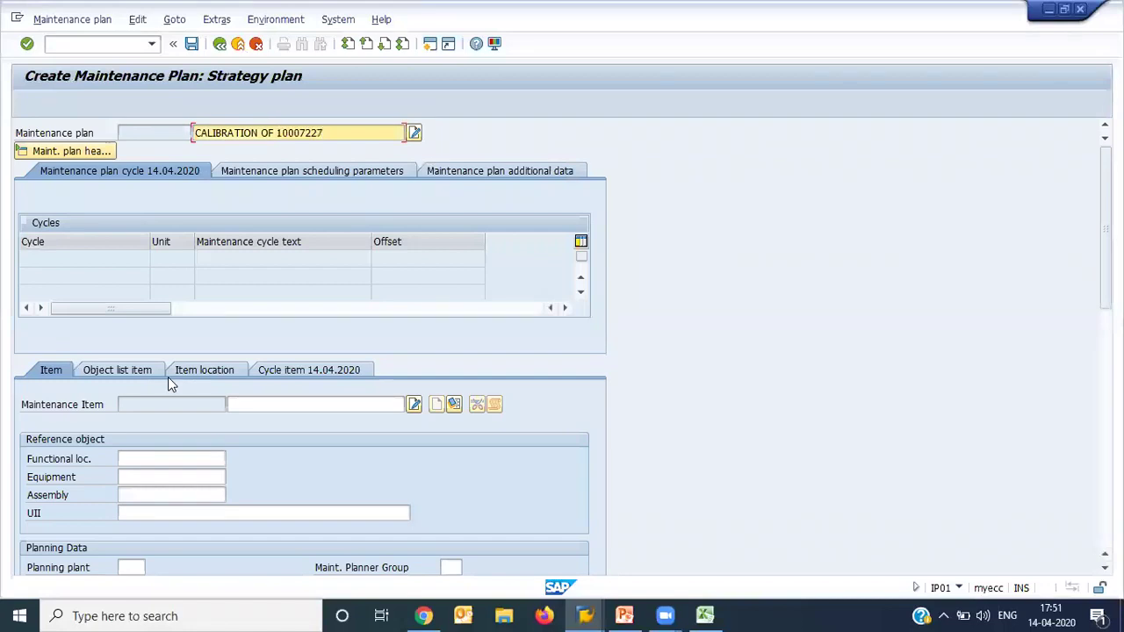
# Enter equipment 10007227 as the reference object of the maintenance item.
pyautogui.press('Return')
pyautogui.press('Tab')
pyautogui.hotkey('ctrl', 'v')
pyautogui.press('Return')
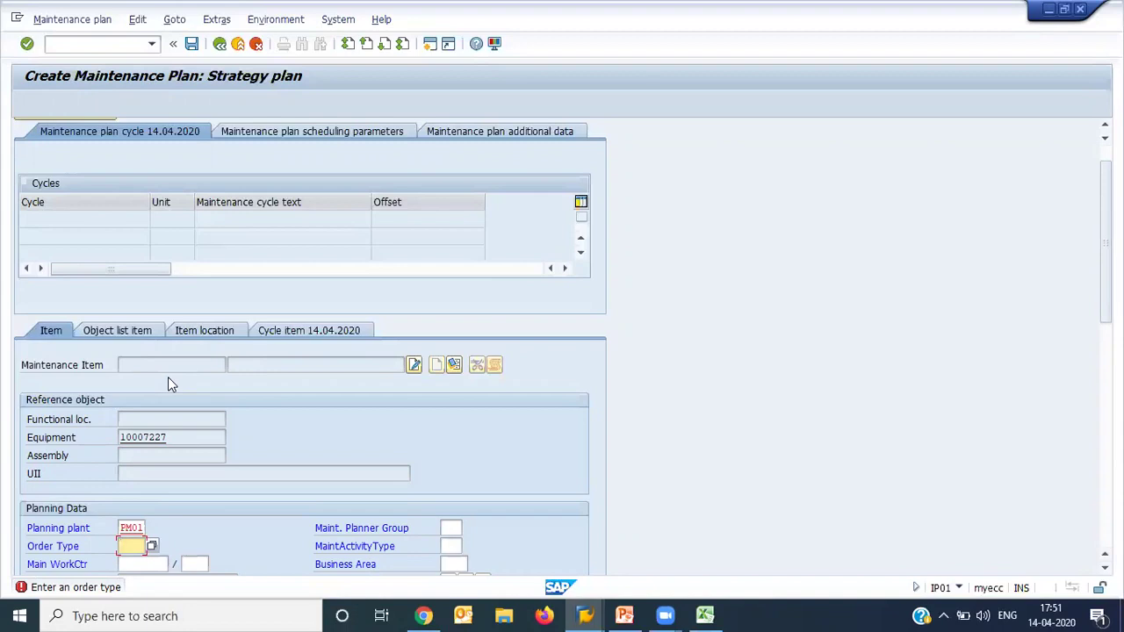
# Set the order type to PM06 Calibration Order and the main work center to PUMP-1 in the planning data.
pyautogui.click(154, 547)
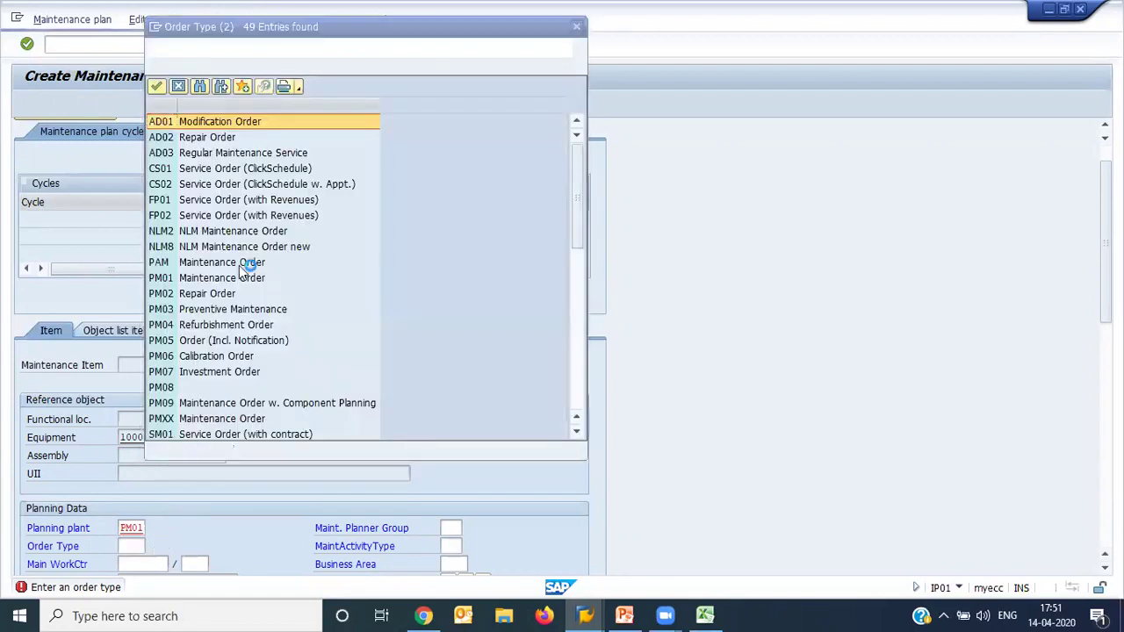
pyautogui.doubleClick(245, 355)
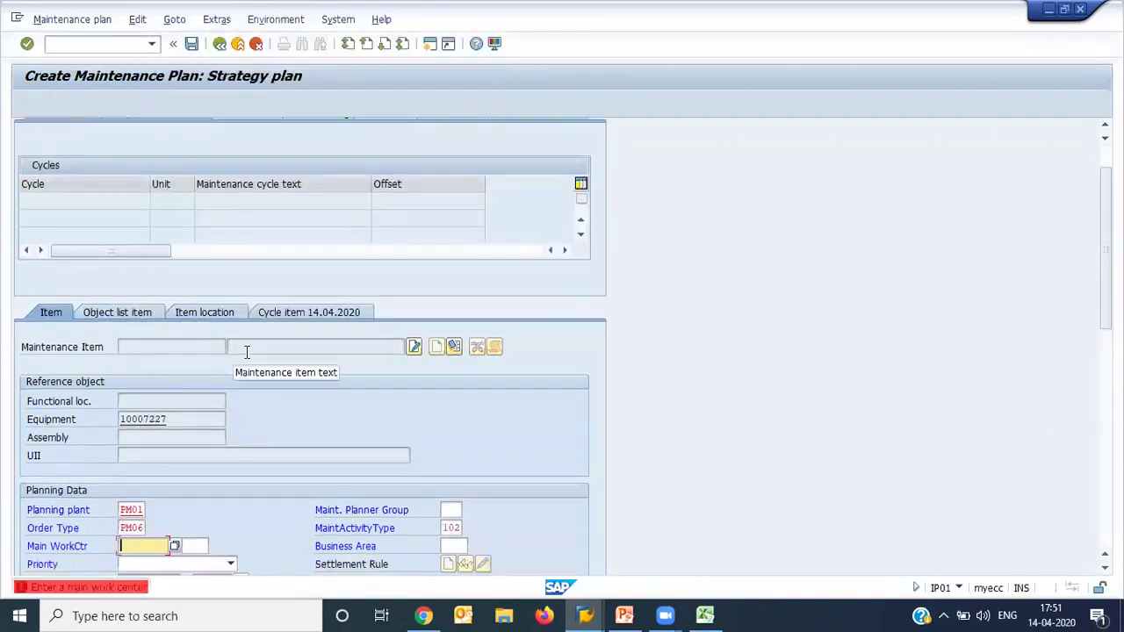
pyautogui.press('BackSpace')
pyautogui.press('Down')
pyautogui.press('Return')
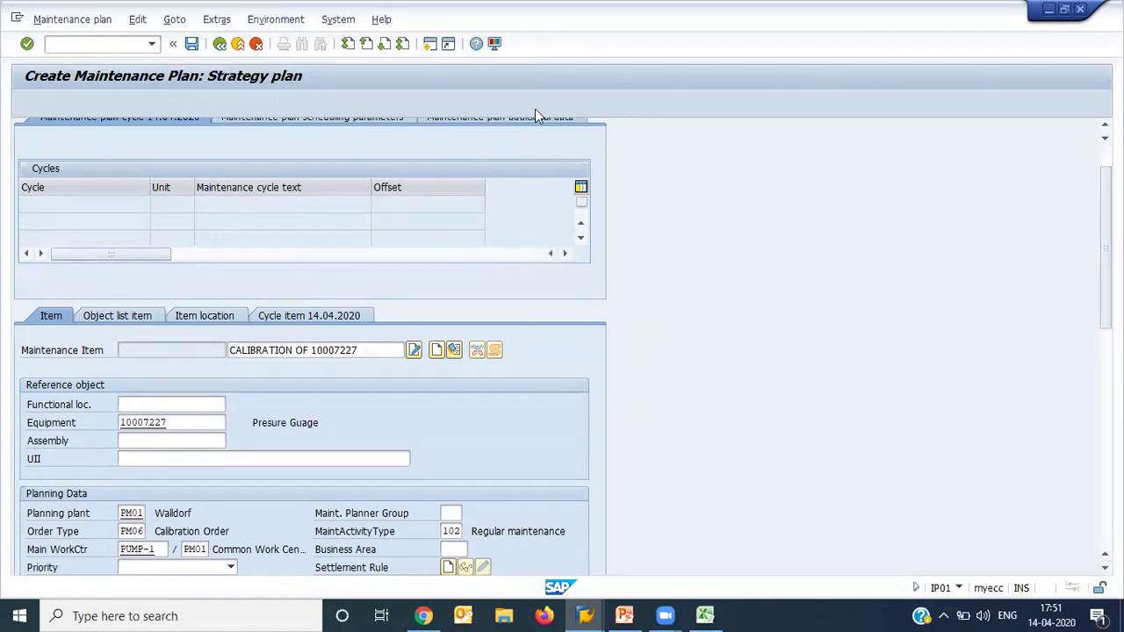
# Start transaction SPRO and display the SAP Reference IMG.
pyautogui.write('SPRO')
pyautogui.press('Return')
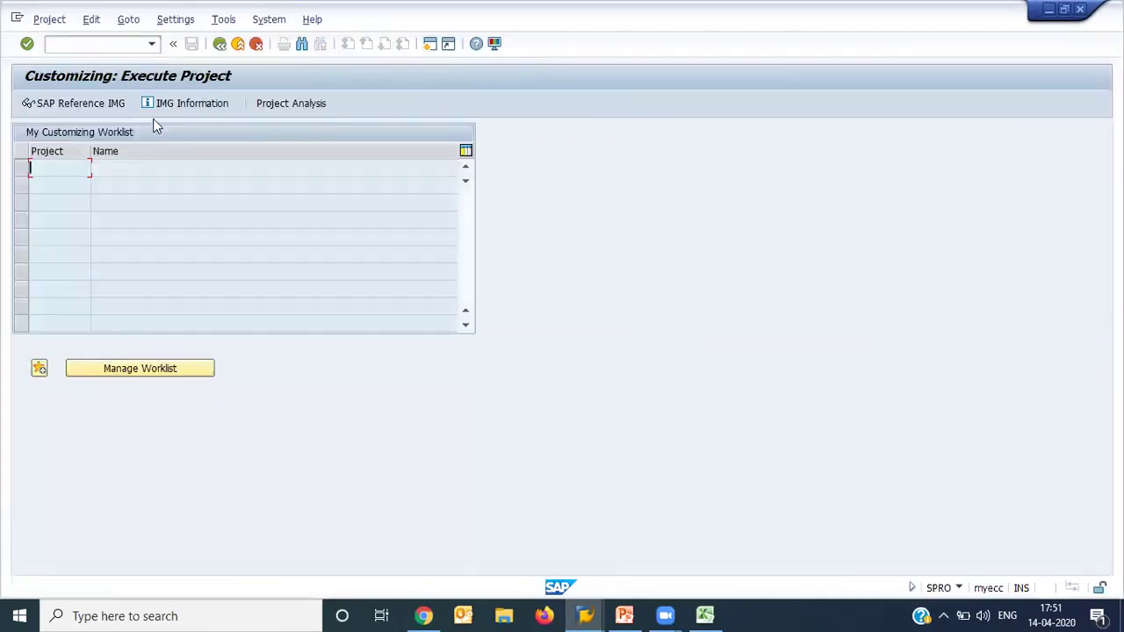
pyautogui.click(108, 106)
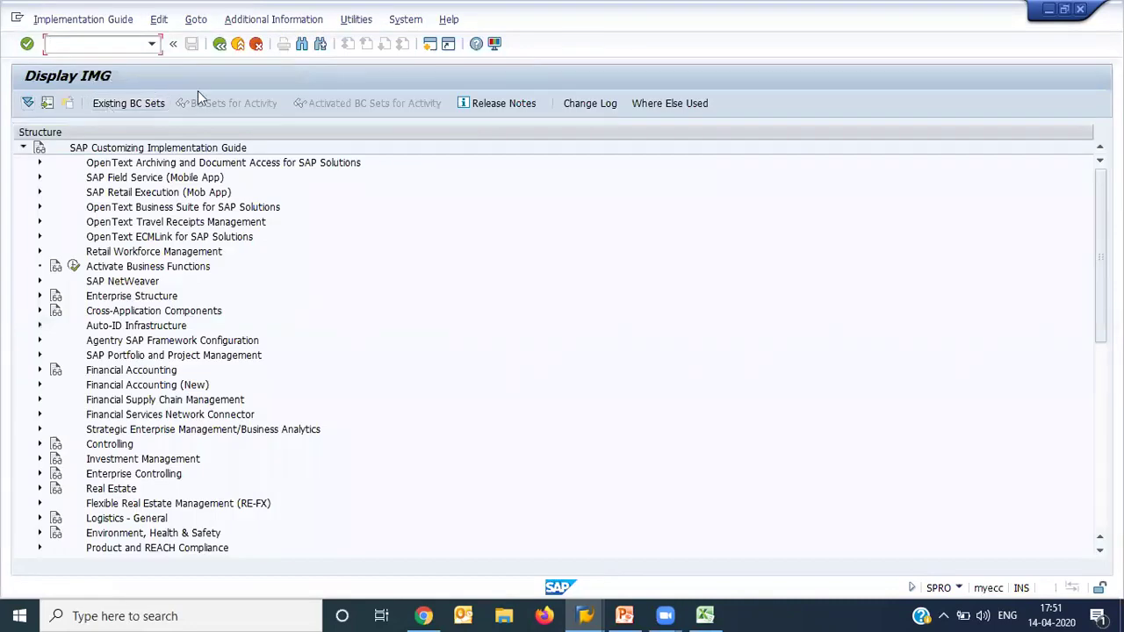
# Expand Plant Maintenance and Customer Service through Maintenance and Service Processing and Maintenance and Service Orders to Functions and Settings for Order Types.
pyautogui.click(109, 389)
pyautogui.press('Down')
pyautogui.press('Down')
pyautogui.press('Down')
pyautogui.press('Down')
pyautogui.press('Down')
pyautogui.press('Down')
pyautogui.press('Down')
pyautogui.press('Down')
pyautogui.press('Down')
pyautogui.press('Down')
pyautogui.press('Down')
pyautogui.press('Down')
pyautogui.press('Down')
pyautogui.press('Down')
pyautogui.press('Down')
pyautogui.press('Down')
pyautogui.press('Down')
pyautogui.press('Down')
pyautogui.press('Down')
pyautogui.press('Down')
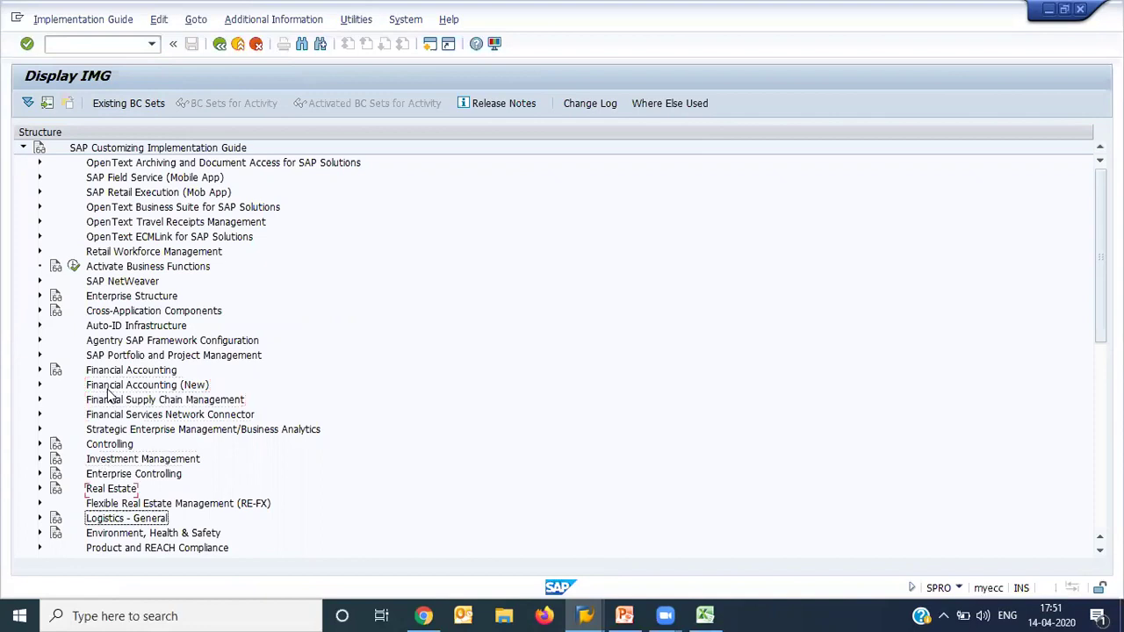
pyautogui.press('Down')
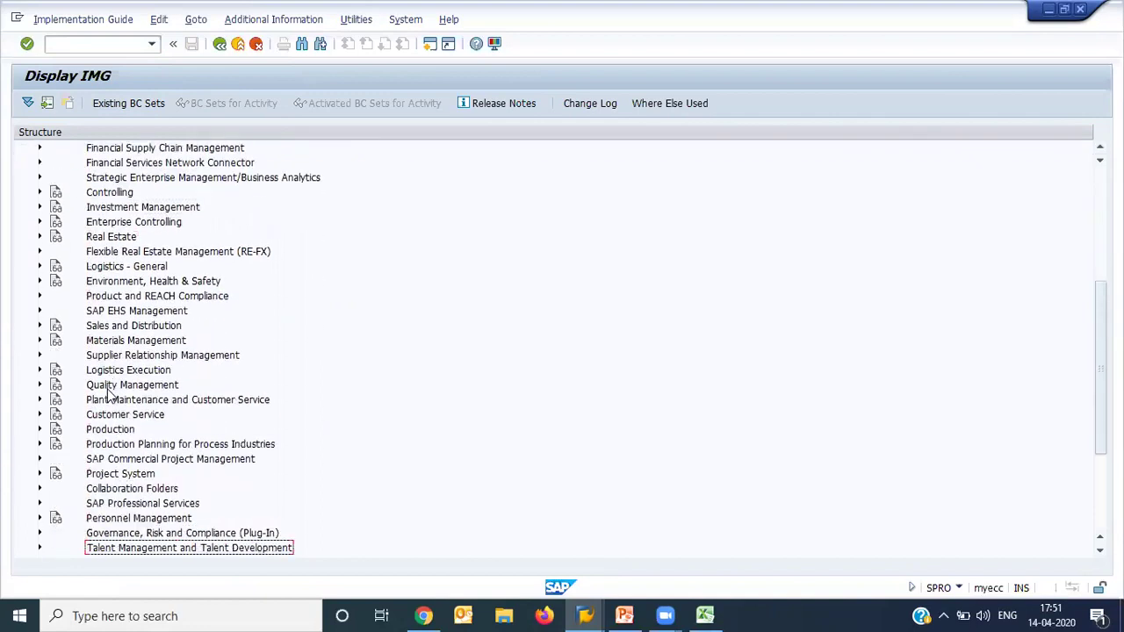
pyautogui.click(39, 399)
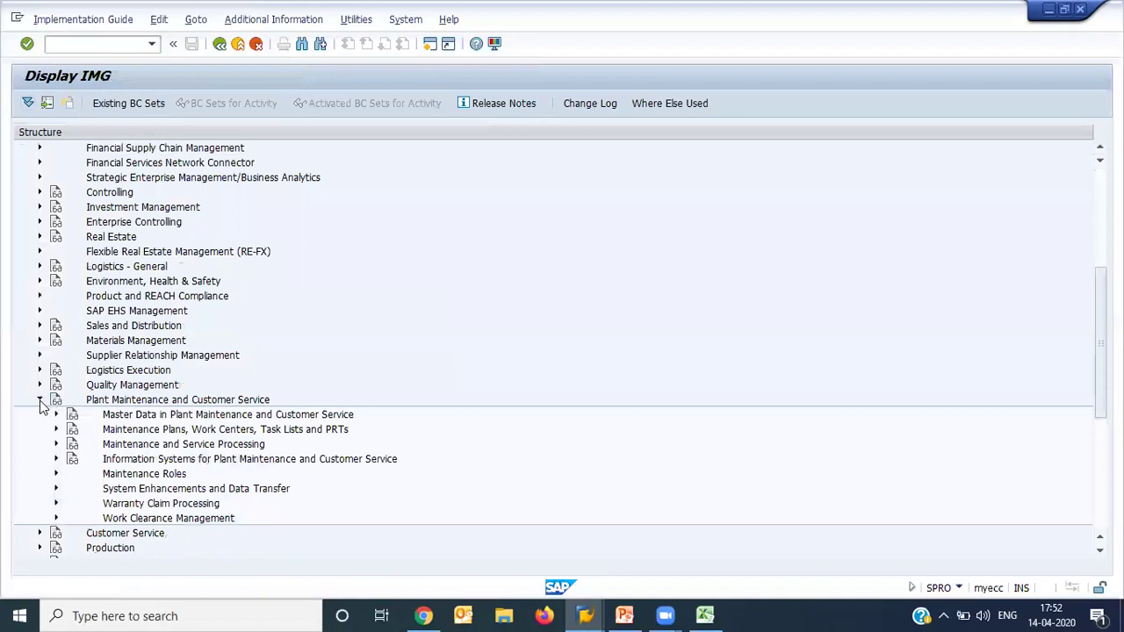
pyautogui.click(55, 445)
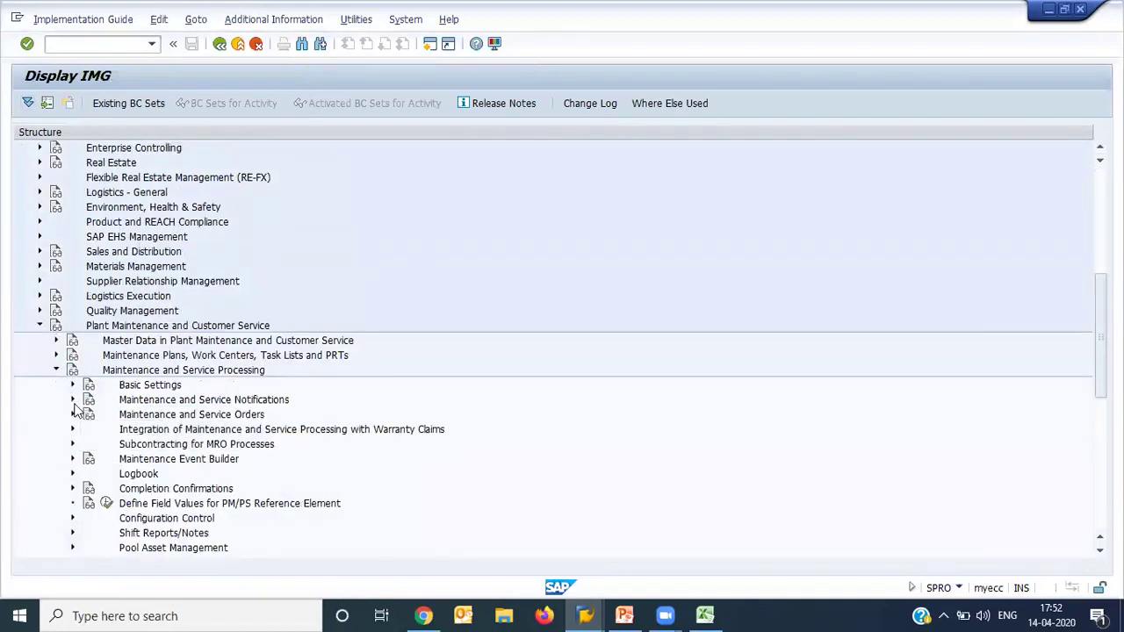
pyautogui.click(147, 422)
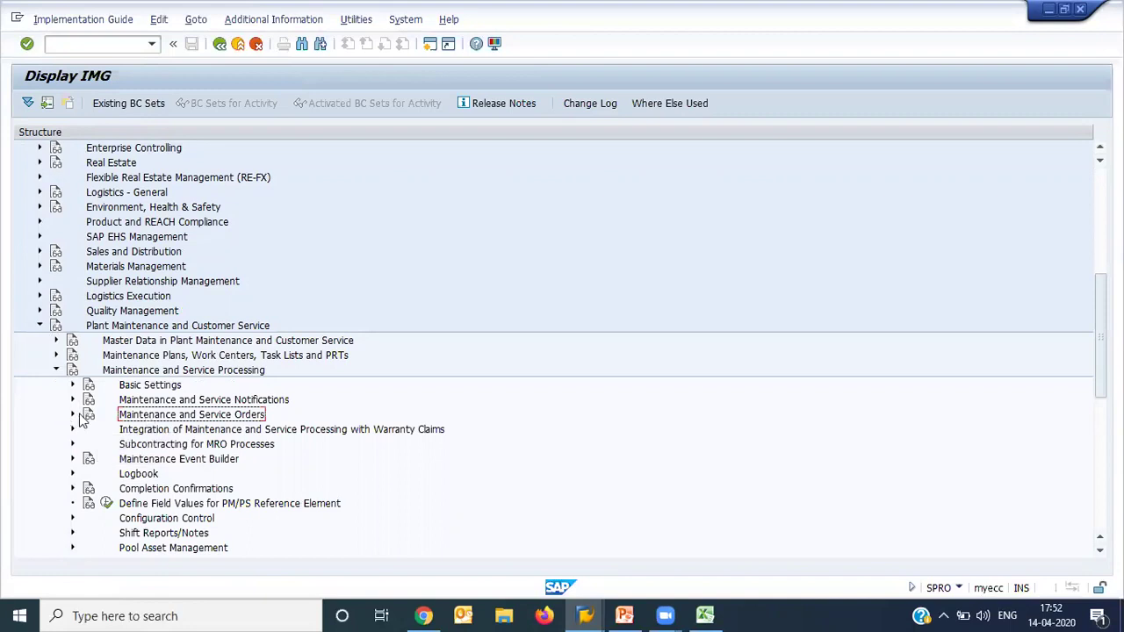
pyautogui.click(73, 416)
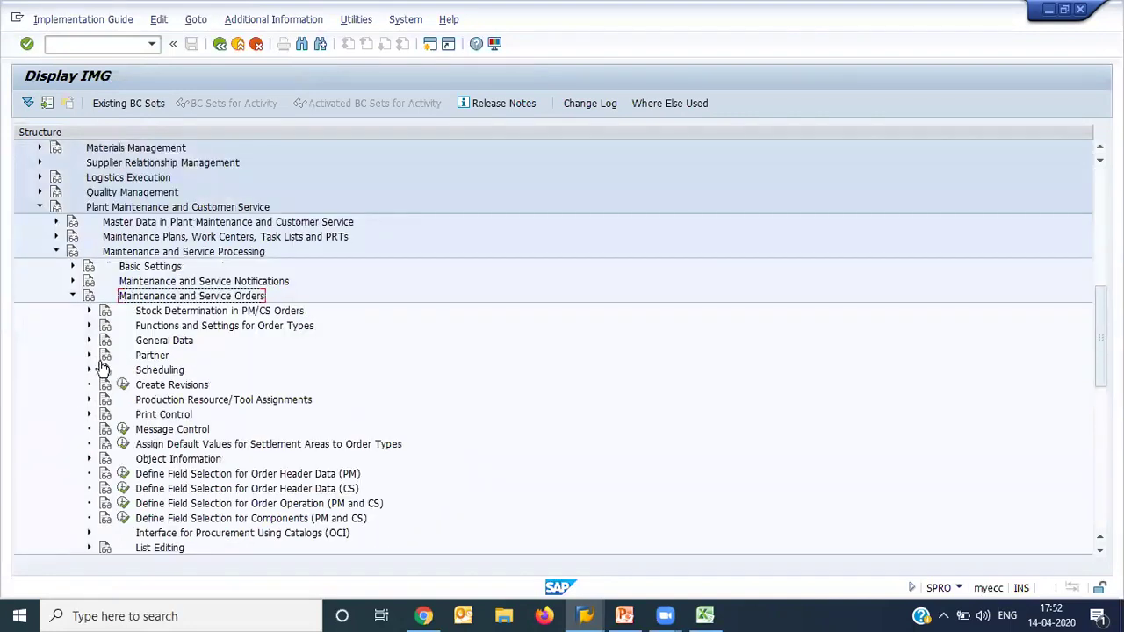
pyautogui.click(89, 325)
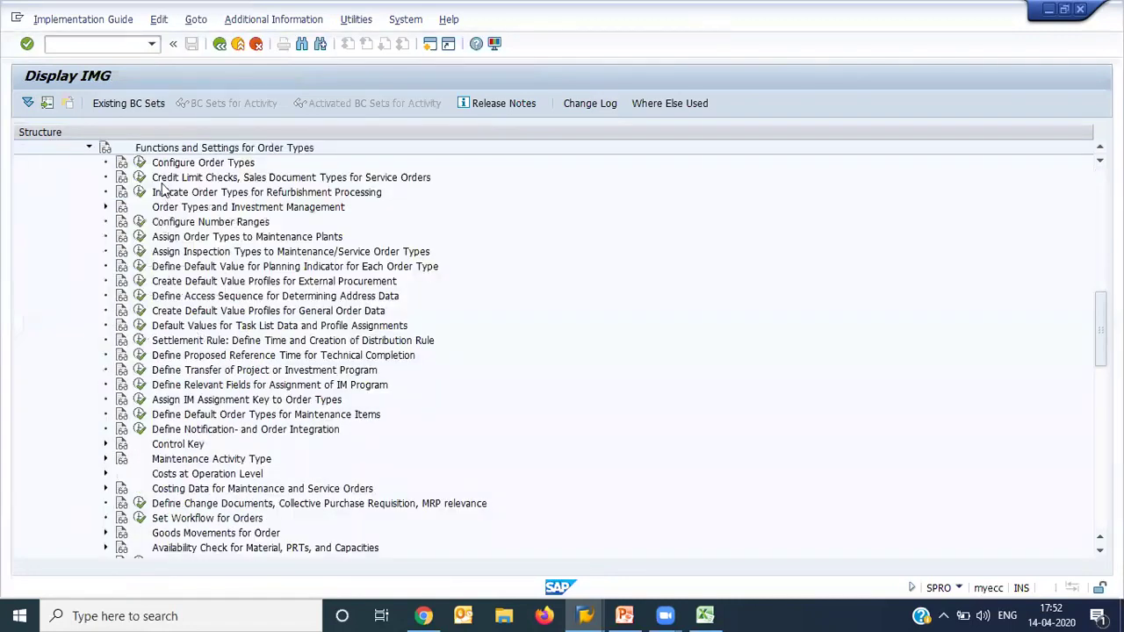
# Examine the settings and settlement profile of order type PM06 under Configure Order Types and return to the IMG.
pyautogui.click(140, 164)
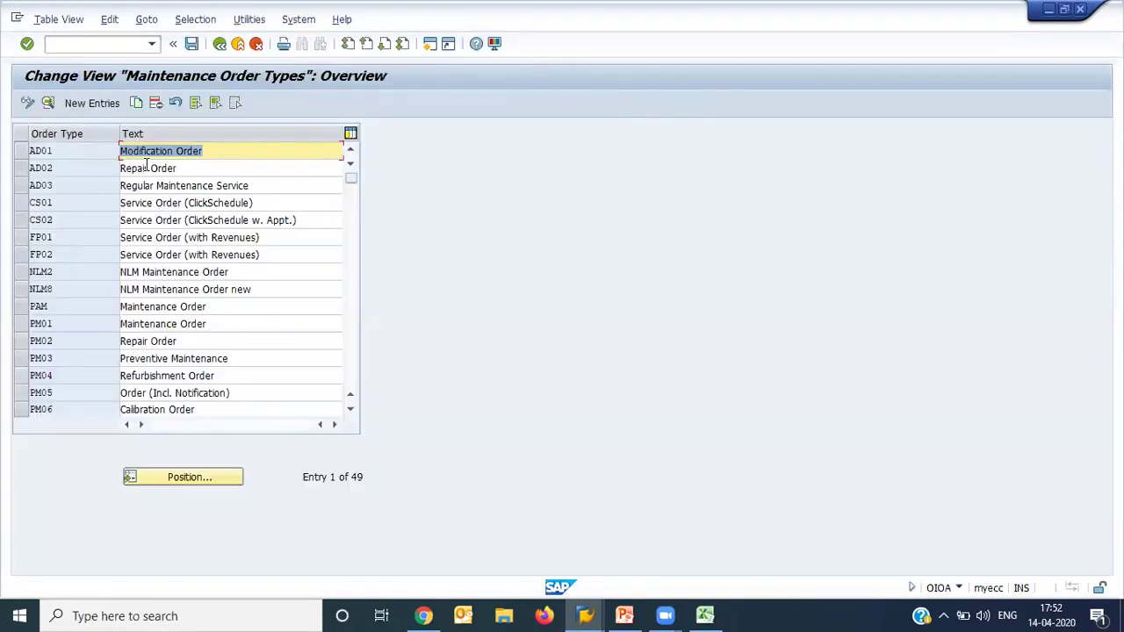
pyautogui.doubleClick(167, 409)
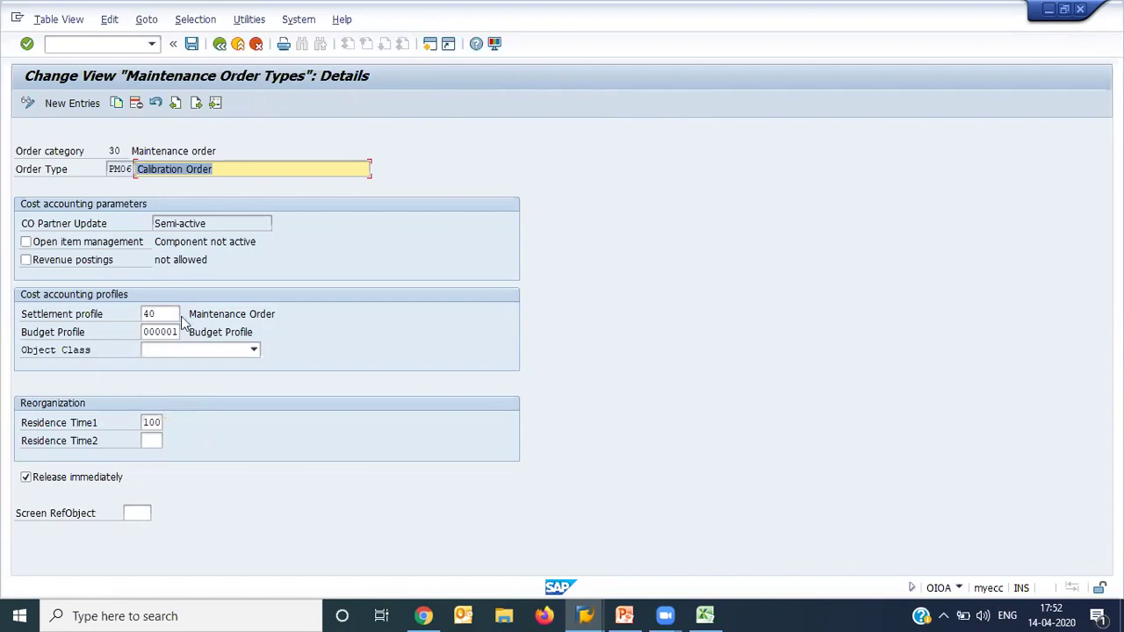
pyautogui.click(163, 313)
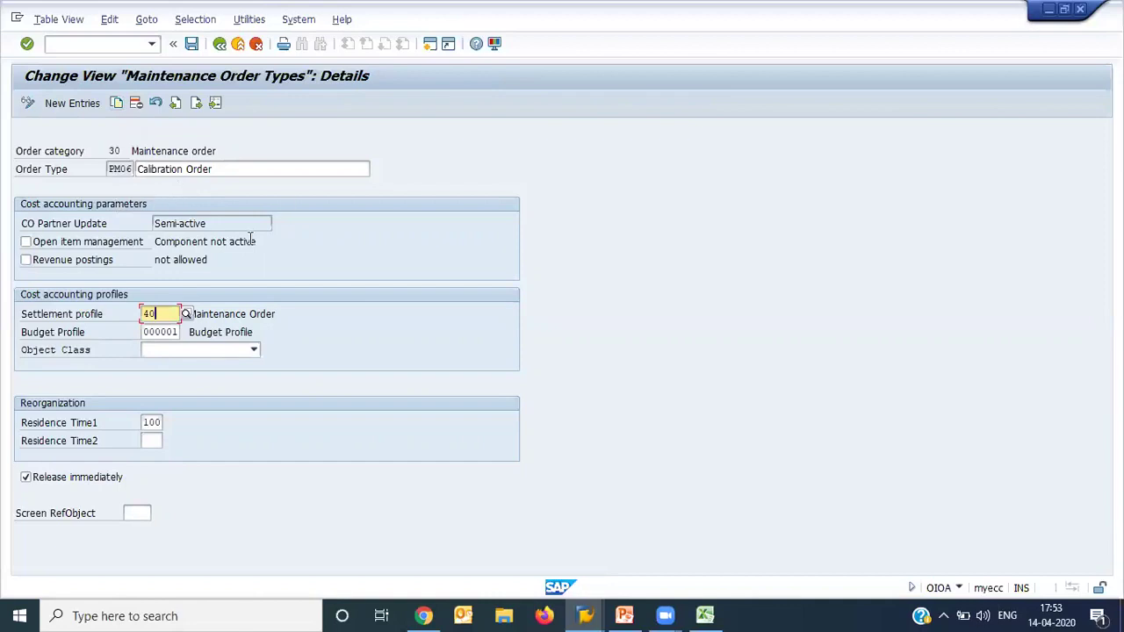
pyautogui.click(192, 45)
pyautogui.click(219, 46)
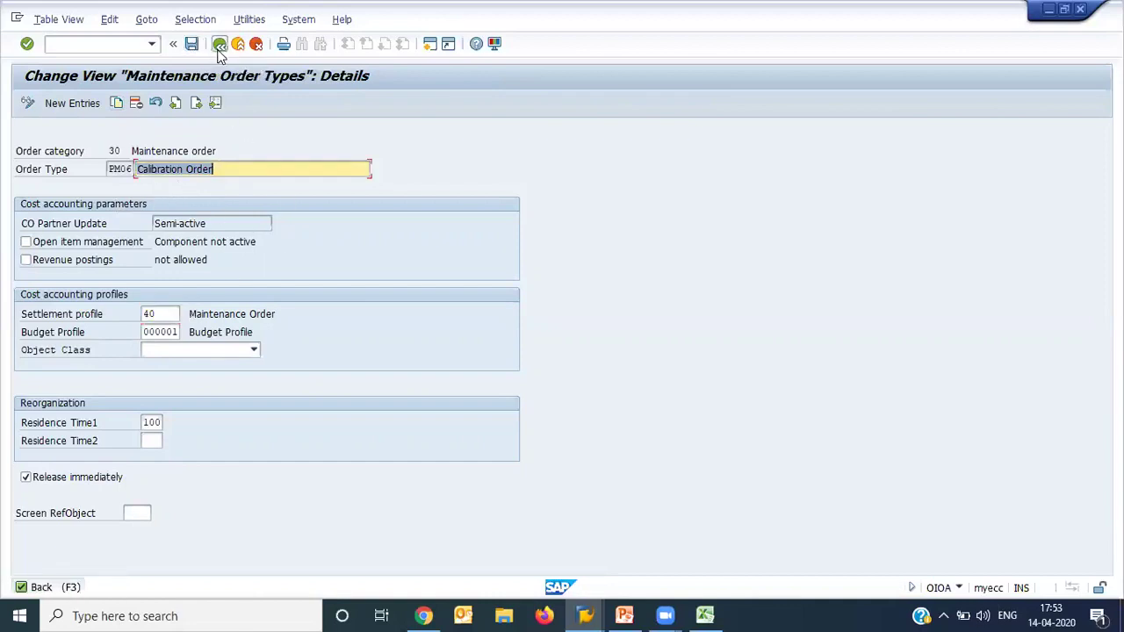
pyautogui.click(219, 51)
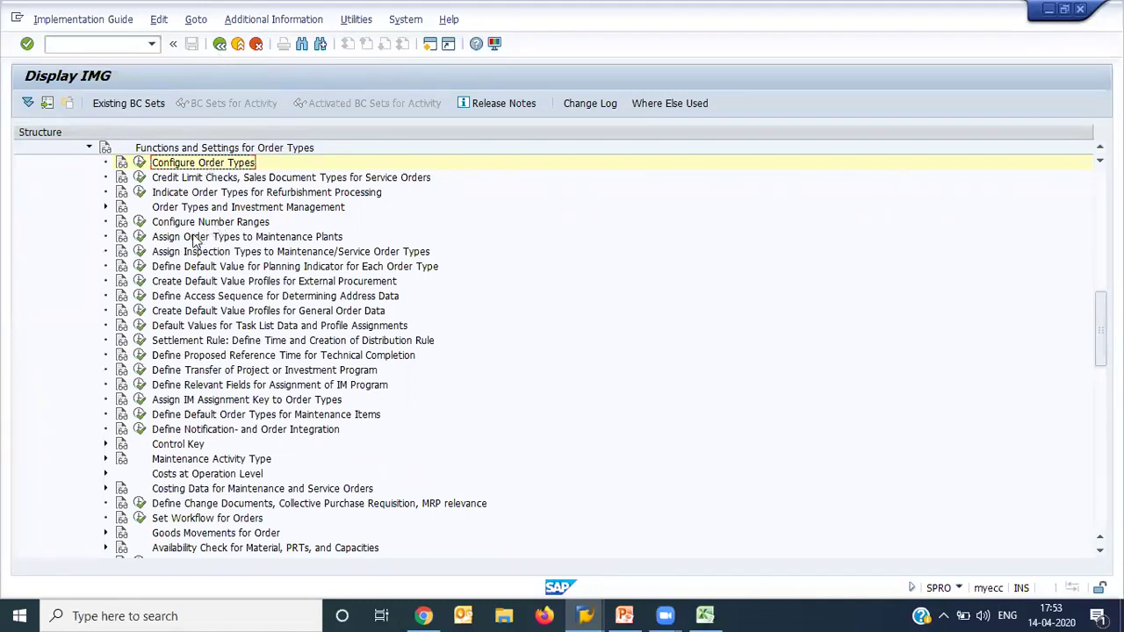
# Examine the order types assigned to planning plant PM01 under Assign Order Types to Maintenance Plants and return to the IMG.
pyautogui.click(138, 237)
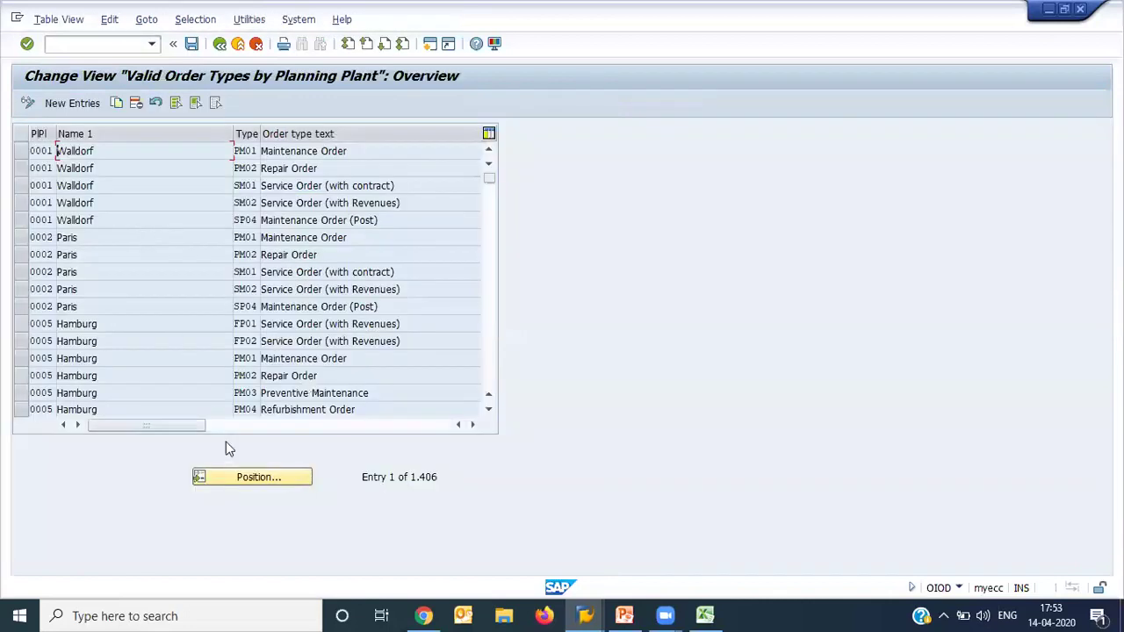
pyautogui.click(246, 477)
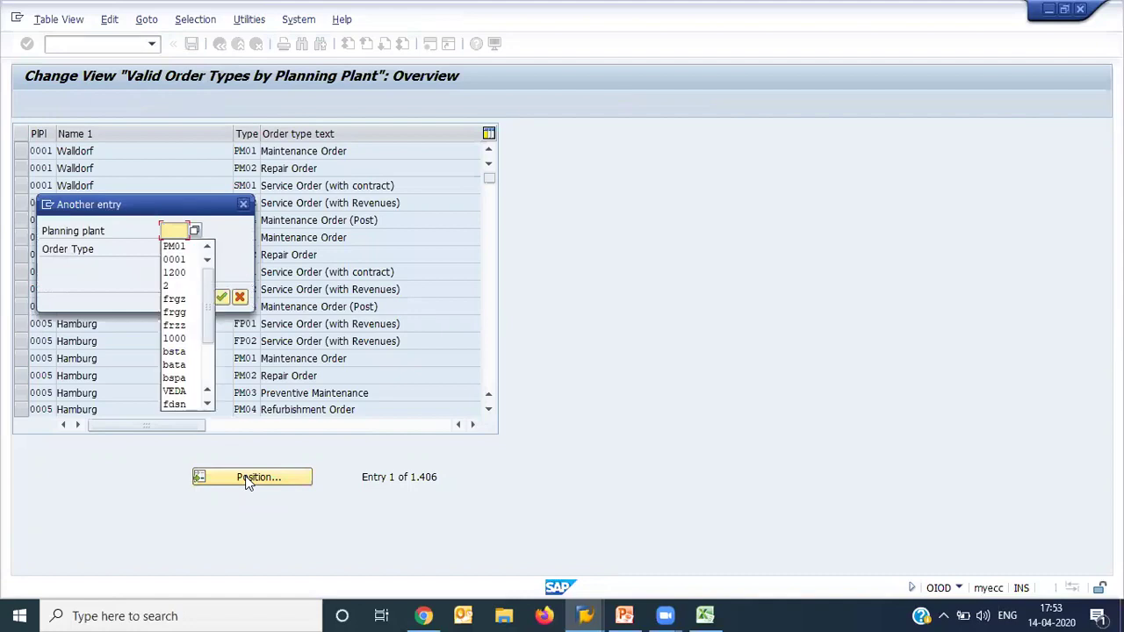
pyautogui.write('PM01')
pyautogui.press('Return')
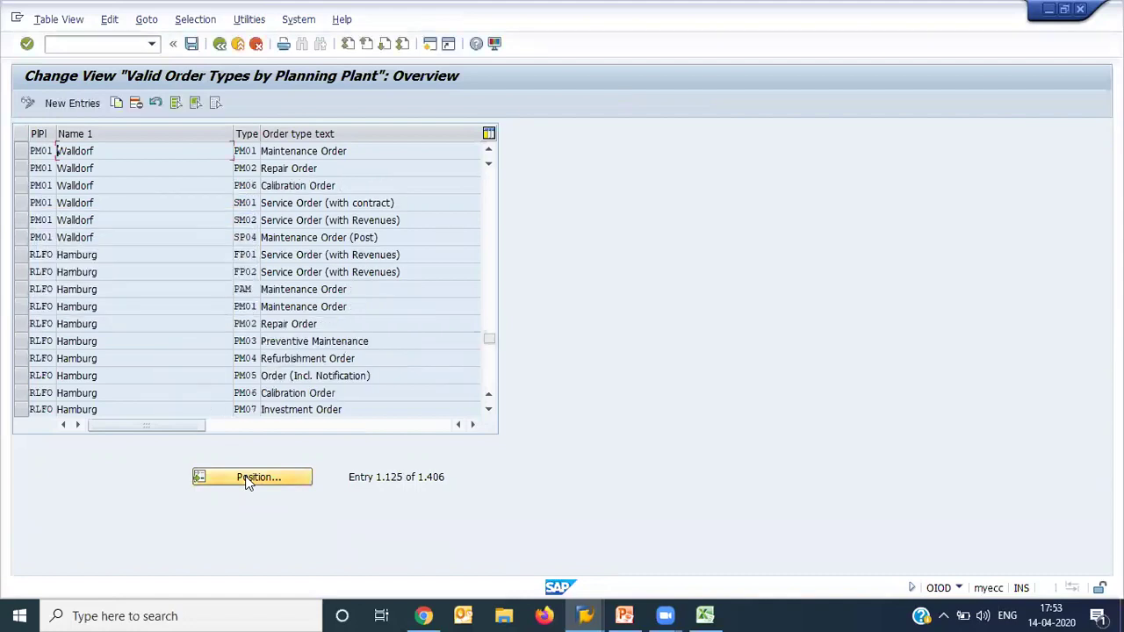
pyautogui.click(26, 151)
pyautogui.click(22, 168)
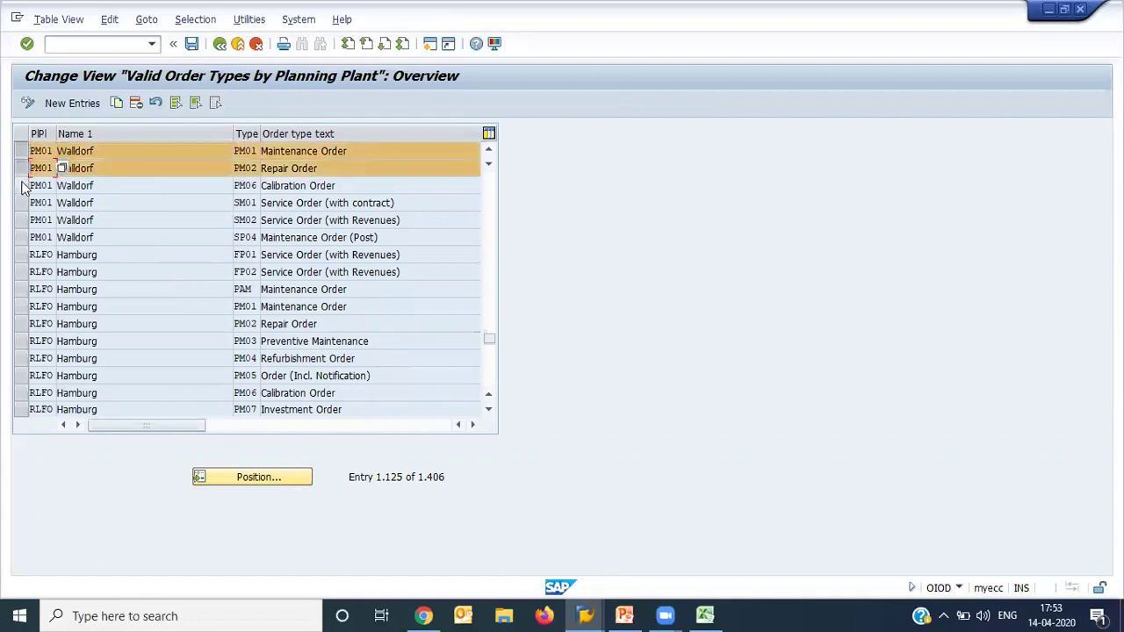
pyautogui.click(23, 185)
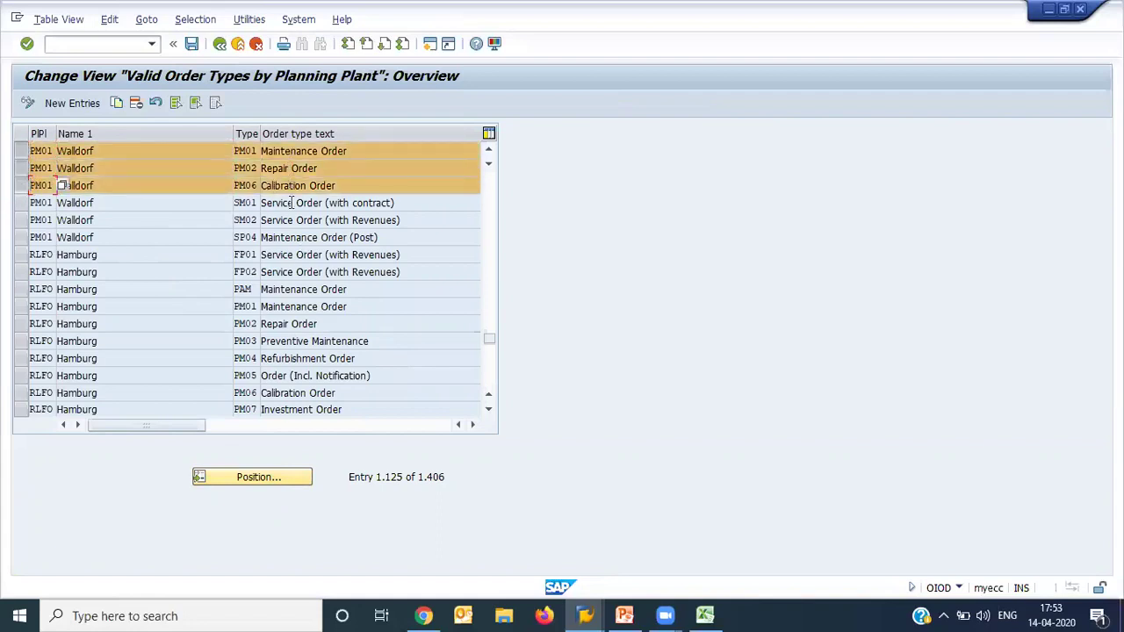
pyautogui.click(220, 44)
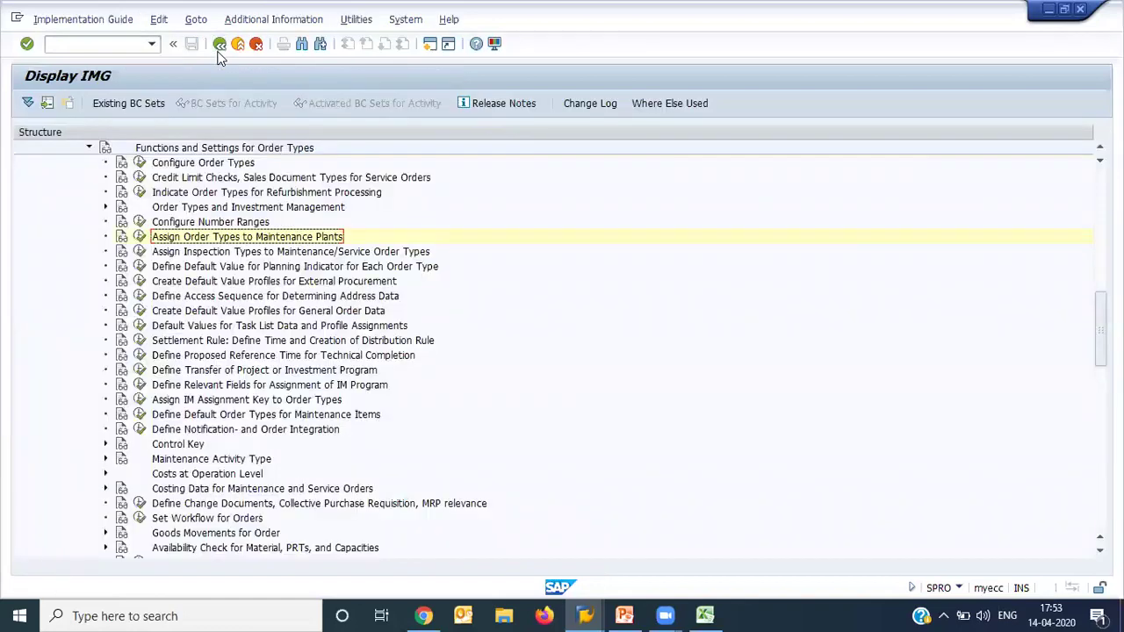
# Open Assign Inspection Types to Maintenance/Service Order Types and select the PM06 entry of plant PM01.
pyautogui.click(209, 254)
pyautogui.click(138, 252)
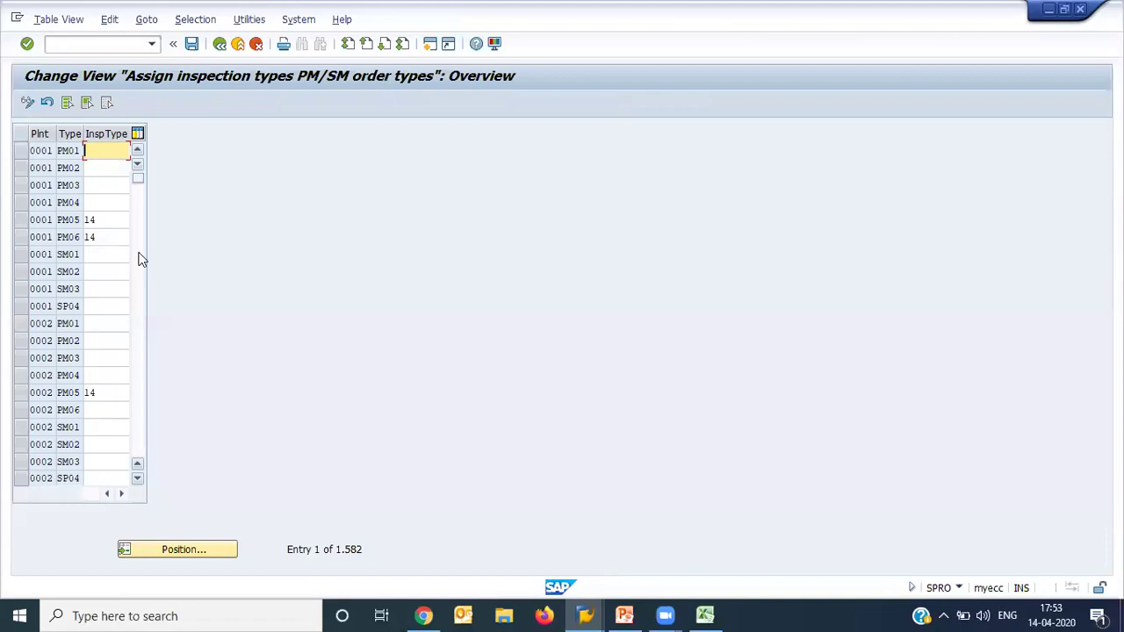
pyautogui.click(201, 552)
pyautogui.write('PM01')
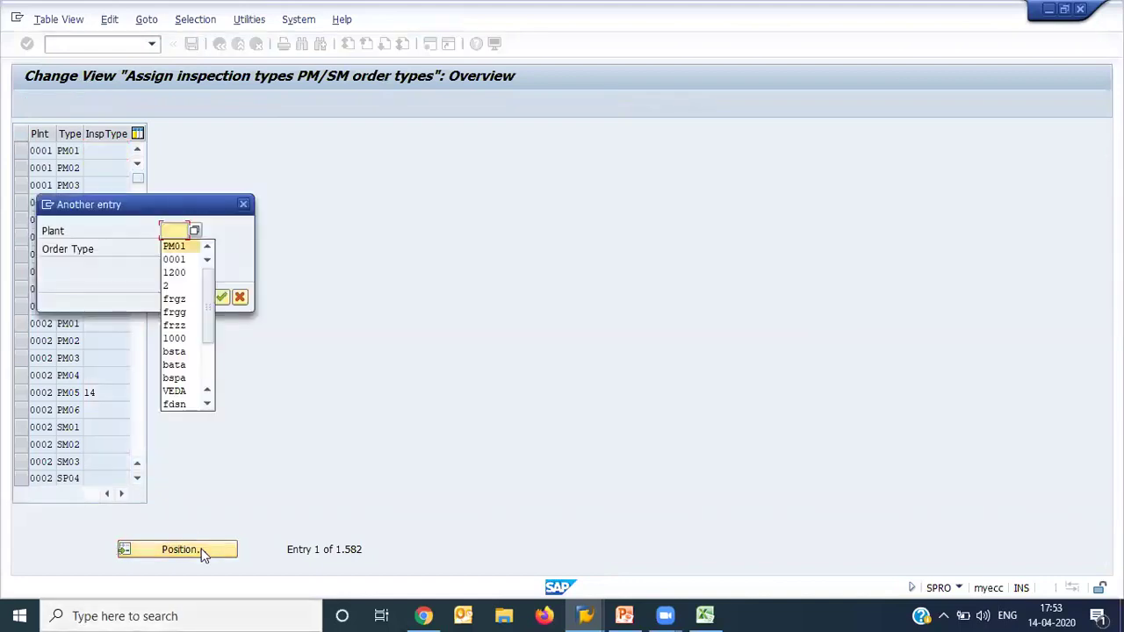
pyautogui.press('Return')
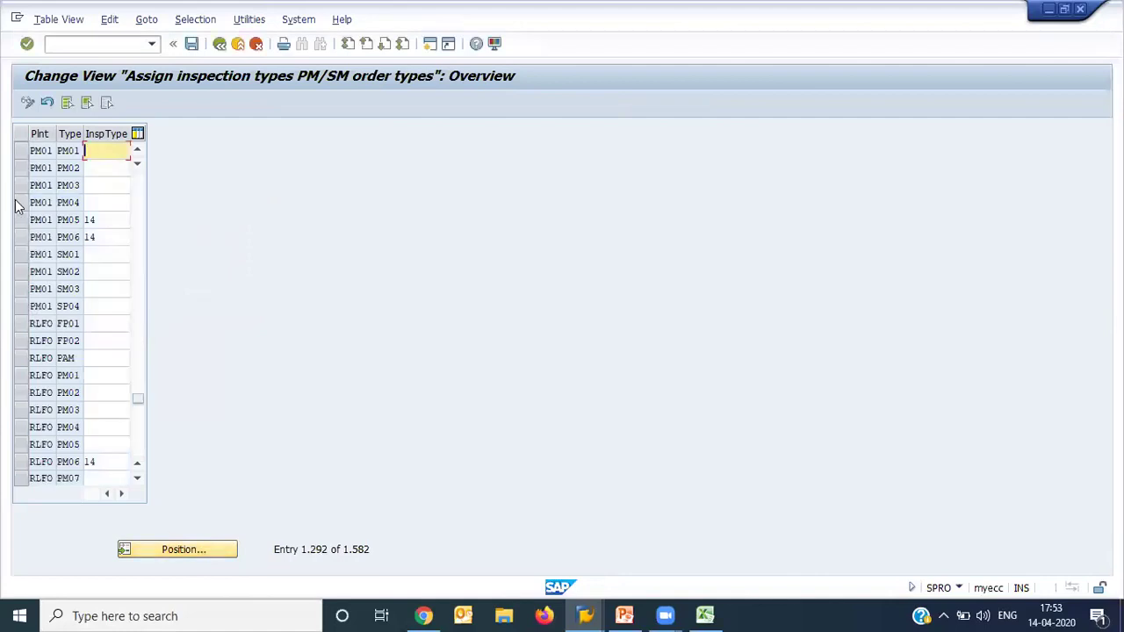
pyautogui.click(23, 238)
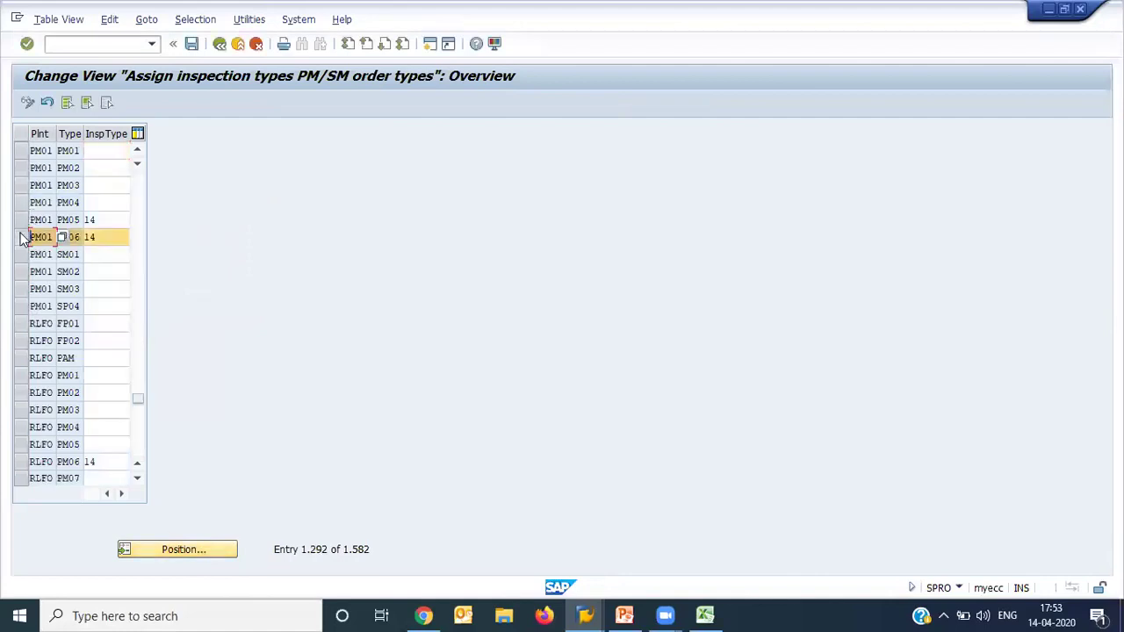
# Remove the inspection type from order type PM05 of plant PM01 and save the assignments.
pyautogui.click(111, 243)
pyautogui.click(102, 221)
pyautogui.press('BackSpace')
pyautogui.press('BackSpace')
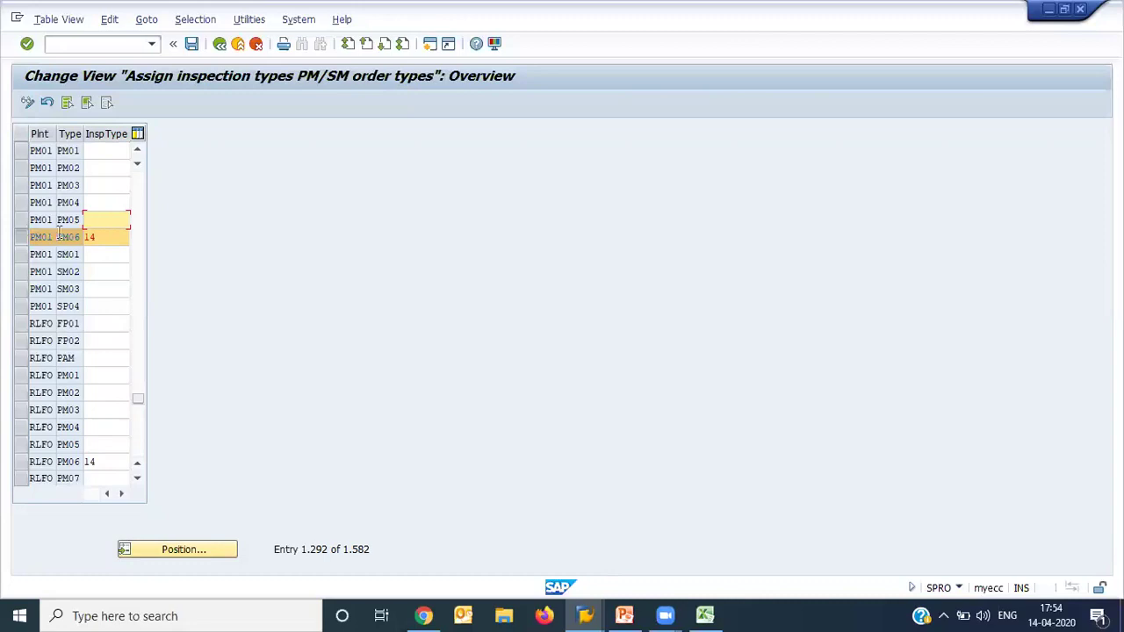
pyautogui.click(108, 237)
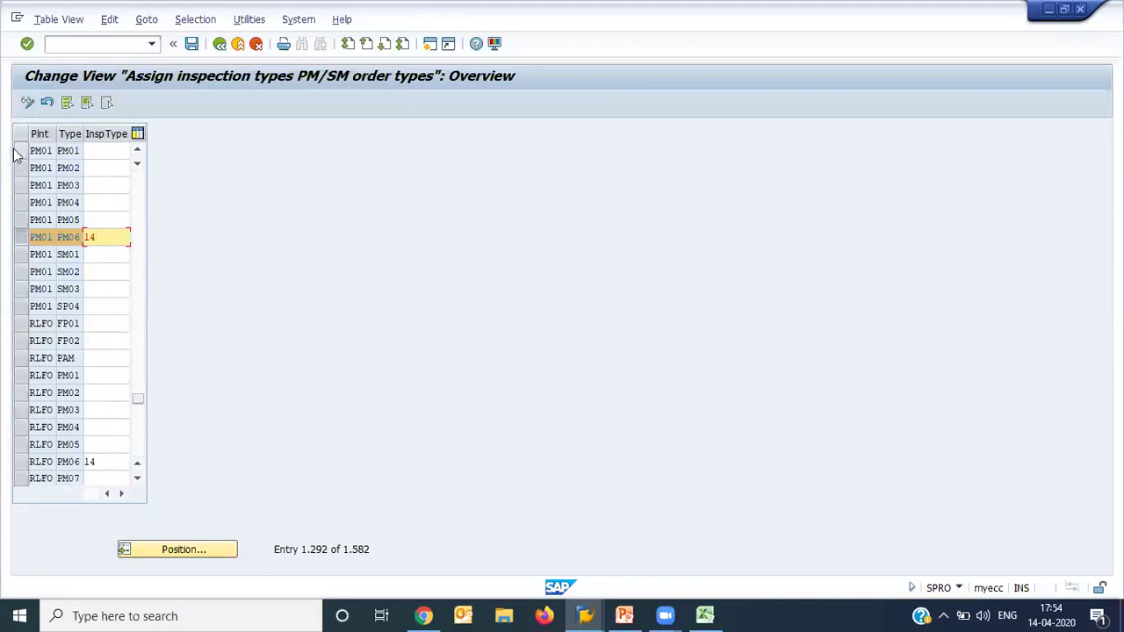
pyautogui.click(69, 168)
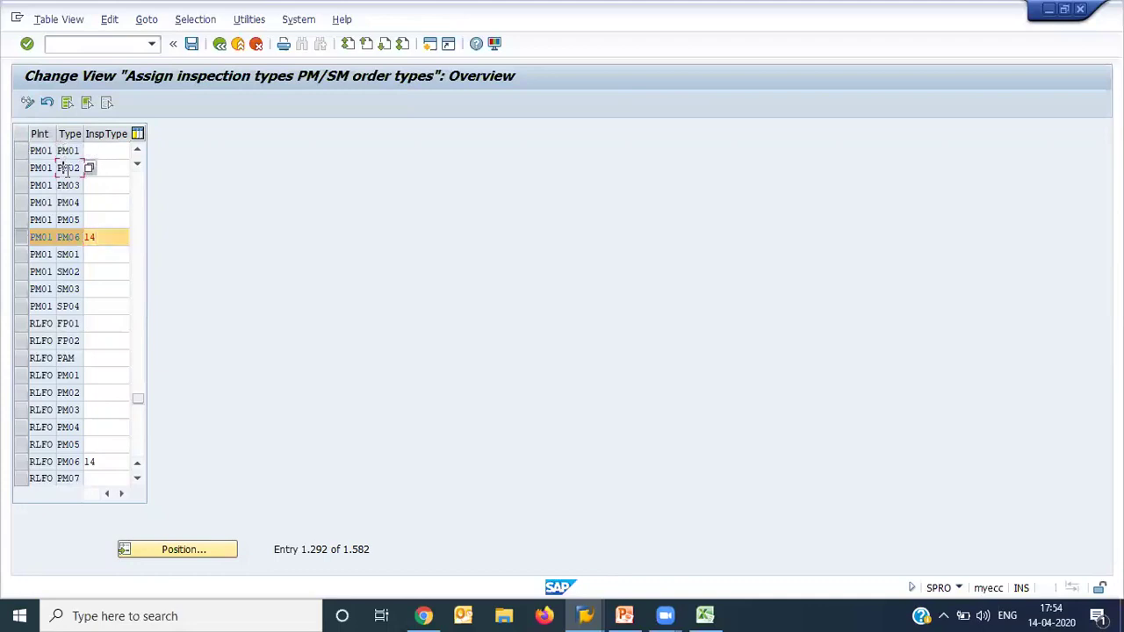
pyautogui.click(117, 149)
pyautogui.click(192, 45)
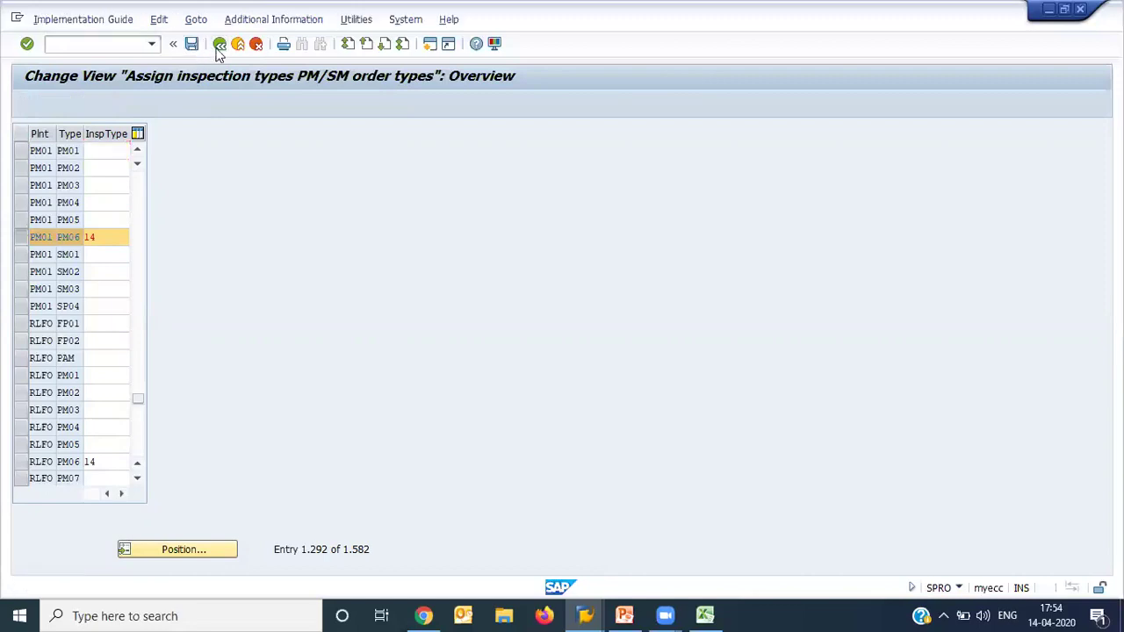
pyautogui.press('Return')
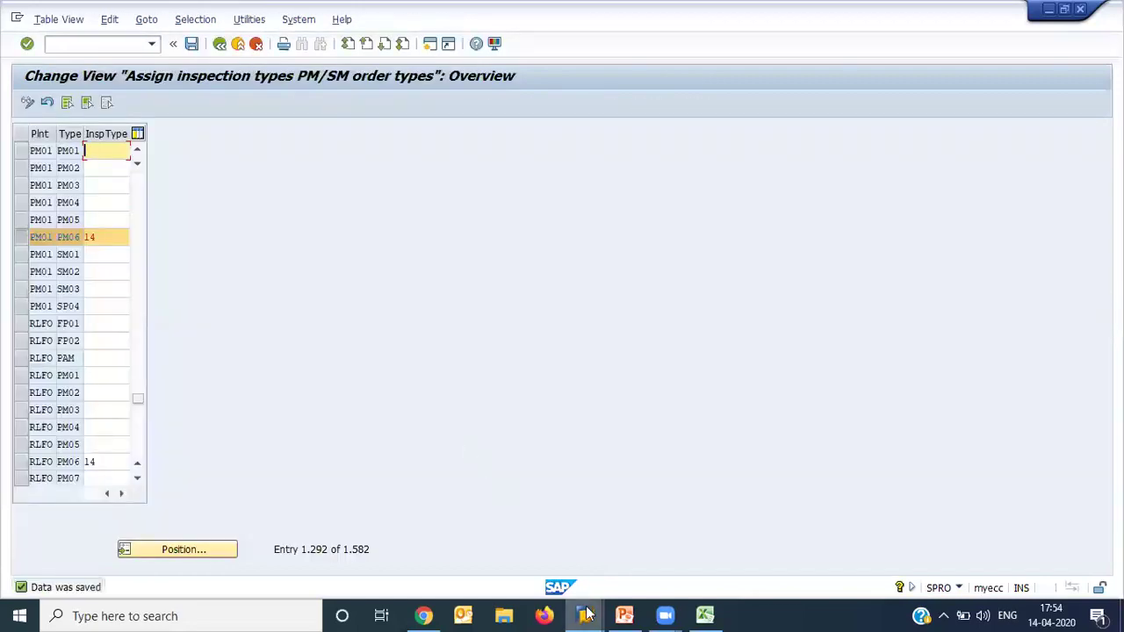
# Return to the maintenance plan being created and assign it the task list of type A, group 82, group counter 1.
pyautogui.moveTo(584, 616)
pyautogui.click(604, 551)
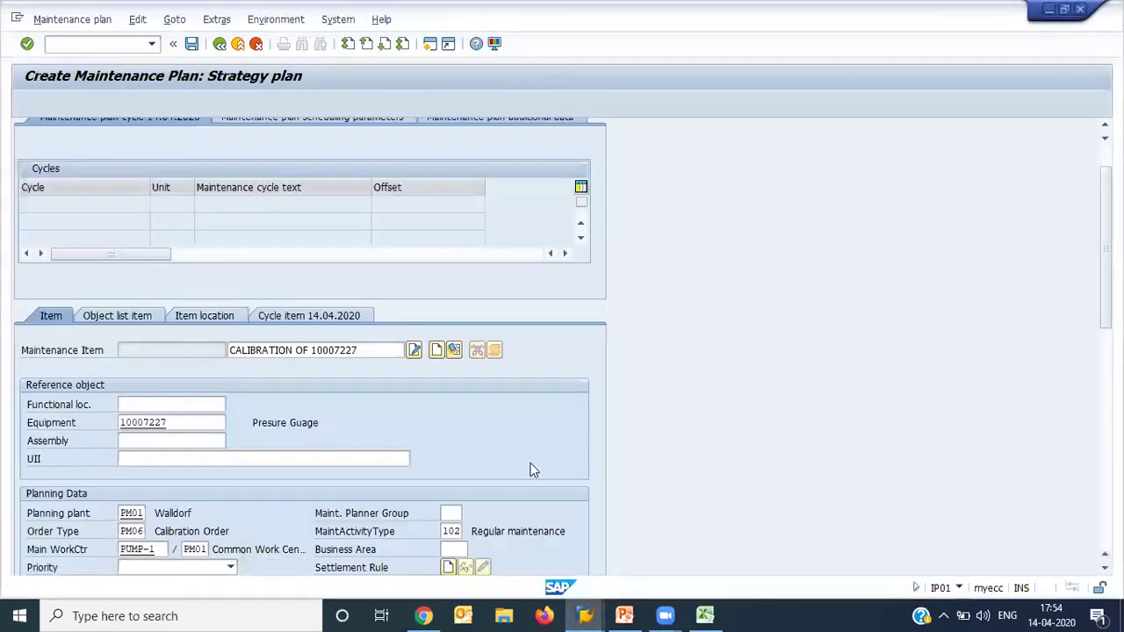
pyautogui.scroll(-10, 366, 394)
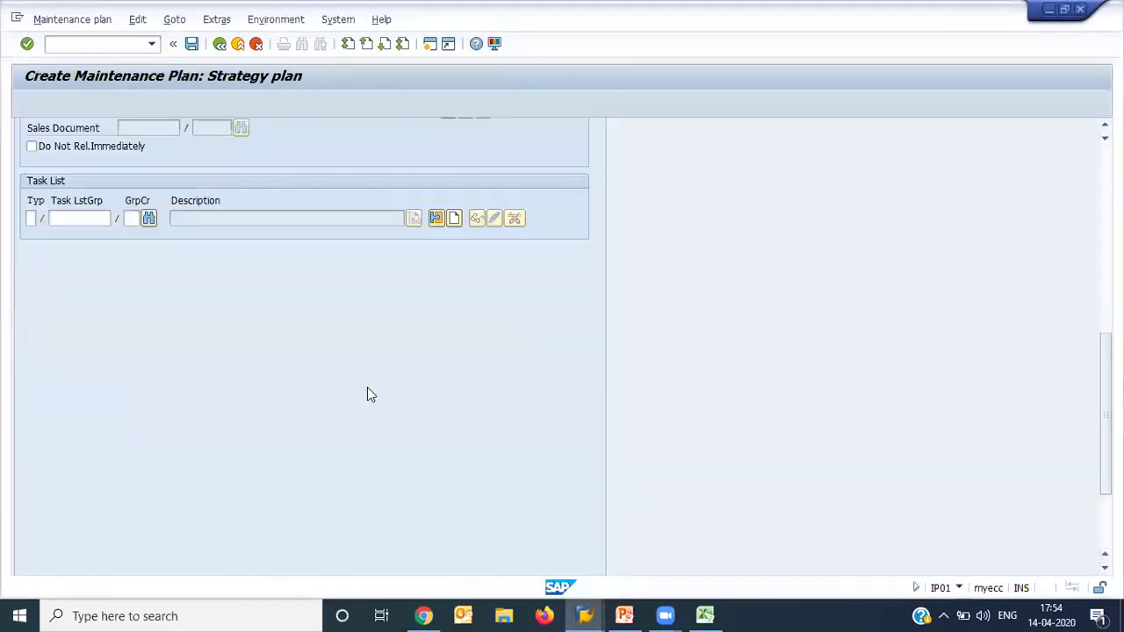
pyautogui.click(31, 218)
pyautogui.press('Tab')
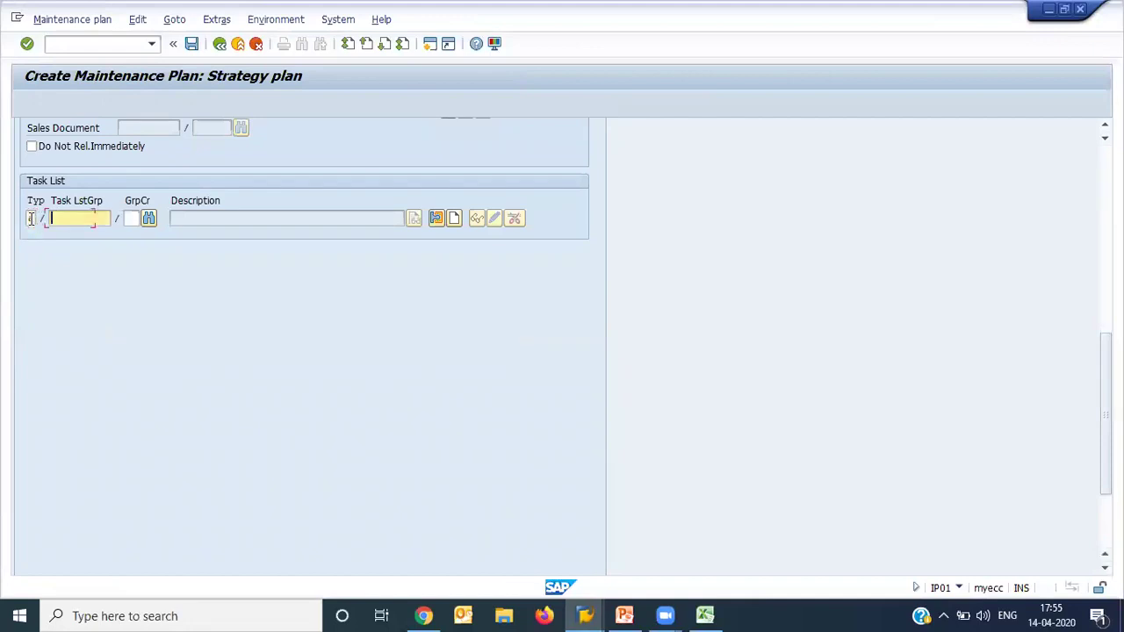
pyautogui.write('8')
pyautogui.press('BackSpace')
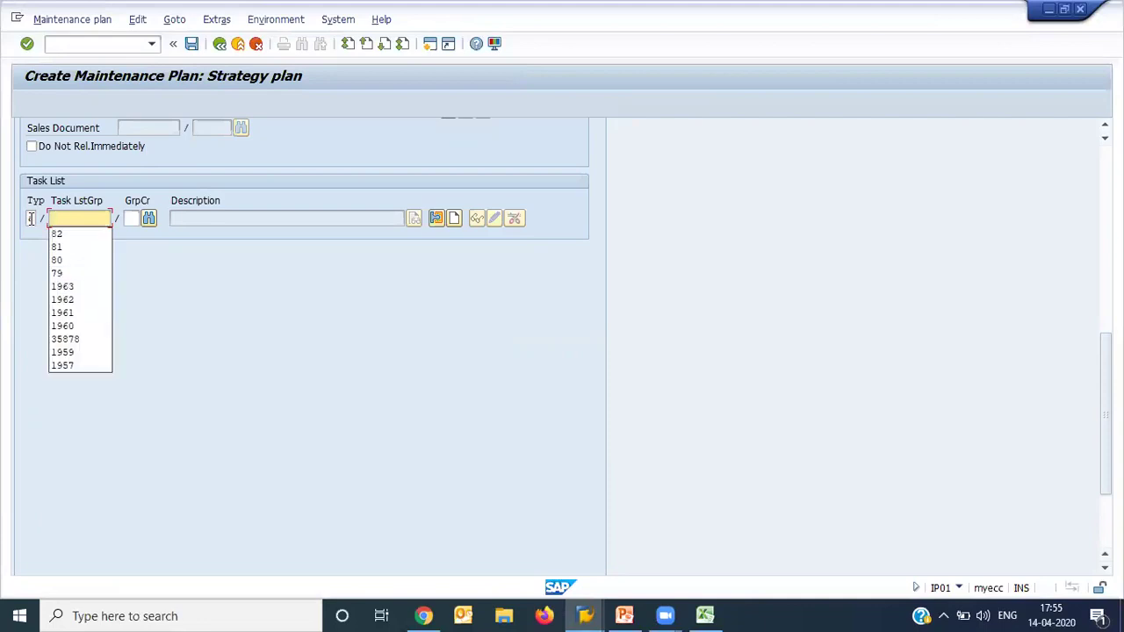
pyautogui.write('82')
pyautogui.press('Tab')
pyautogui.write('1')
pyautogui.click(30, 218)
pyautogui.write('A')
pyautogui.press('Return')
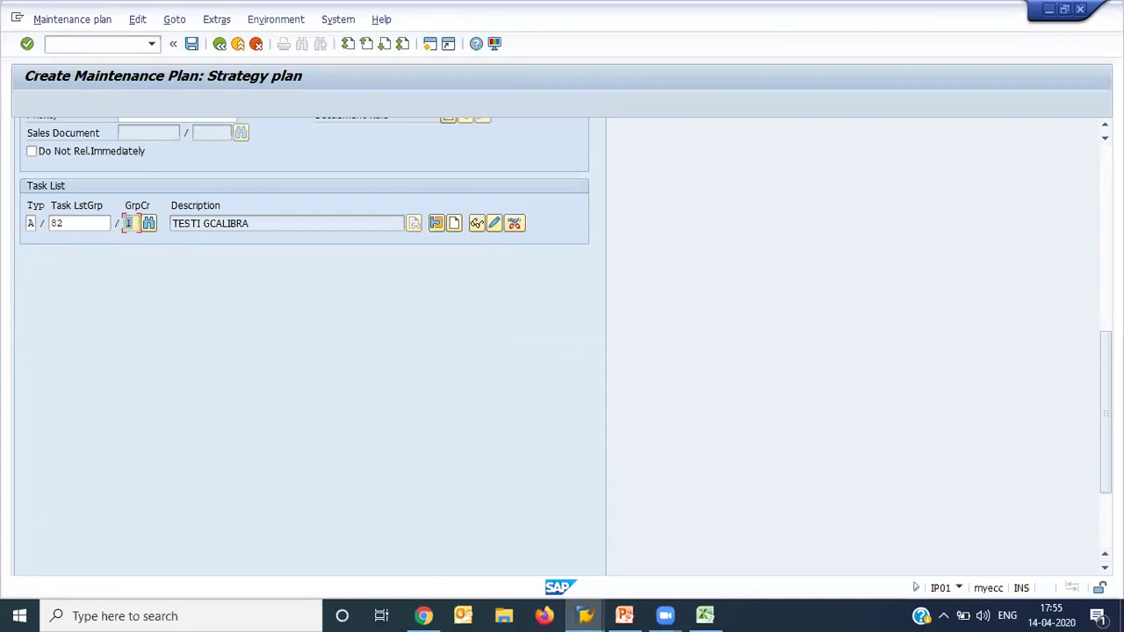
# Set the plan's scheduling period to 1 yr and activate the completion requirement in its scheduling parameters.
pyautogui.scroll(5, 307, 351)
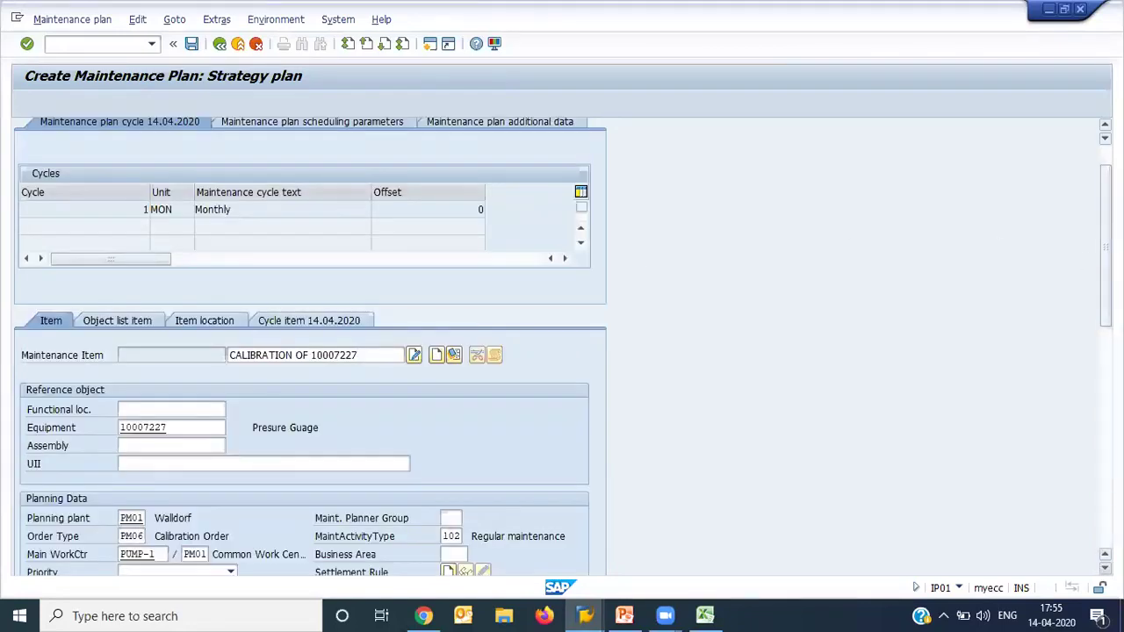
pyautogui.click(392, 121)
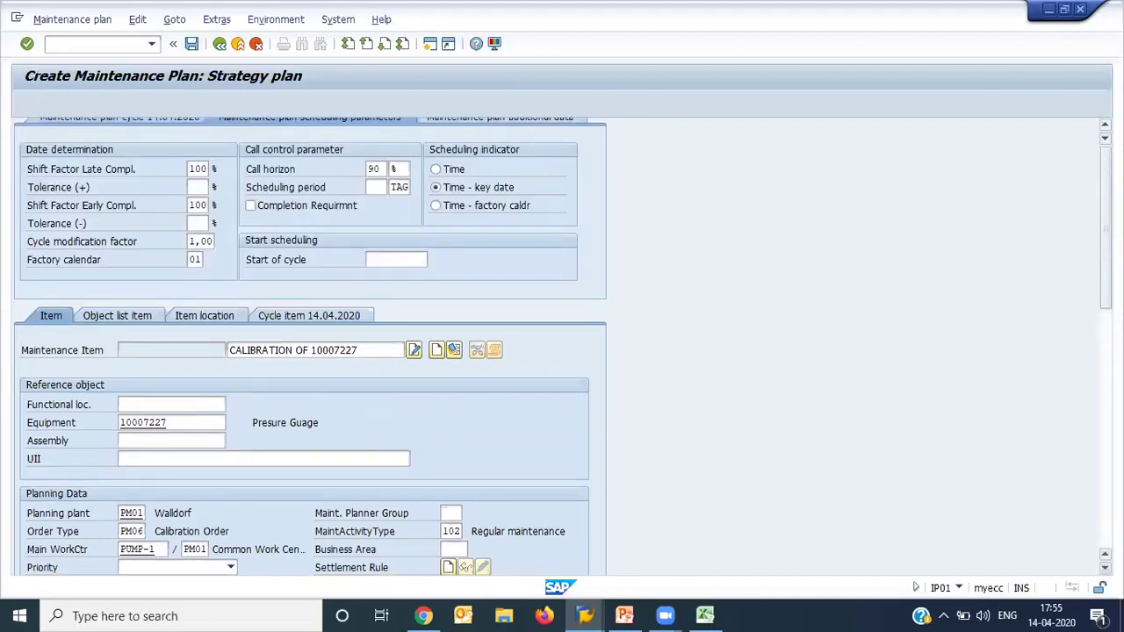
pyautogui.click(381, 241)
pyautogui.write('1')
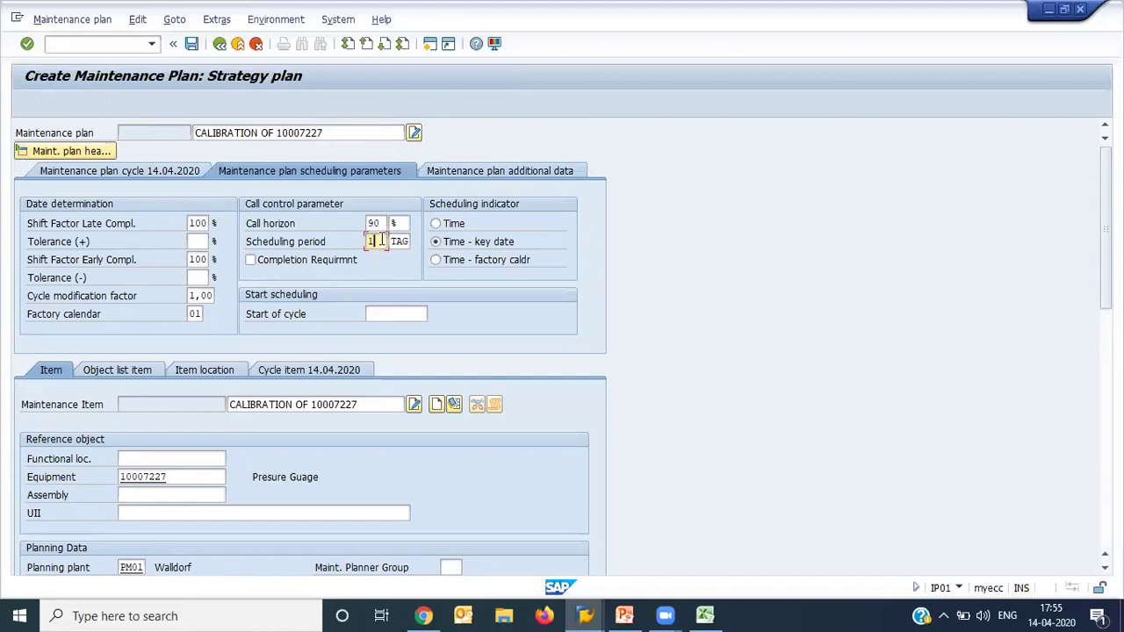
pyautogui.press('Tab')
pyautogui.press('BackSpace')
pyautogui.write('yr')
pyautogui.press('Tab')
pyautogui.press('space')
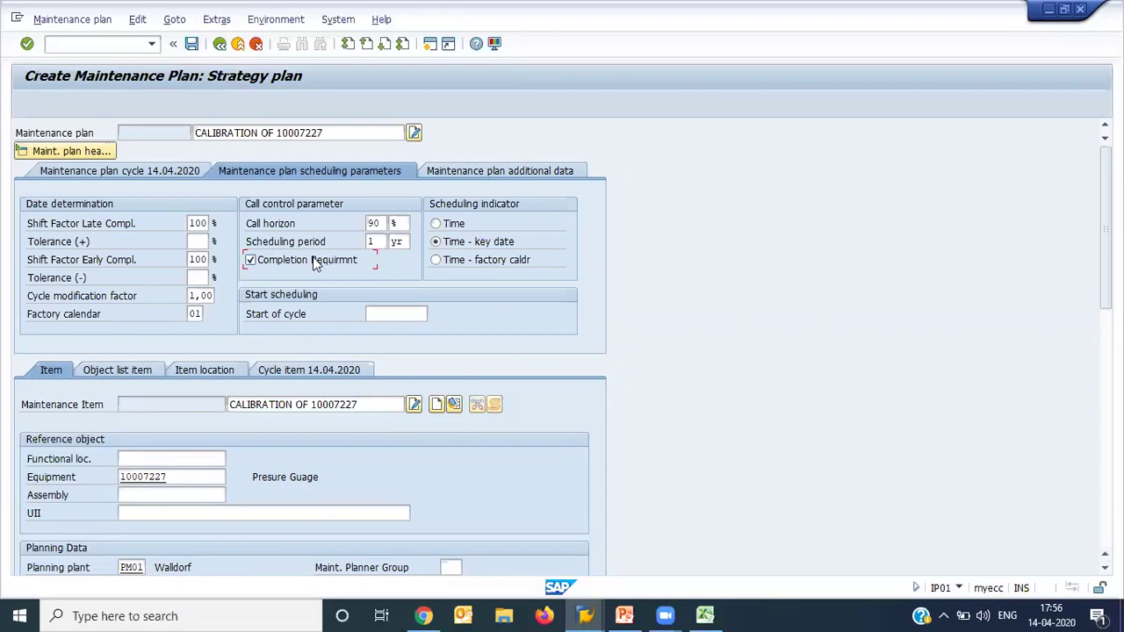
# Save the maintenance plan with the cycle start 14.03.2020.
pyautogui.click(193, 44)
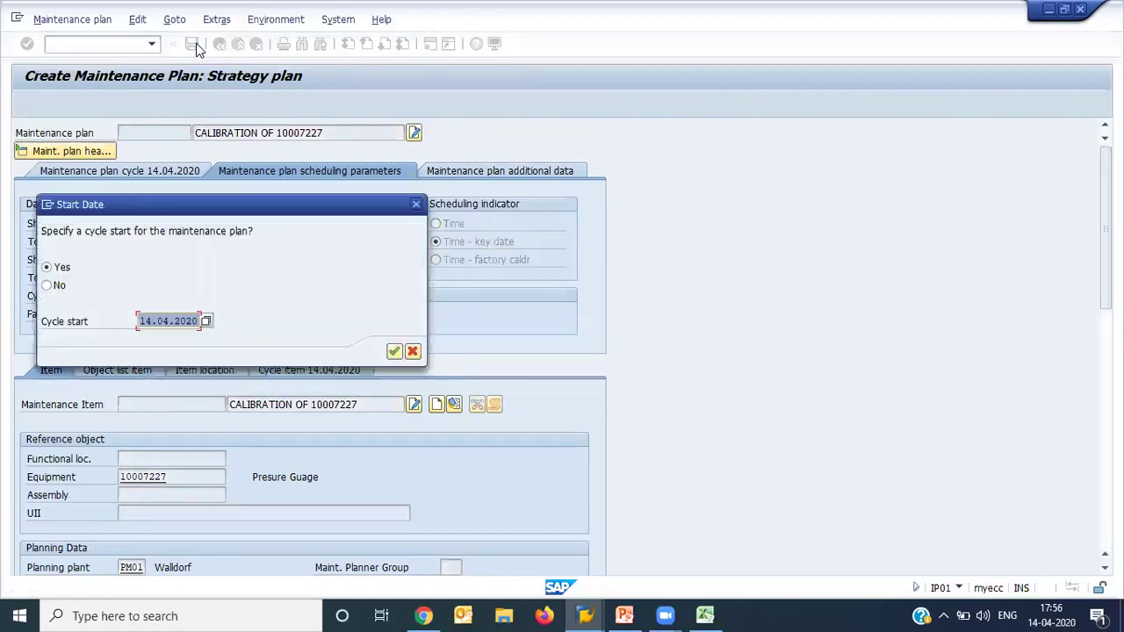
pyautogui.click(168, 322)
pyautogui.press('Delete')
pyautogui.write('3')
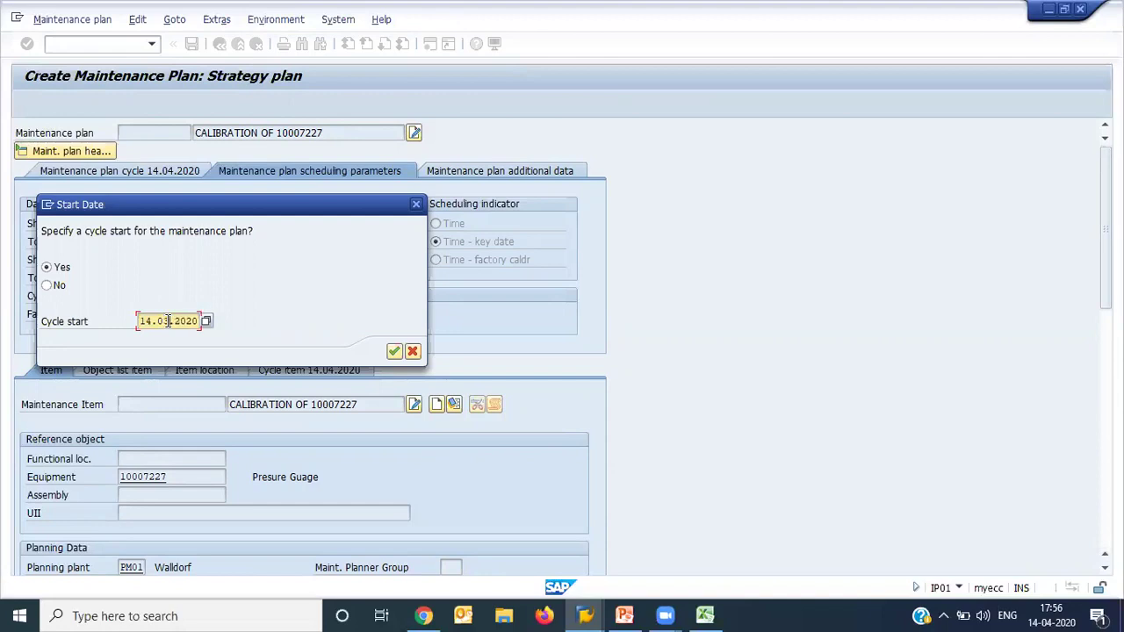
pyautogui.press('Return')
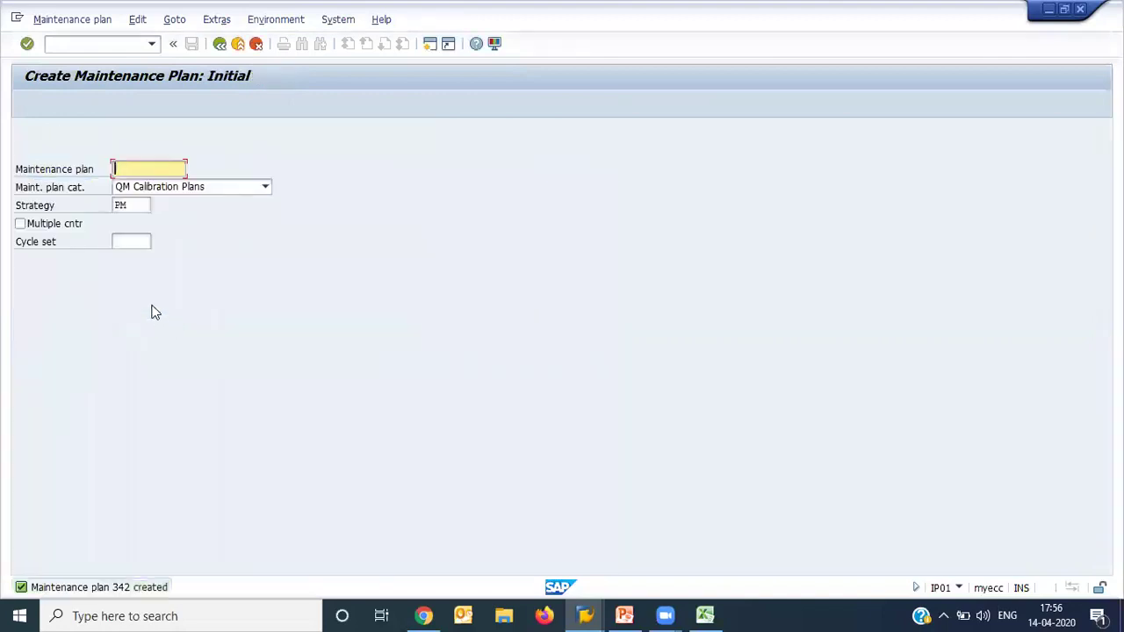
# Open the new maintenance plan for scheduling and start it with 14.03.2020 as the start of cycle.
pyautogui.click(70, 20)
pyautogui.click(100, 111)
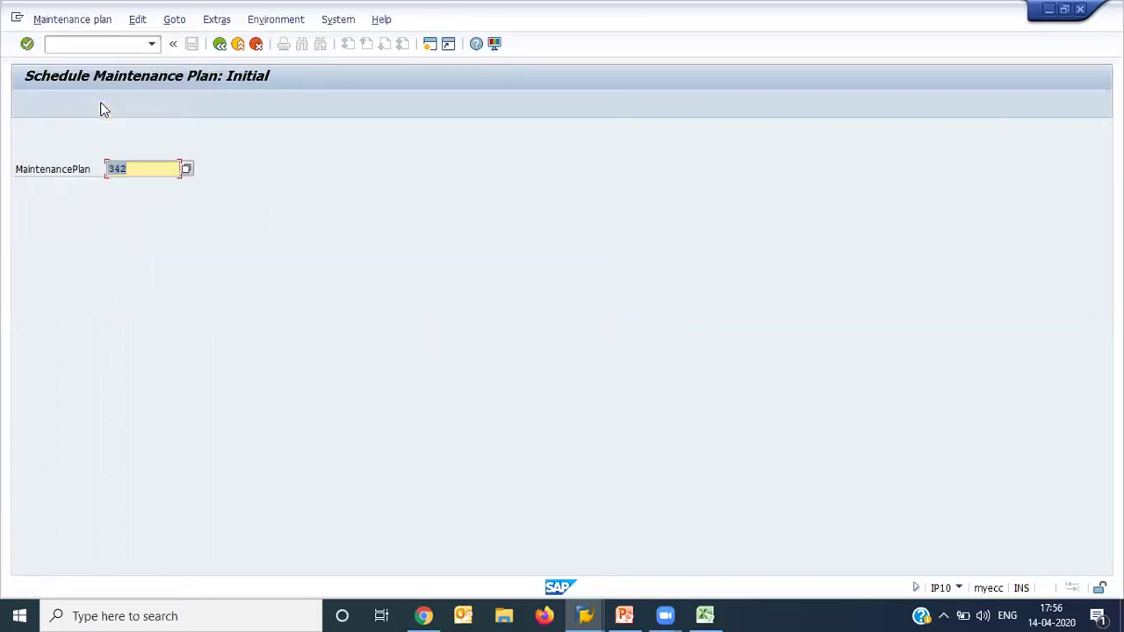
pyautogui.press('Return')
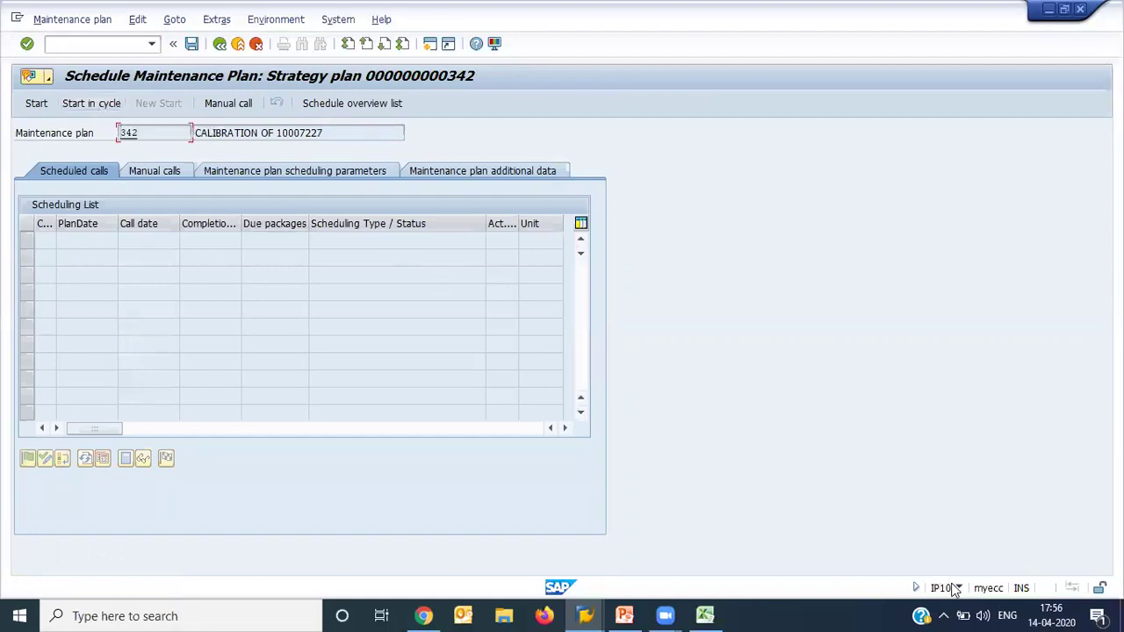
pyautogui.click(38, 109)
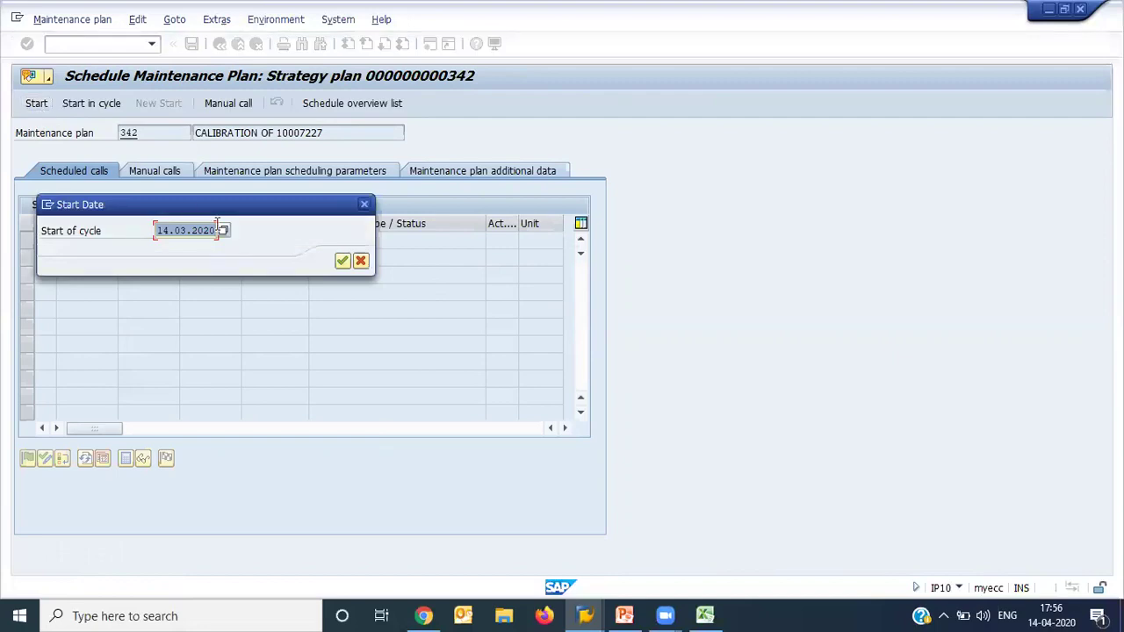
pyautogui.press('Return')
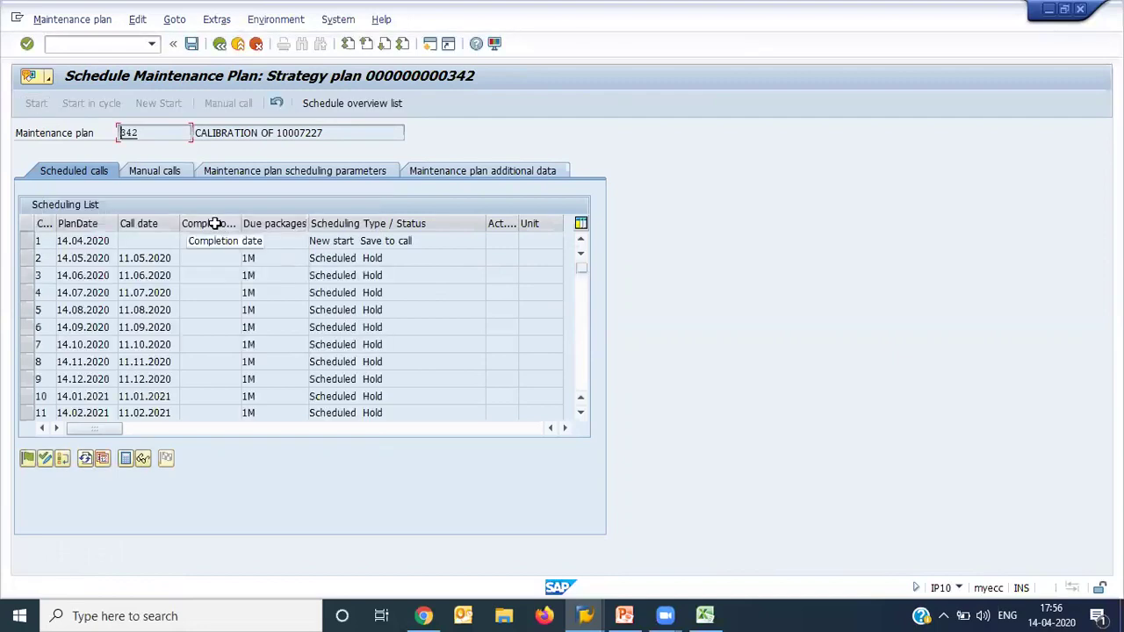
# Review the list of scheduled calls and save the maintenance plan's scheduling.
pyautogui.click(580, 415)
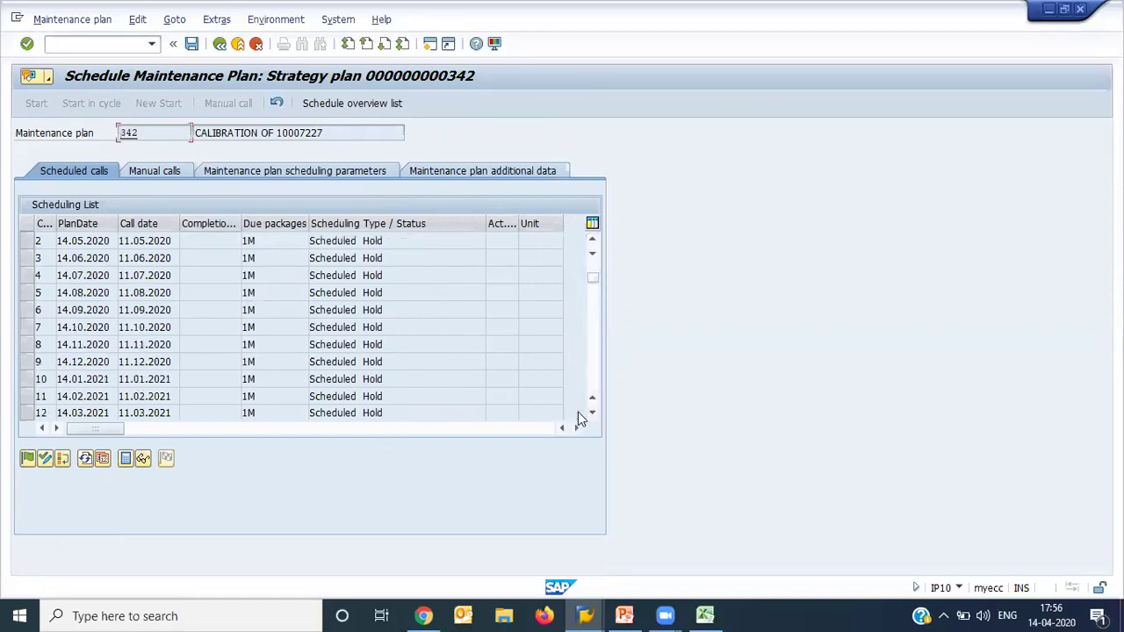
pyautogui.click(591, 413)
pyautogui.click(592, 268)
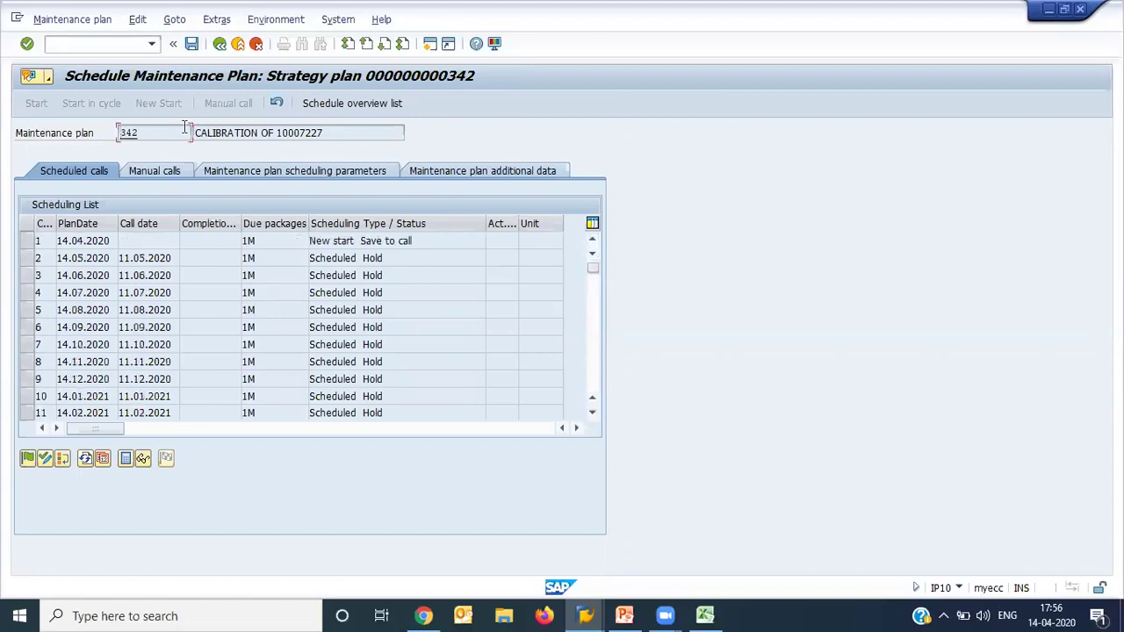
pyautogui.click(191, 46)
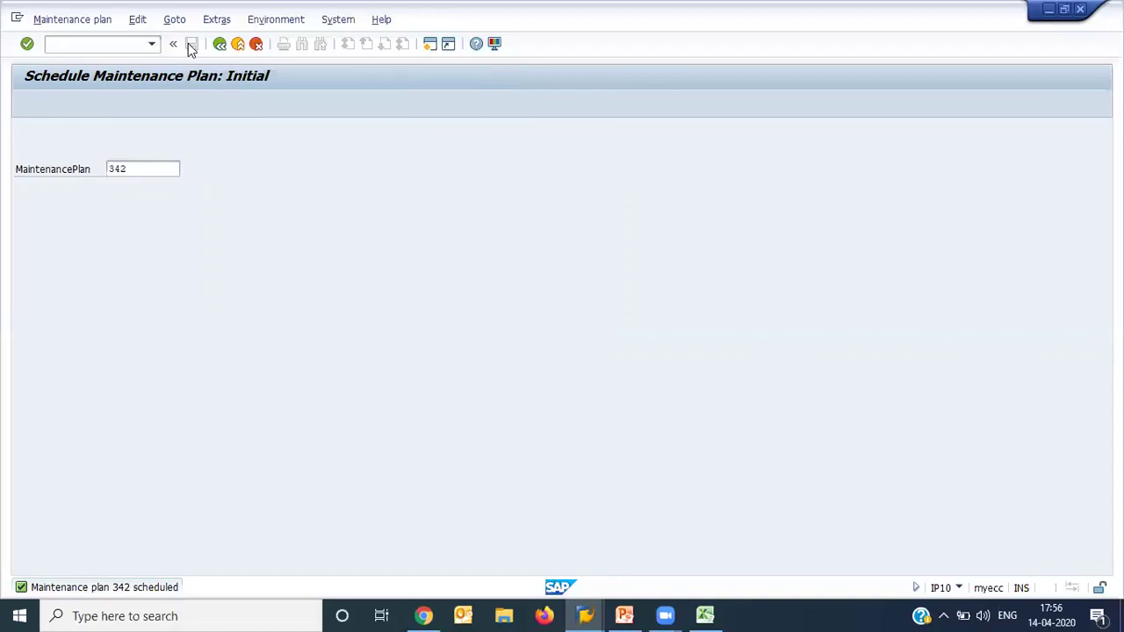
# Start transaction IW38 to select PM orders for changing.
pyautogui.click(188, 45)
pyautogui.write('IW38')
pyautogui.press('Return')
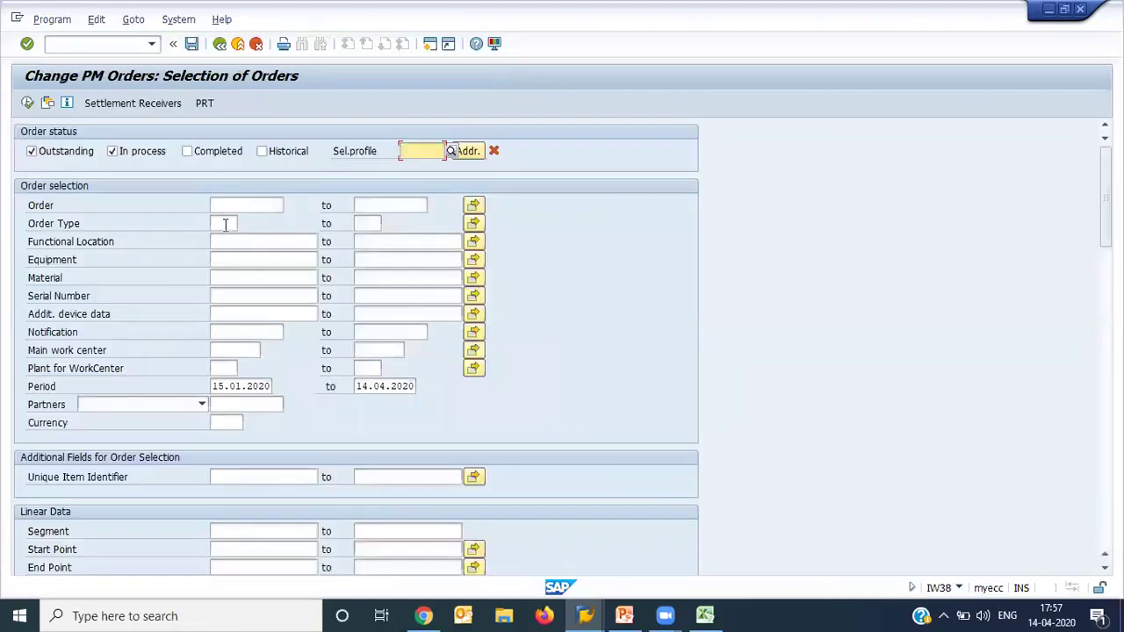
# List the outstanding and in-process PM orders of order type PM06 for maintenance plant PM01.
pyautogui.click(225, 224)
pyautogui.write('PM06')
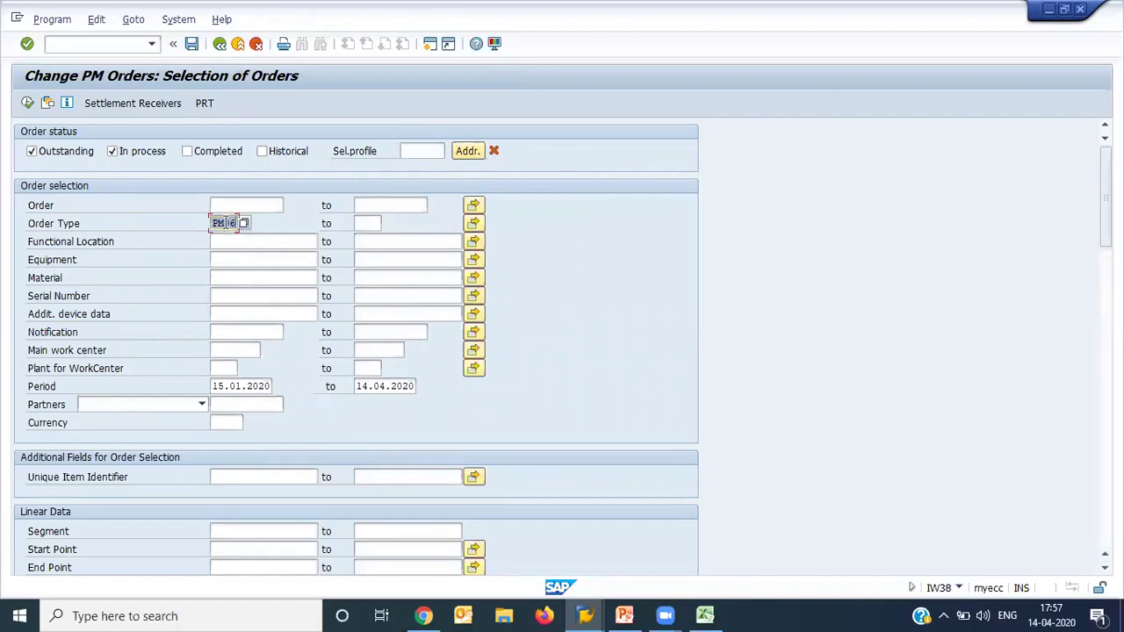
pyautogui.scroll(-8, 225, 223)
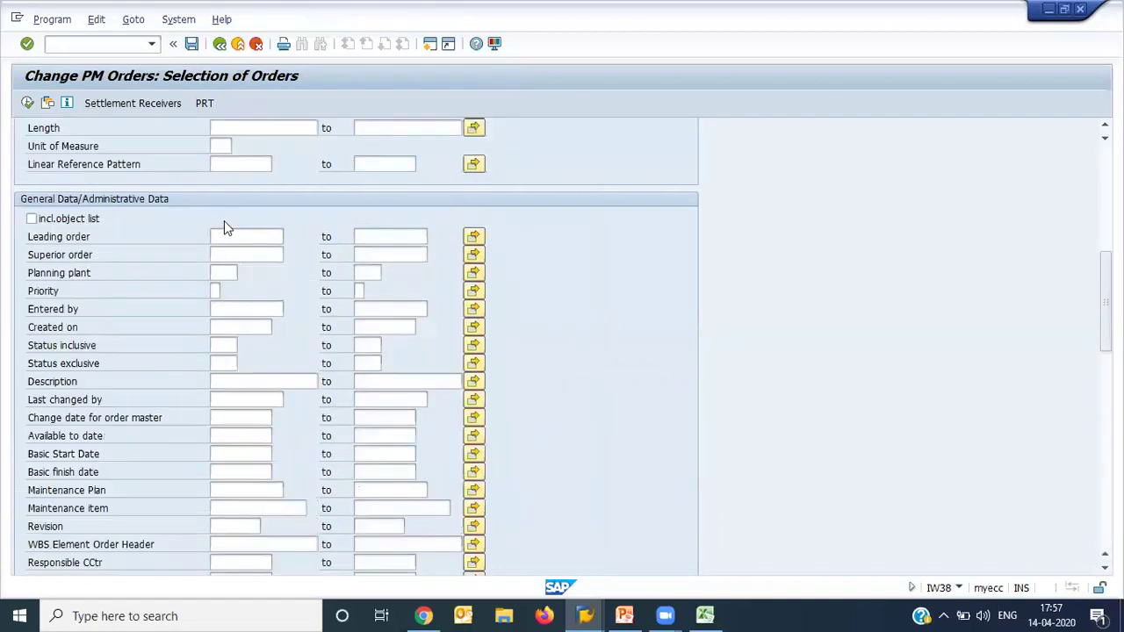
pyautogui.scroll(-10, 224, 226)
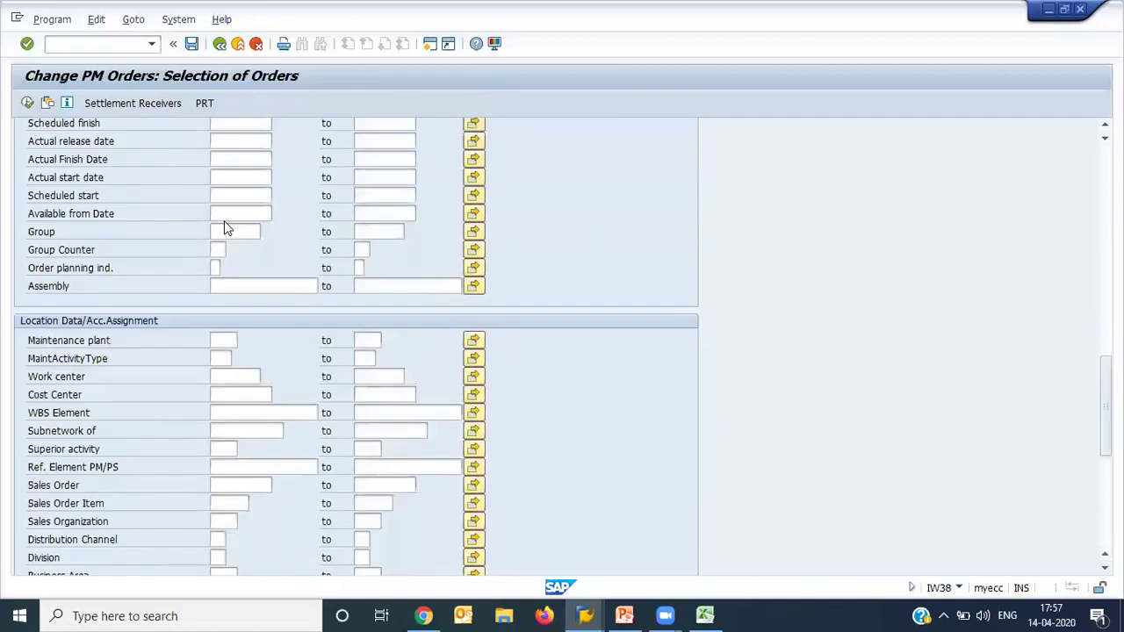
pyautogui.click(222, 340)
pyautogui.write('PM01')
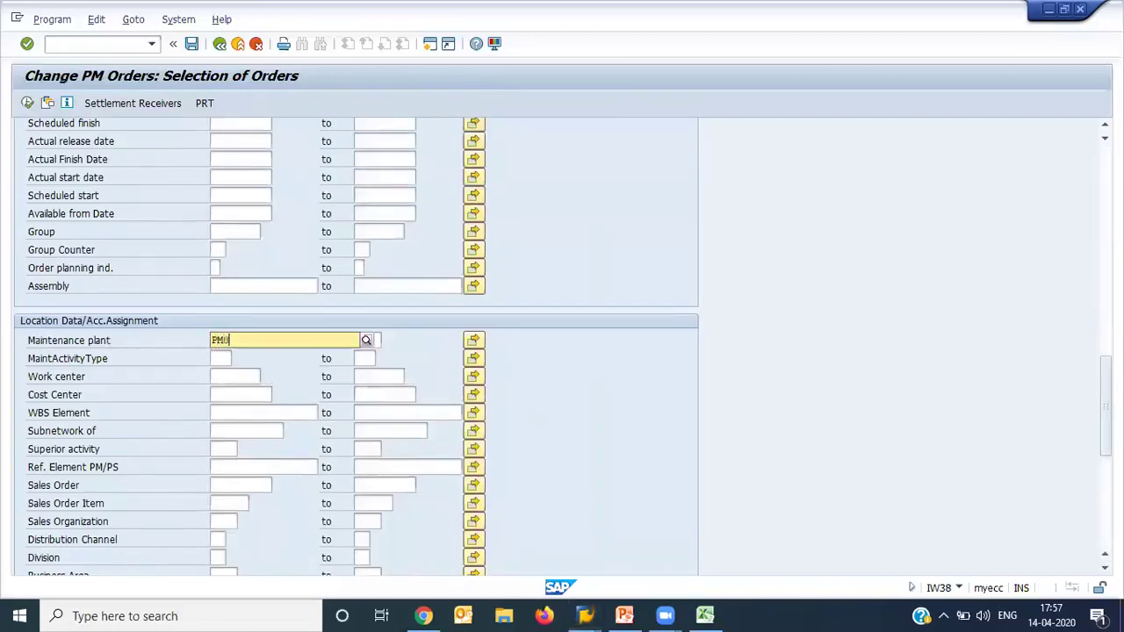
pyautogui.press('BackSpace')
pyautogui.press('BackSpace')
pyautogui.press('BackSpace')
pyautogui.press('BackSpace')
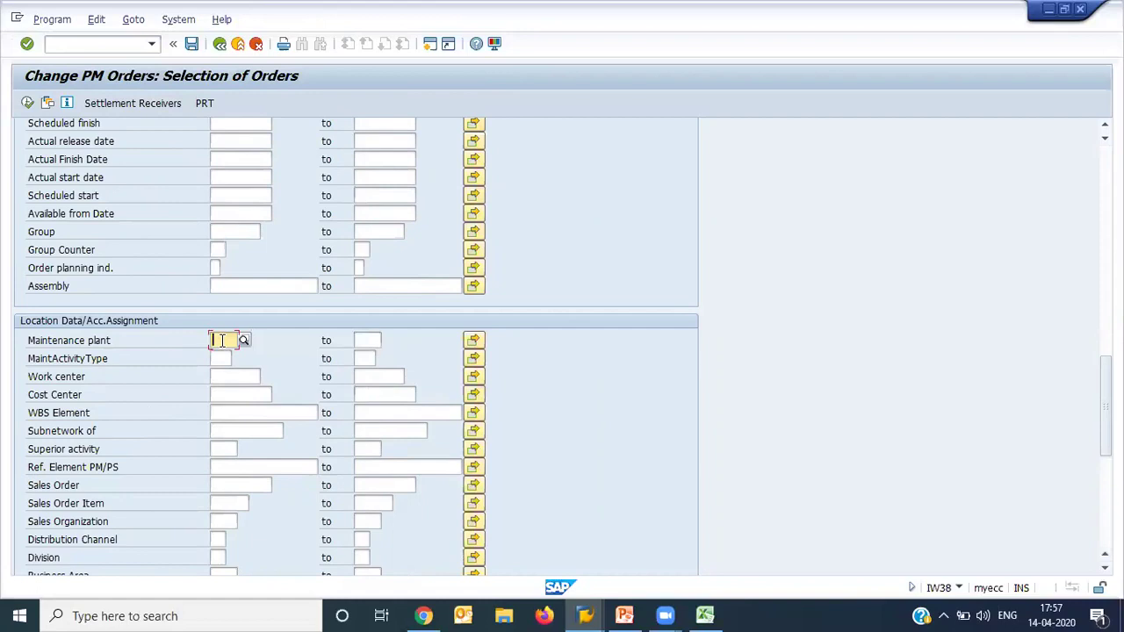
pyautogui.press('Down')
pyautogui.press('Return')
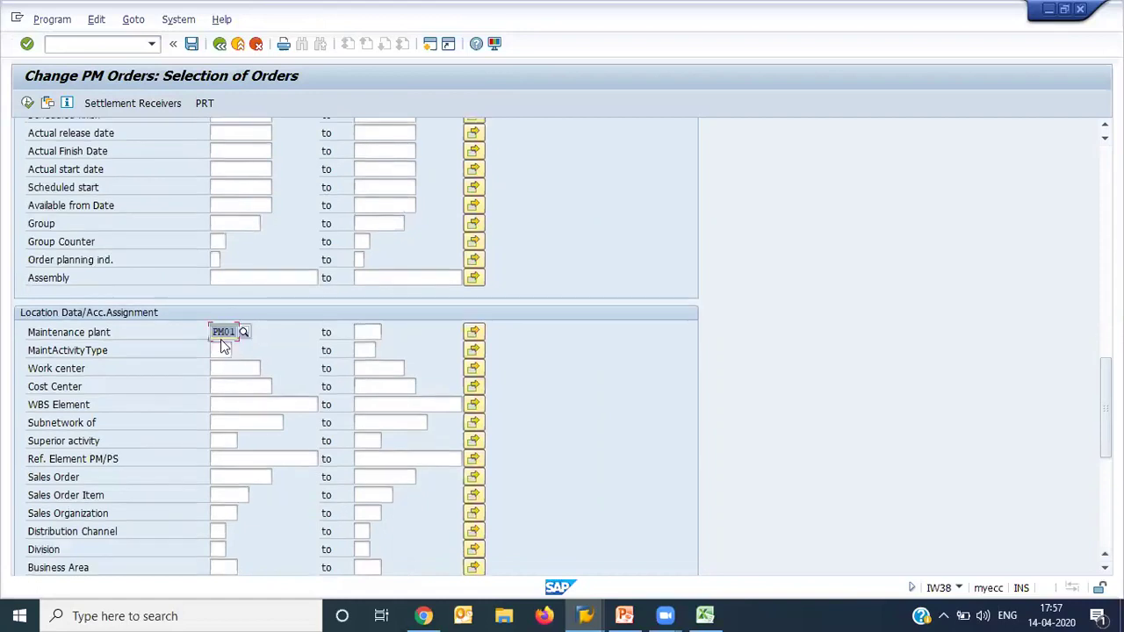
pyautogui.scroll(15, 220, 338)
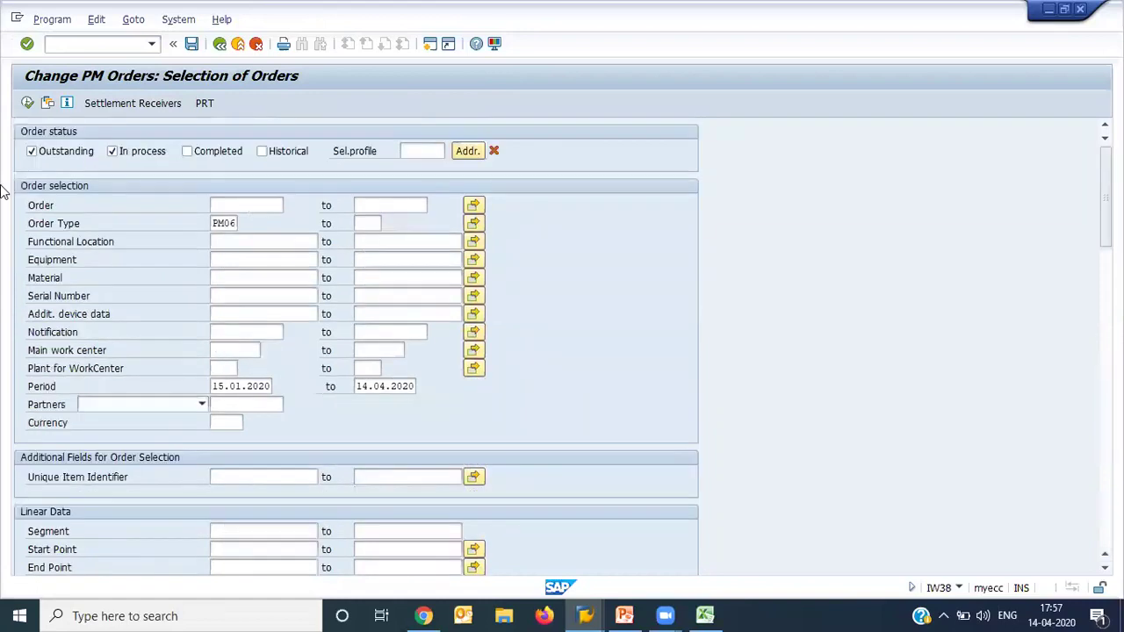
pyautogui.click(27, 103)
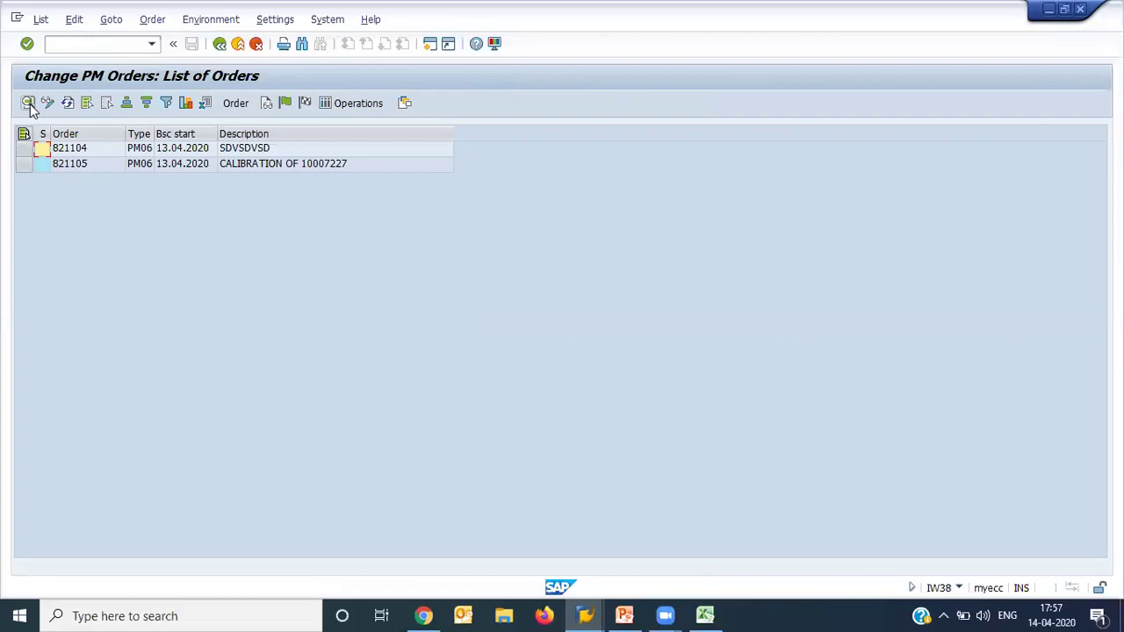
# Check the gauge's equipment number in the Excel Calibration sheet, then open the order described as CALIBRATION OF 10007227 in SAP.
pyautogui.click(332, 171)
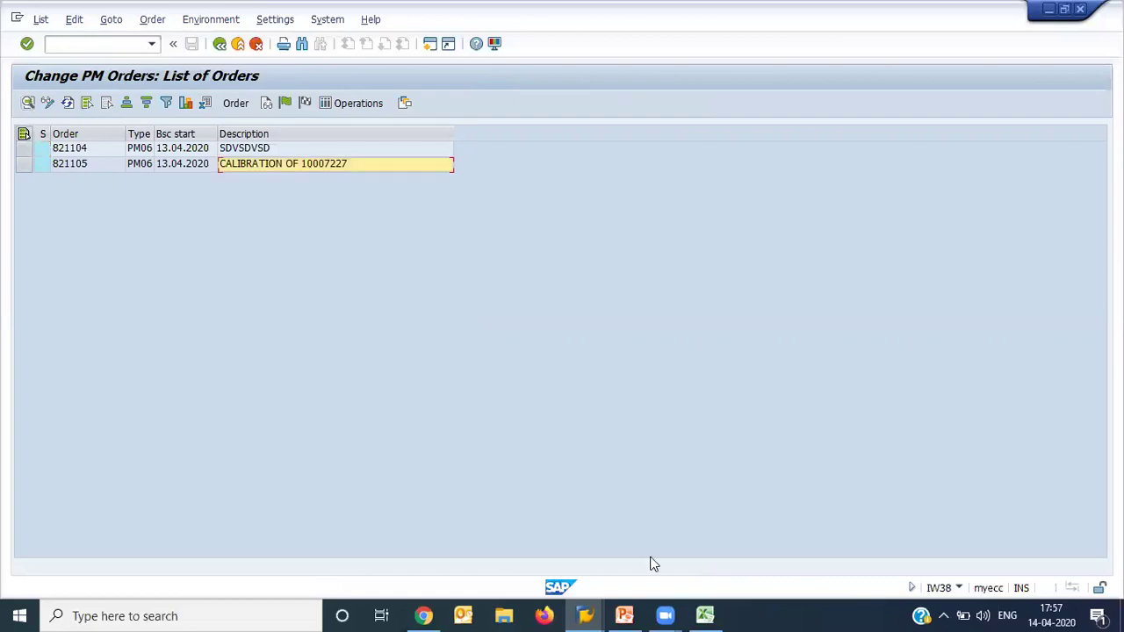
pyautogui.click(703, 614)
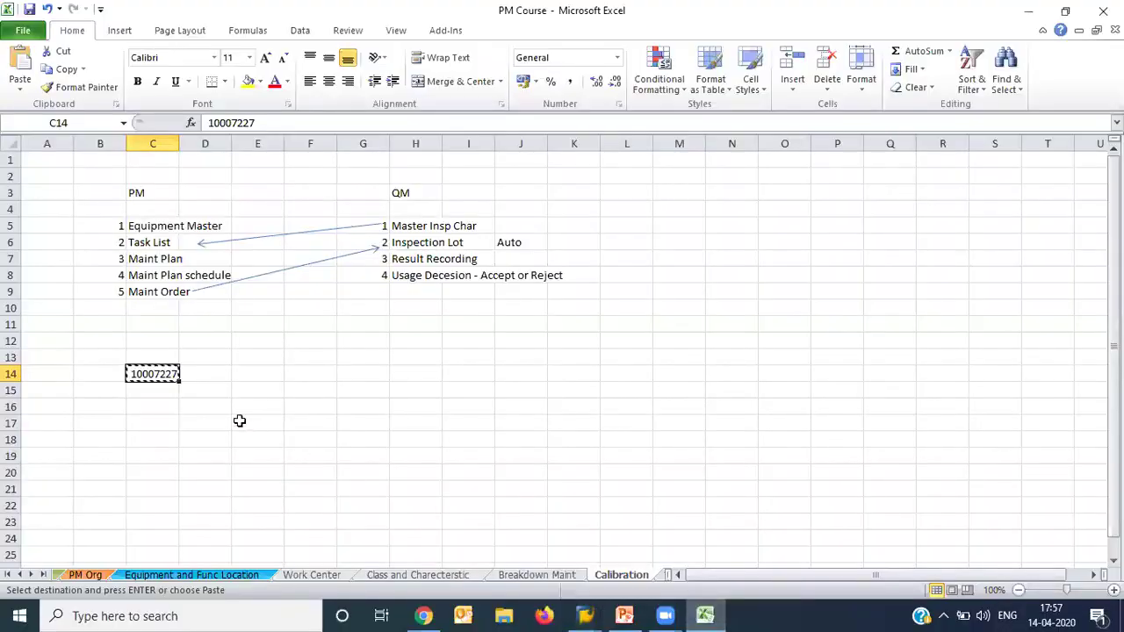
pyautogui.click(587, 615)
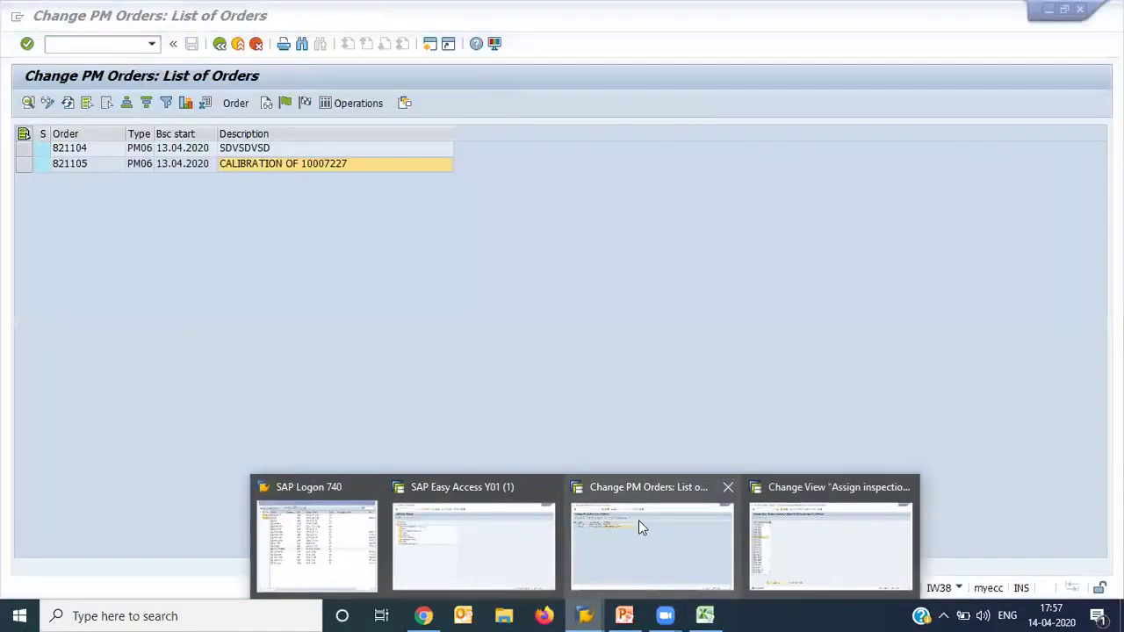
pyautogui.click(638, 522)
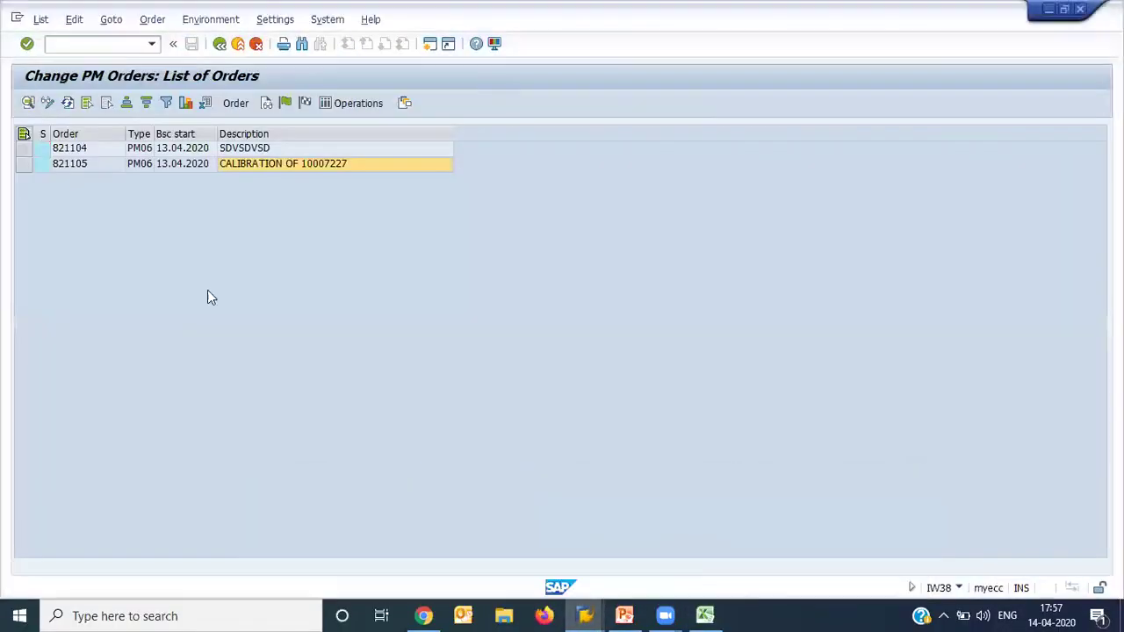
pyautogui.doubleClick(79, 169)
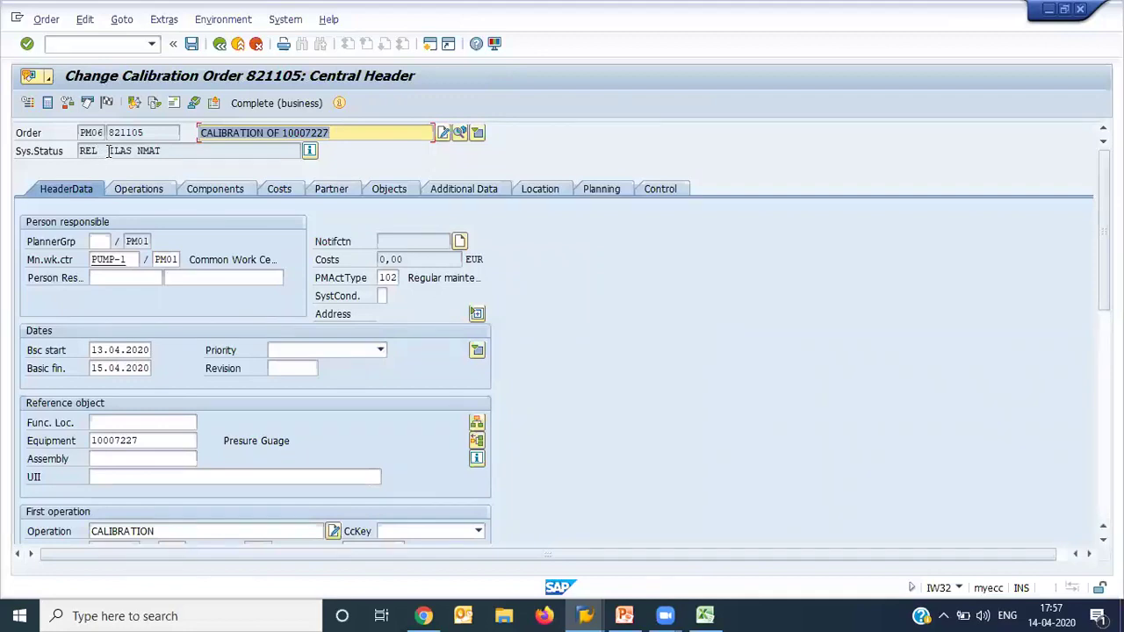
# Examine the calibration order's system status details, including the meaning of ILAS, and return to the order header.
pyautogui.moveTo(109, 150); pyautogui.dragTo(137, 150)
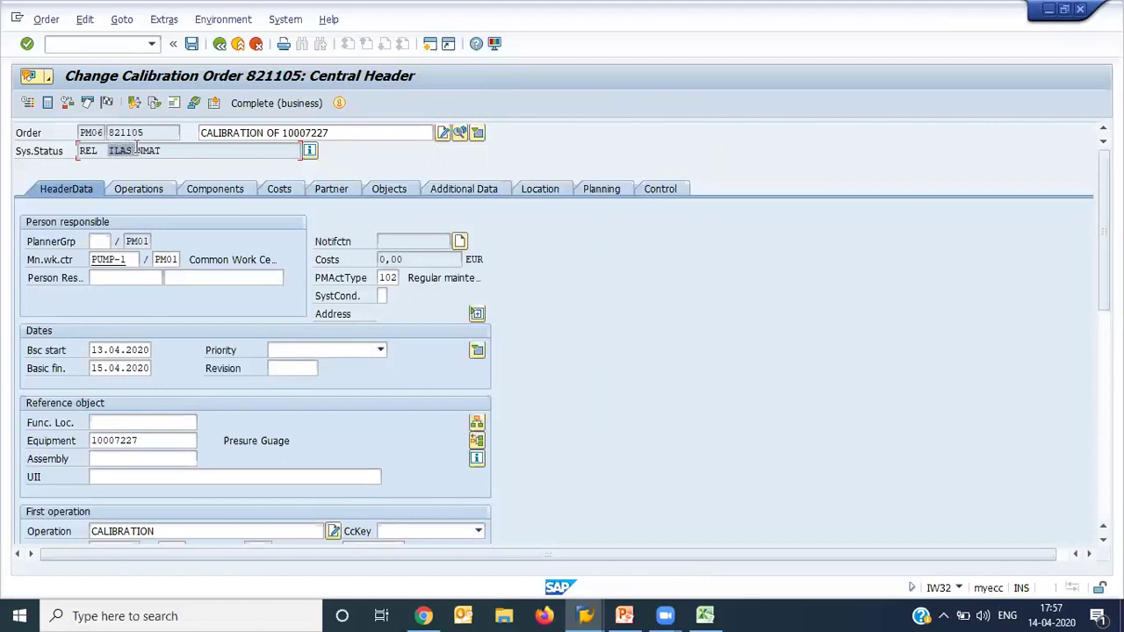
pyautogui.click(311, 152)
pyautogui.click(314, 154)
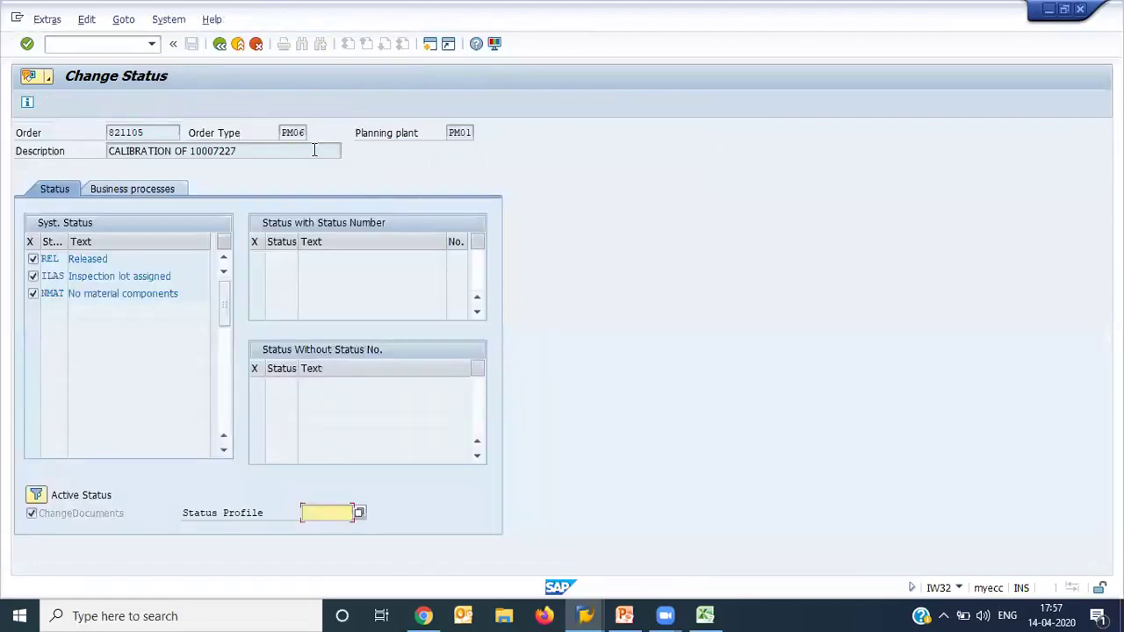
pyautogui.moveTo(180, 277); pyautogui.dragTo(59, 274)
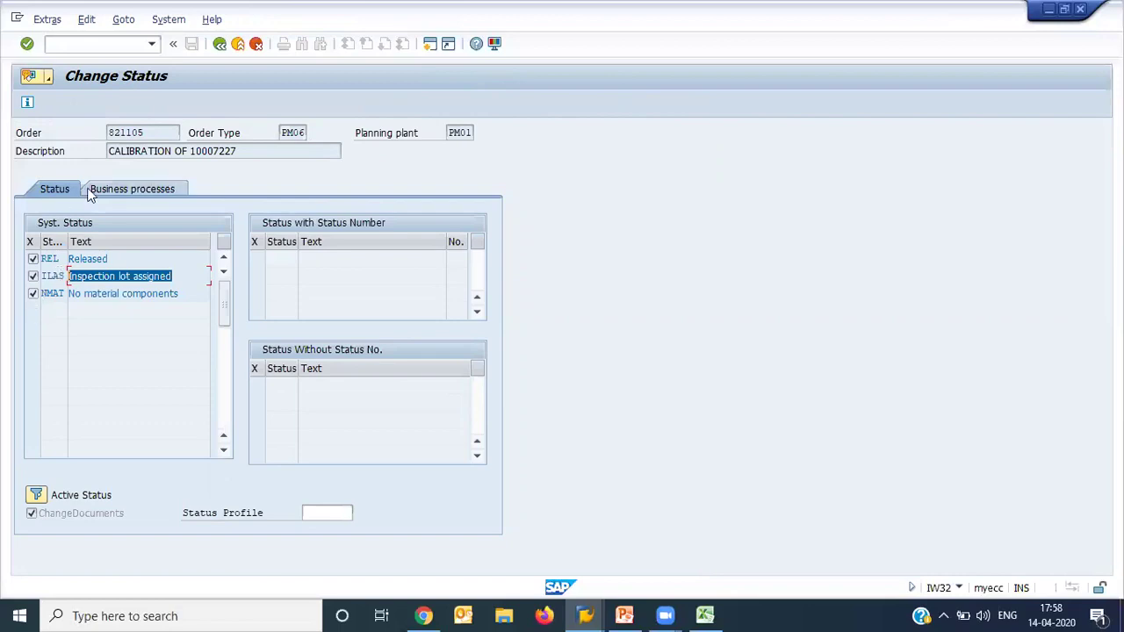
pyautogui.click(219, 50)
# Display the inspection lot assigned to the calibration order, check its number and characteristics, and return to the order.
pyautogui.moveTo(154, 132); pyautogui.dragTo(112, 133)
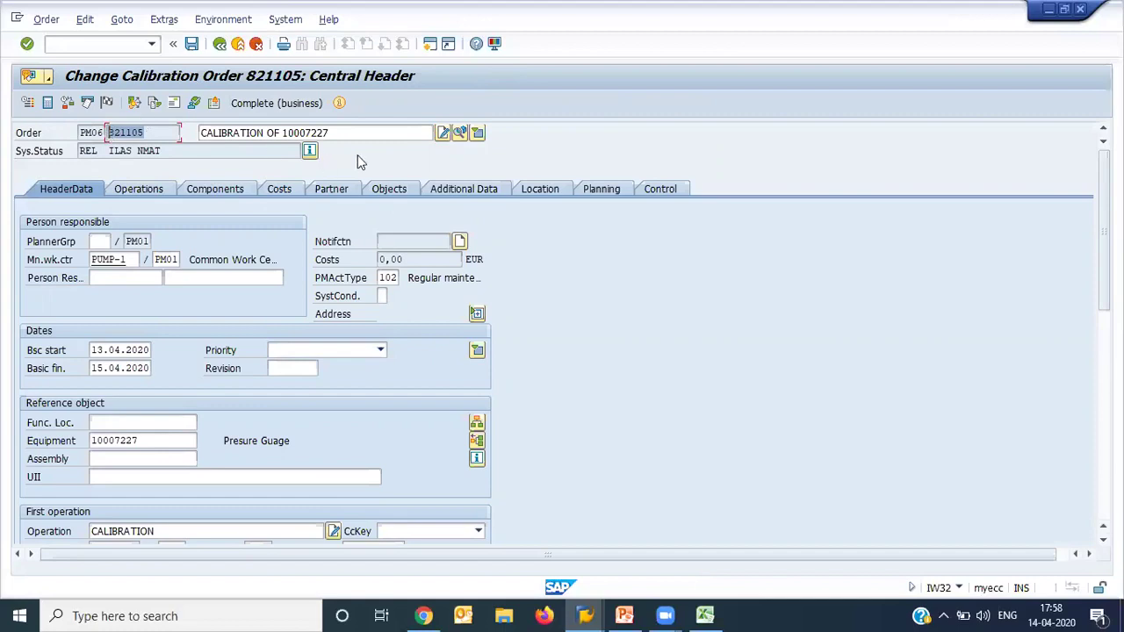
pyautogui.click(459, 134)
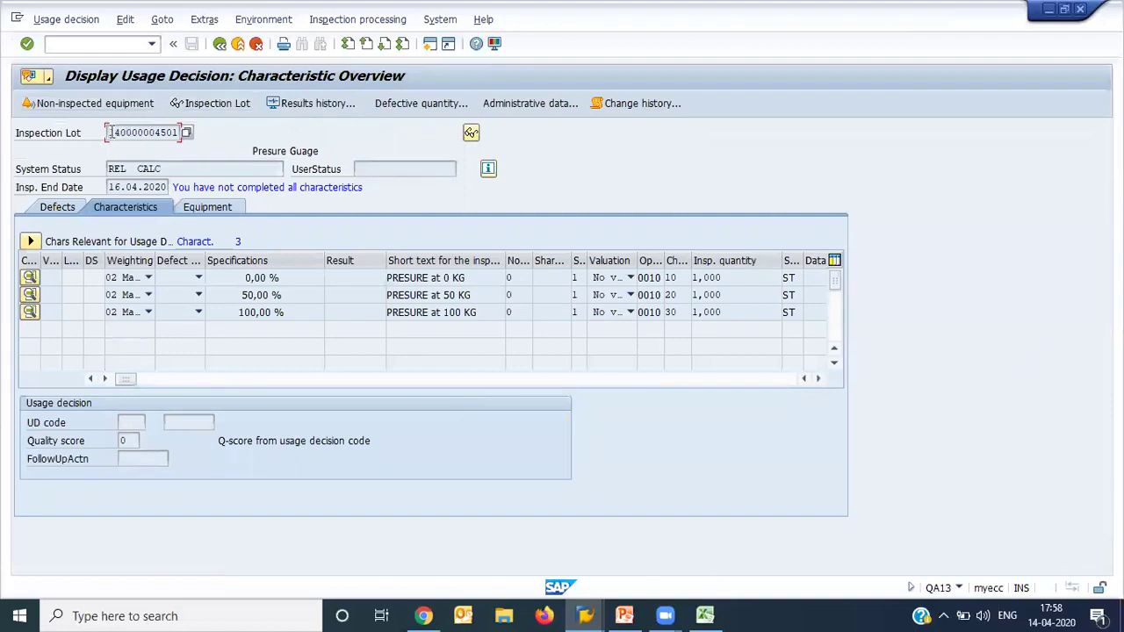
pyautogui.moveTo(108, 132); pyautogui.dragTo(257, 130)
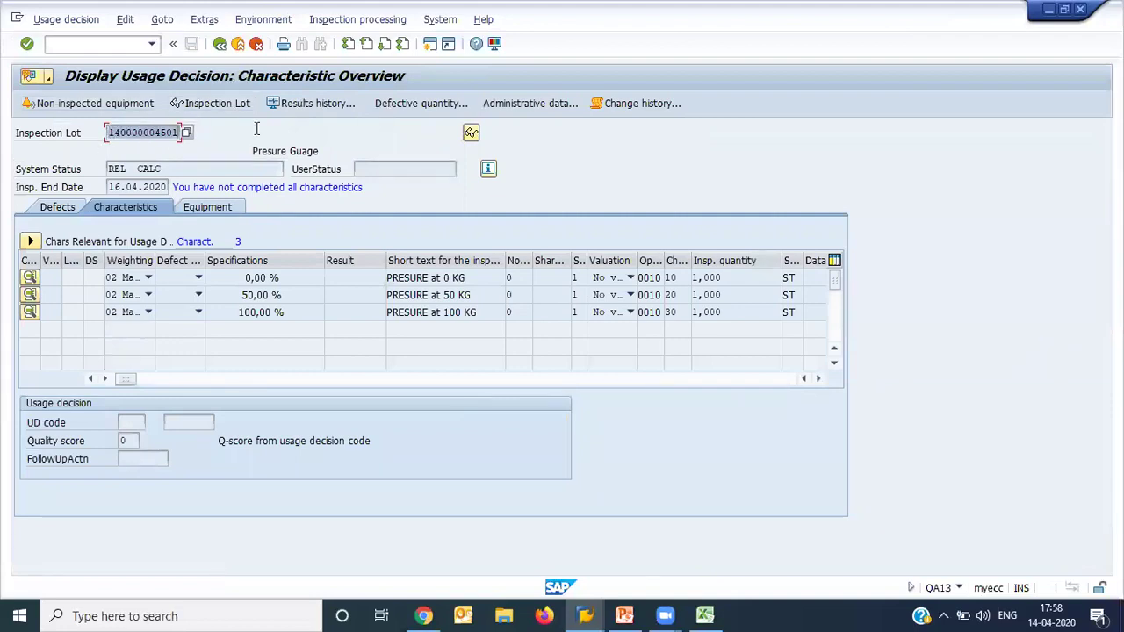
pyautogui.click(256, 129)
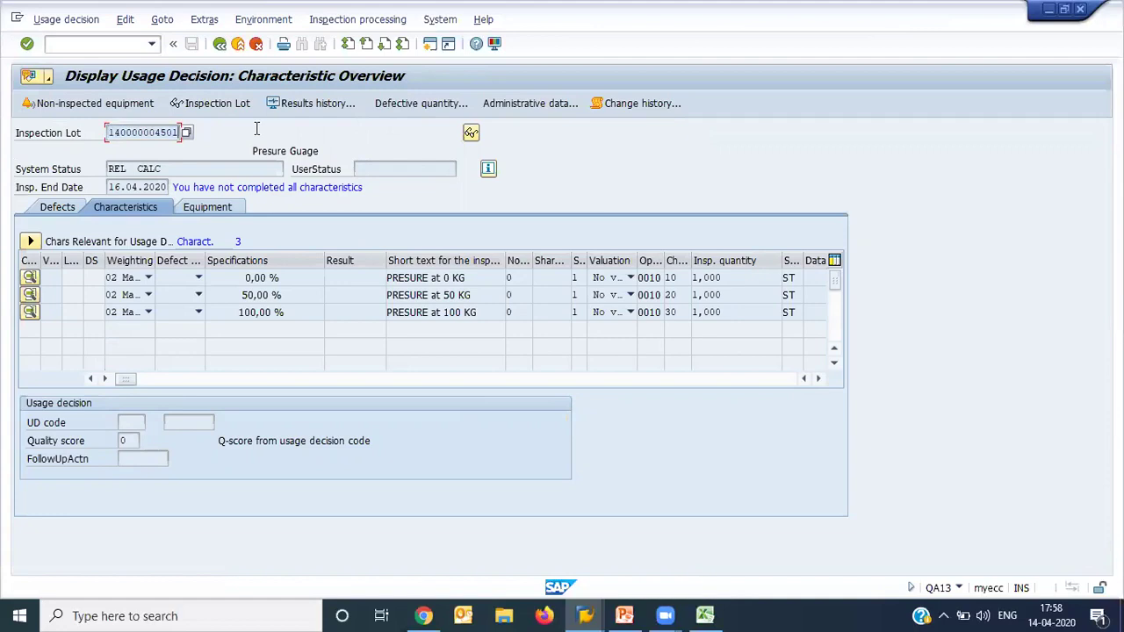
pyautogui.click(220, 43)
# Save the calibration order and start transaction QA32 for inspection lot selection.
pyautogui.click(191, 44)
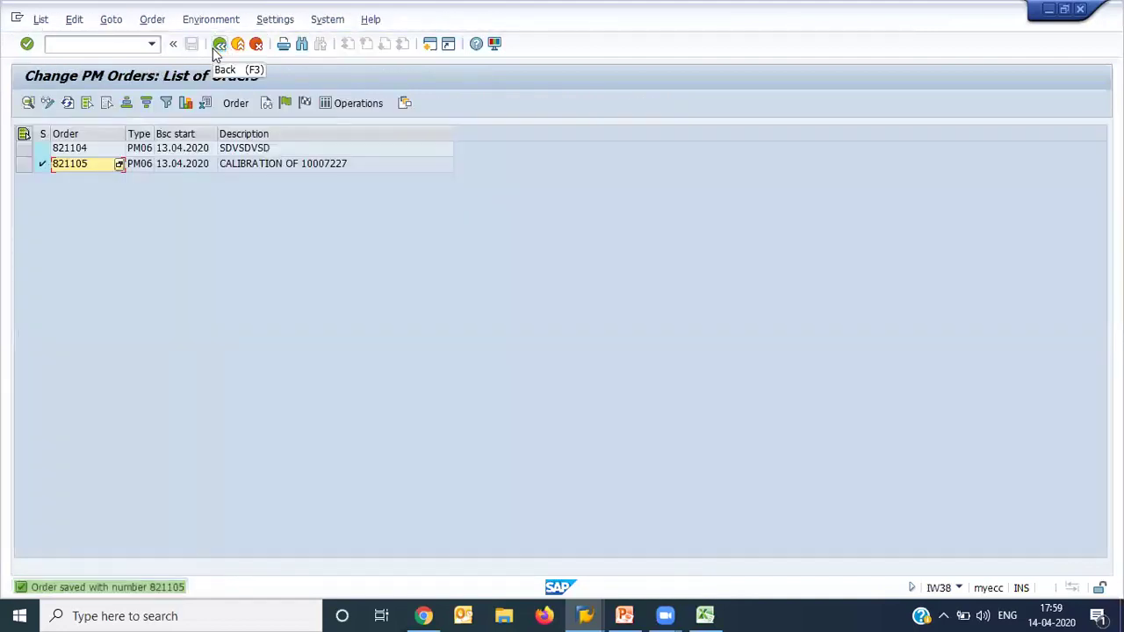
pyautogui.click(217, 48)
pyautogui.click(218, 45)
pyautogui.write('QA32')
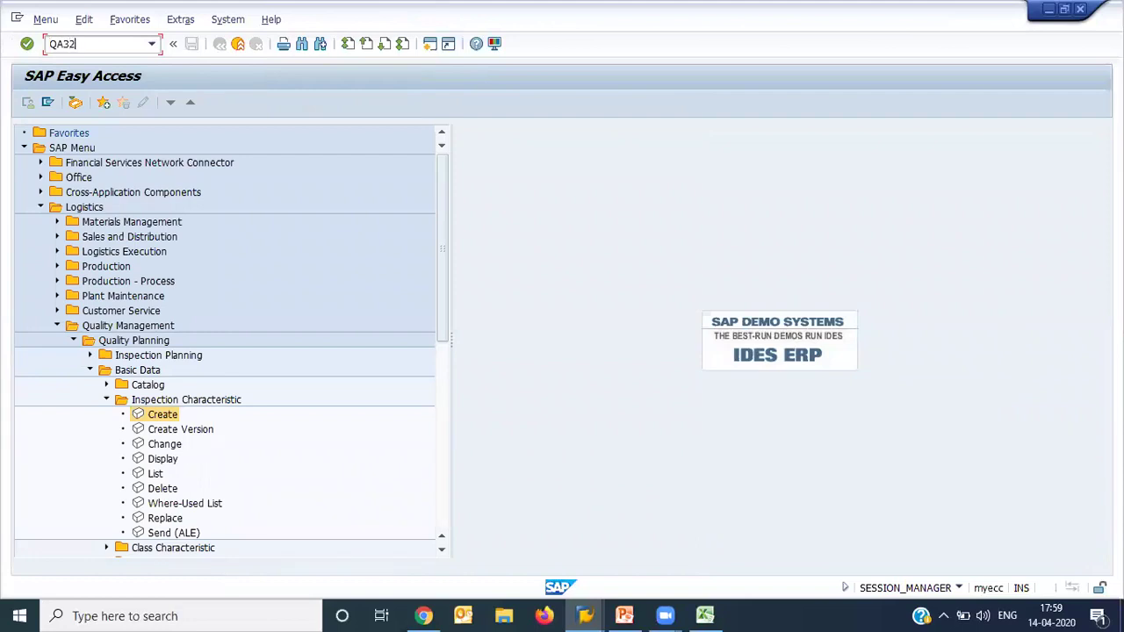
pyautogui.press('Return')
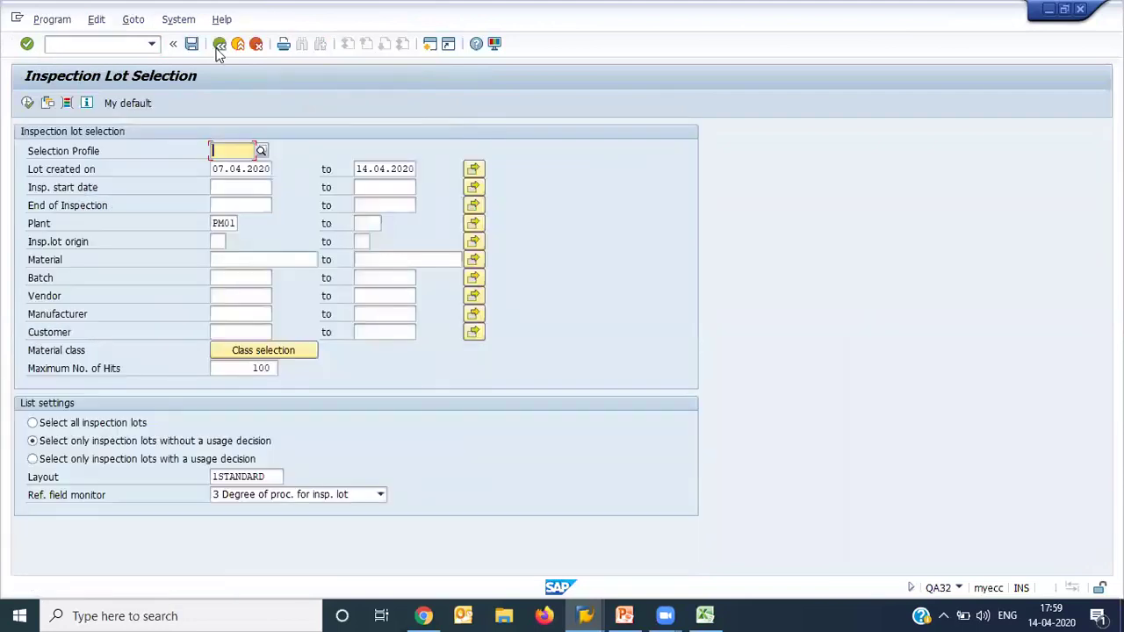
# List plant PM01's inspection lots without a usage decision, using inspection lot origin 14.
pyautogui.click(217, 240)
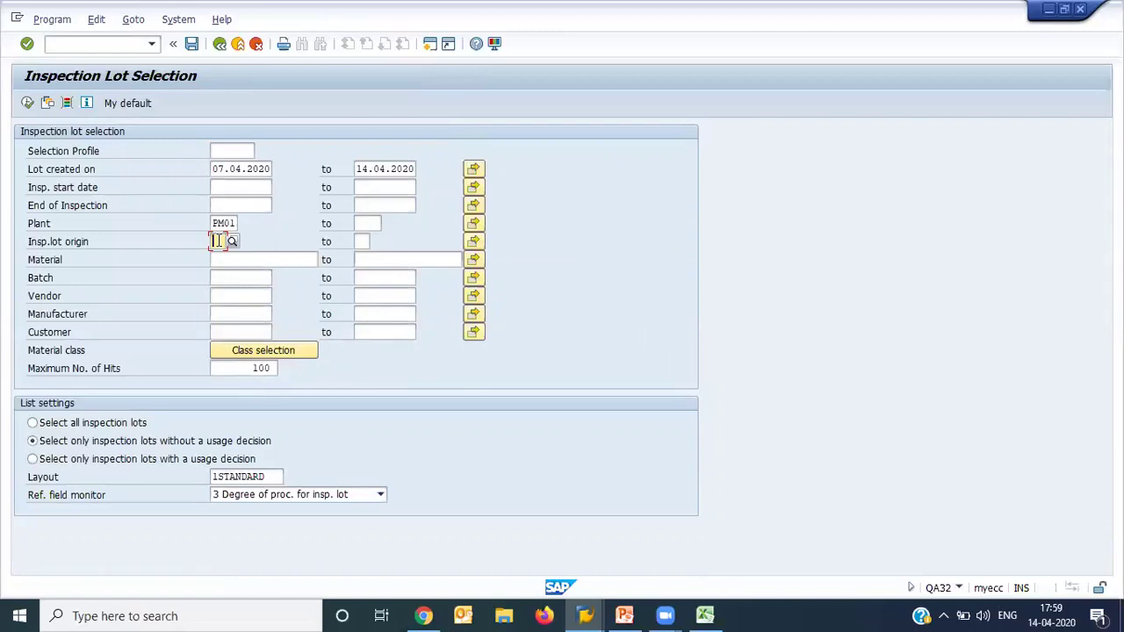
pyautogui.click(223, 223)
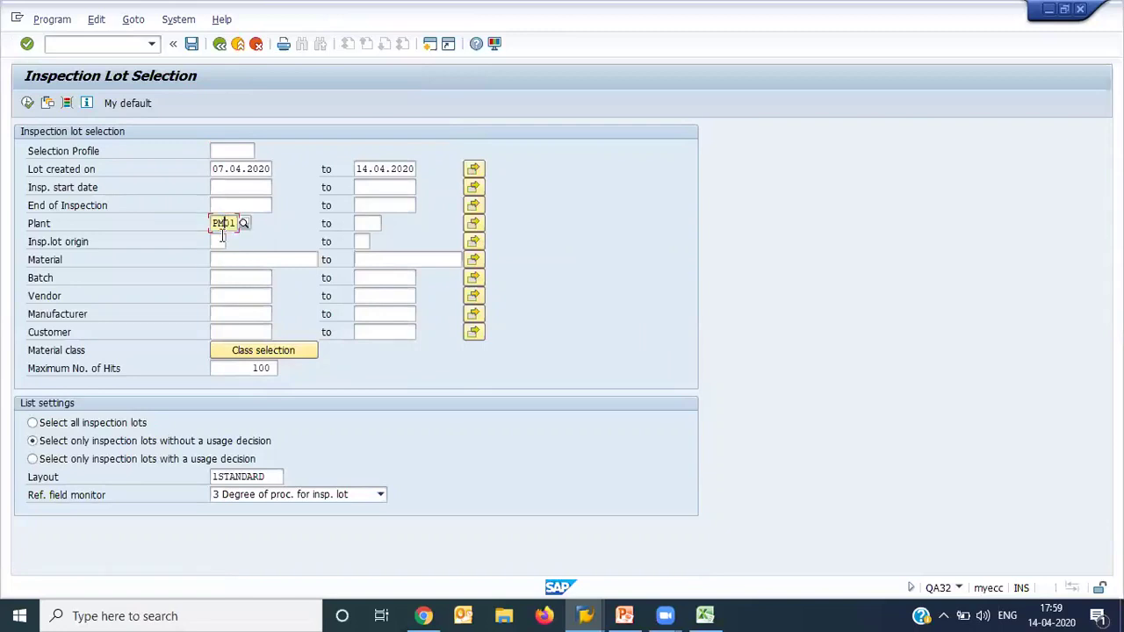
pyautogui.click(218, 239)
pyautogui.write('14')
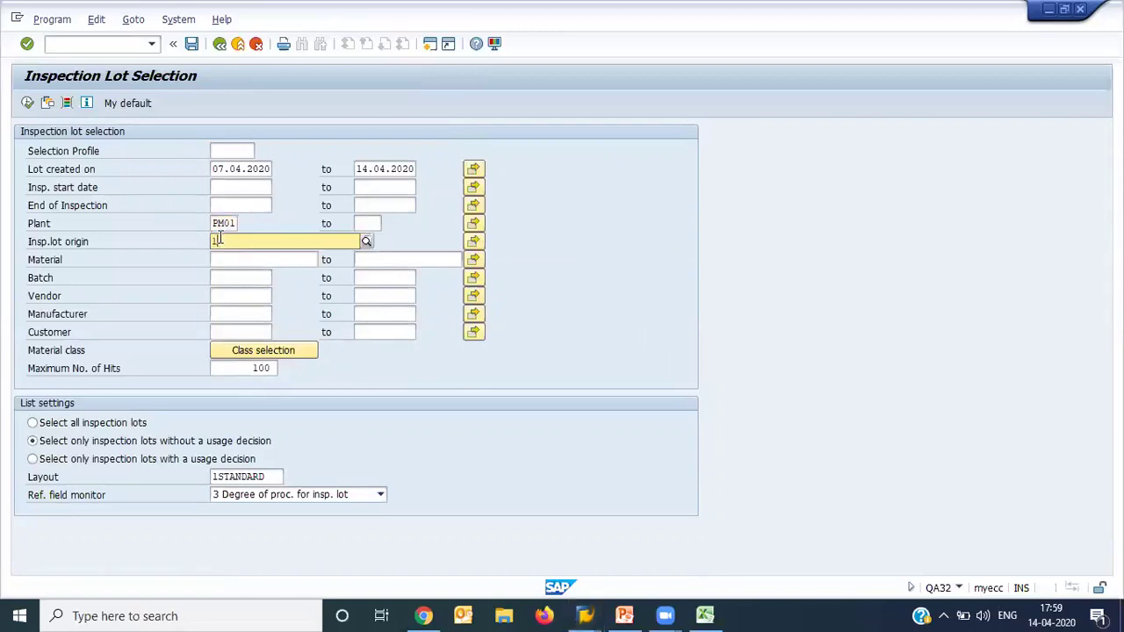
pyautogui.press('Return')
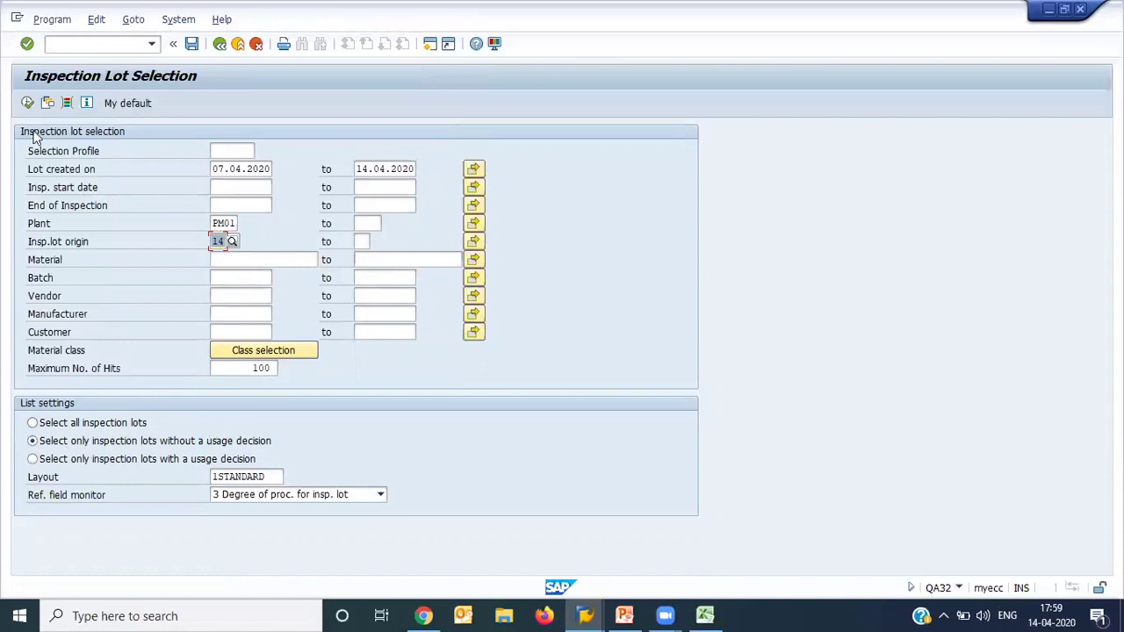
pyautogui.click(28, 103)
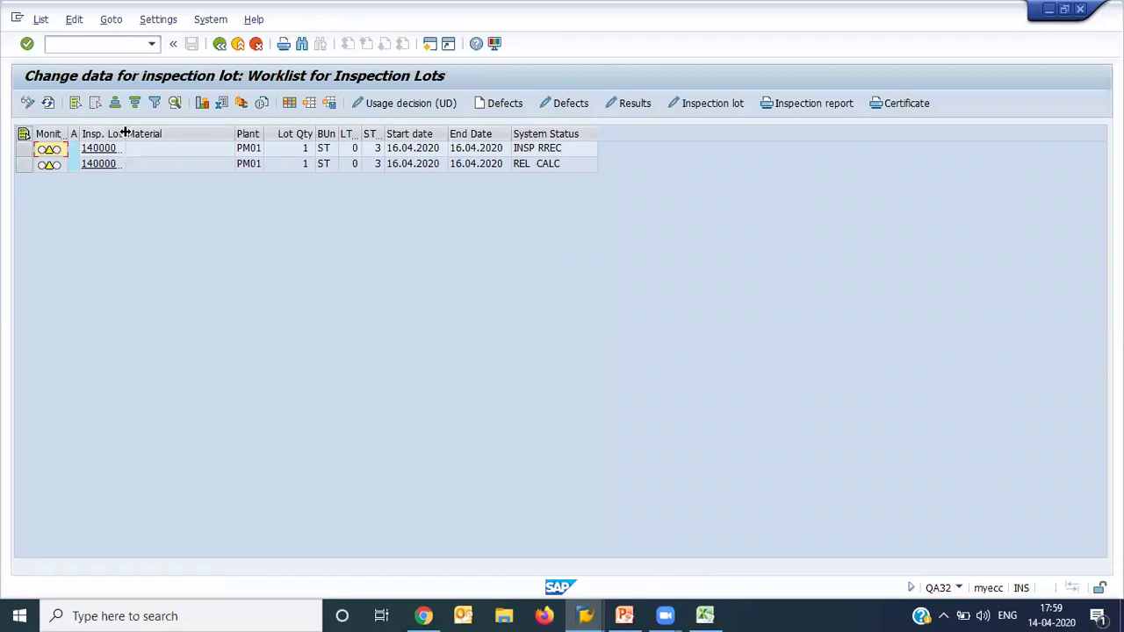
# Widen the inspection lot column to read the full numbers and open results recording for the lot with status REL CALC.
pyautogui.moveTo(125, 133); pyautogui.dragTo(196, 132)
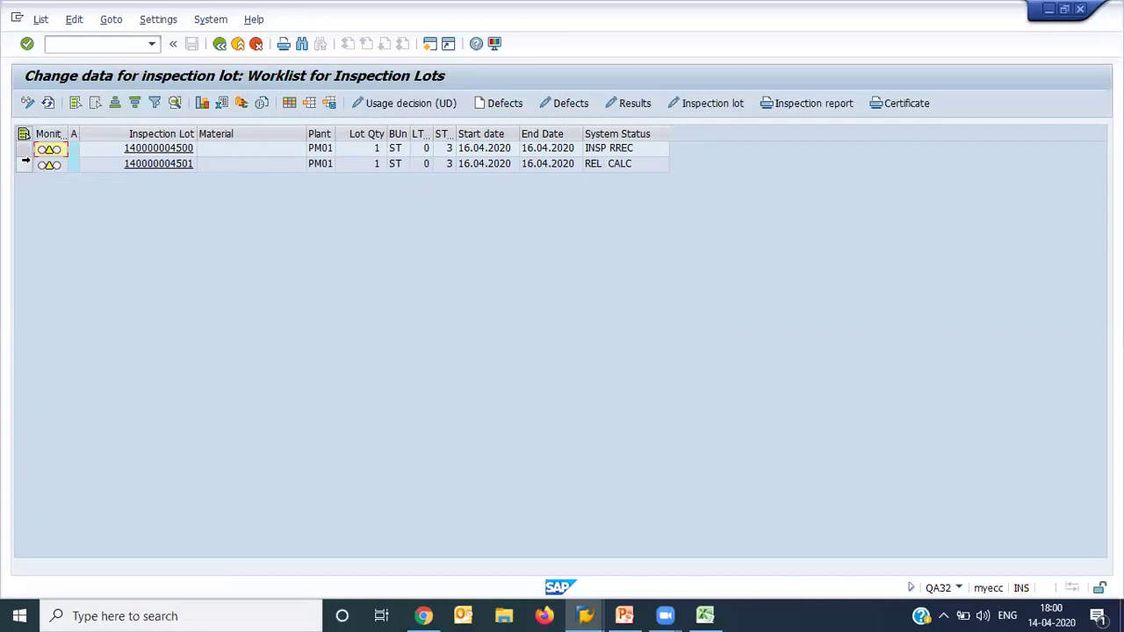
pyautogui.click(25, 164)
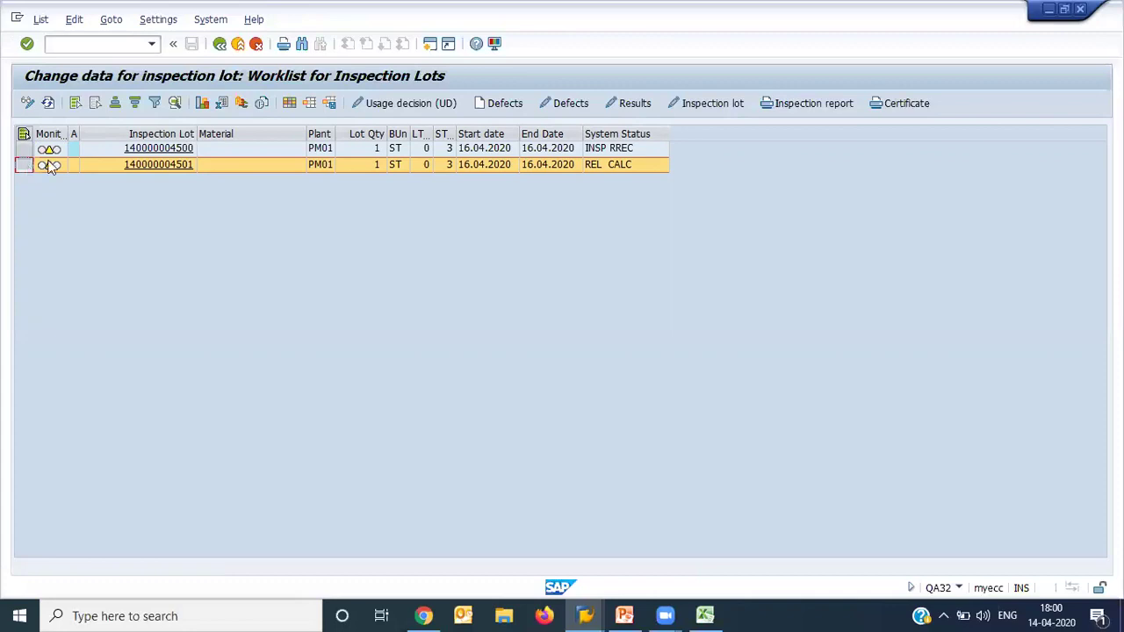
pyautogui.click(634, 106)
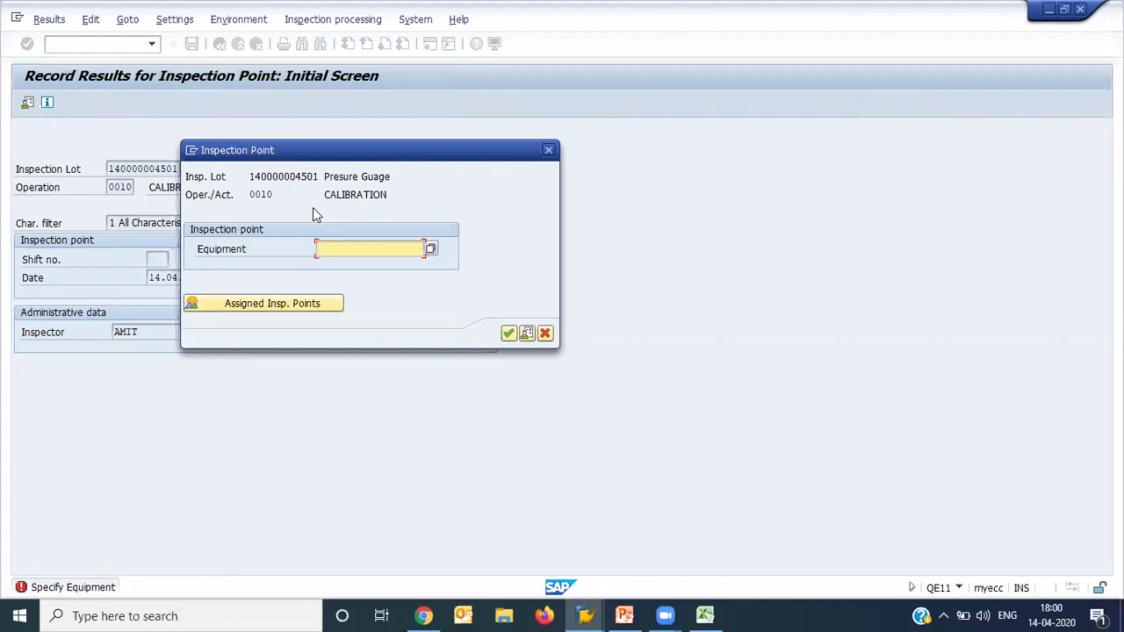
# Choose equipment 10007227 as the inspection point and open its characteristic overview.
pyautogui.click(429, 250)
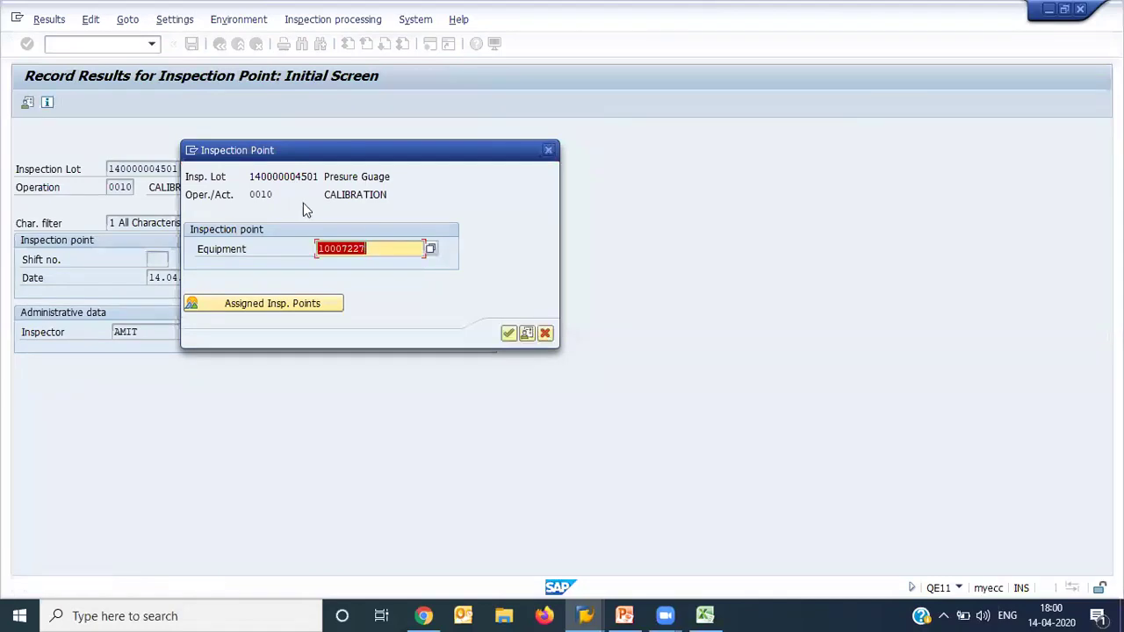
pyautogui.click(290, 176)
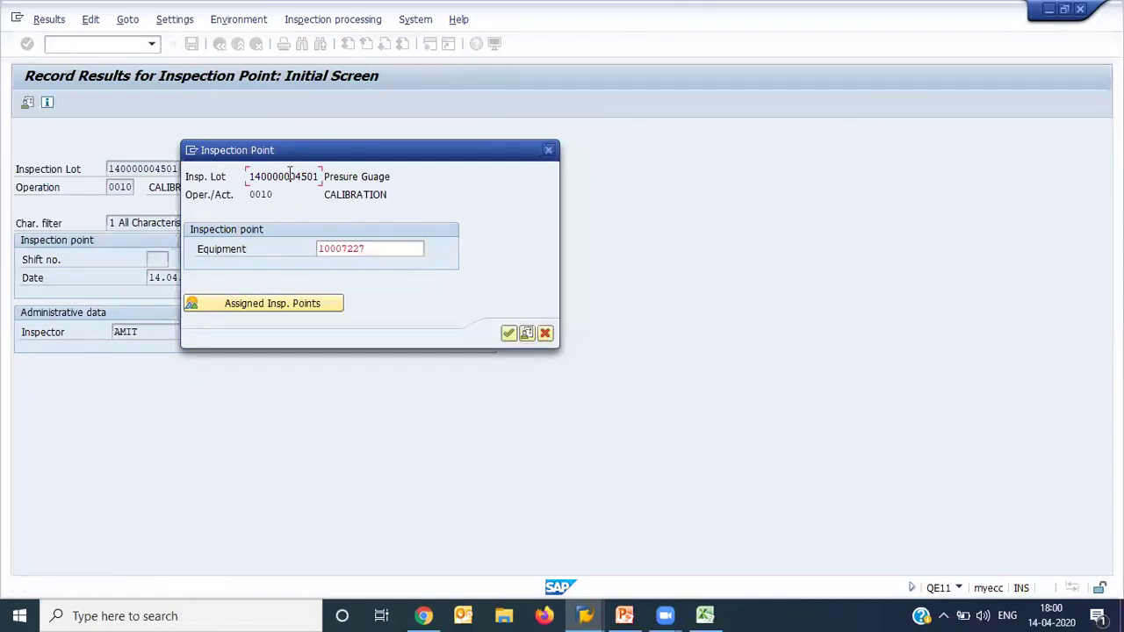
pyautogui.click(369, 253)
pyautogui.press('Return')
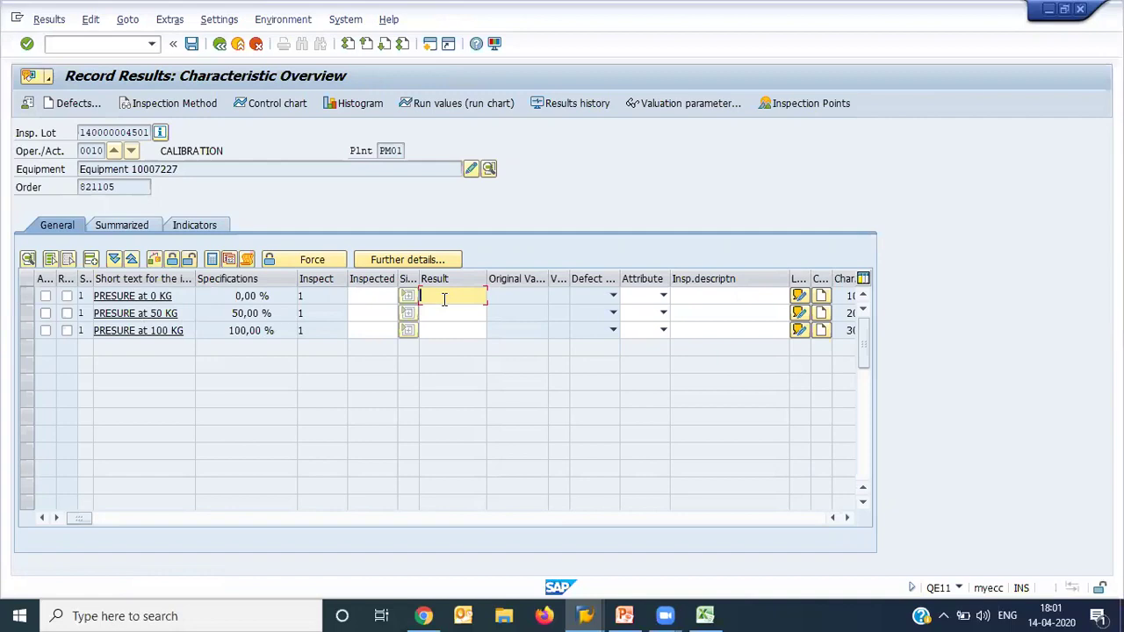
# Enter the measured results 0, 50 and 100 for the pressure characteristics at 0, 50 and 100 KG.
pyautogui.write('0')
pyautogui.click(444, 312)
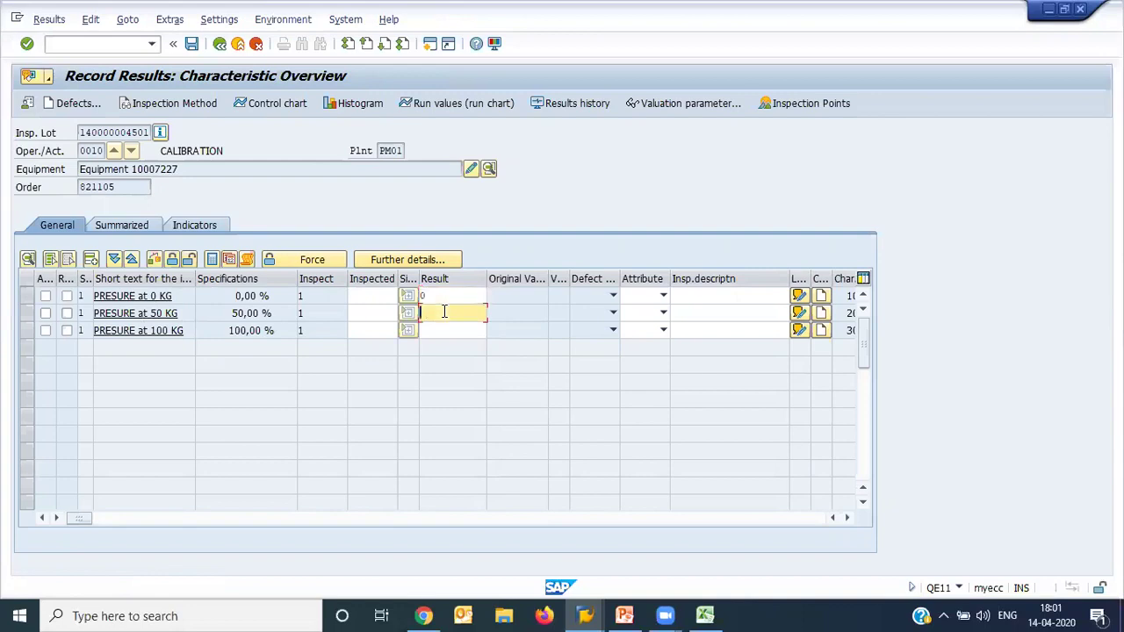
pyautogui.write('50')
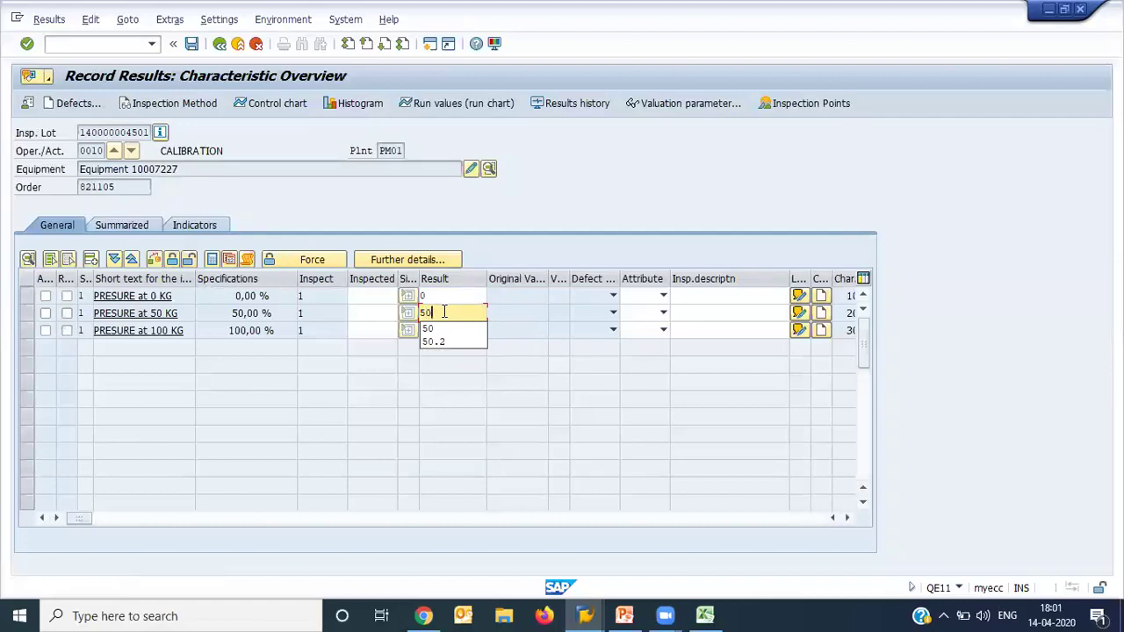
pyautogui.click(272, 313)
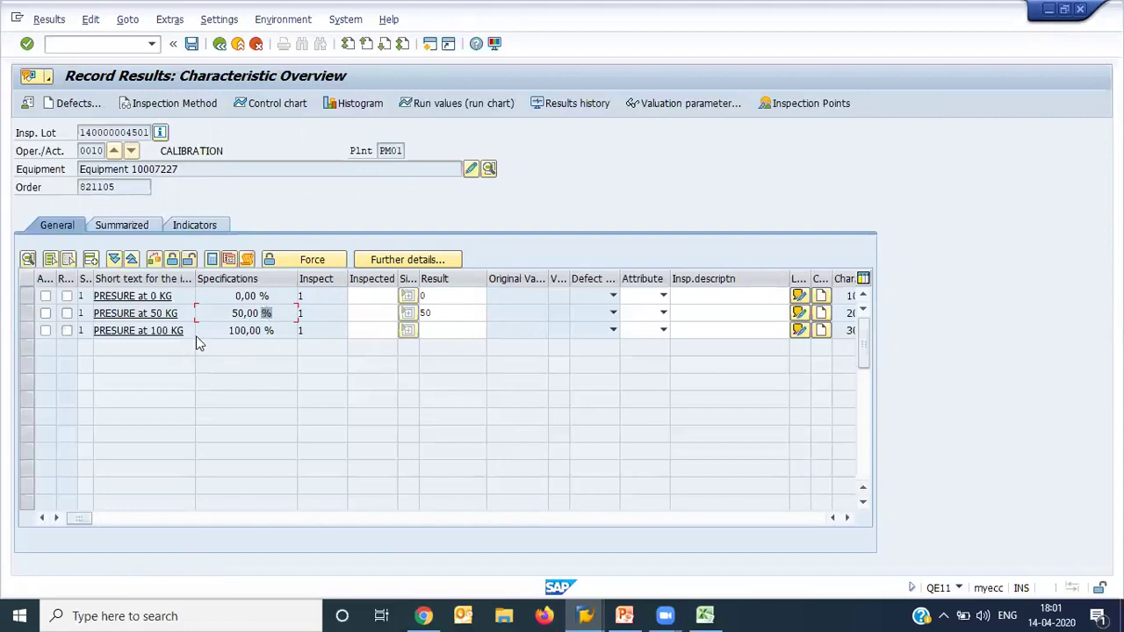
pyautogui.click(440, 331)
pyautogui.write('100')
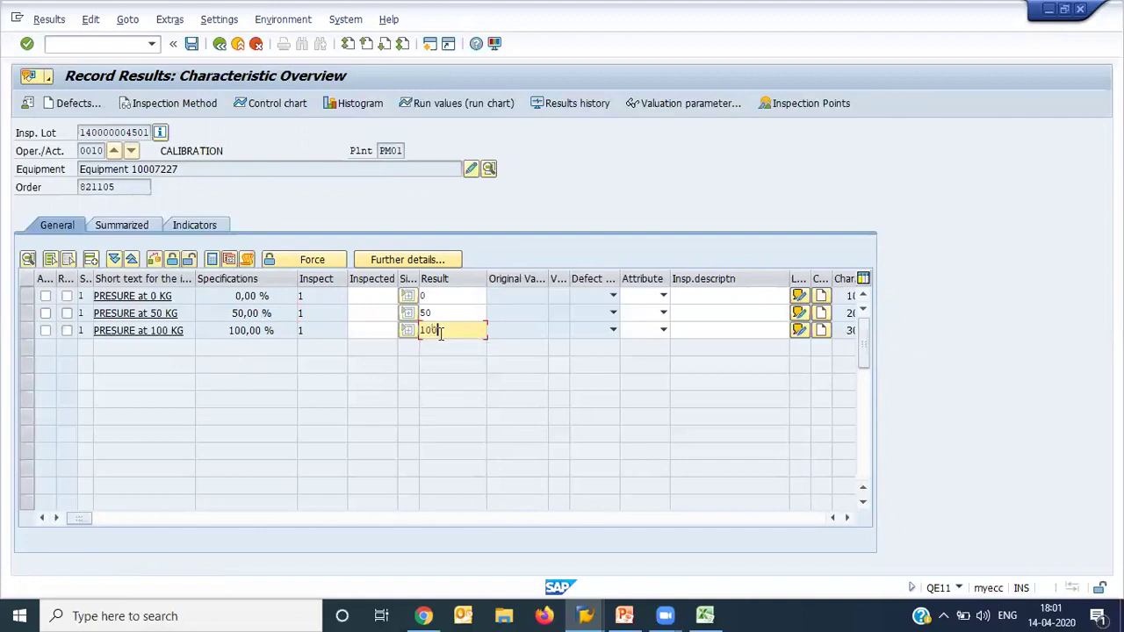
pyautogui.press('Return')
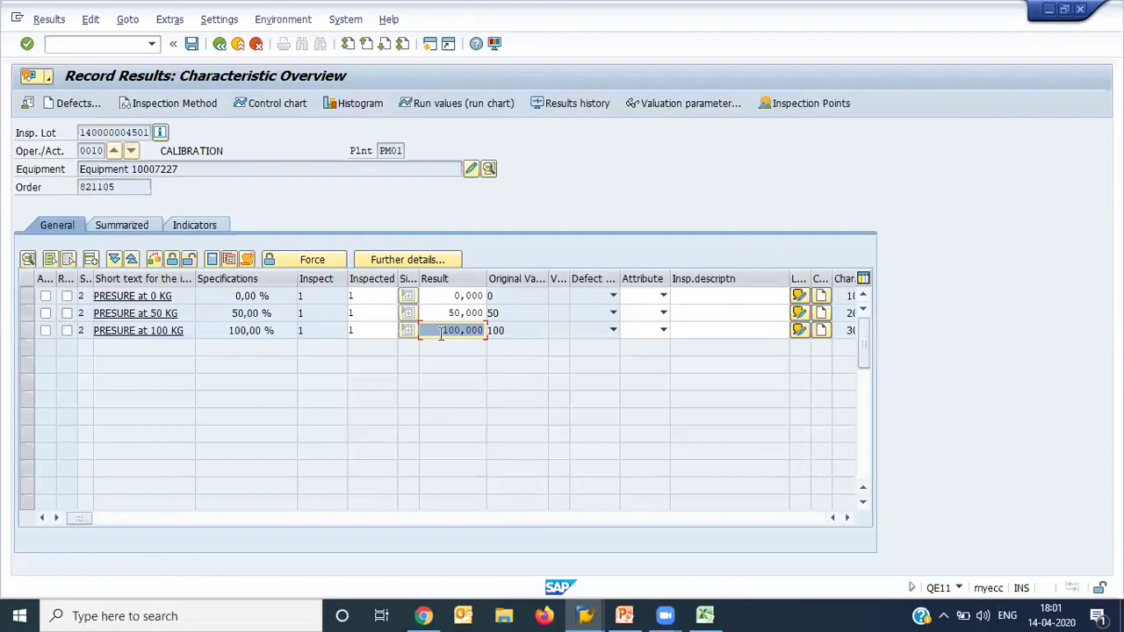
# Close all three pressure characteristics with the manual valuation Accept for each.
pyautogui.click(50, 259)
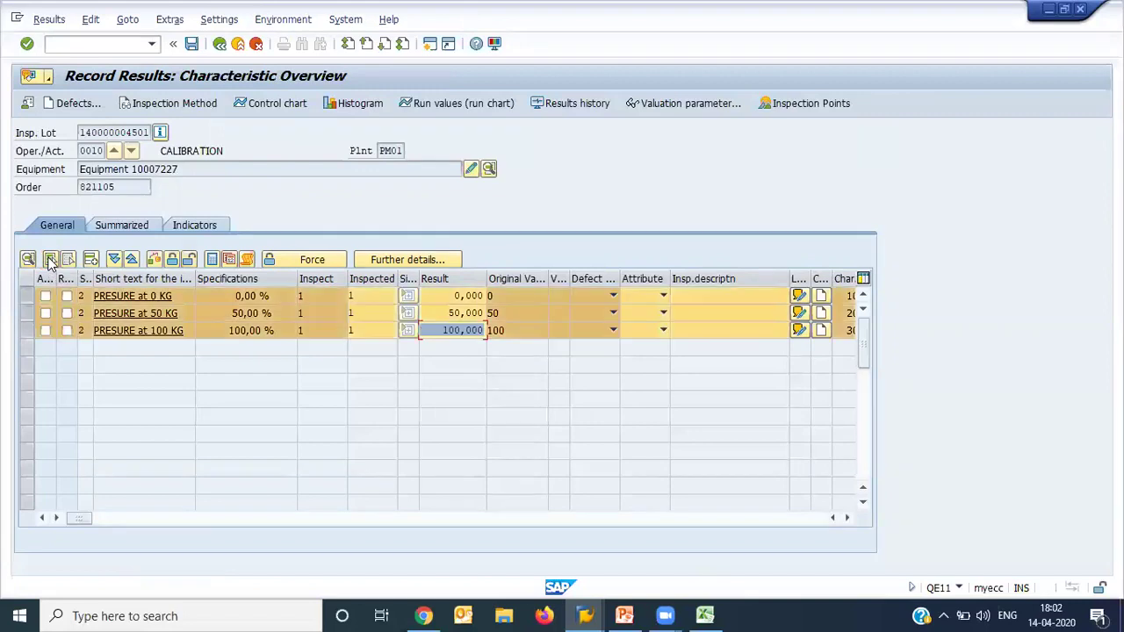
pyautogui.click(173, 264)
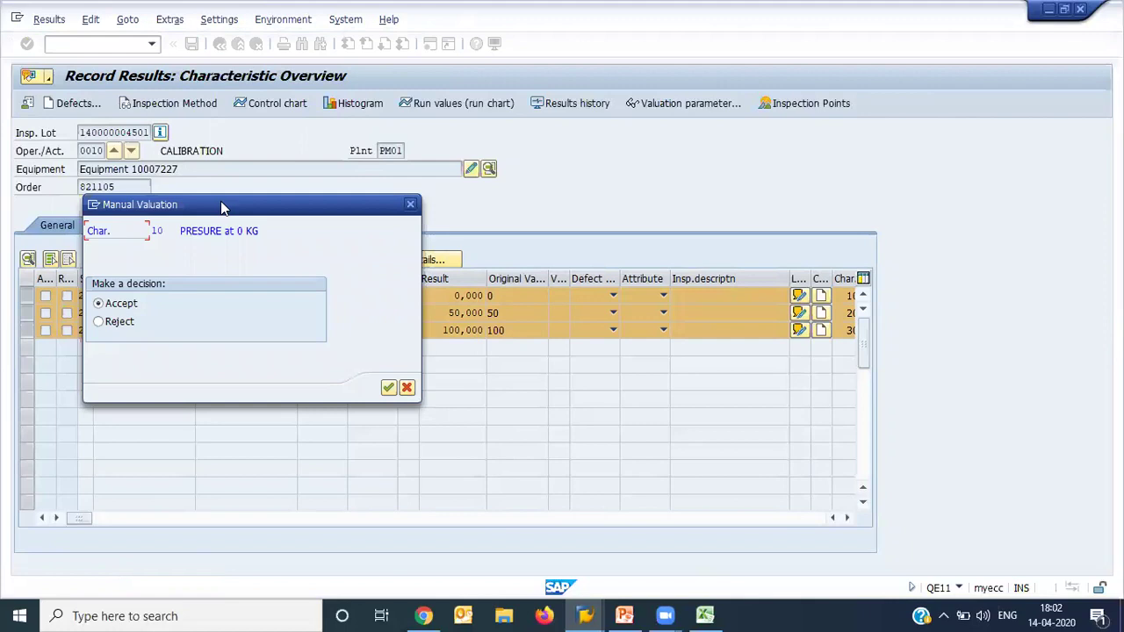
pyautogui.moveTo(221, 207); pyautogui.dragTo(775, 182)
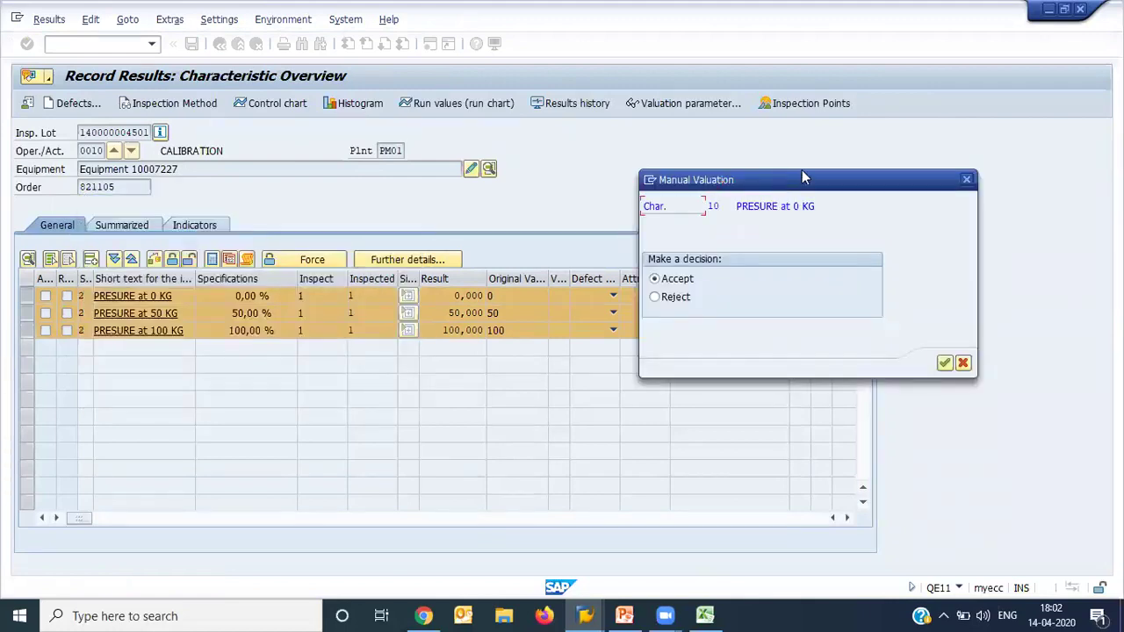
pyautogui.click(673, 297)
pyautogui.click(687, 282)
pyautogui.press('Return')
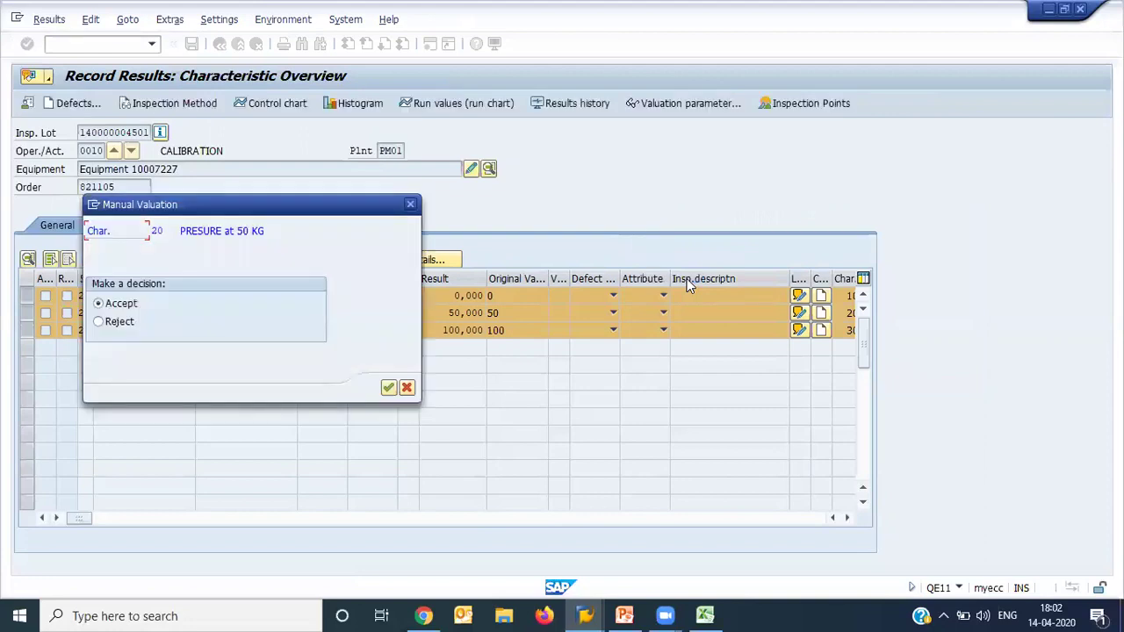
pyautogui.press('Return')
pyautogui.press('Return')
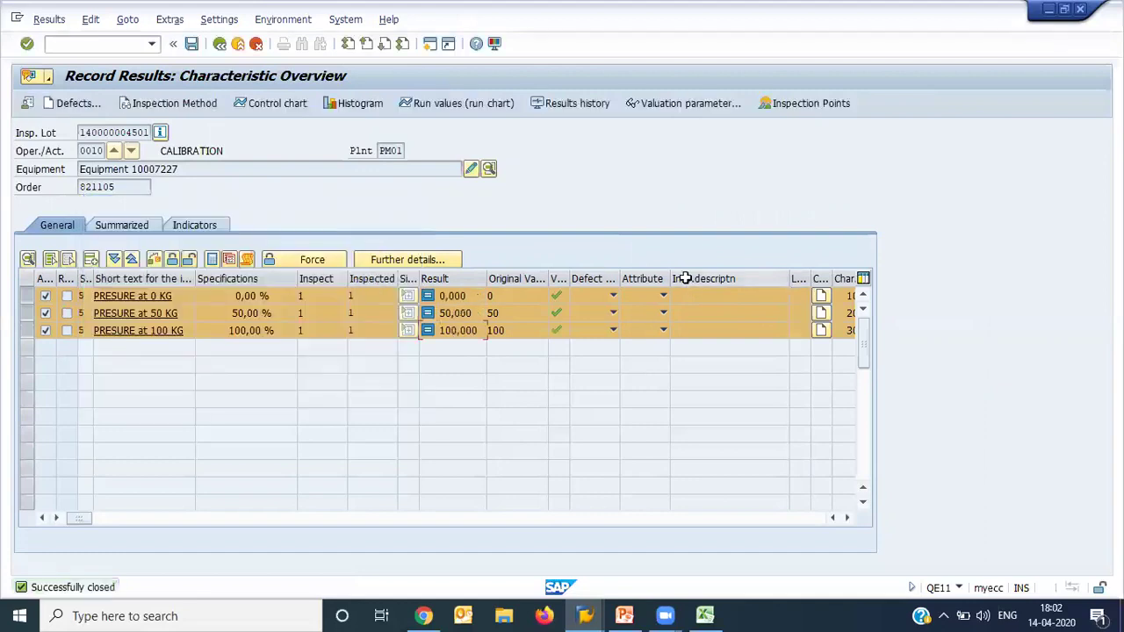
# Save the results with the inspection point valuation Usable with Standard Follow-Up Activity and refresh the inspection lot worklist.
pyautogui.click(193, 49)
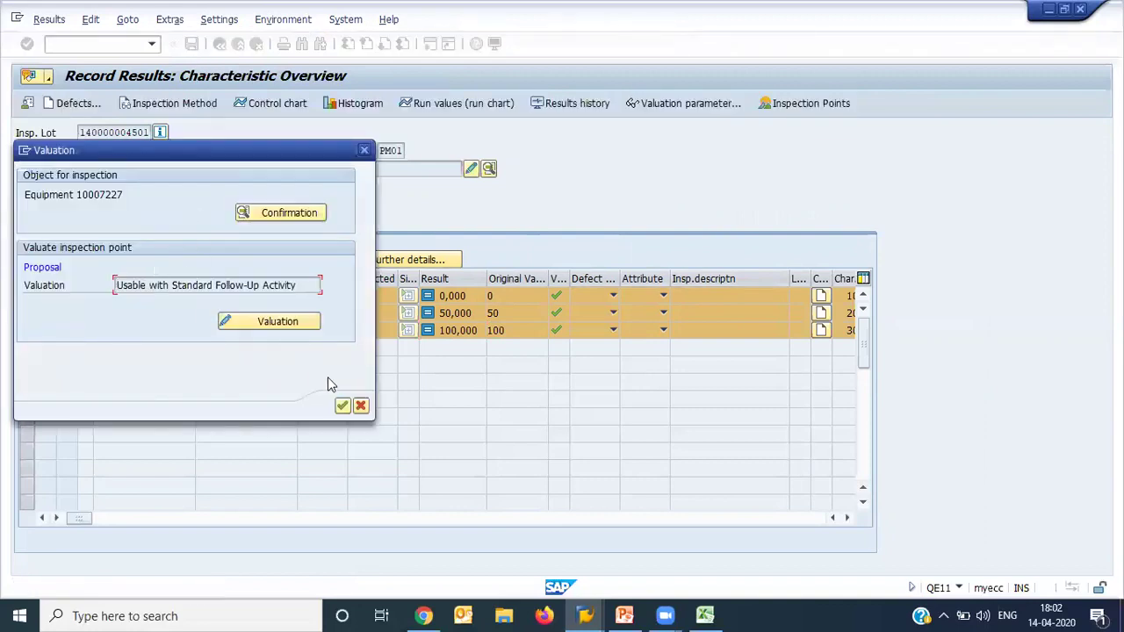
pyautogui.click(342, 406)
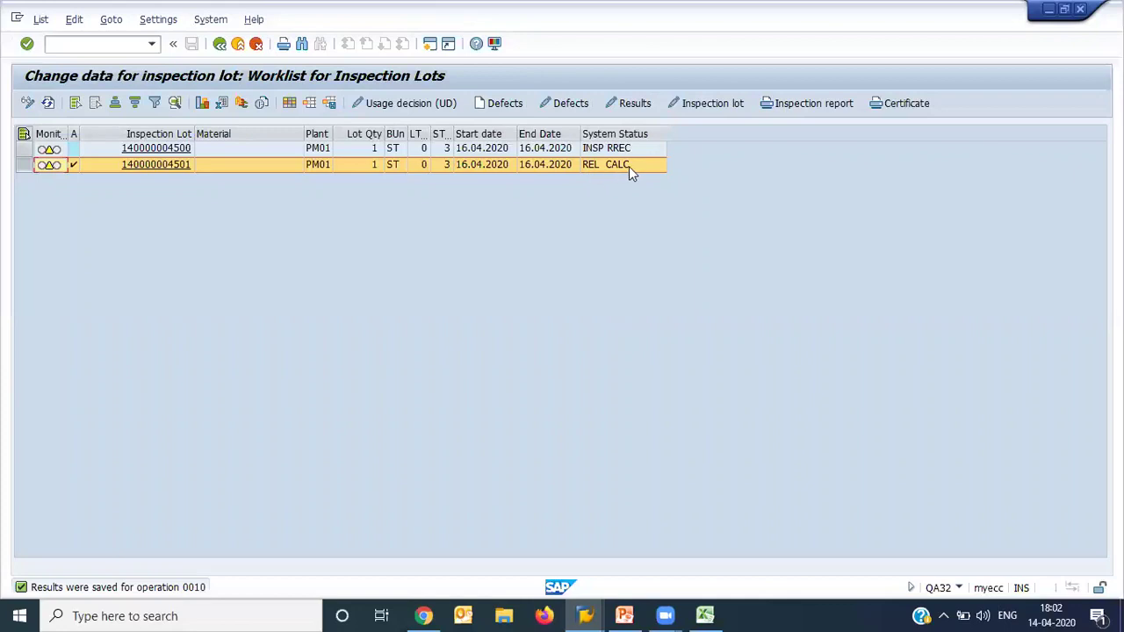
pyautogui.click(49, 104)
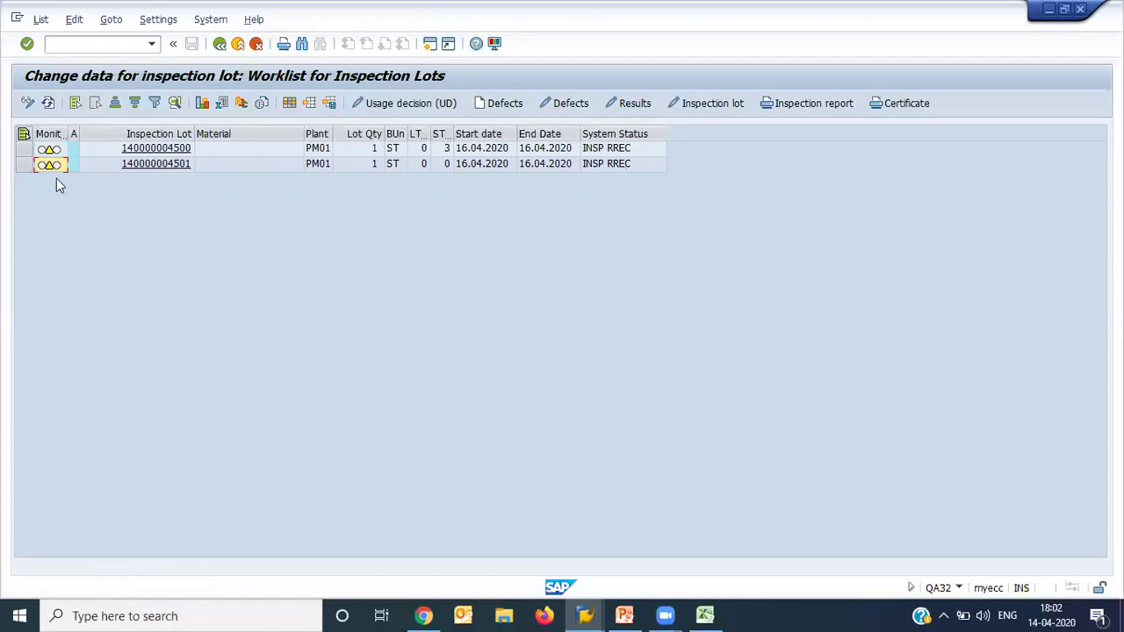
pyautogui.click(26, 169)
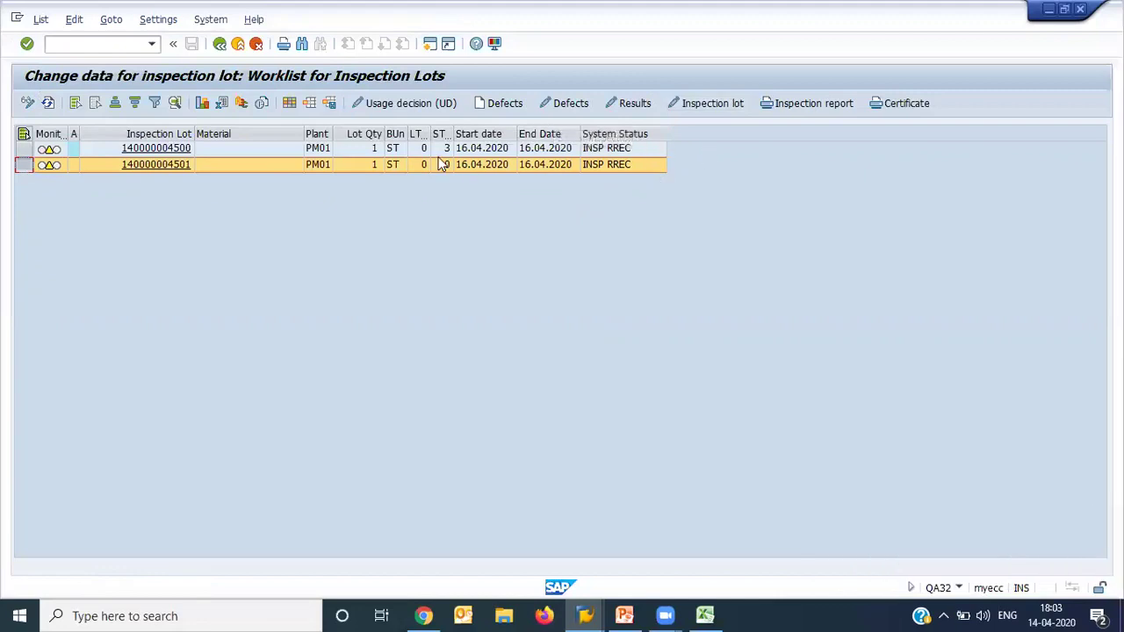
pyautogui.click(428, 106)
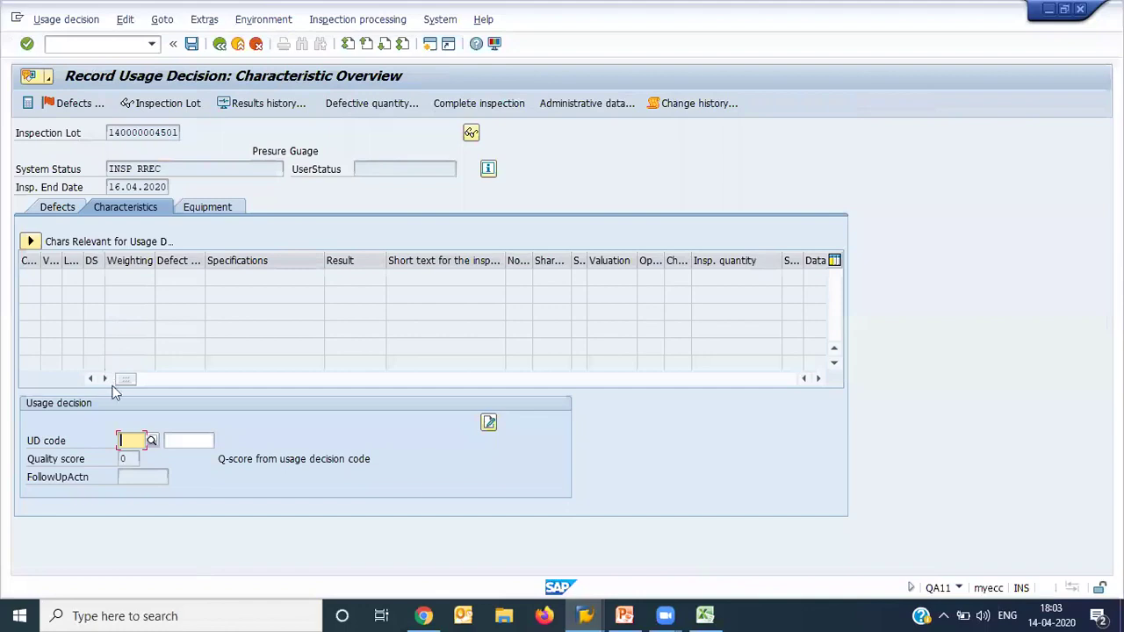
pyautogui.write('A')
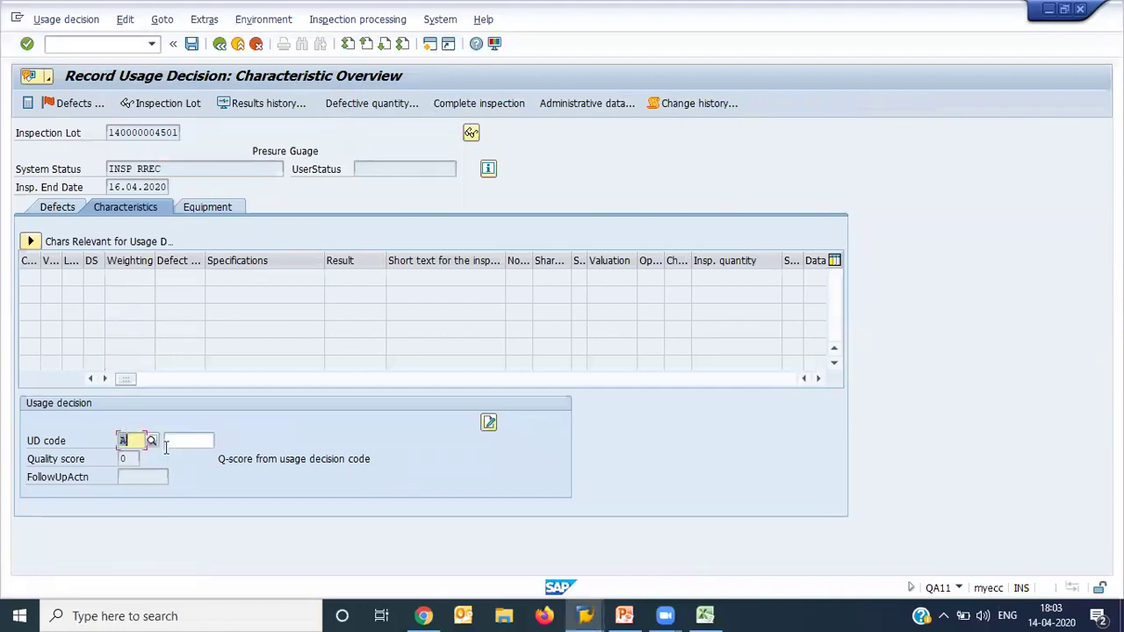
pyautogui.click(148, 439)
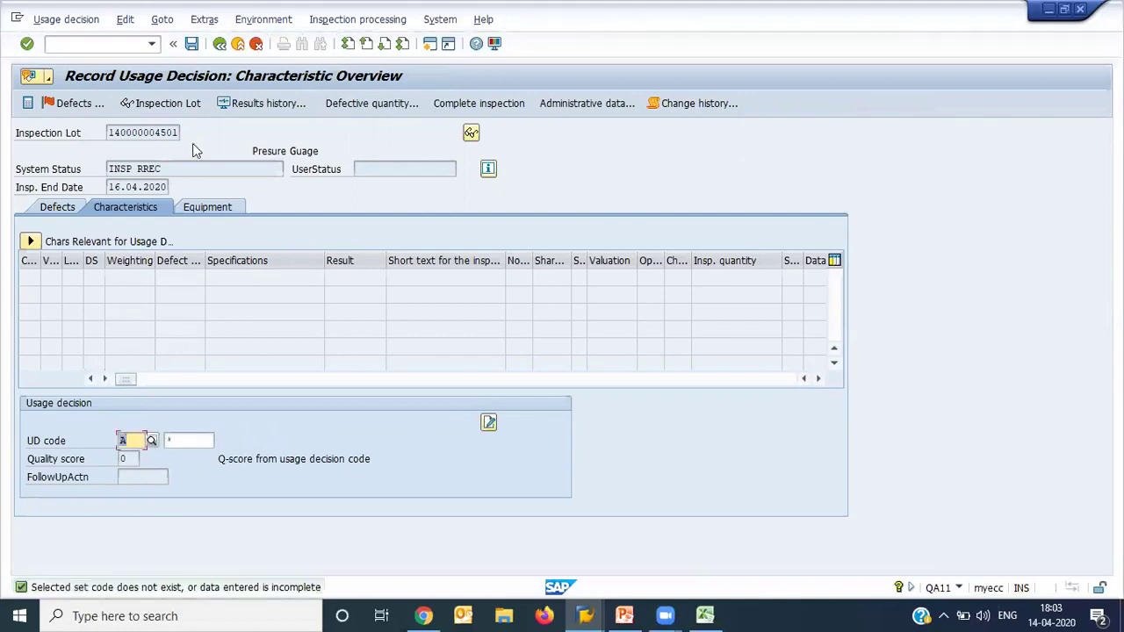
pyautogui.click(191, 43)
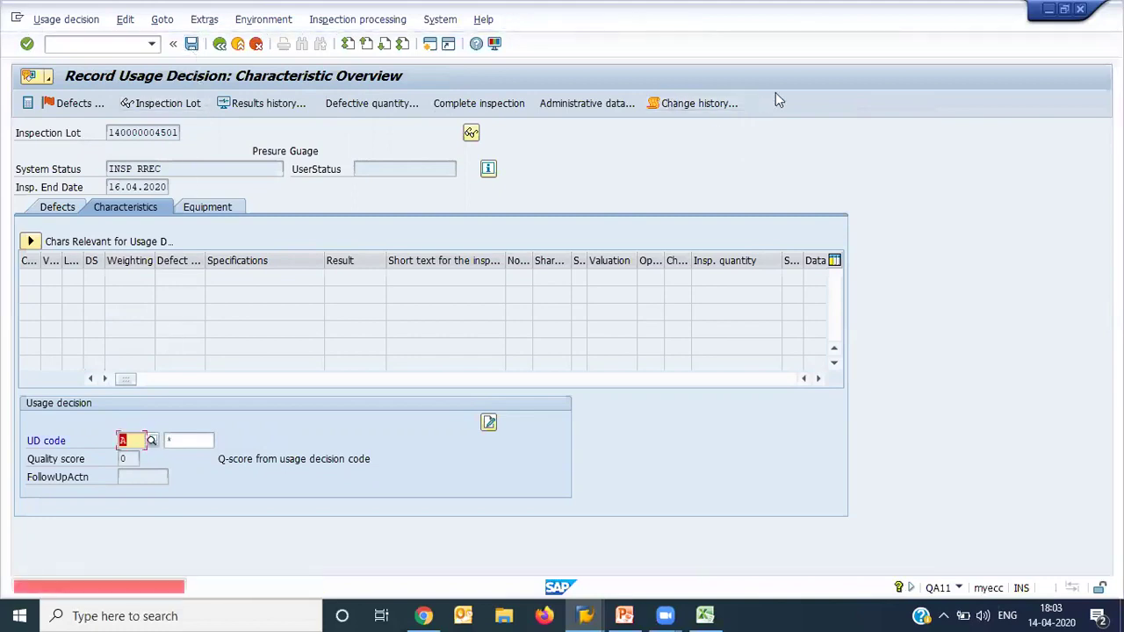
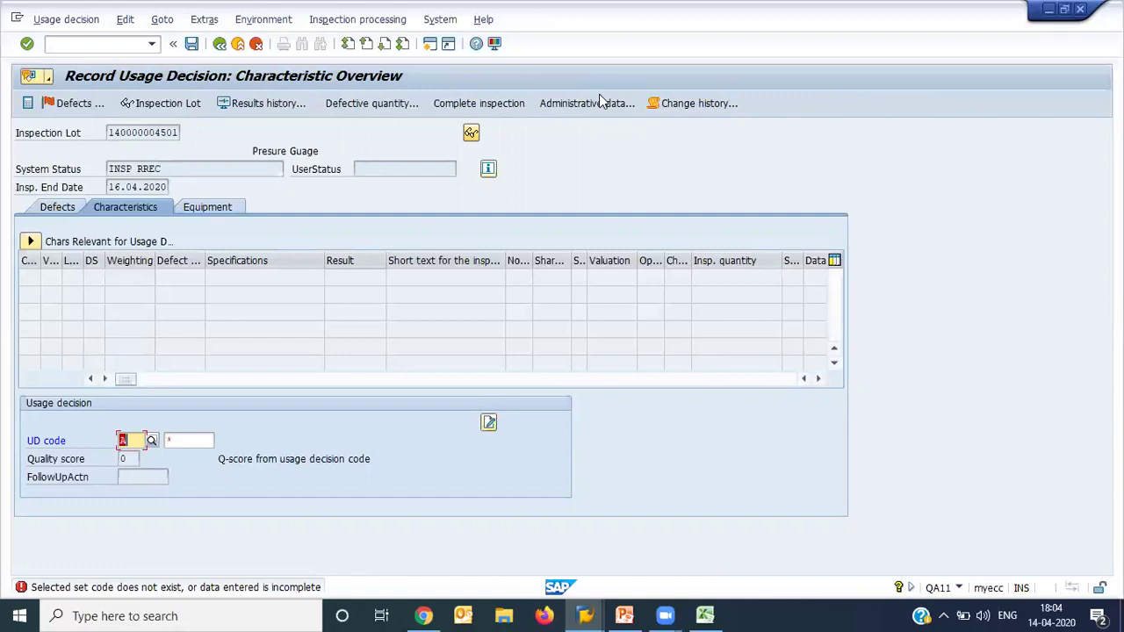
pyautogui.click(220, 44)
pyautogui.click(289, 303)
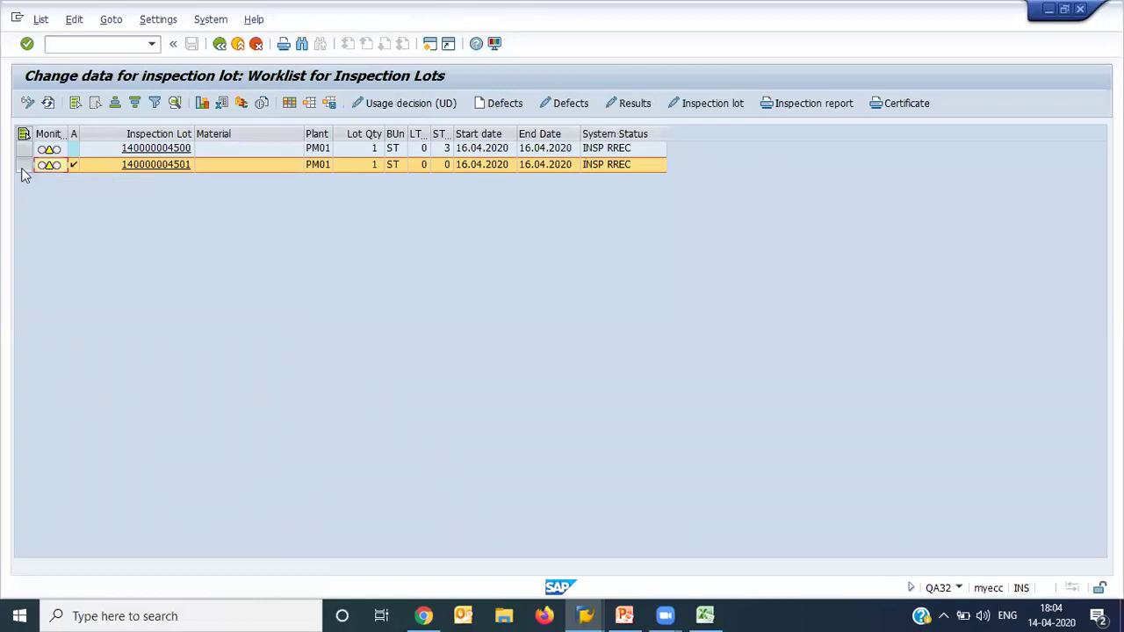
pyautogui.click(801, 104)
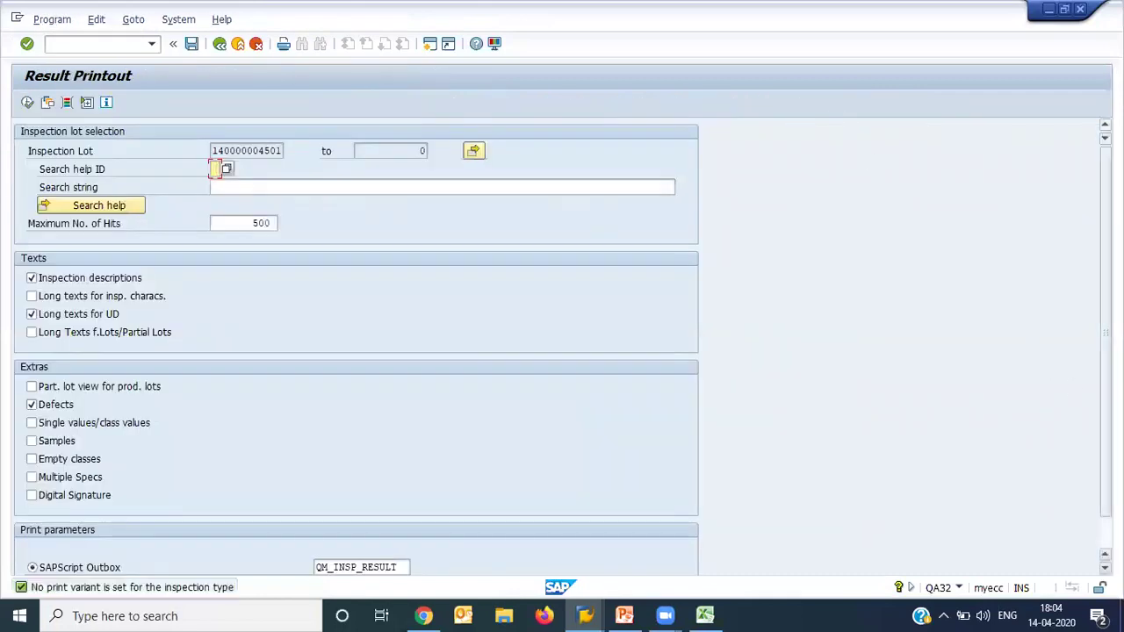
pyautogui.click(381, 566)
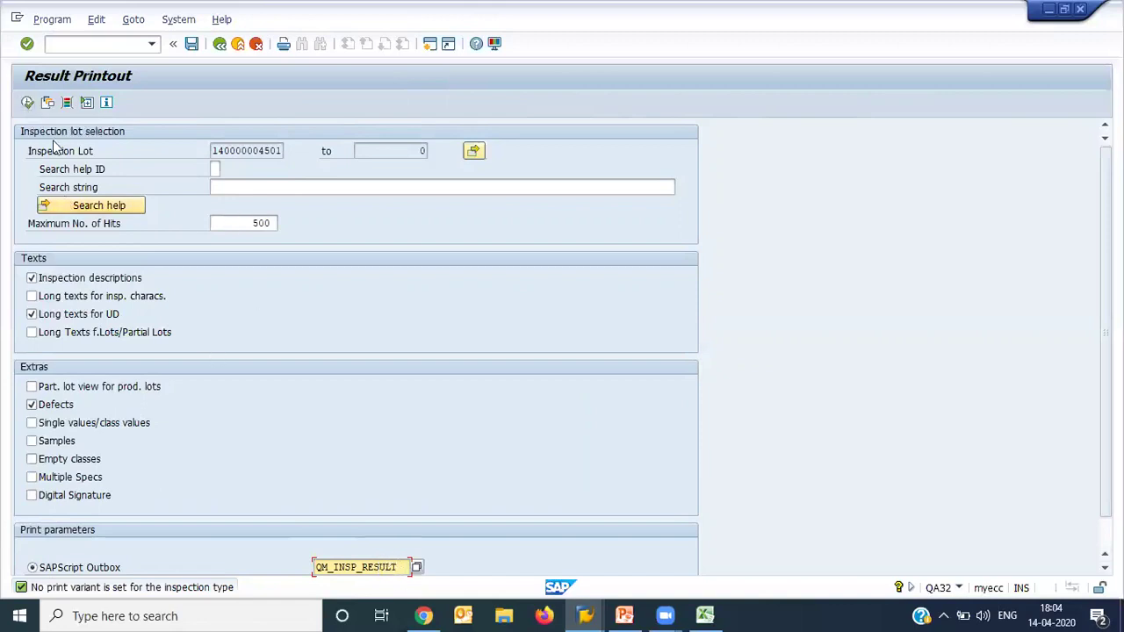
pyautogui.click(28, 104)
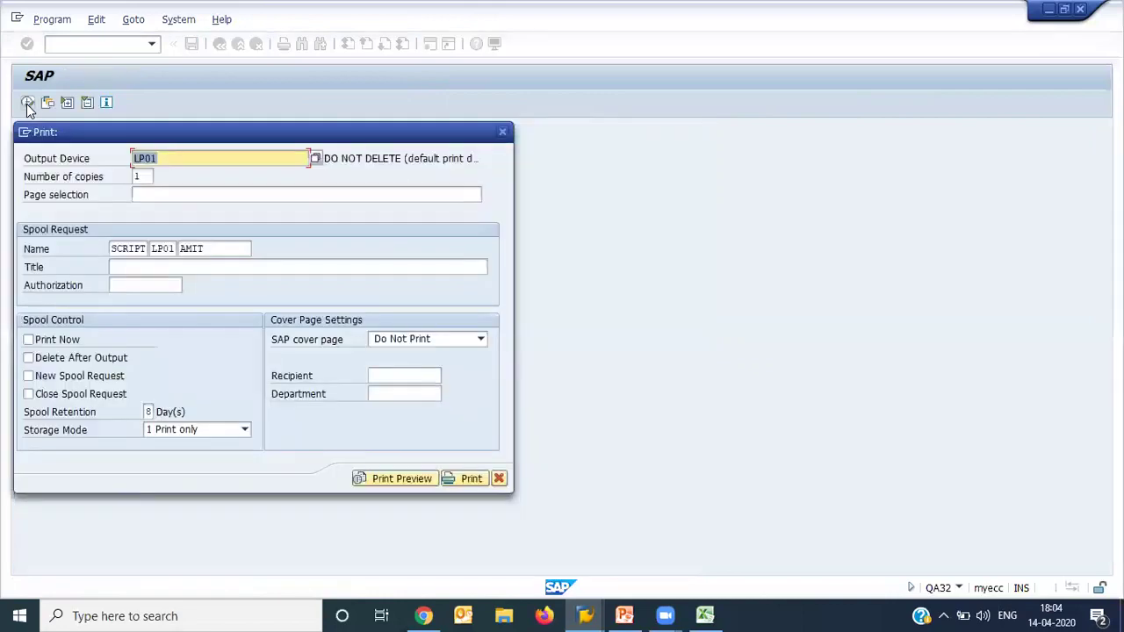
pyautogui.click(404, 479)
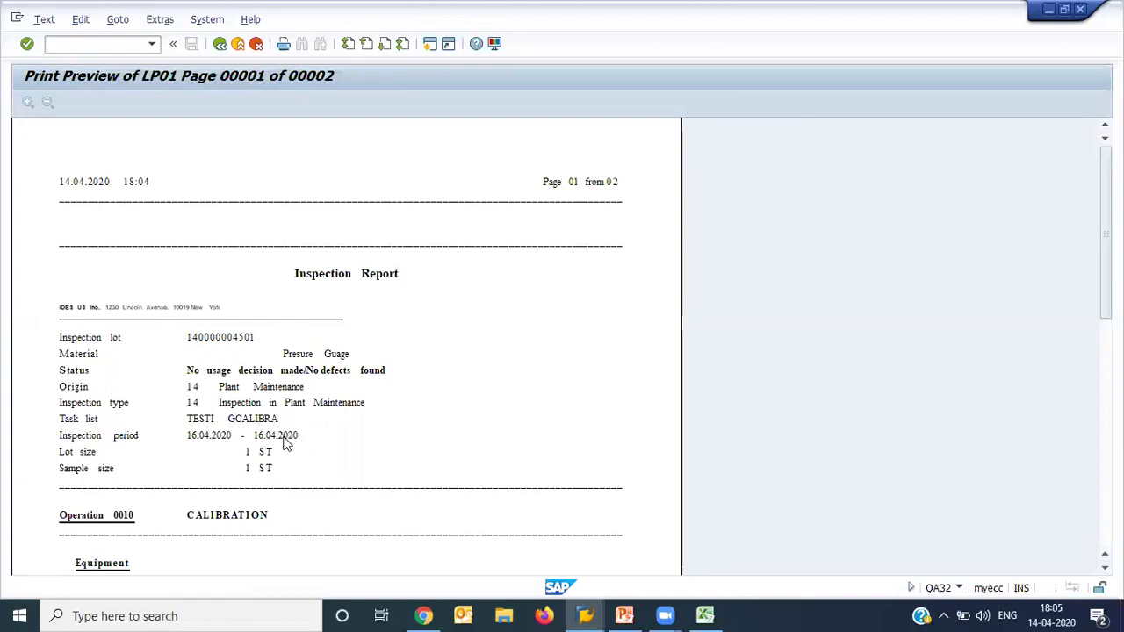
pyautogui.scroll(-4, 284, 443)
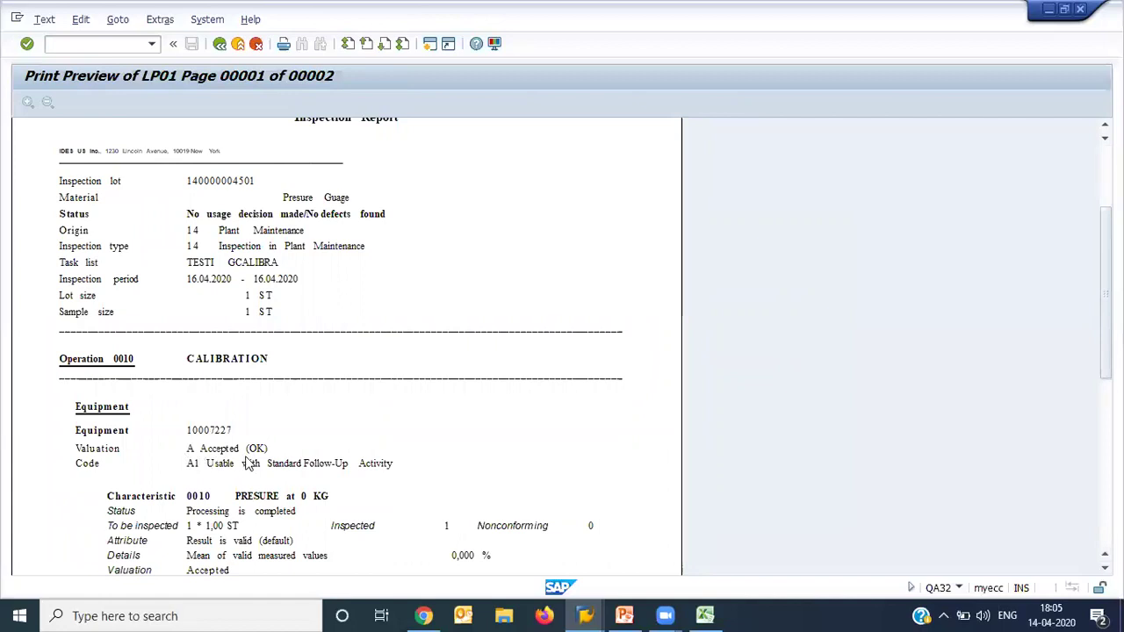
pyautogui.scroll(-5, 249, 463)
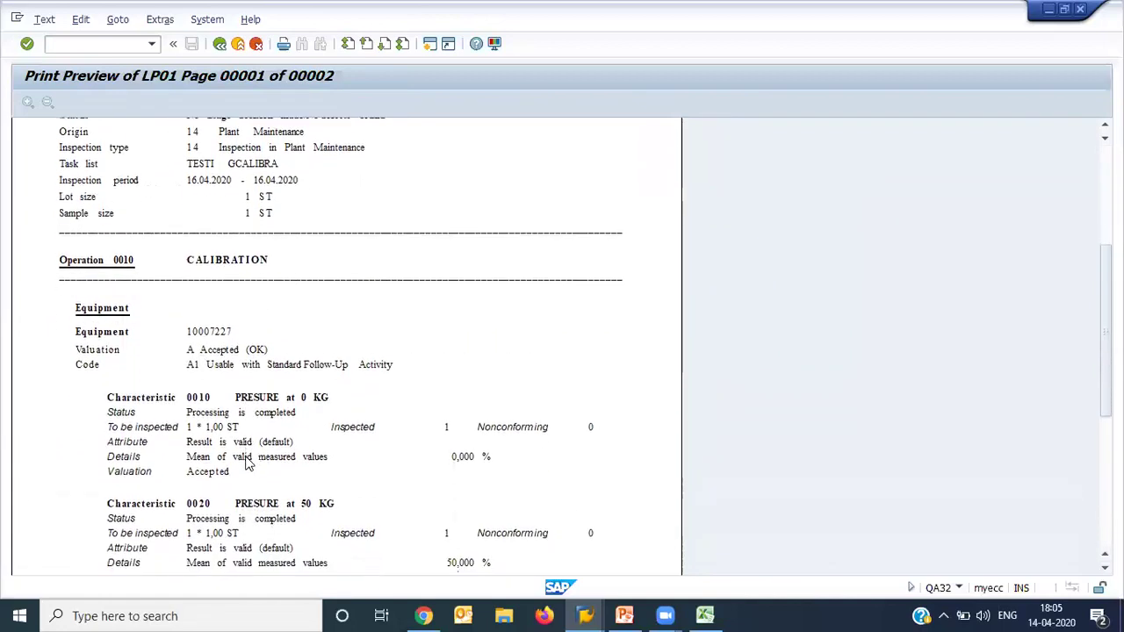
pyautogui.scroll(-3, 248, 462)
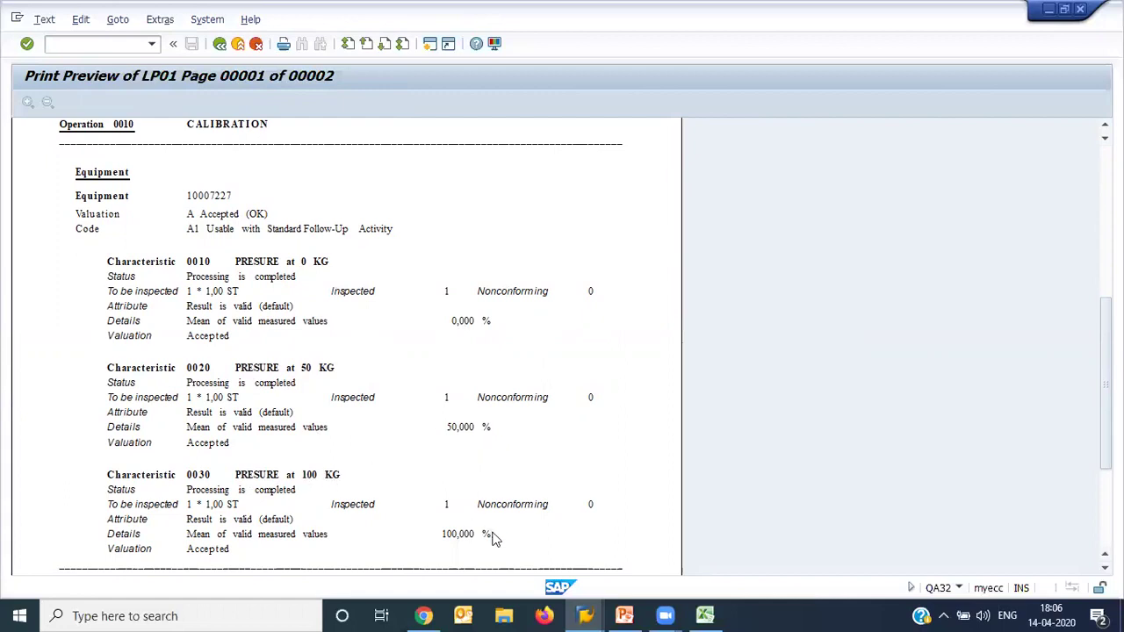
pyautogui.scroll(-5, 492, 537)
pyautogui.scroll(4, 492, 538)
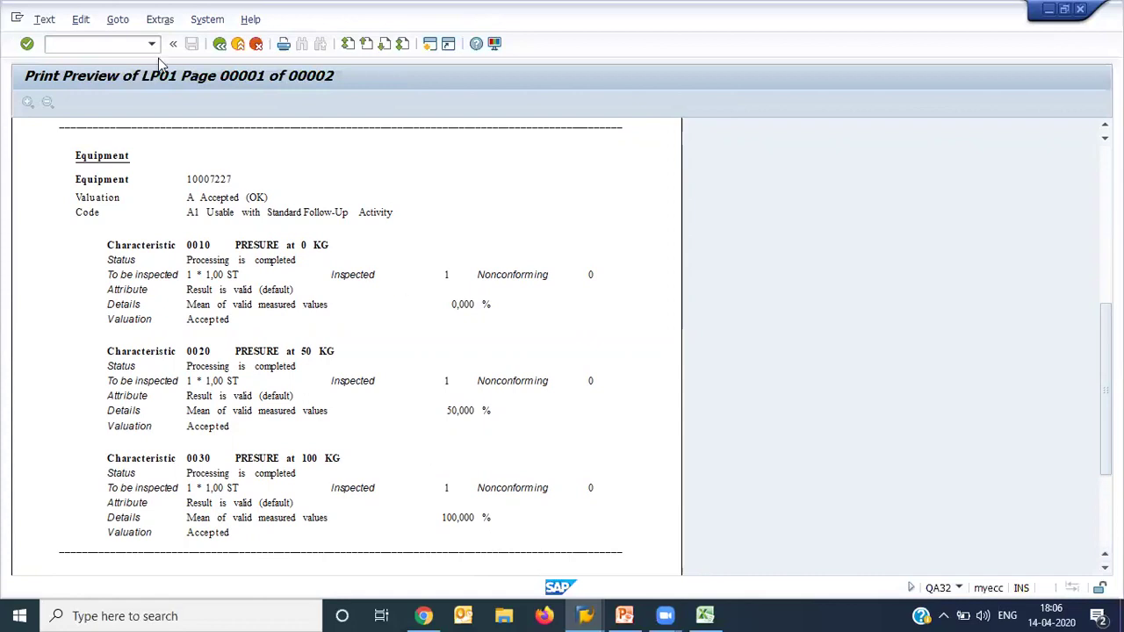
# Leave the report preview and the inspection lot worklist and return to the SAP Easy Access screen.
pyautogui.click(219, 50)
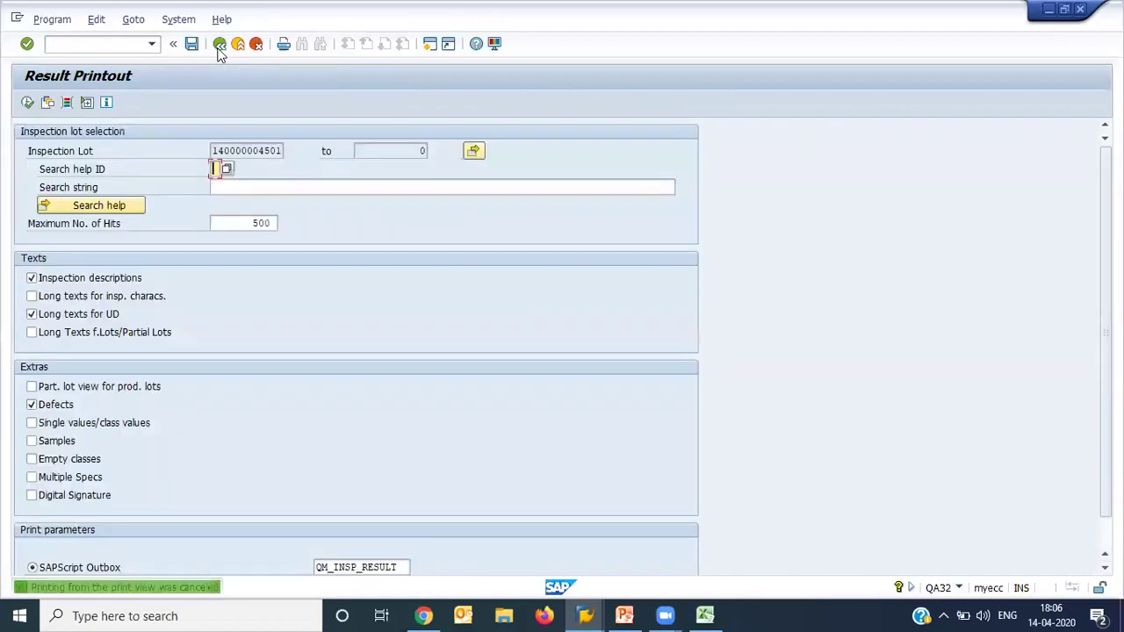
pyautogui.click(192, 46)
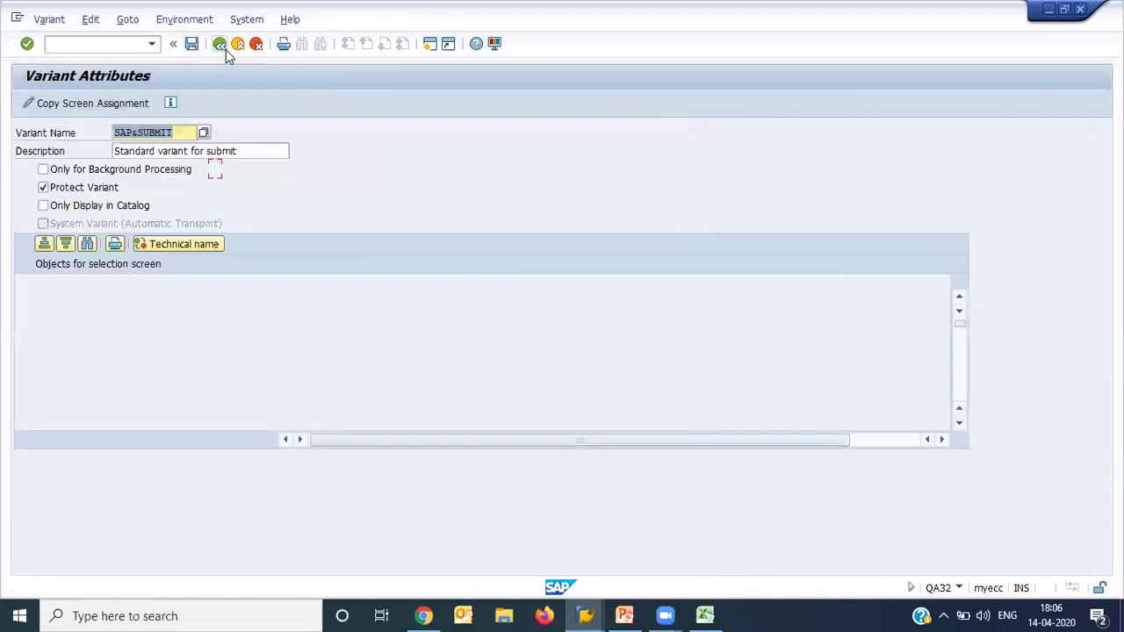
pyautogui.click(224, 49)
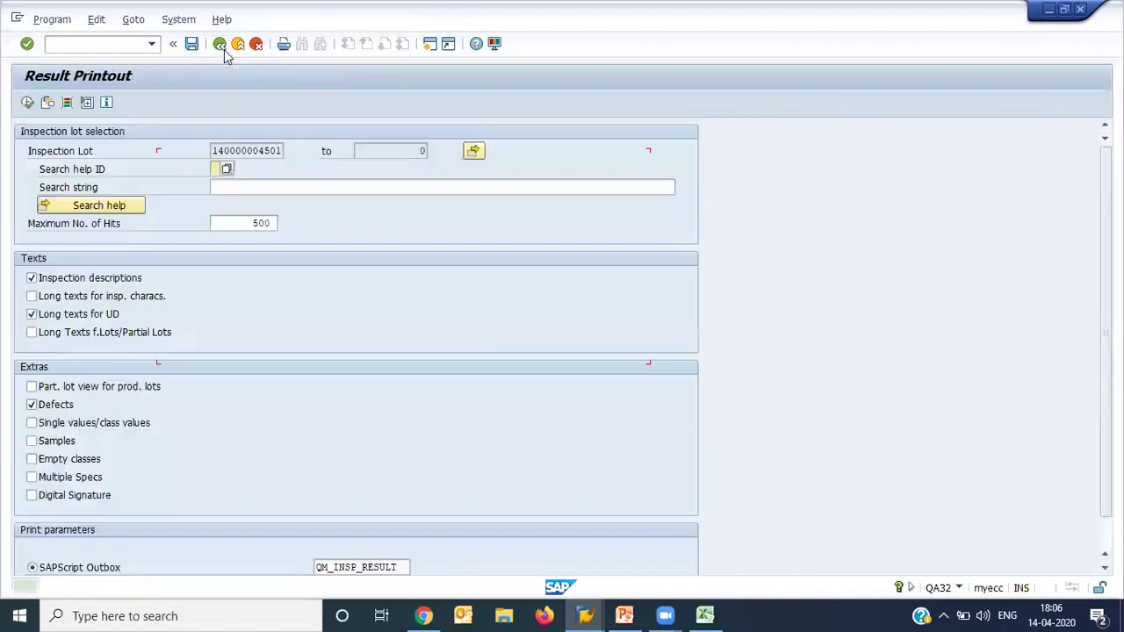
pyautogui.click(224, 49)
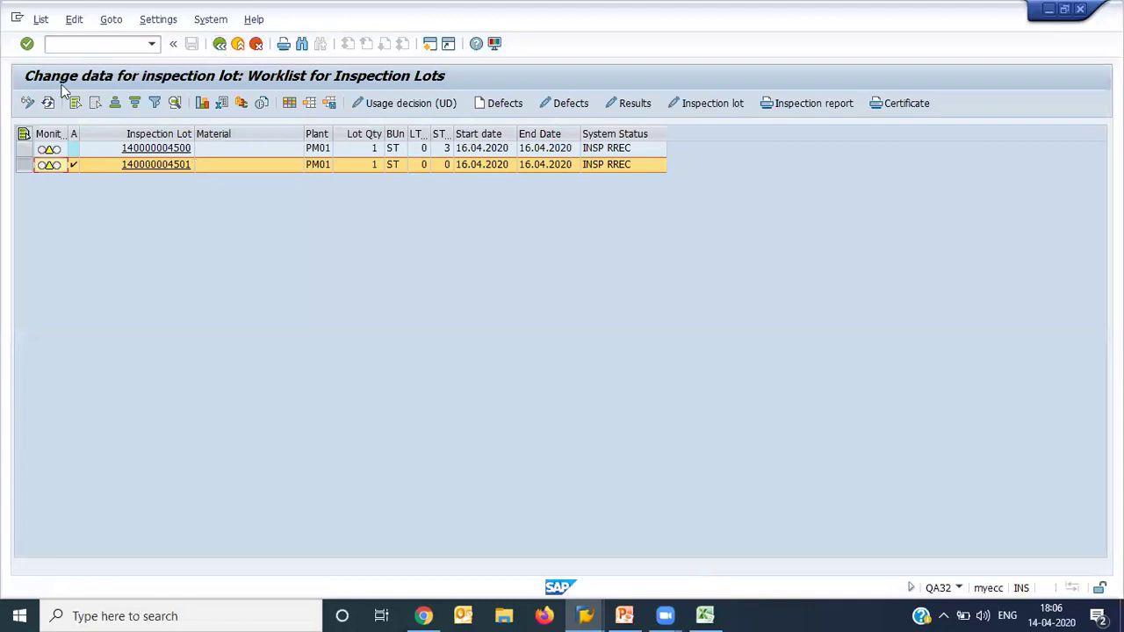
pyautogui.click(49, 104)
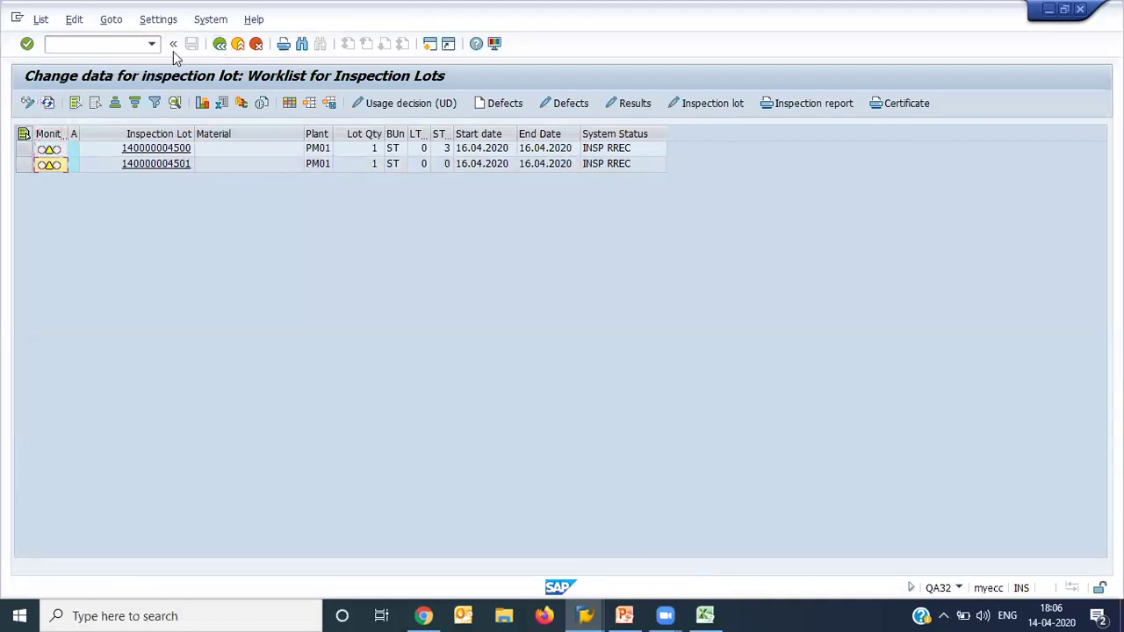
pyautogui.click(220, 45)
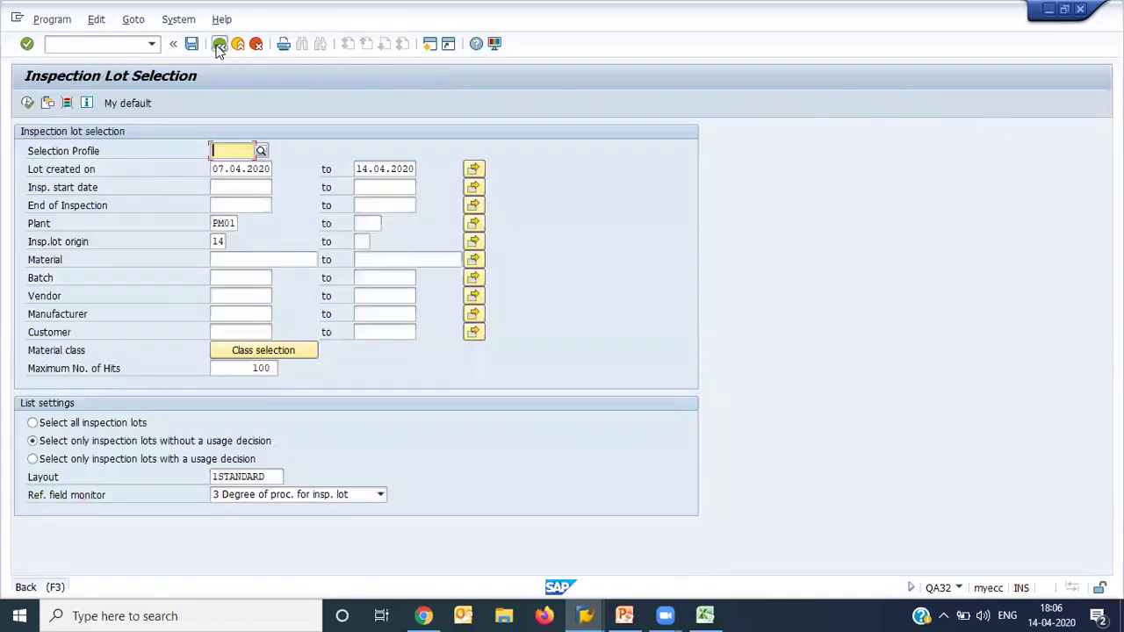
pyautogui.click(220, 46)
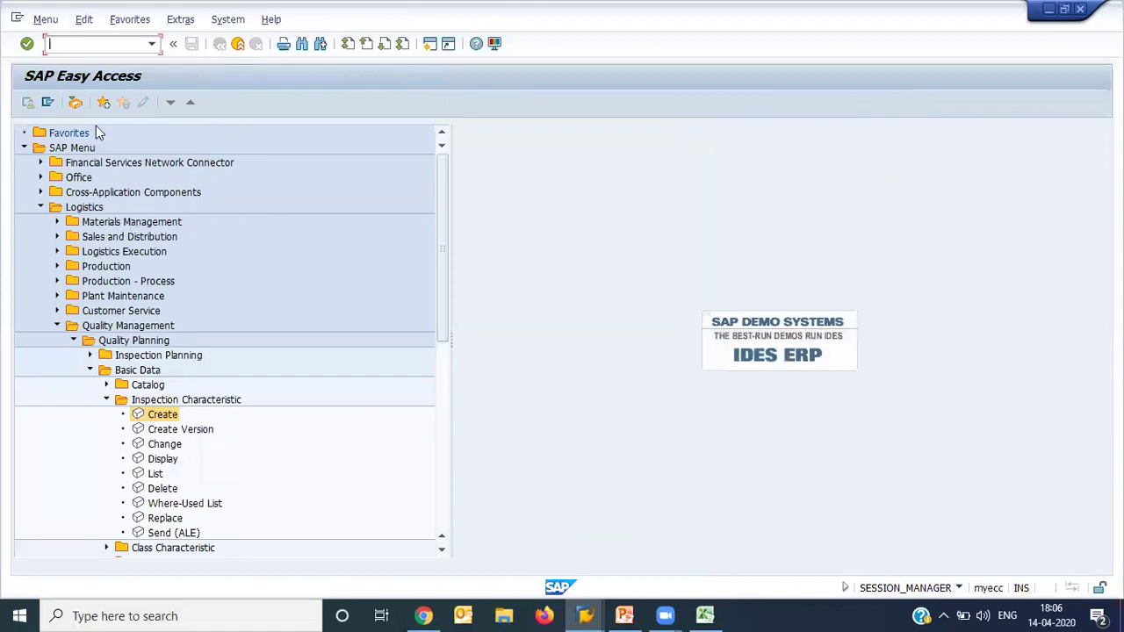
# Open transaction IW38 for changing PM orders and restrict the selection to order type PM06.
pyautogui.write('IW38')
pyautogui.press('Return')
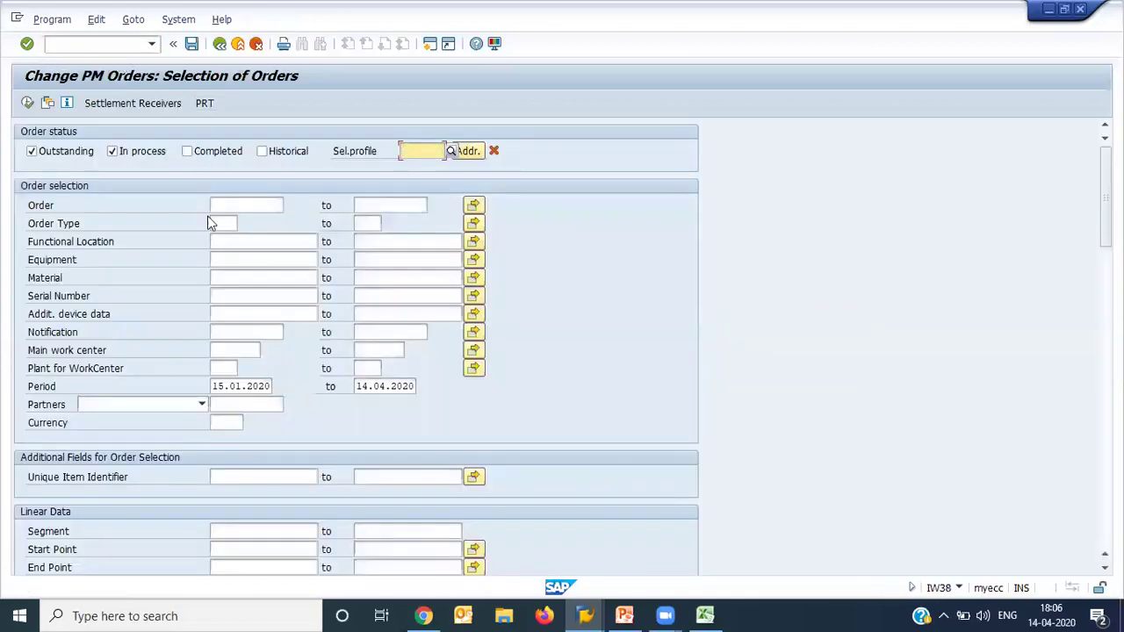
pyautogui.click(212, 219)
pyautogui.click(212, 220)
pyautogui.click(221, 238)
# Set the maintenance plant to PM01 and run the order selection.
pyautogui.scroll(-8, 210, 226)
pyautogui.scroll(-5, 211, 226)
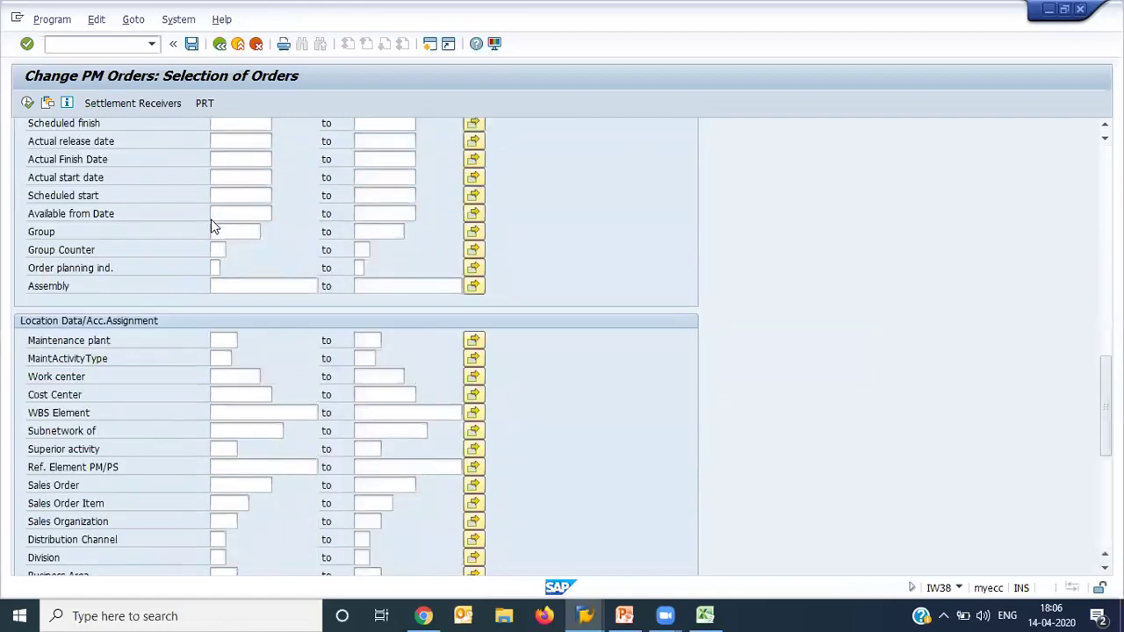
pyautogui.click(223, 340)
pyautogui.click(224, 340)
pyautogui.press('Down')
pyautogui.press('Return')
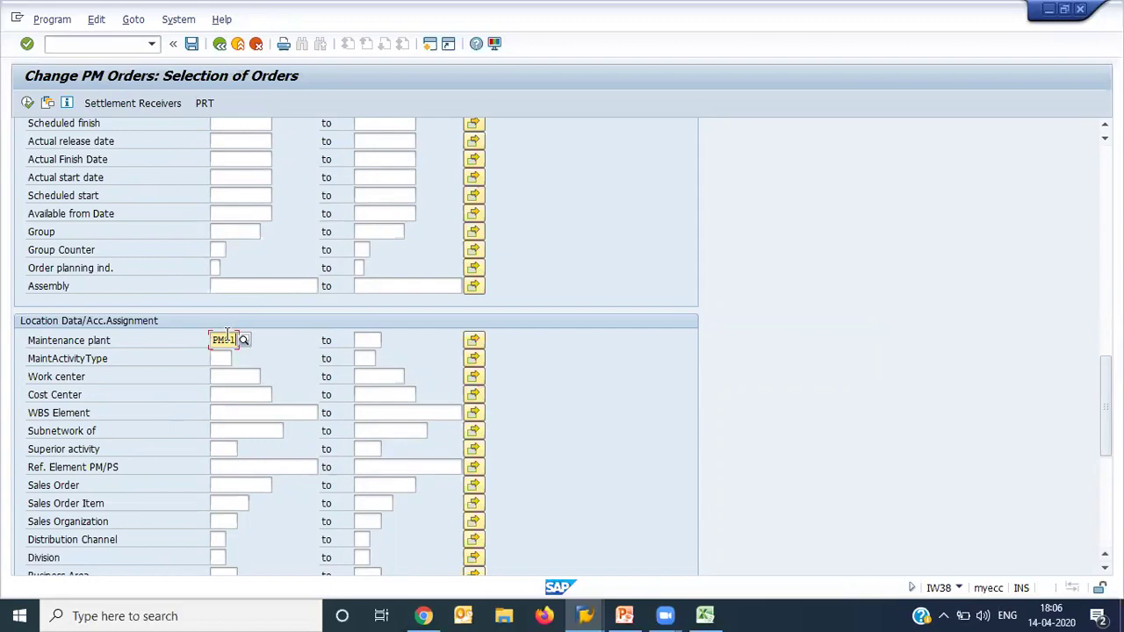
pyautogui.scroll(10, 227, 334)
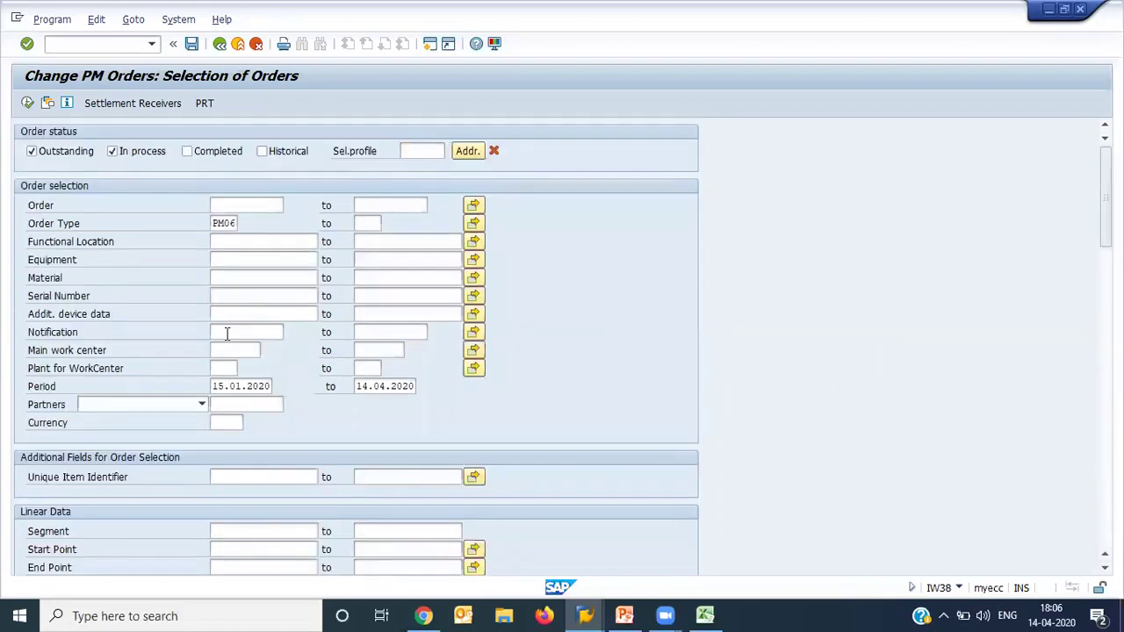
pyautogui.click(28, 102)
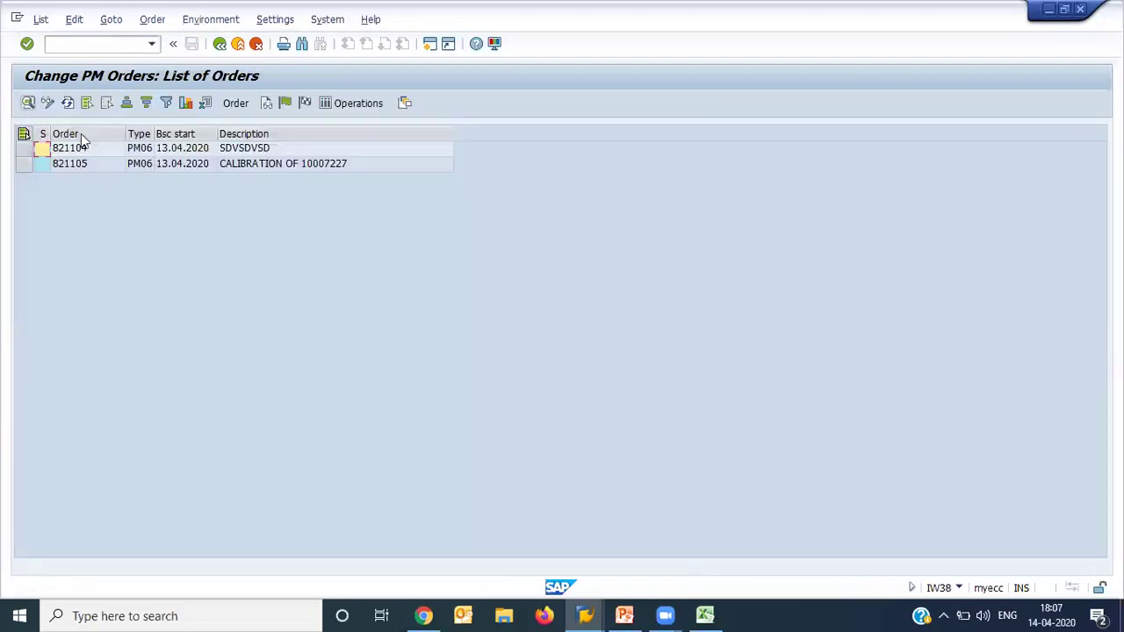
# Open the order described as CALIBRATION OF 10007227 from the list and look through its header data.
pyautogui.click(34, 164)
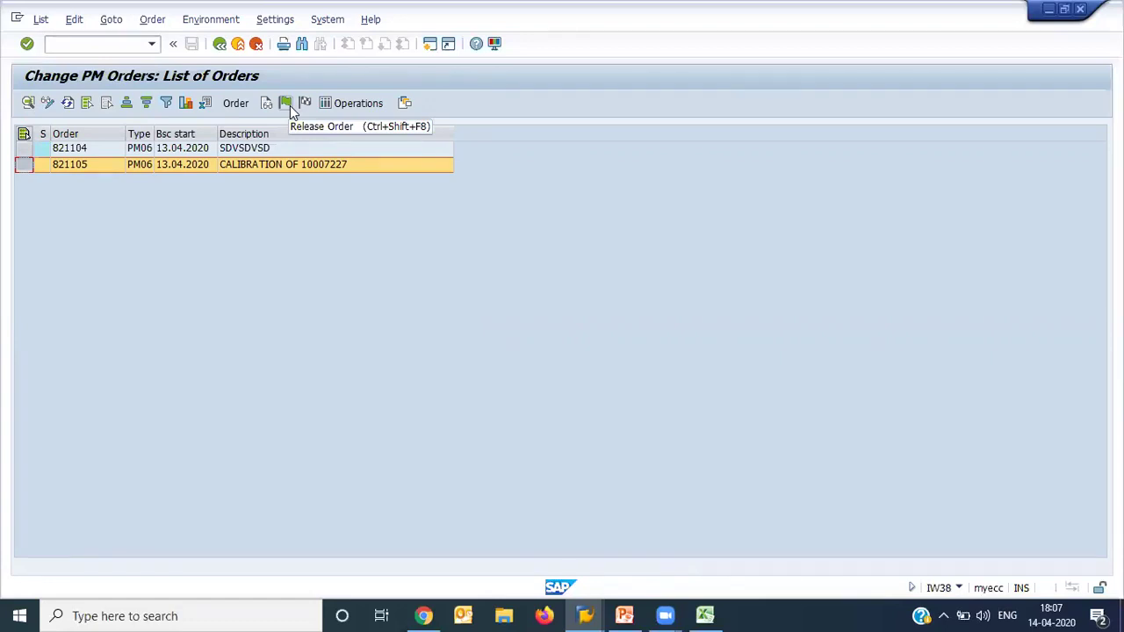
pyautogui.doubleClick(94, 163)
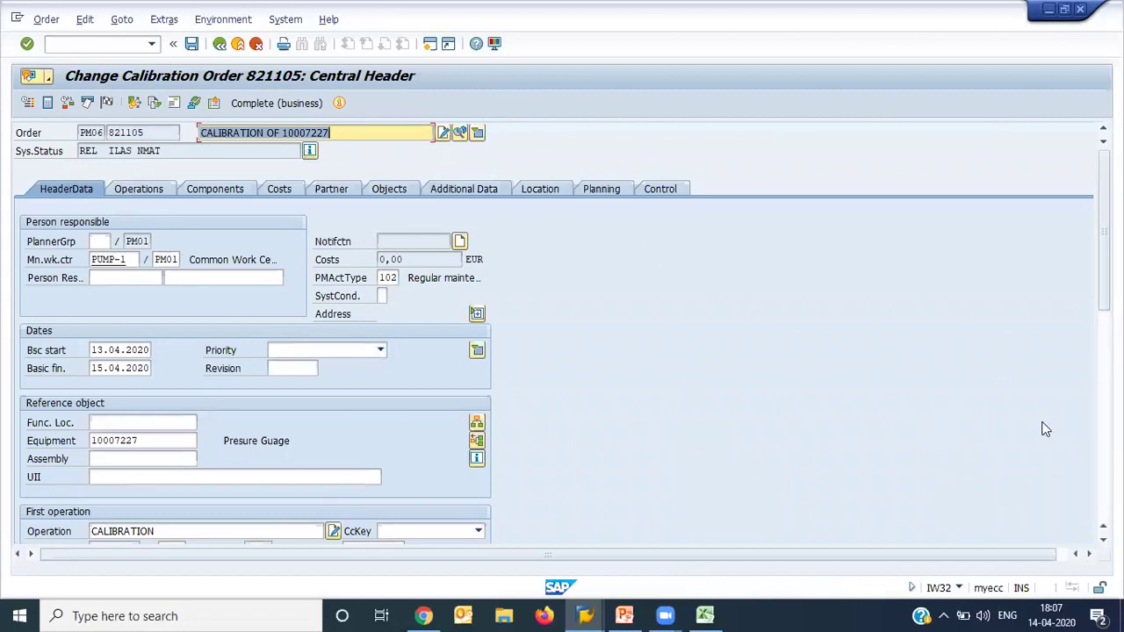
pyautogui.click(1103, 497)
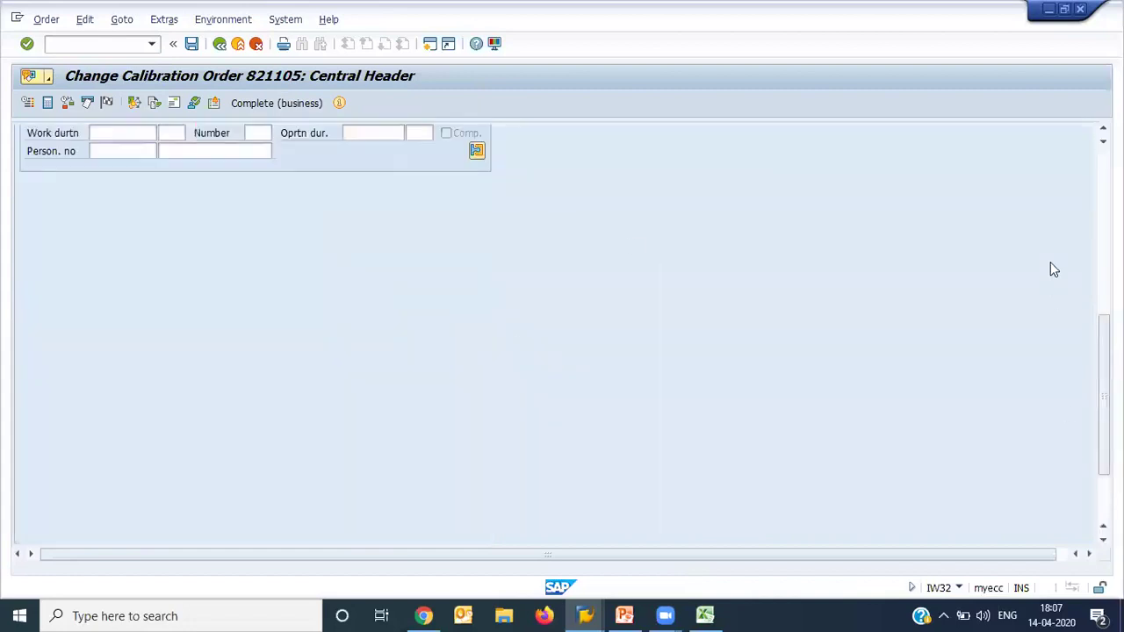
pyautogui.click(1103, 219)
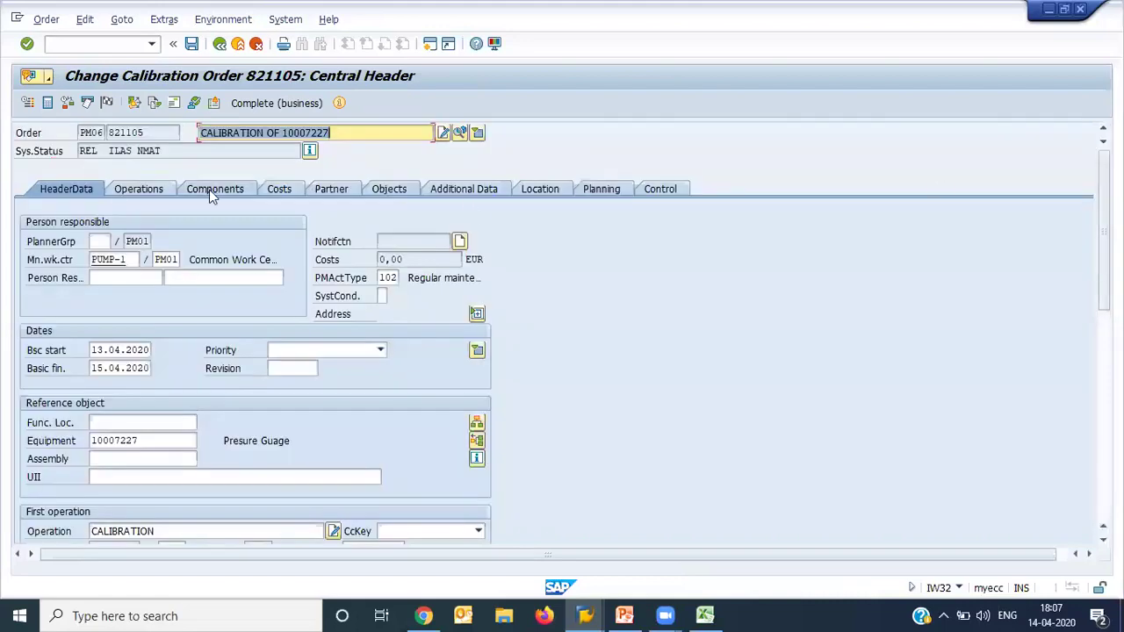
# Add operation 0020 REPAIR WORK with control key PM01 to the calibration order.
pyautogui.click(140, 190)
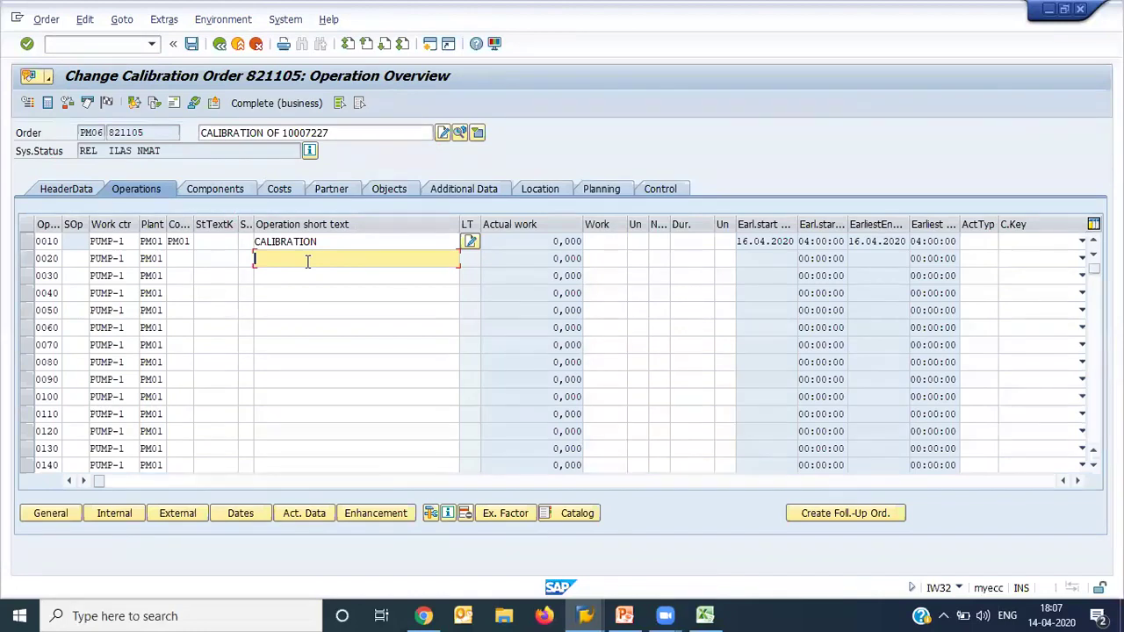
pyautogui.write('REPAIR WORK')
pyautogui.press('Return')
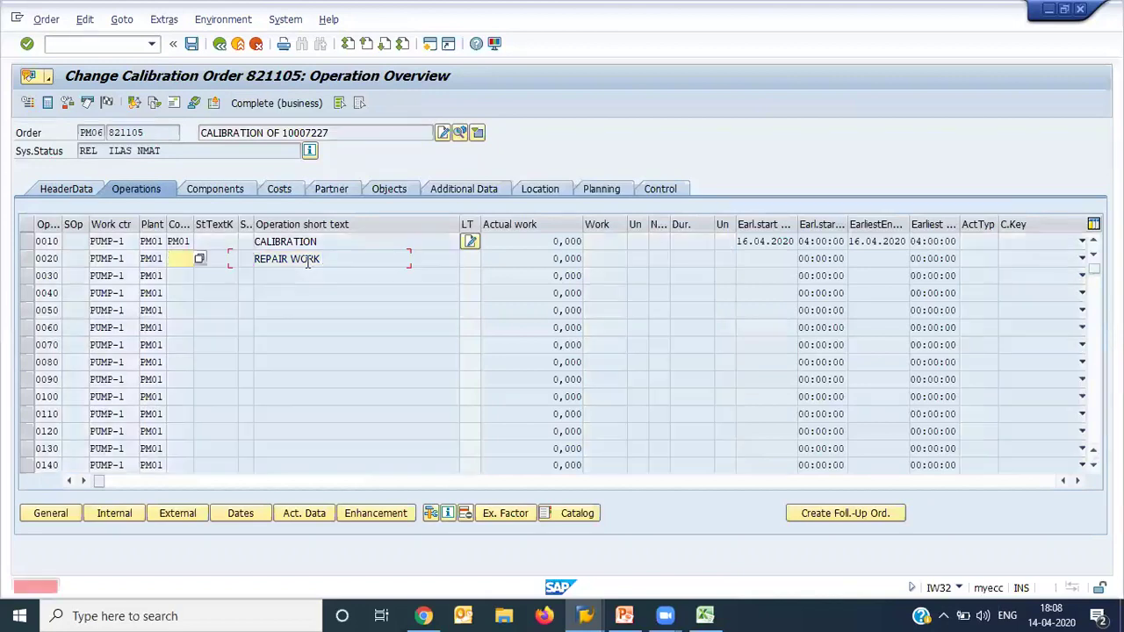
pyautogui.press('BackSpace')
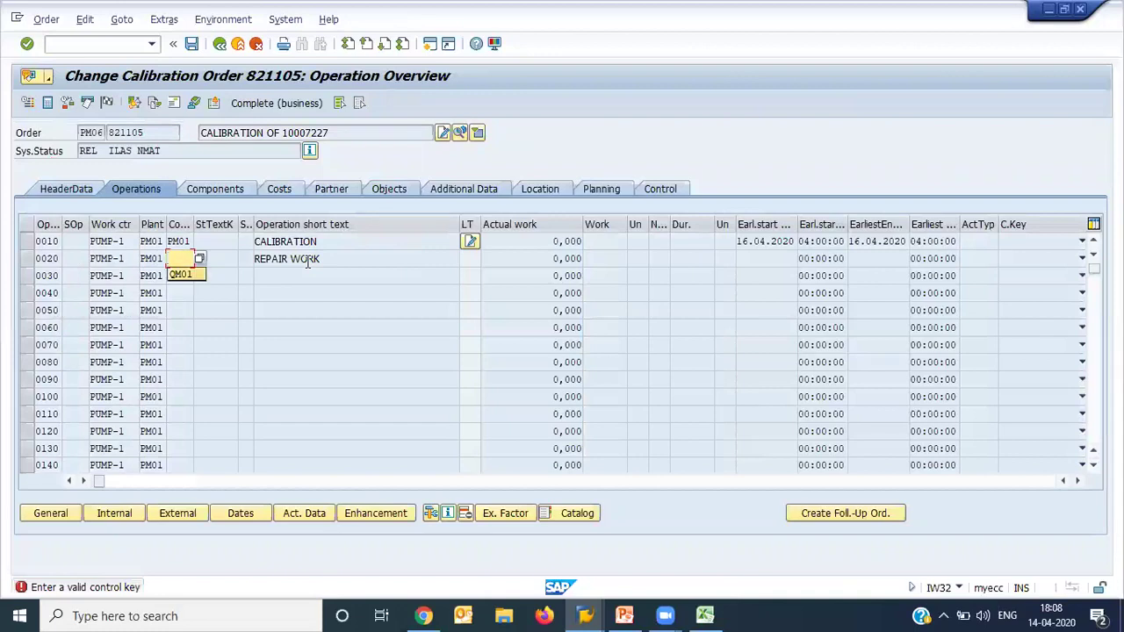
pyautogui.write('PM01')
pyautogui.press('Return')
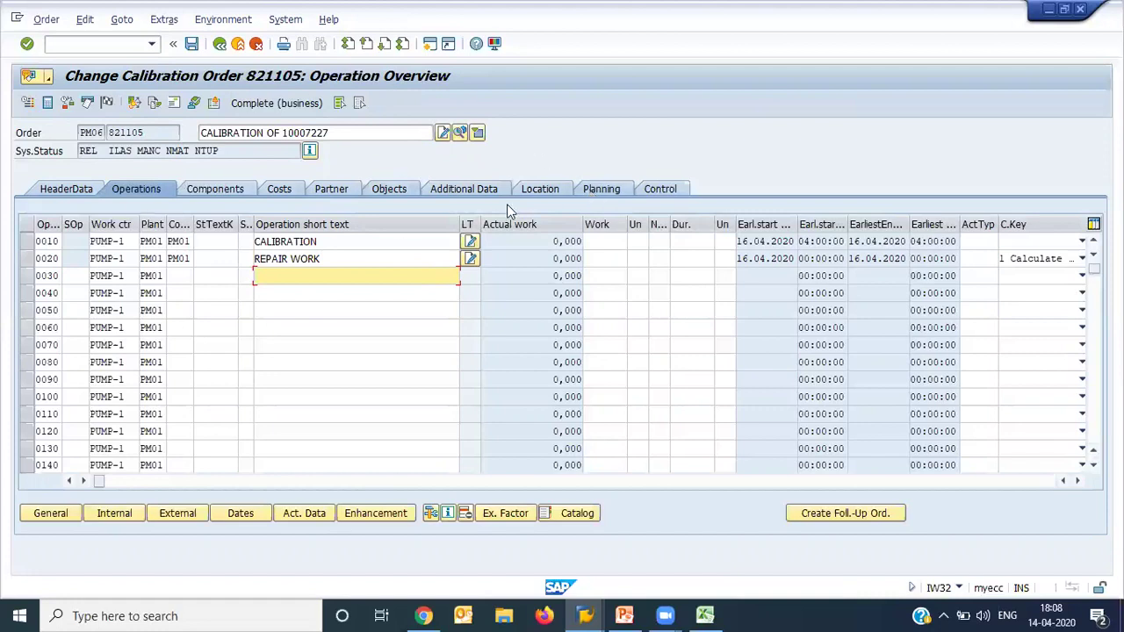
# Examine the order's planning data: the generating maintenance plan, the maintenance item, and the task list type, group and group counter.
pyautogui.click(610, 190)
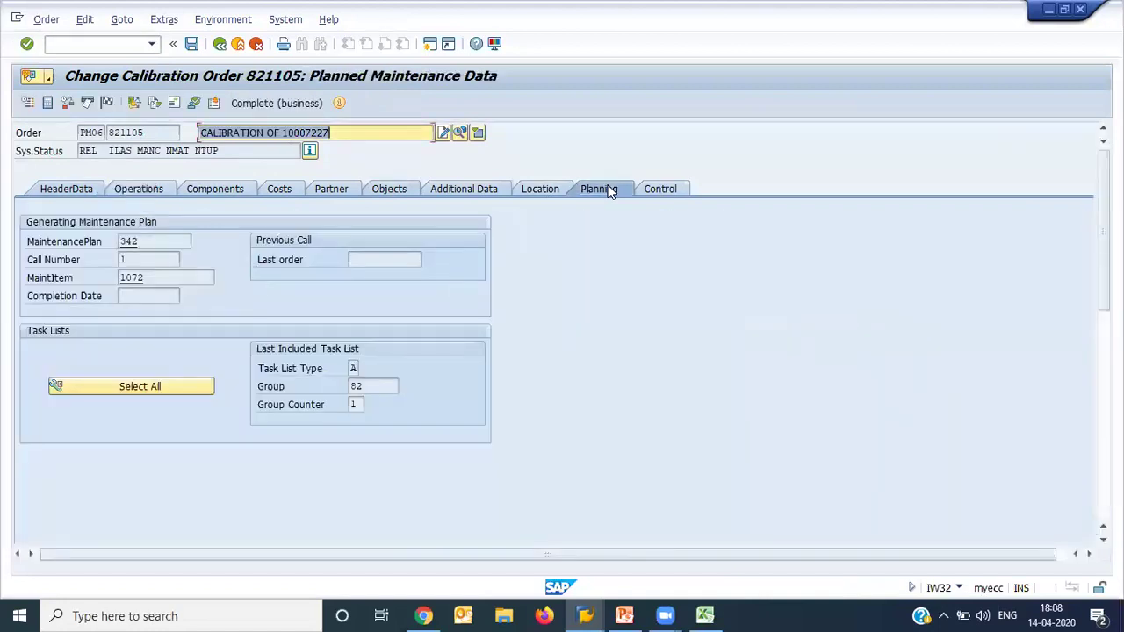
pyautogui.click(158, 240)
pyautogui.moveTo(147, 240); pyautogui.dragTo(91, 235)
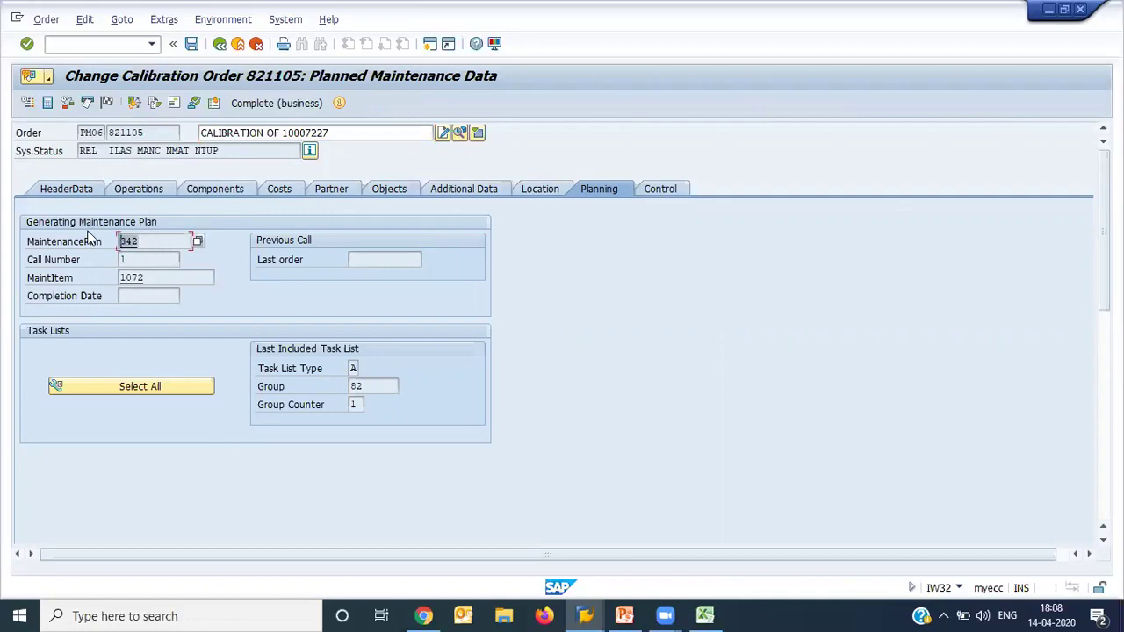
pyautogui.click(156, 133)
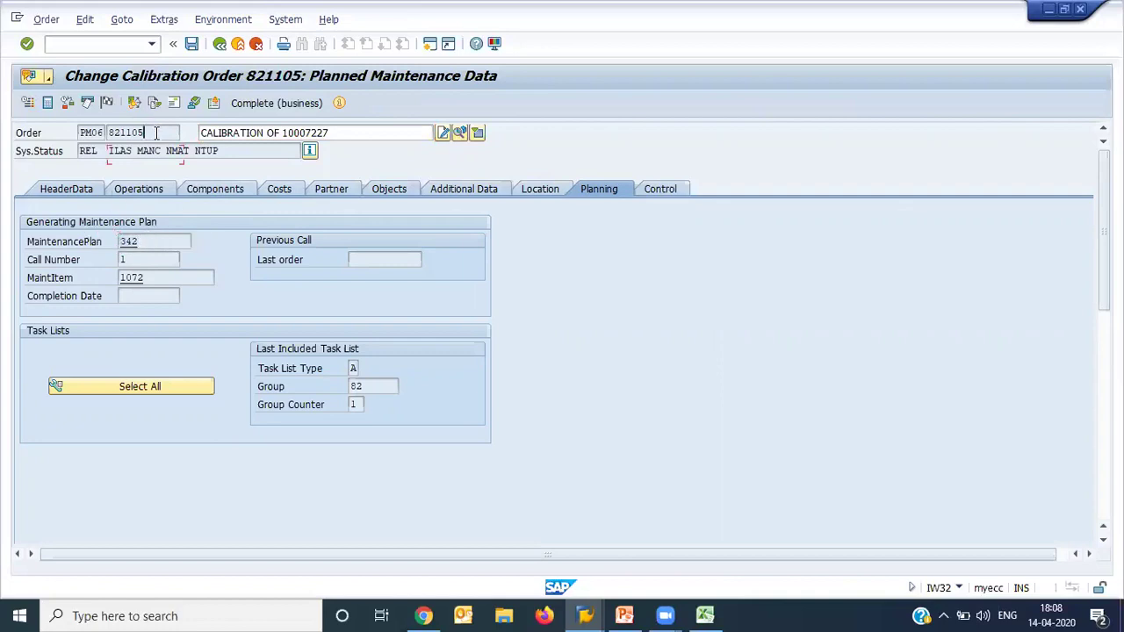
pyautogui.moveTo(155, 132); pyautogui.dragTo(100, 133)
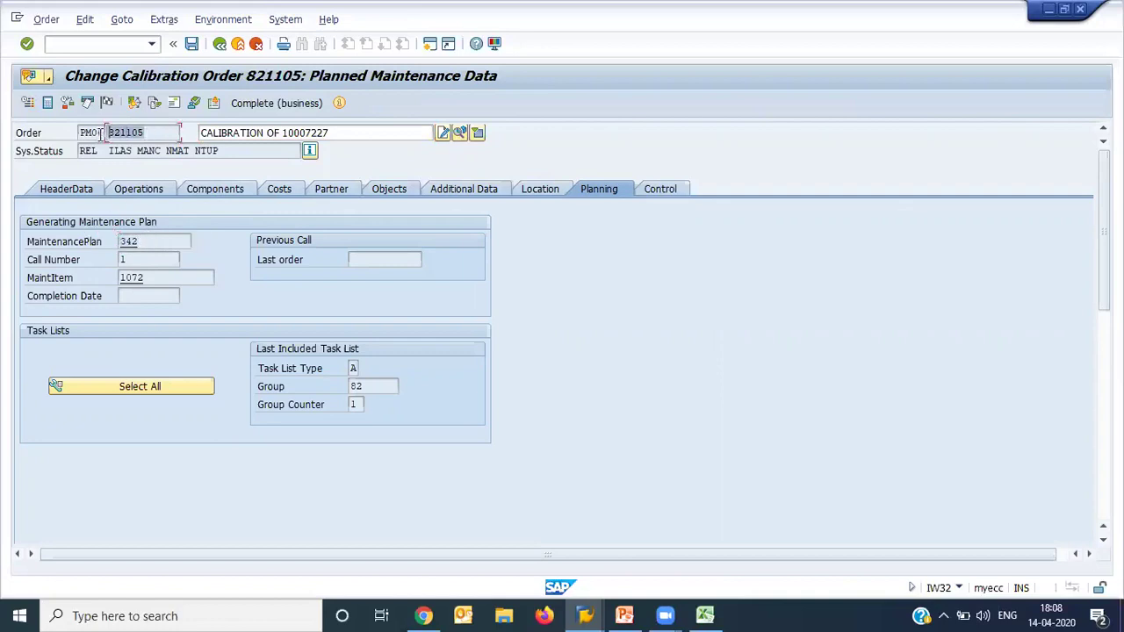
pyautogui.click(156, 237)
pyautogui.moveTo(156, 237); pyautogui.dragTo(113, 238)
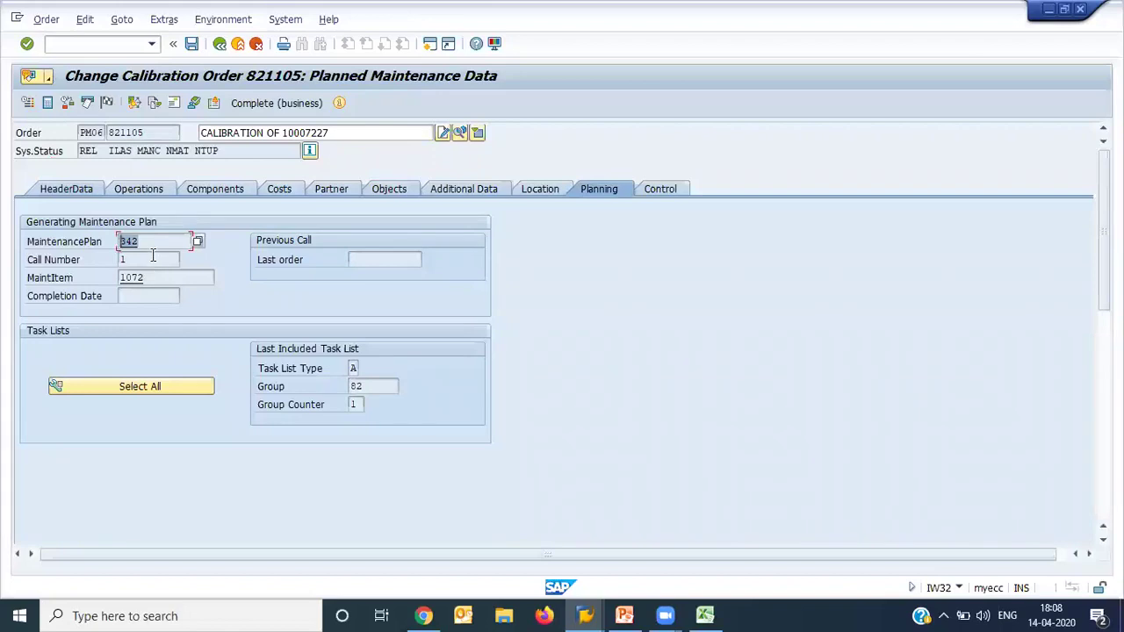
pyautogui.moveTo(159, 277); pyautogui.dragTo(105, 279)
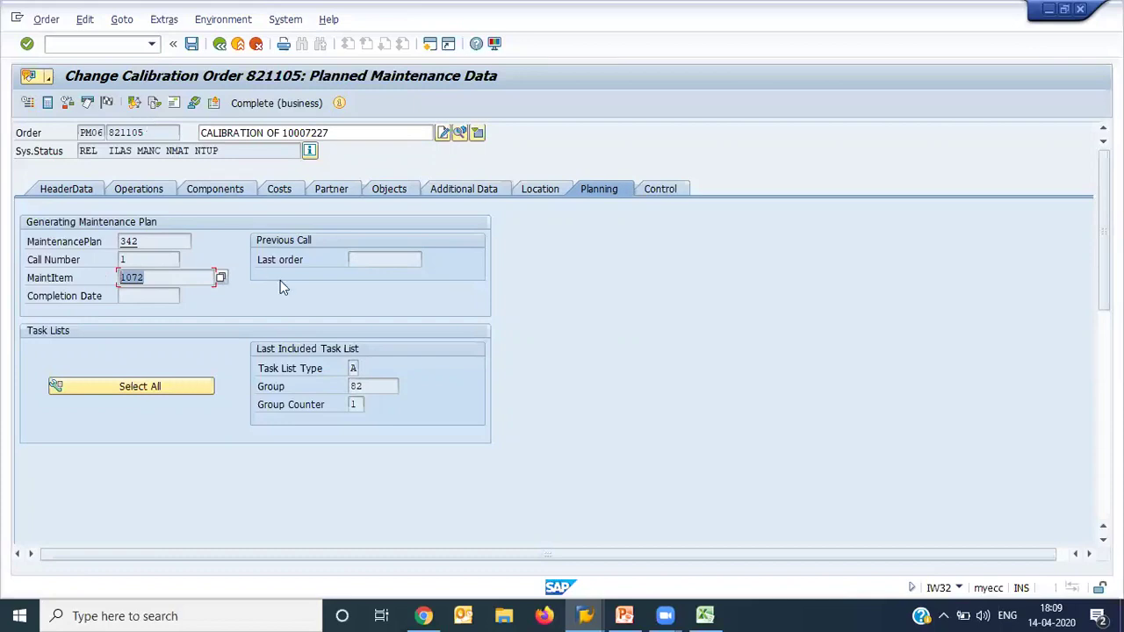
pyautogui.click(370, 390)
pyautogui.moveTo(369, 389); pyautogui.dragTo(324, 390)
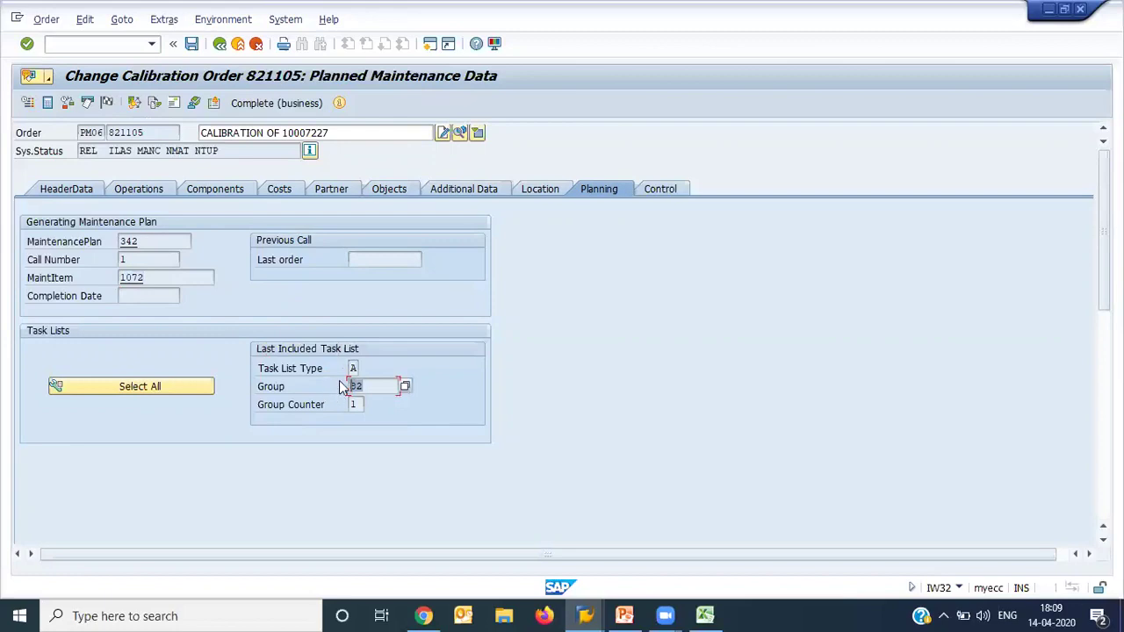
pyautogui.click(352, 368)
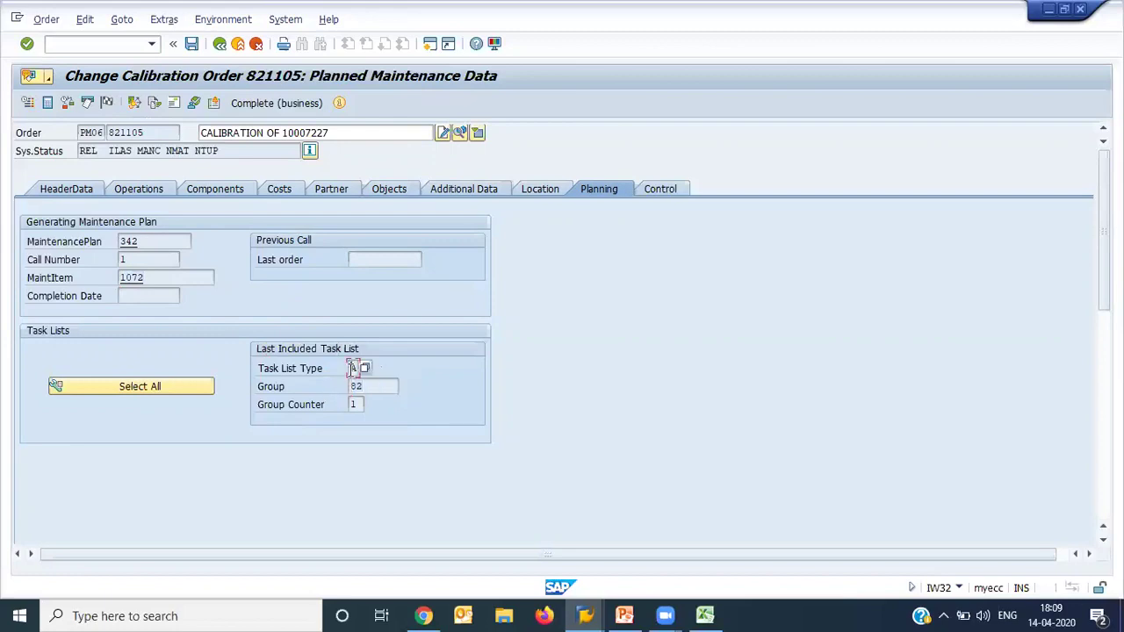
pyautogui.click(355, 406)
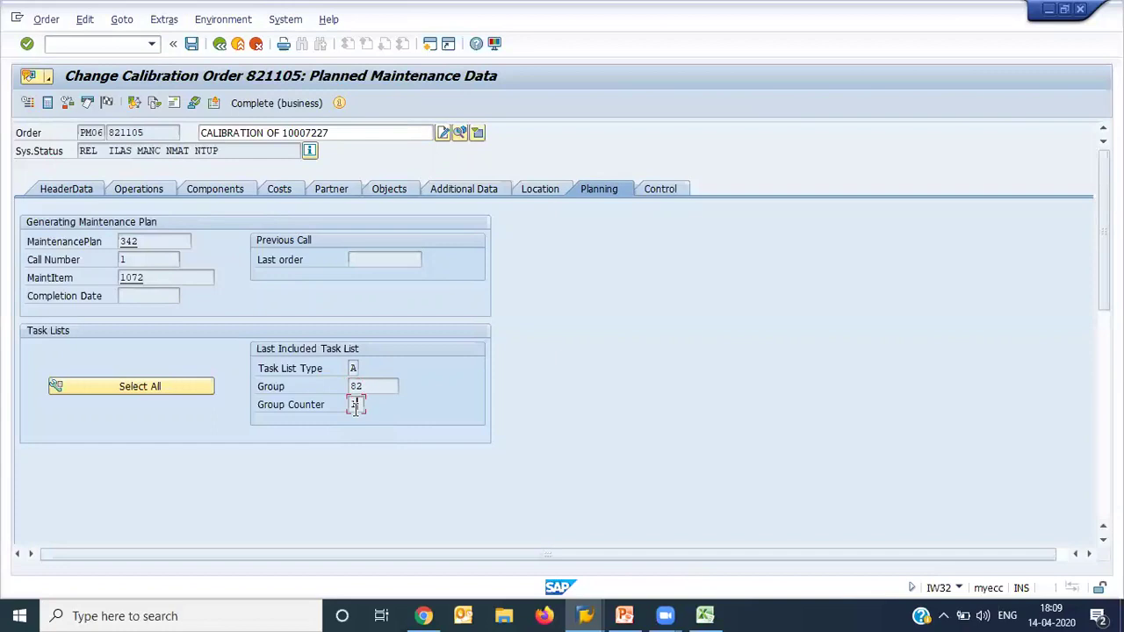
# Start technical completion from the order header and enter a CTR settlement rule assigning 100% to the LAM Cost Center.
pyautogui.click(83, 193)
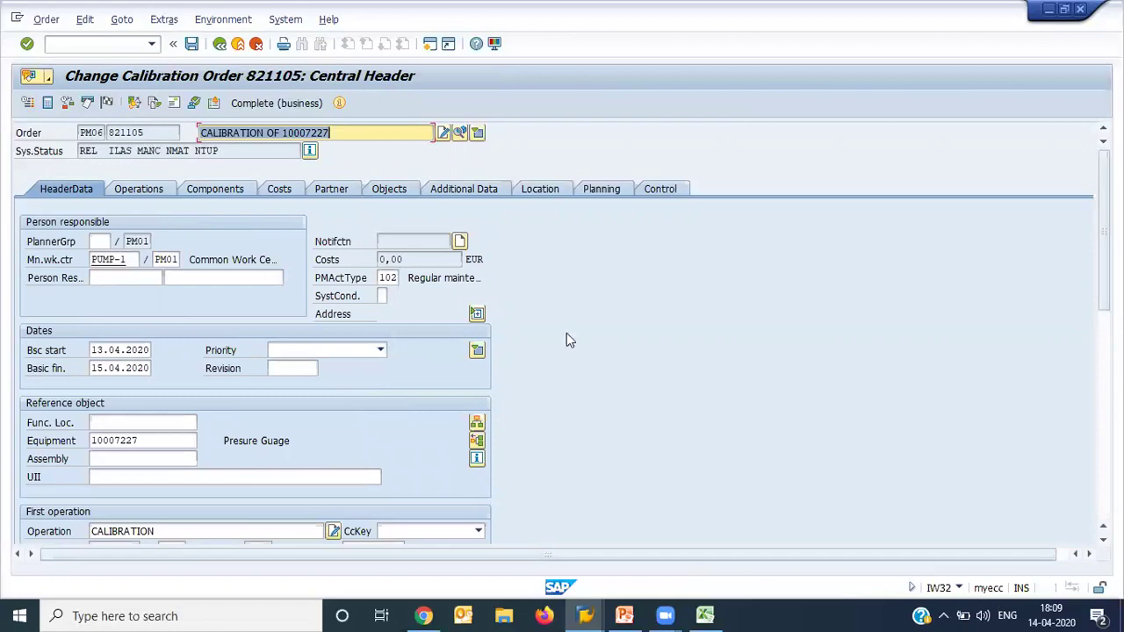
pyautogui.click(105, 103)
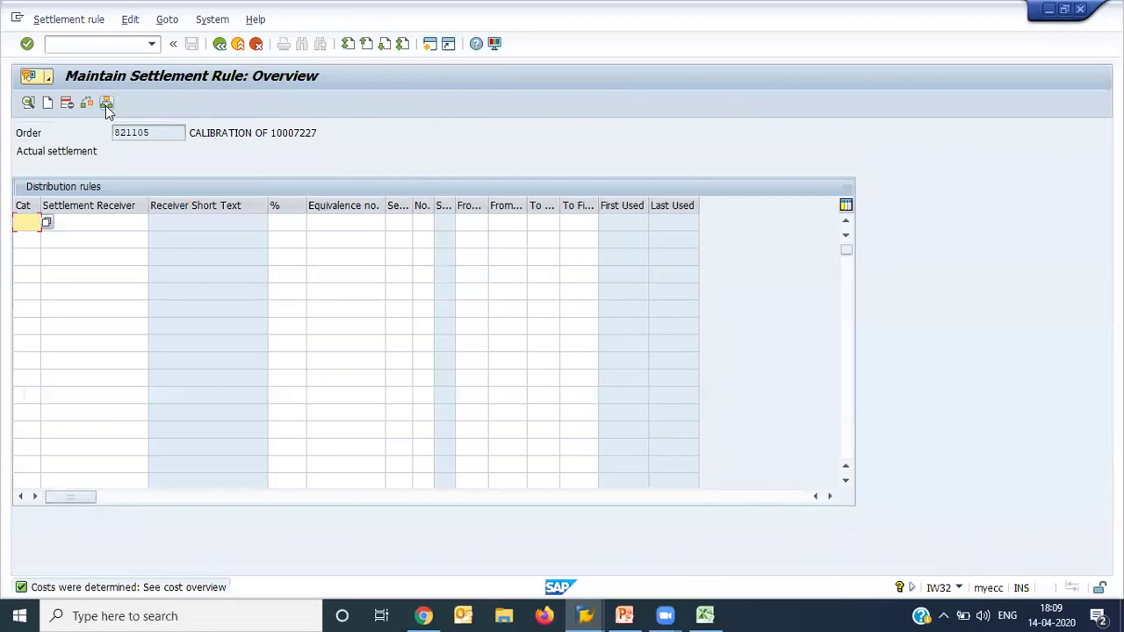
pyautogui.write('CTR')
pyautogui.press('Tab')
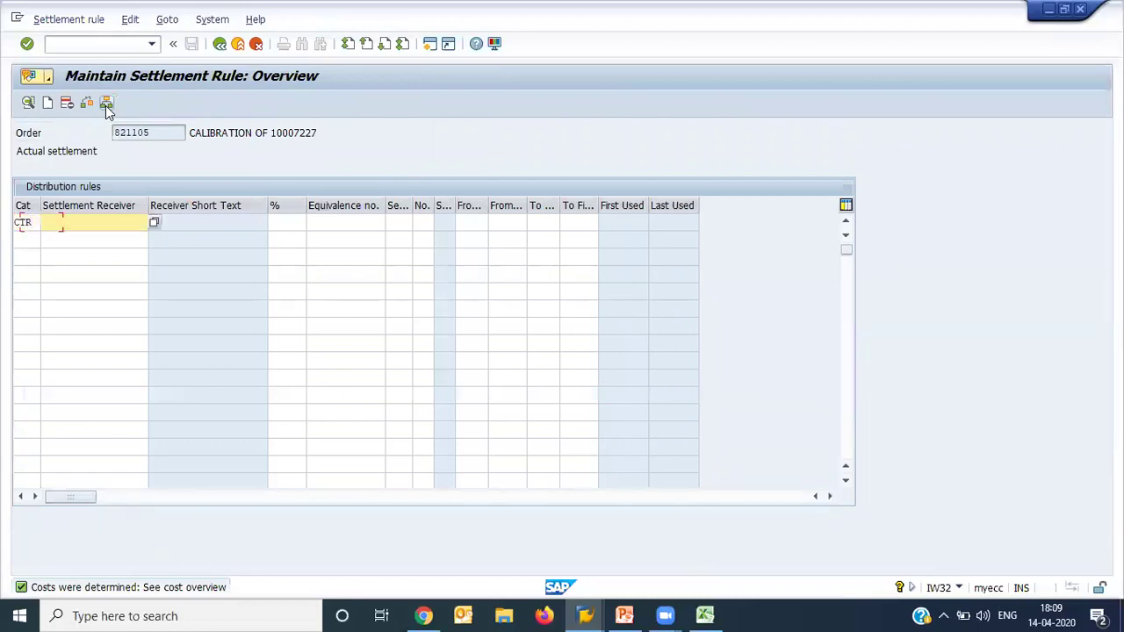
pyautogui.press('Down')
pyautogui.press('Return')
pyautogui.press('Tab')
pyautogui.press('Down')
pyautogui.press('Return')
pyautogui.press('Return')
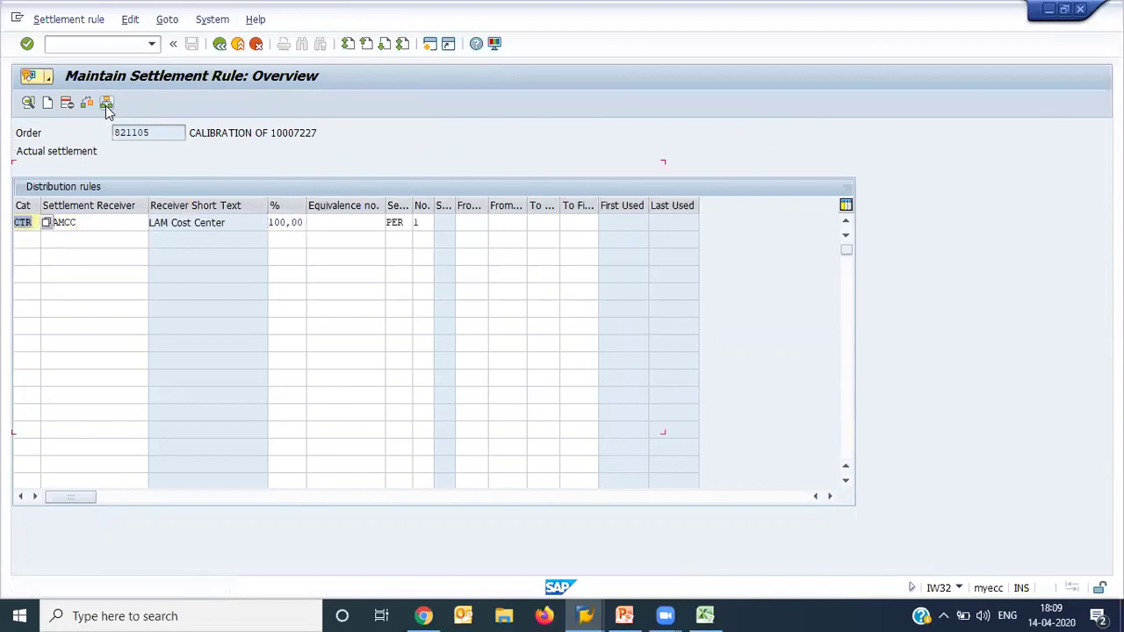
# Leave the settlement rule and technically complete the calibration order with reference date 14.04.2020, including its notifications.
pyautogui.click(219, 44)
pyautogui.click(219, 44)
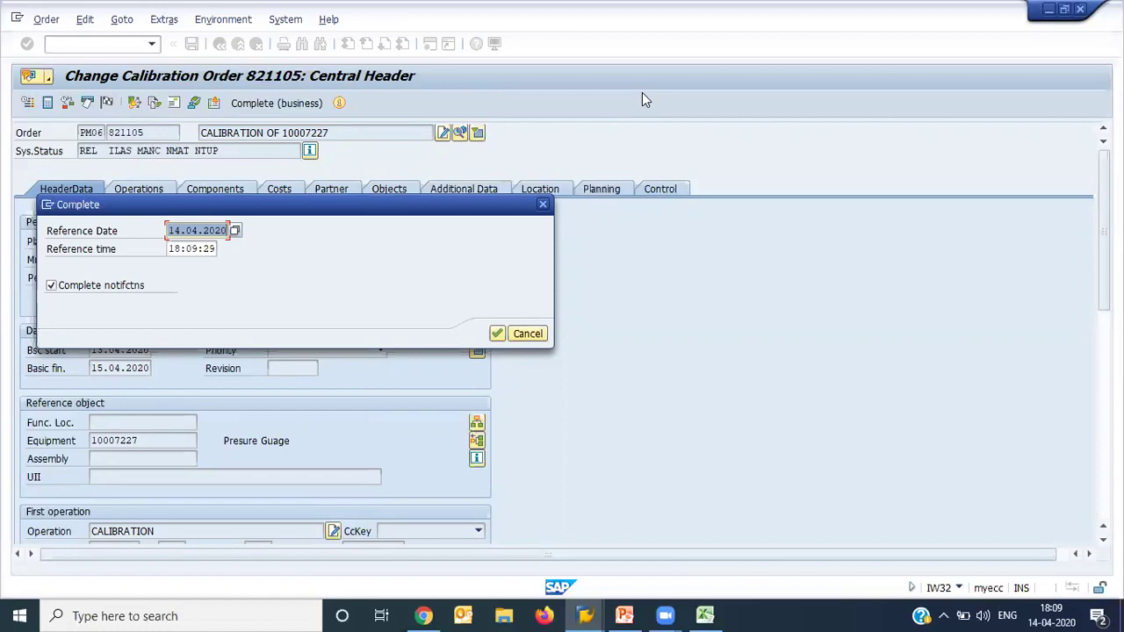
pyautogui.press('Return')
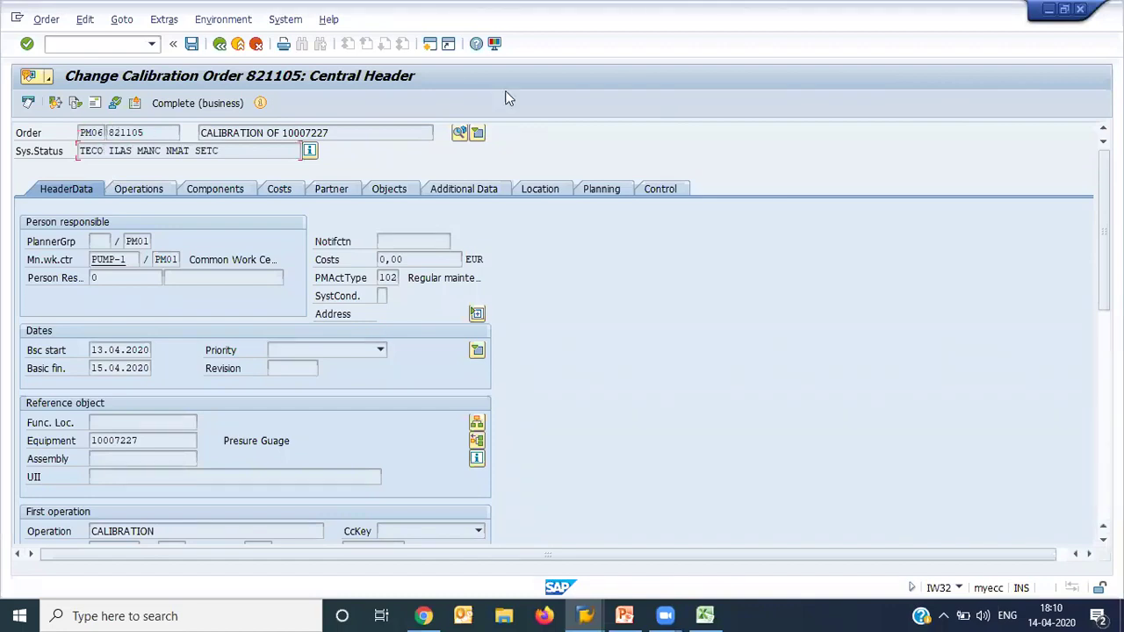
# Switch to the Calibration sheet in Excel and review the PM steps from Equipment Master to Maint Plan schedule.
pyautogui.click(705, 614)
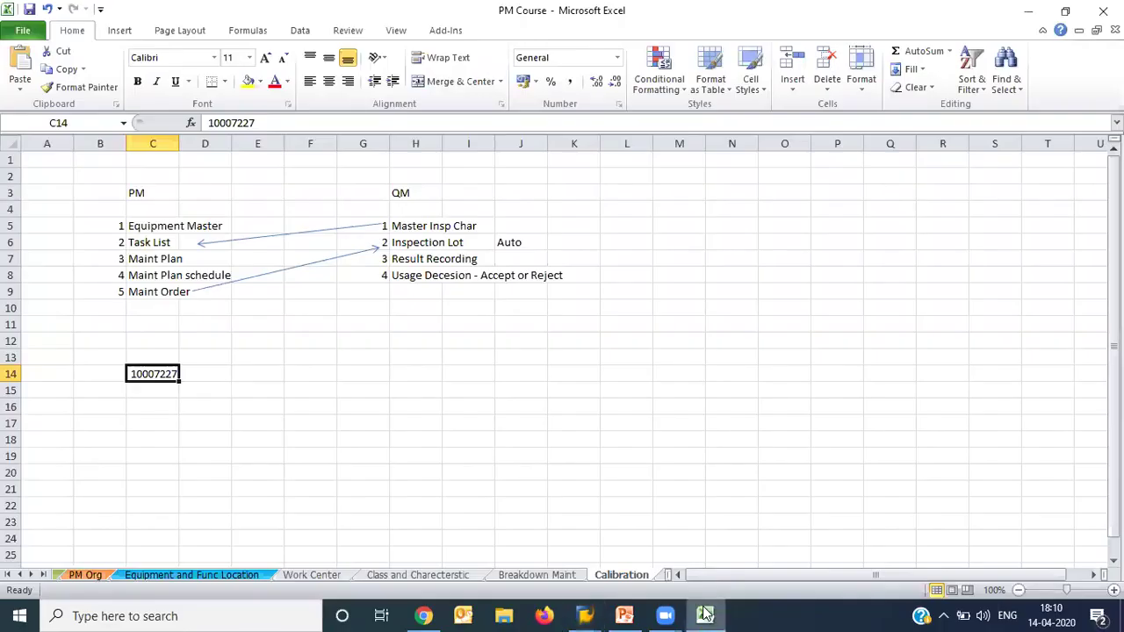
pyautogui.click(550, 353)
pyautogui.click(132, 194)
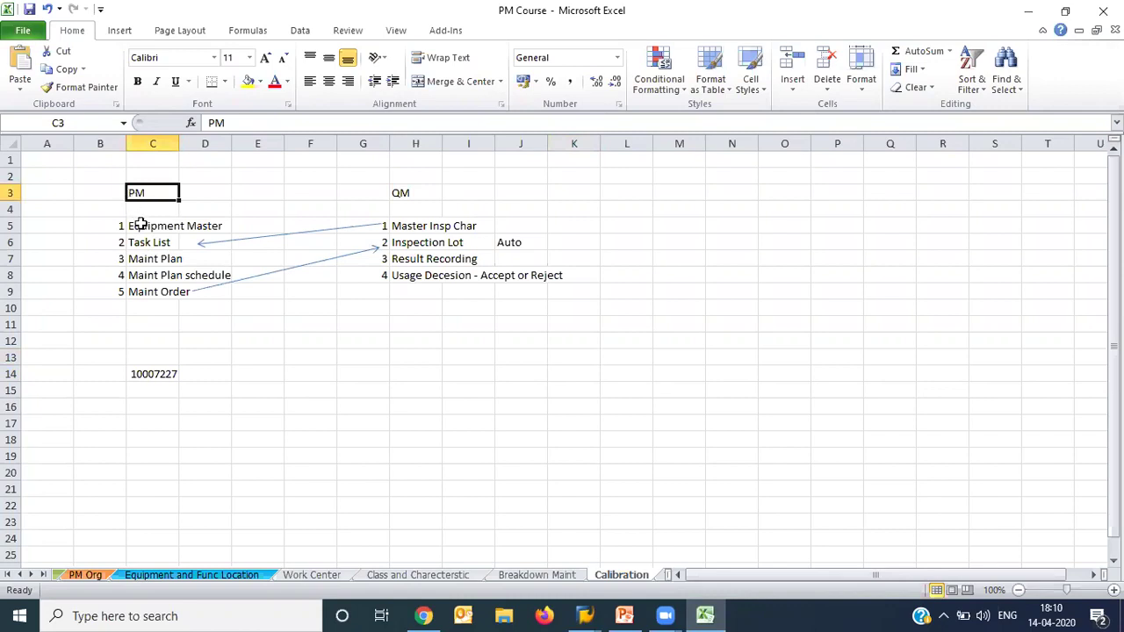
pyautogui.click(140, 224)
pyautogui.press('Down')
pyautogui.press('Down')
pyautogui.press('Down')
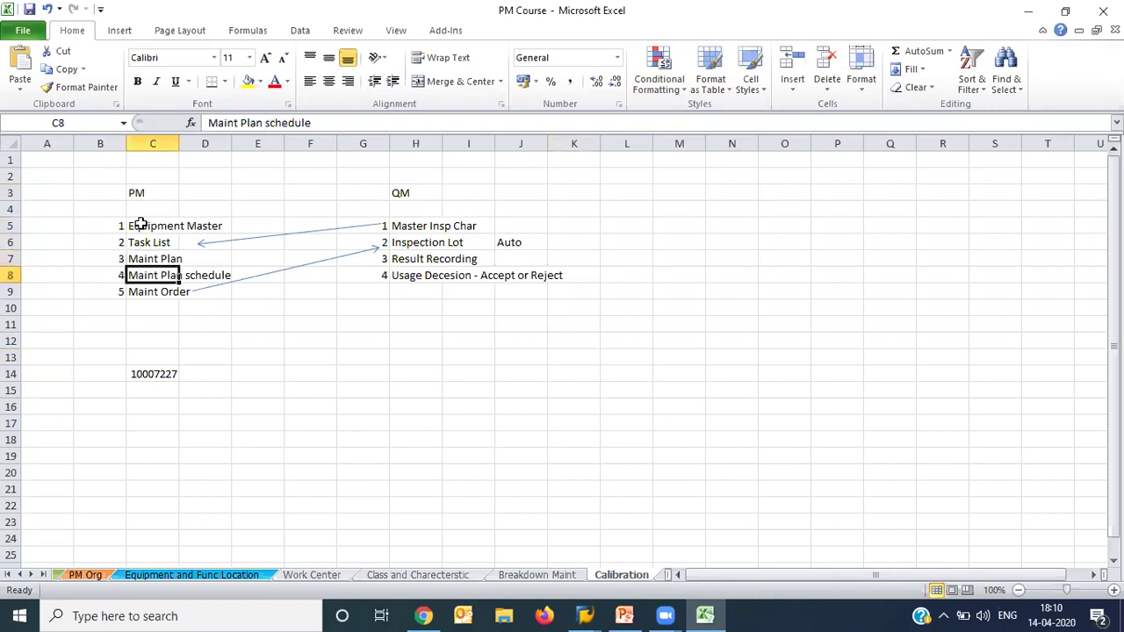
# Review the QM steps Master Insp Char and Inspection Lot on the Calibration sheet.
pyautogui.press('Right')
pyautogui.press('Right')
pyautogui.press('Right')
pyautogui.press('Right')
pyautogui.press('Right')
pyautogui.press('Up')
pyautogui.press('Up')
pyautogui.press('Up')
pyautogui.press('Down')
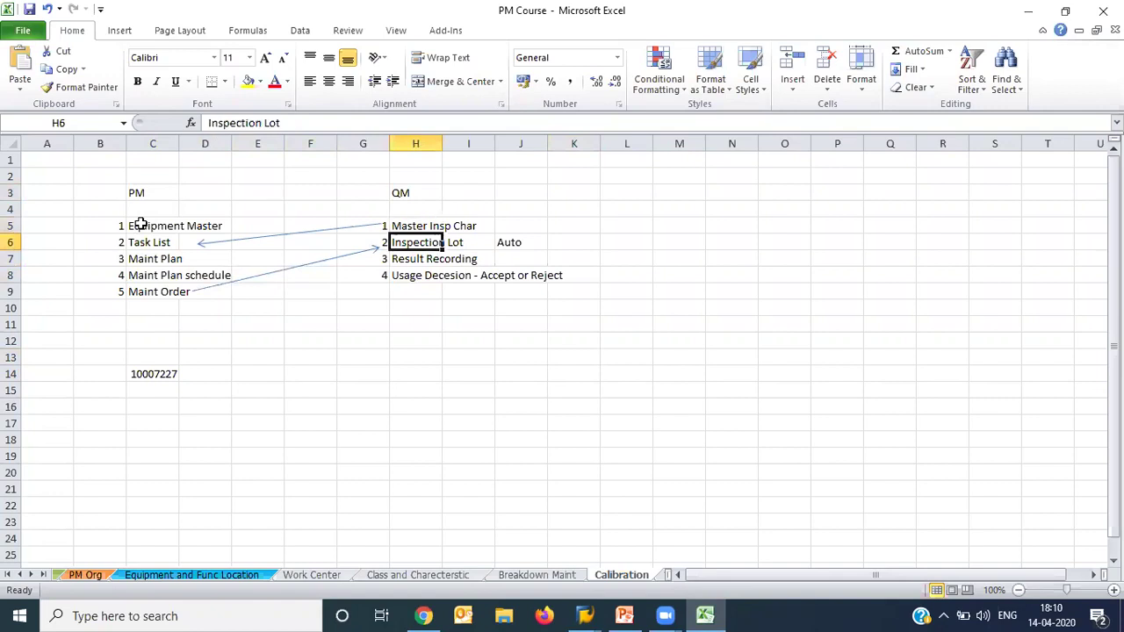
# Go back to the PM list on the Calibration sheet and review its steps down to Maint Order.
pyautogui.press('Up')
pyautogui.press('Left')
pyautogui.press('Left')
pyautogui.press('Left')
pyautogui.press('Left')
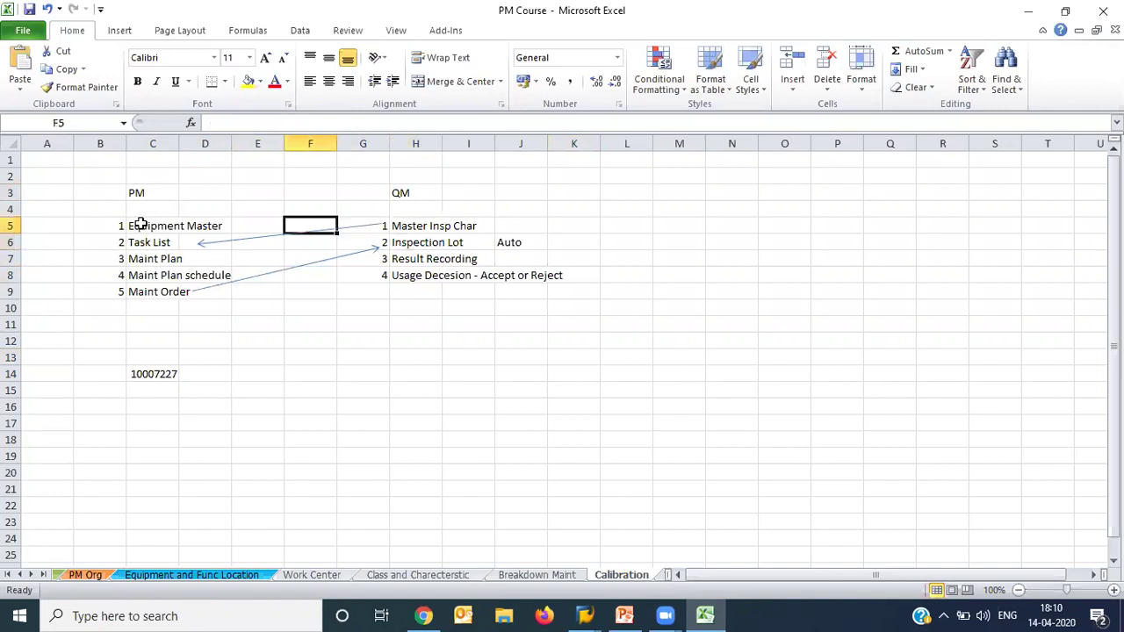
pyautogui.press('Left')
pyautogui.press('Down')
pyautogui.press('Down')
pyautogui.press('Down')
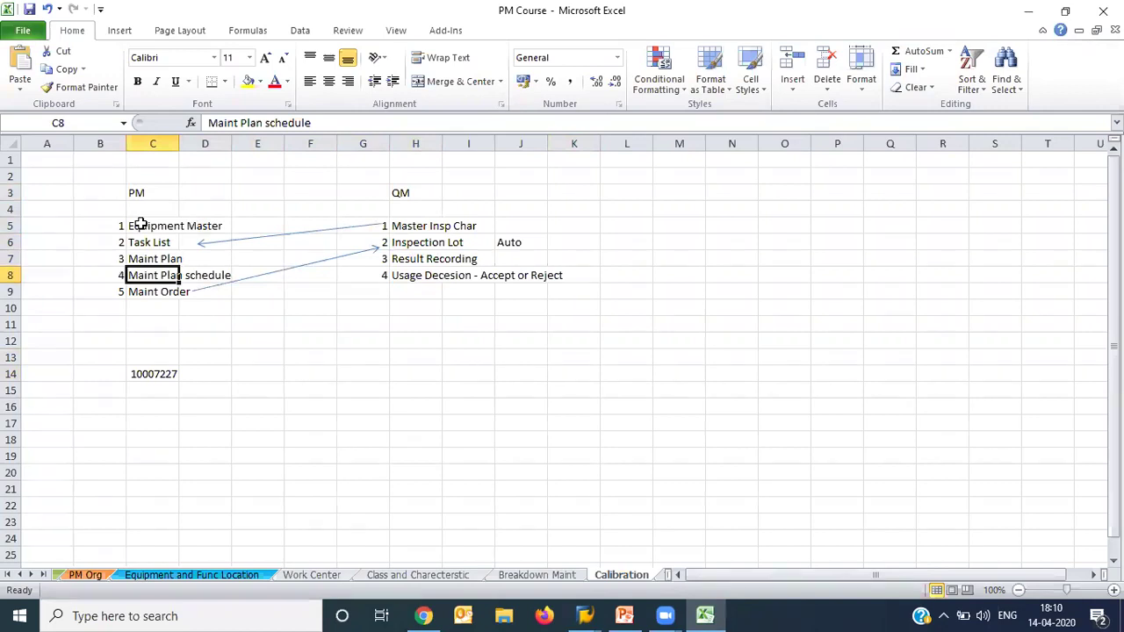
pyautogui.press('Down')
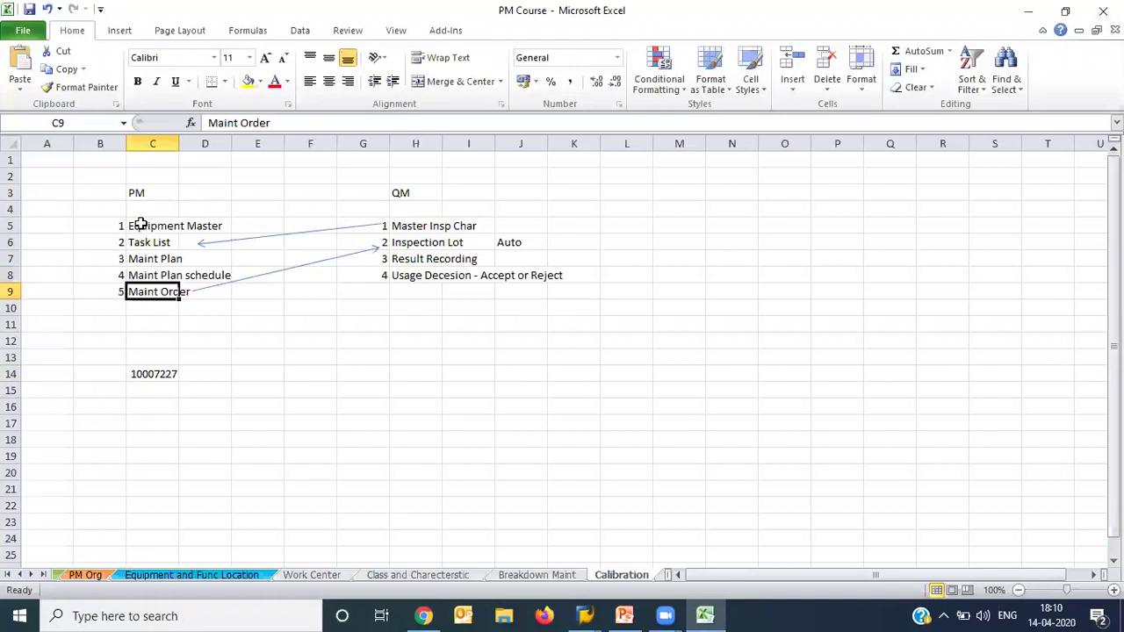